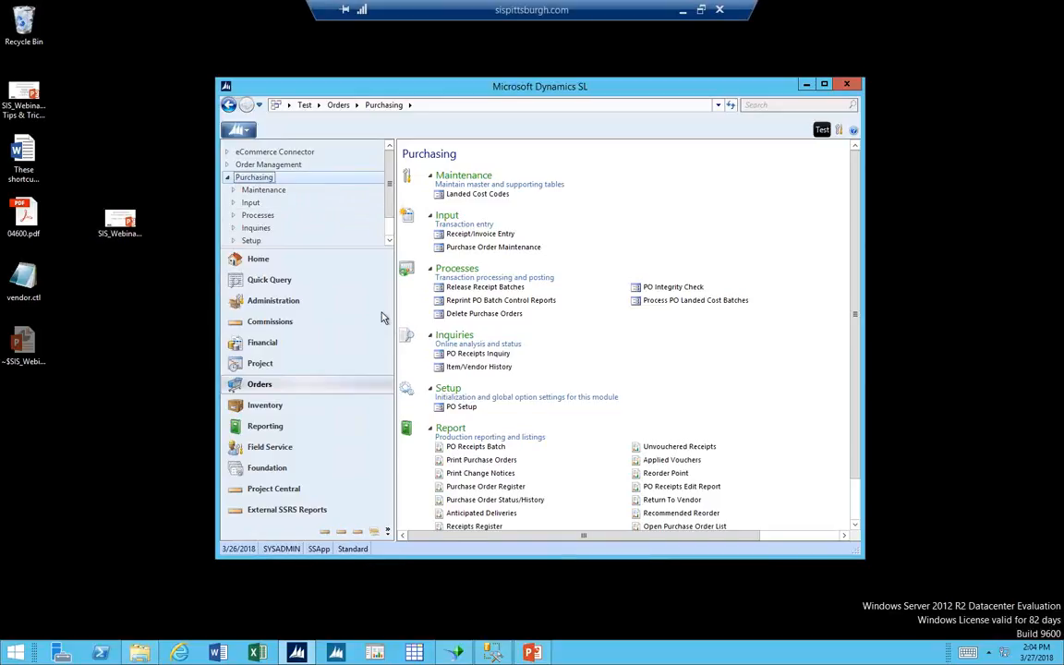
Open PO Setup and review its Options, Bill-to/Ship-to Defaults and PO Accounts settings.
{"action": "left_click", "coordinate": [457, 408]}
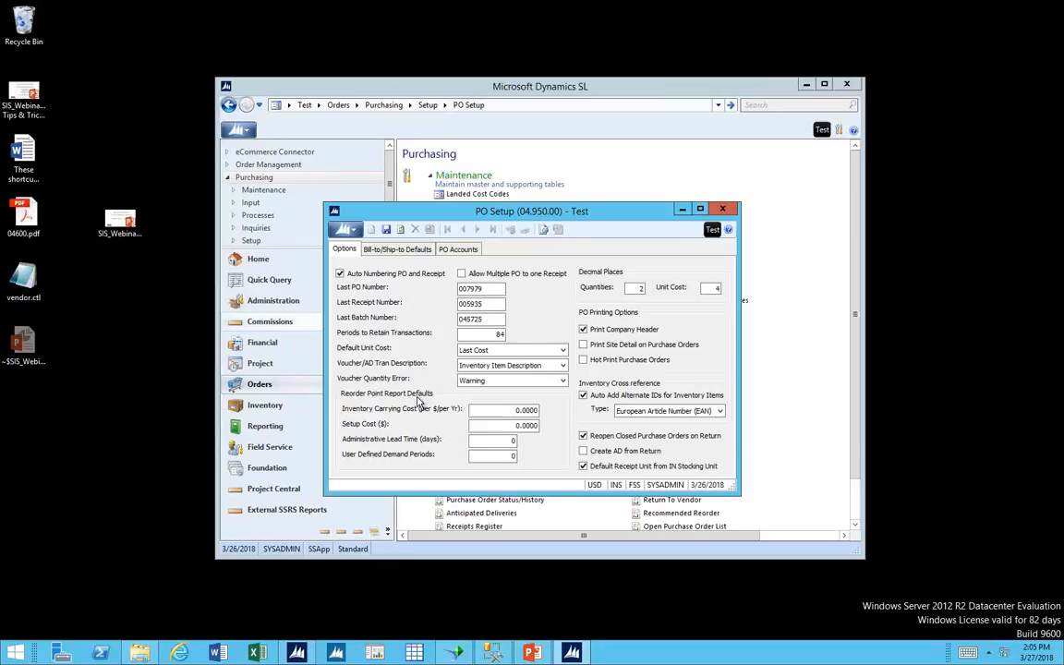
{"action": "left_click_drag", "start_coordinate": [456, 217], "coordinate": [457, 137]}
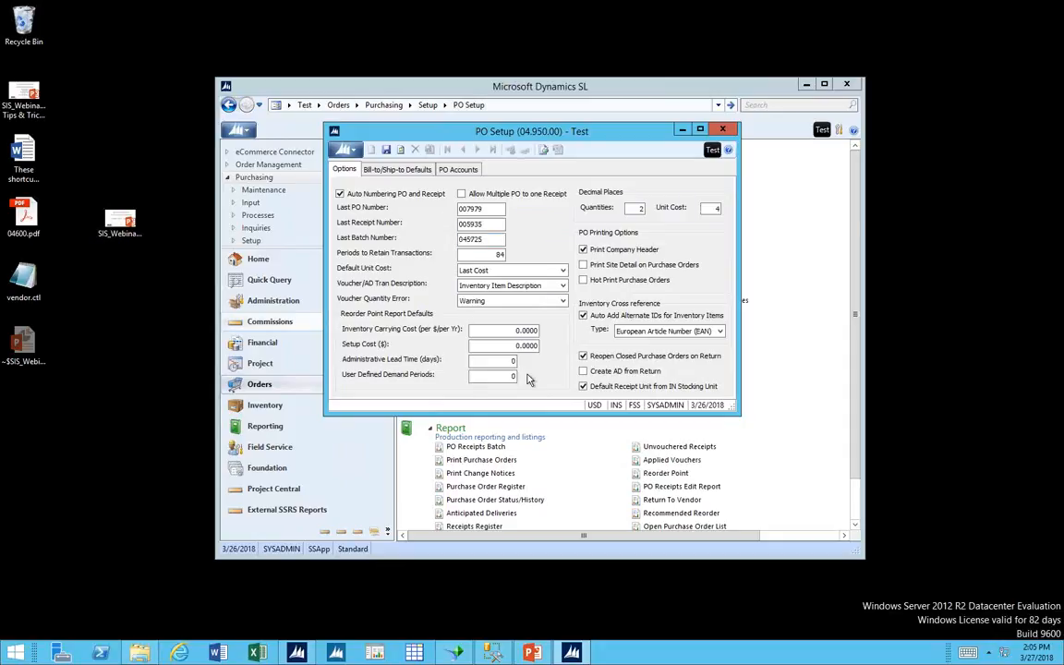
{"action": "left_click", "coordinate": [395, 170]}
{"action": "left_click", "coordinate": [456, 169]}
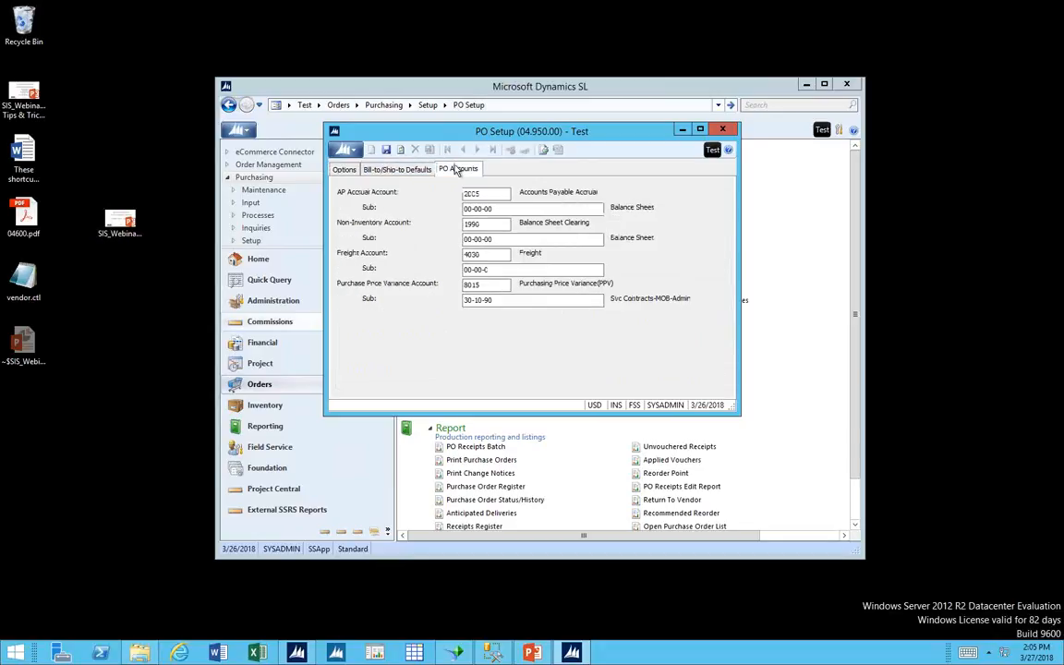
{"action": "left_click", "coordinate": [393, 170]}
{"action": "left_click", "coordinate": [345, 171]}
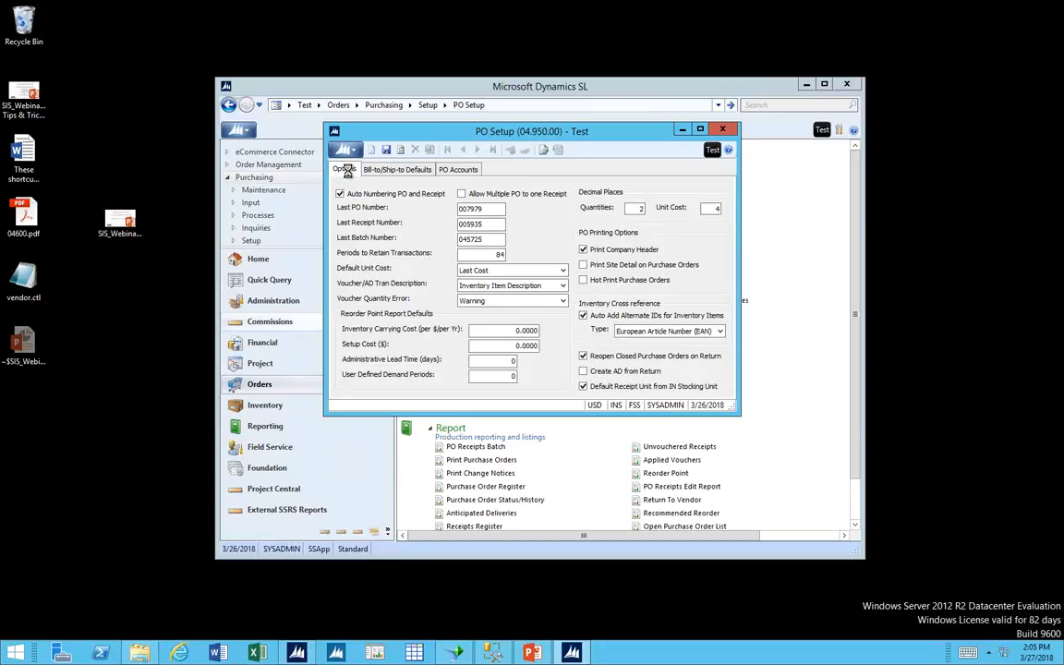
Look up the help descriptions for the PO Setup Options tab, and close both the help and PO Setup.
{"action": "key", "text": "F1"}
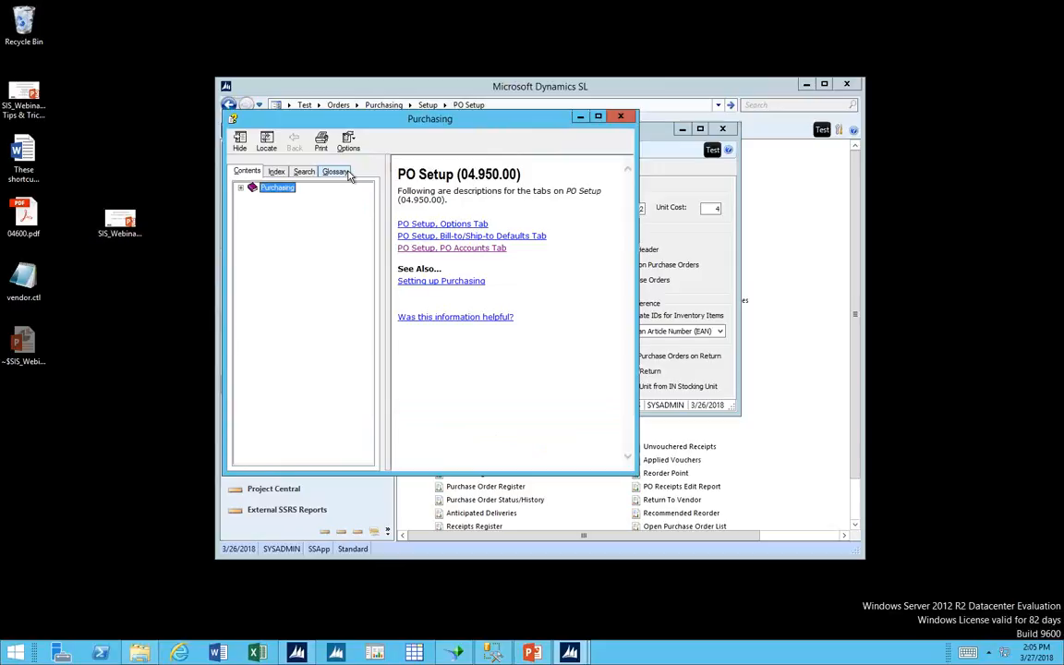
{"action": "left_click", "coordinate": [412, 224]}
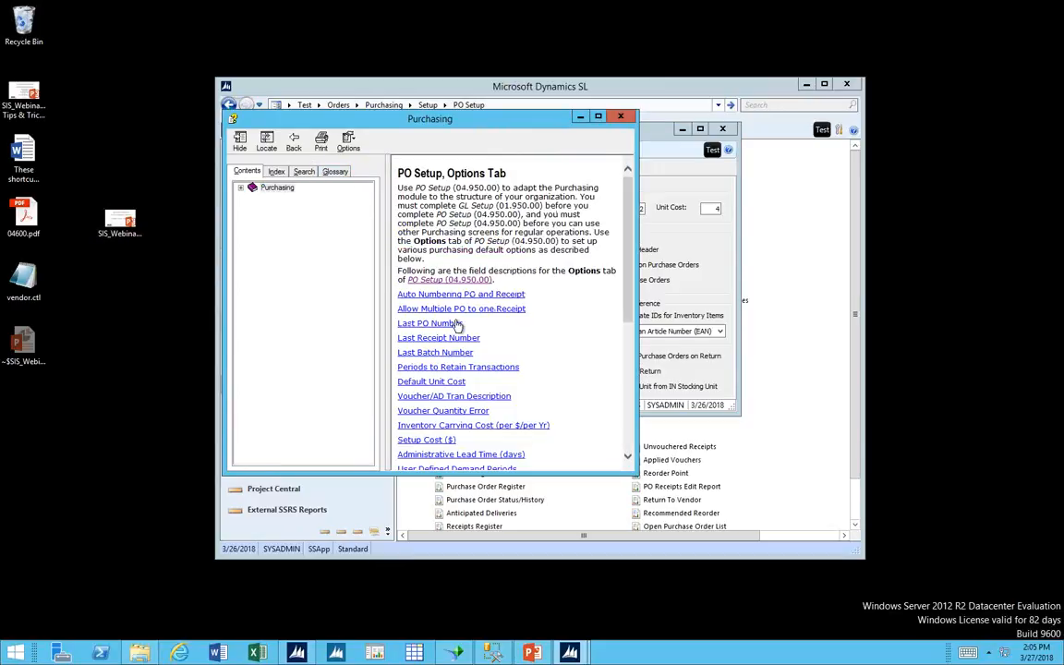
{"action": "left_click", "coordinate": [455, 323]}
{"action": "left_click", "coordinate": [455, 323]}
{"action": "scroll", "coordinate": [457, 323], "scroll_direction": "down", "scroll_amount": 5}
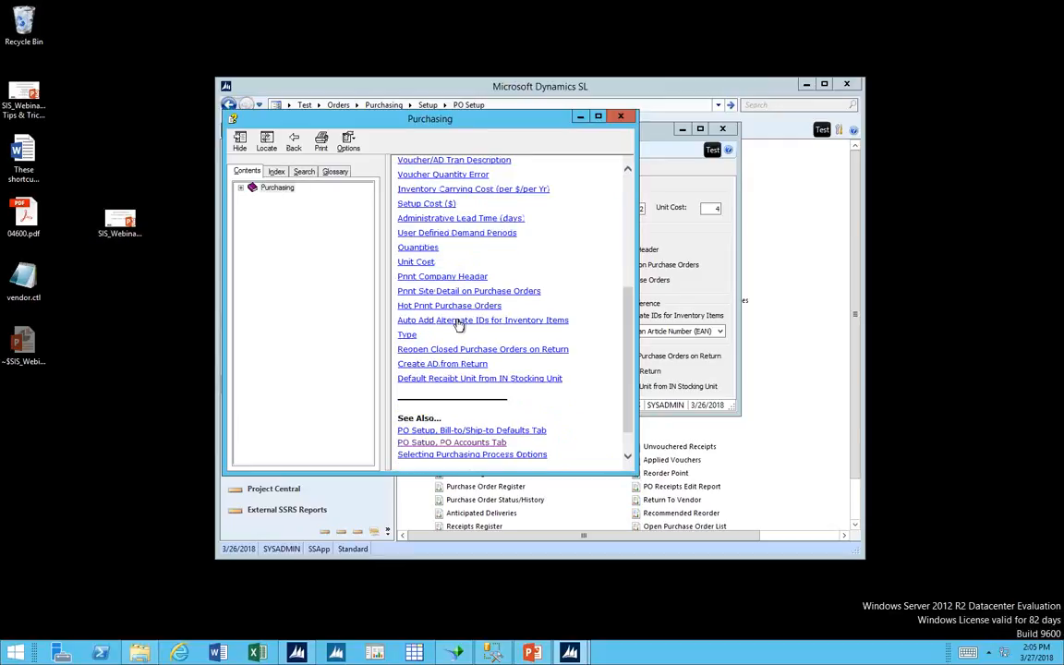
{"action": "left_click", "coordinate": [457, 321]}
{"action": "left_click", "coordinate": [457, 321]}
{"action": "left_click", "coordinate": [622, 119]}
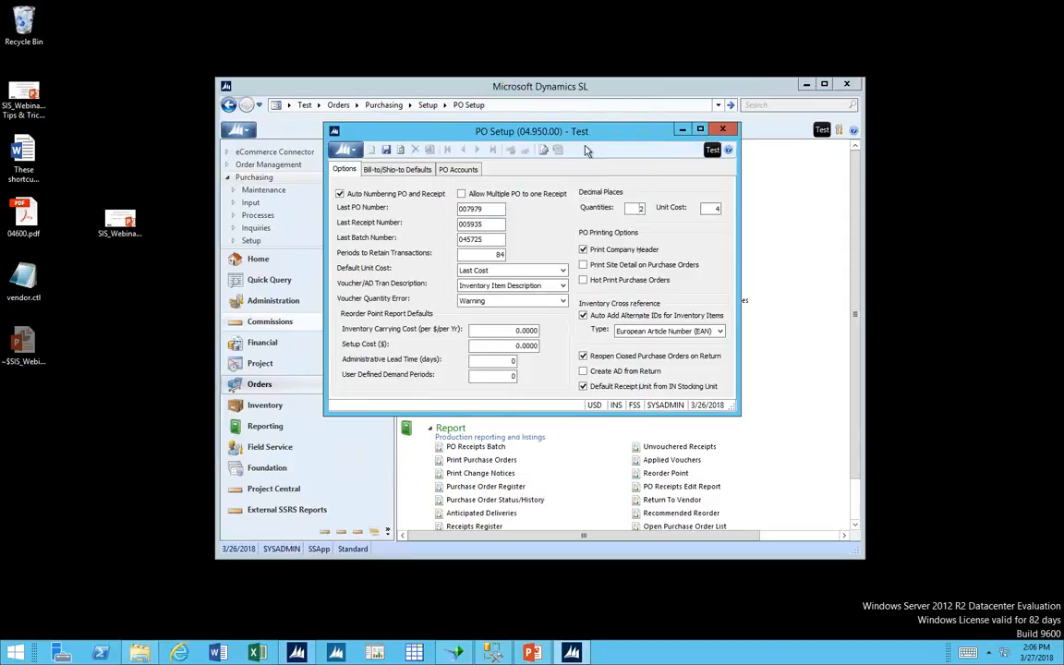
{"action": "left_click_drag", "start_coordinate": [589, 138], "coordinate": [573, 136]}
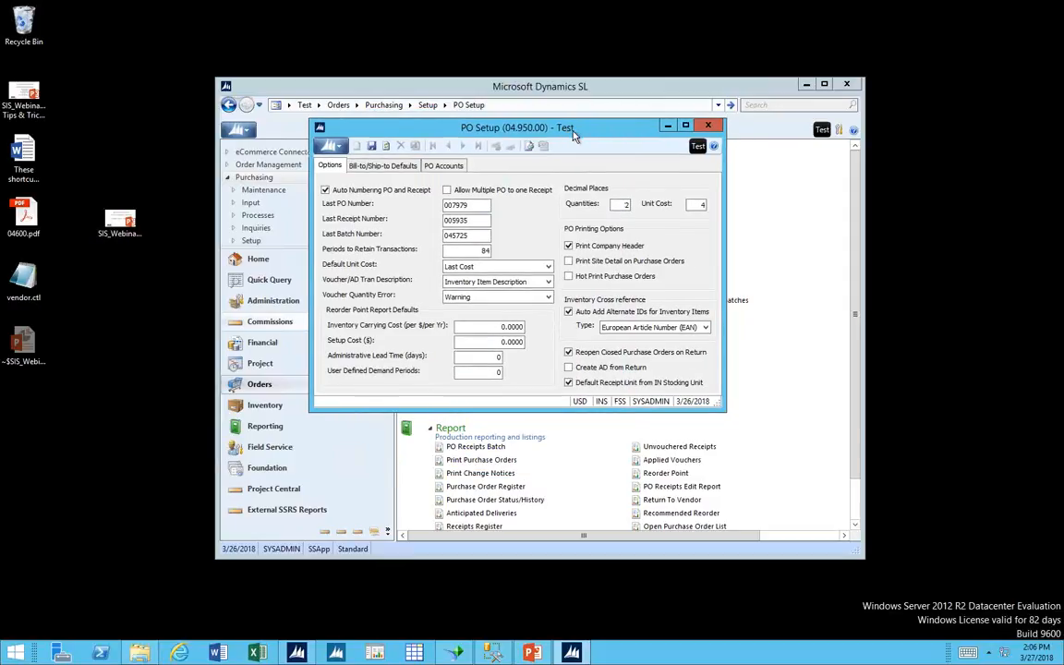
{"action": "left_click", "coordinate": [708, 125]}
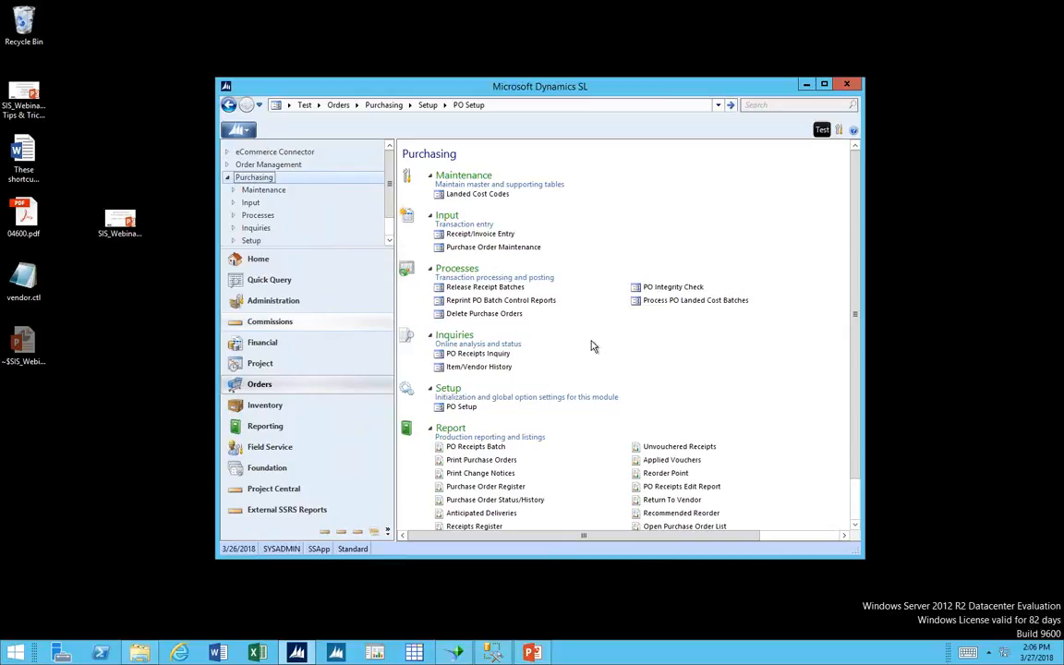
Open Purchase Order Maintenance and minimize the main Dynamics SL window behind it.
{"action": "left_click", "coordinate": [506, 249]}
{"action": "left_click", "coordinate": [503, 235]}
{"action": "left_click", "coordinate": [499, 249]}
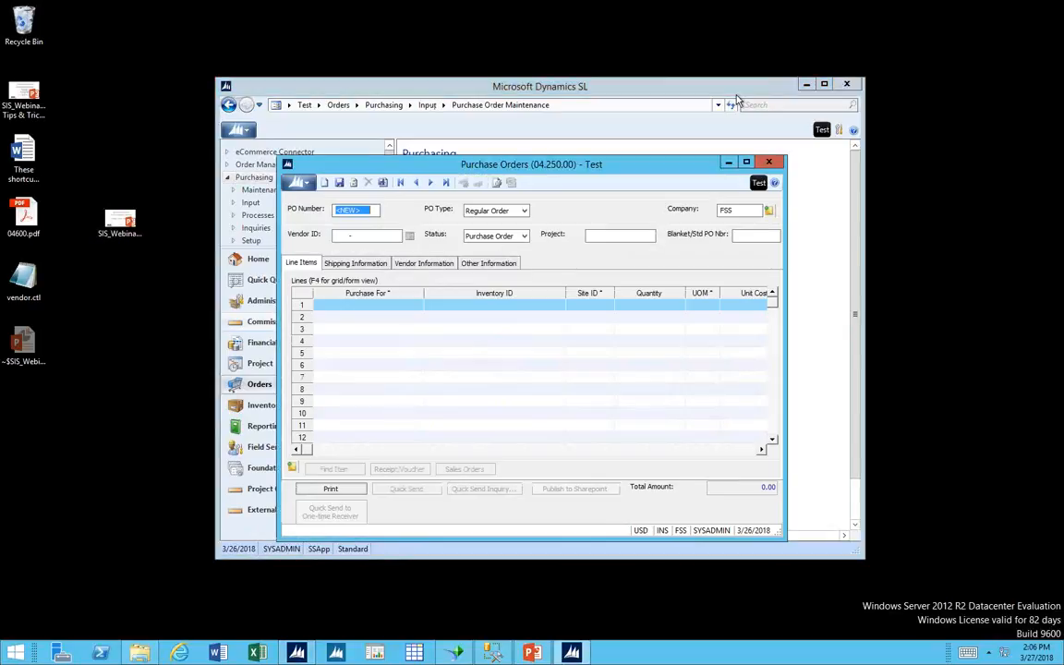
{"action": "left_click", "coordinate": [807, 84]}
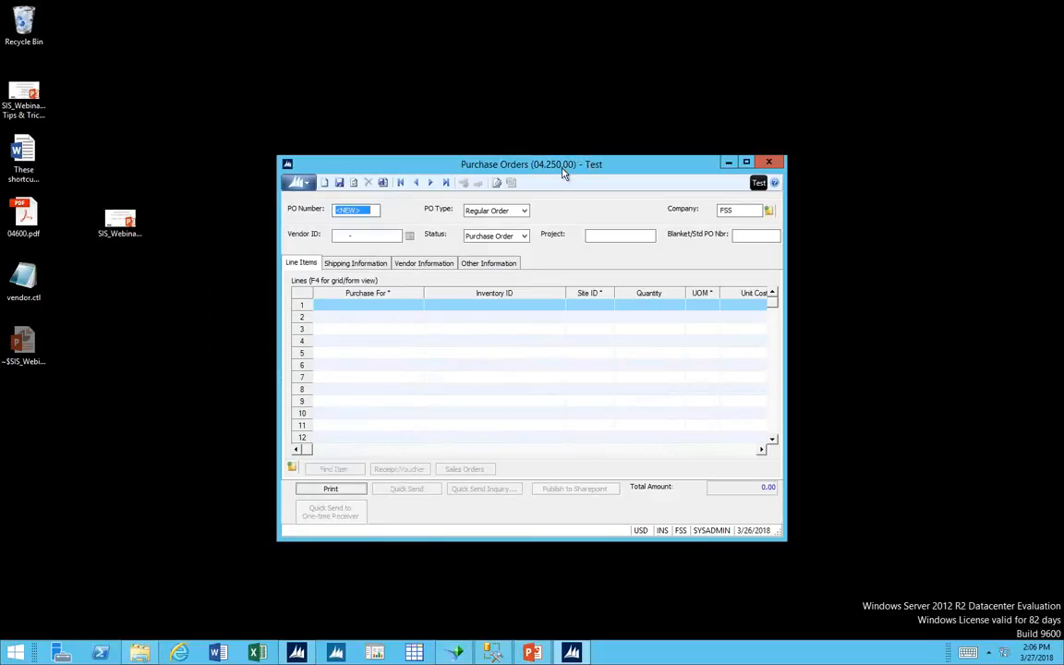
{"action": "left_click_drag", "start_coordinate": [505, 167], "coordinate": [436, 132]}
Review the available PO types, and examine the Purchase For options on the first line of a Regular Order.
{"action": "left_click", "coordinate": [455, 176]}
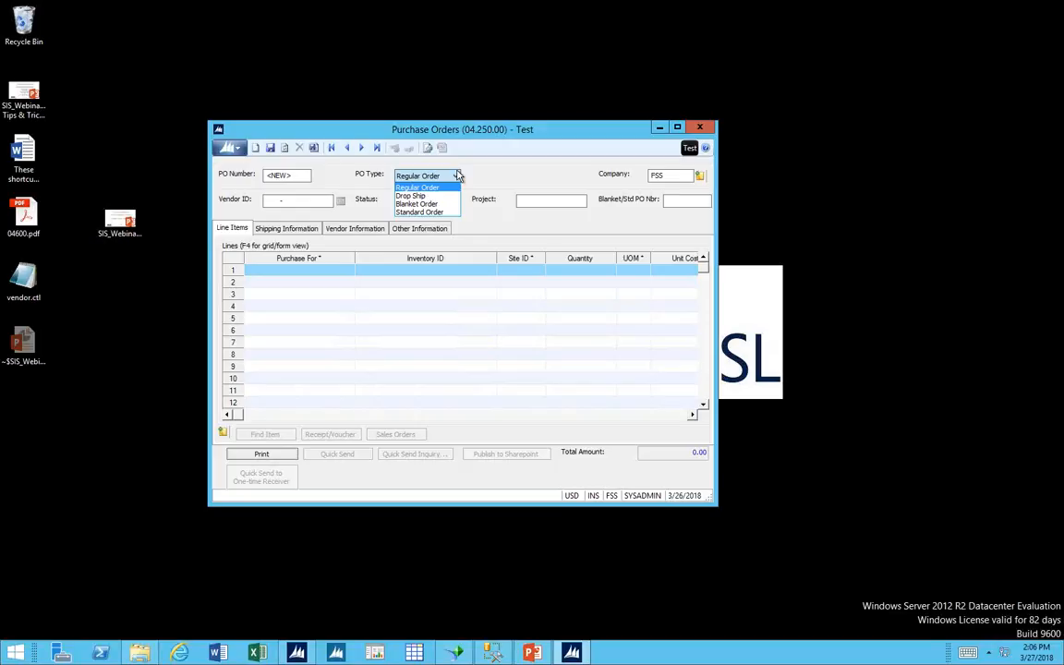
{"action": "left_click", "coordinate": [427, 196]}
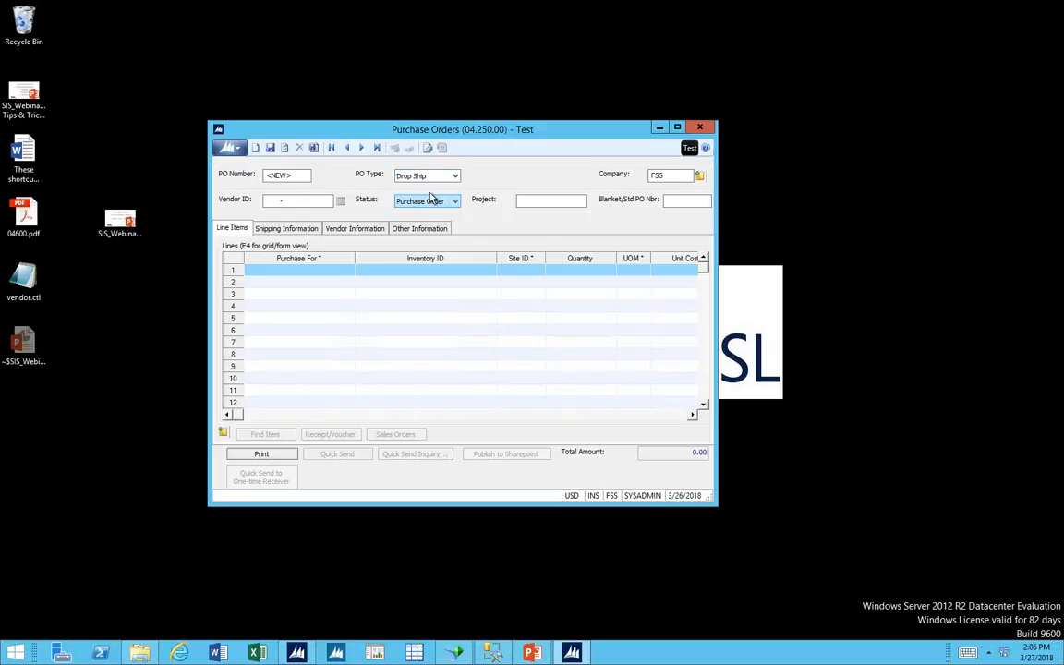
{"action": "left_click", "coordinate": [454, 176]}
{"action": "left_click", "coordinate": [411, 184]}
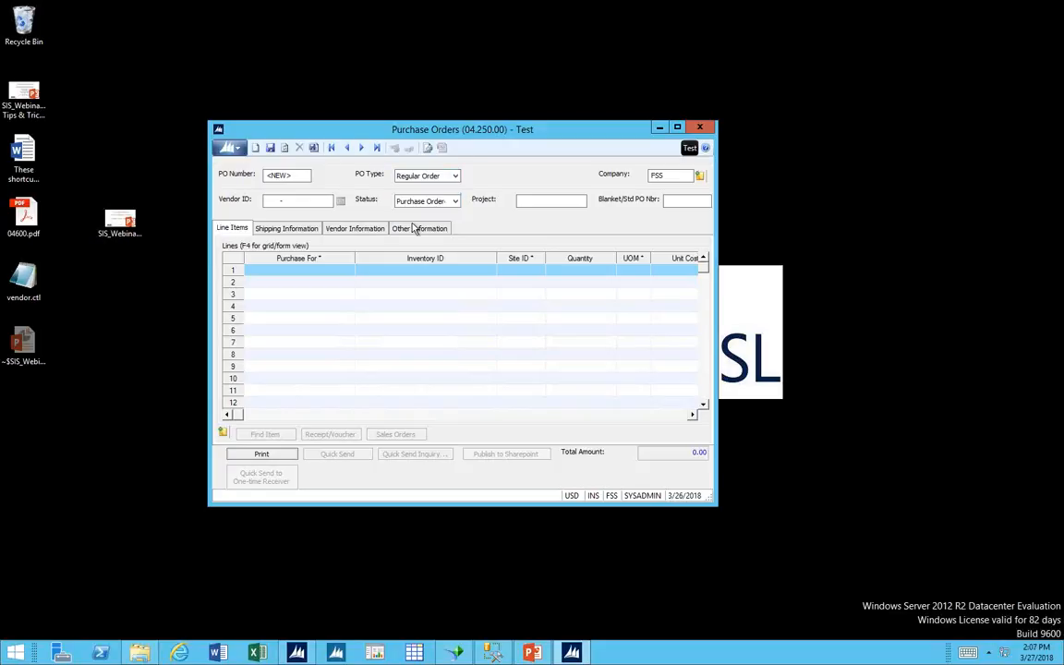
{"action": "left_click", "coordinate": [347, 271]}
{"action": "left_click", "coordinate": [347, 271]}
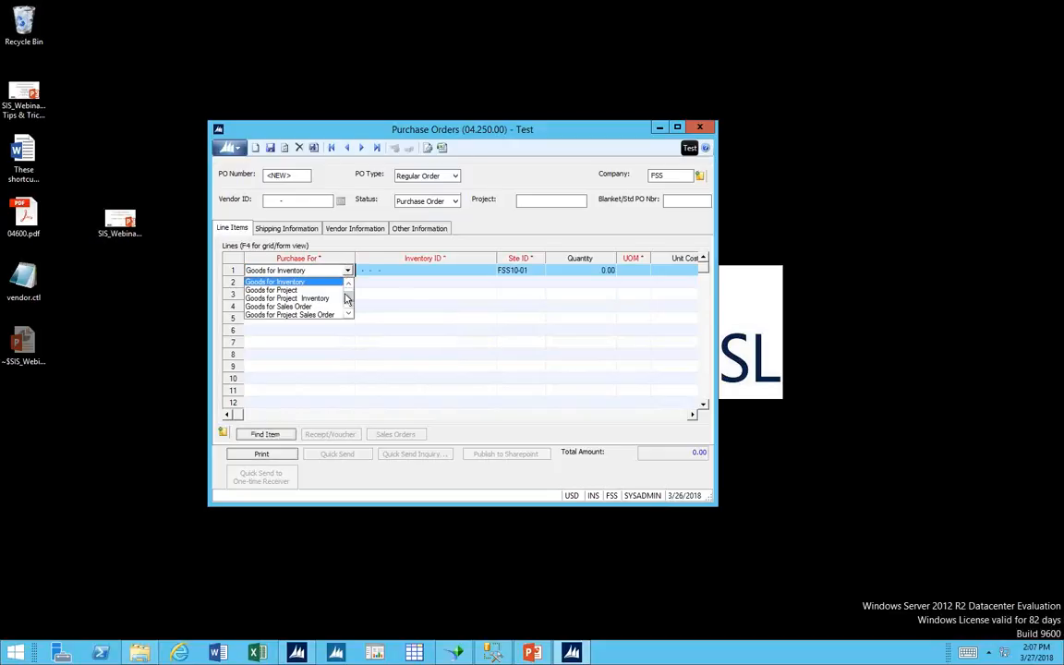
{"action": "scroll", "coordinate": [349, 286], "scroll_direction": "up", "scroll_amount": 1}
{"action": "scroll", "coordinate": [351, 320], "scroll_direction": "down", "scroll_amount": 6}
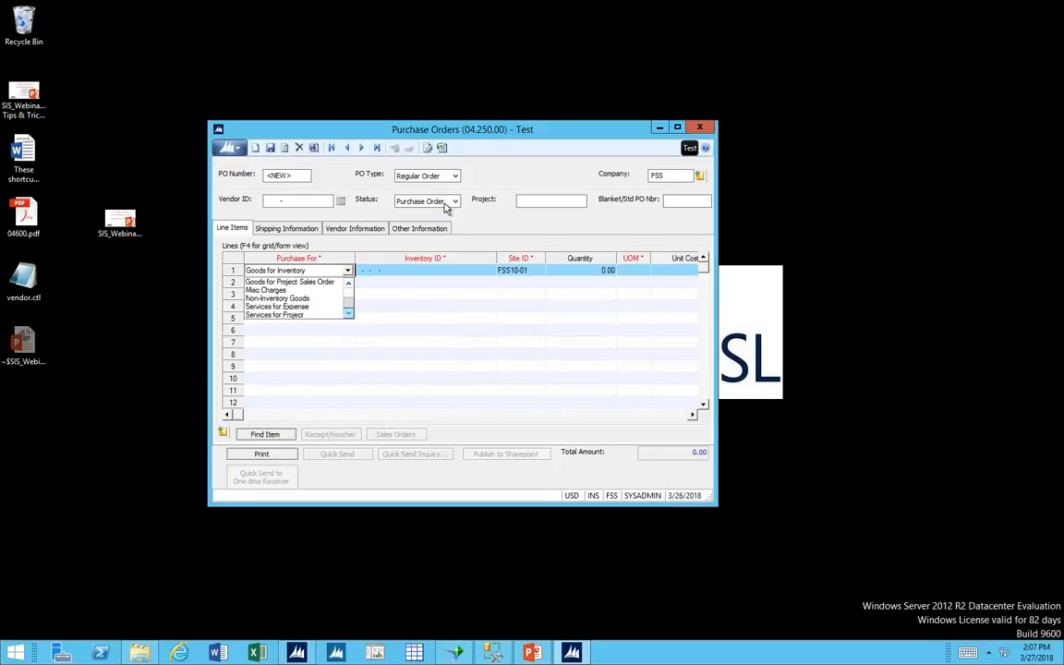
Change the PO type to Drop Ship and examine the Purchase For options on the first line.
{"action": "left_click", "coordinate": [456, 180]}
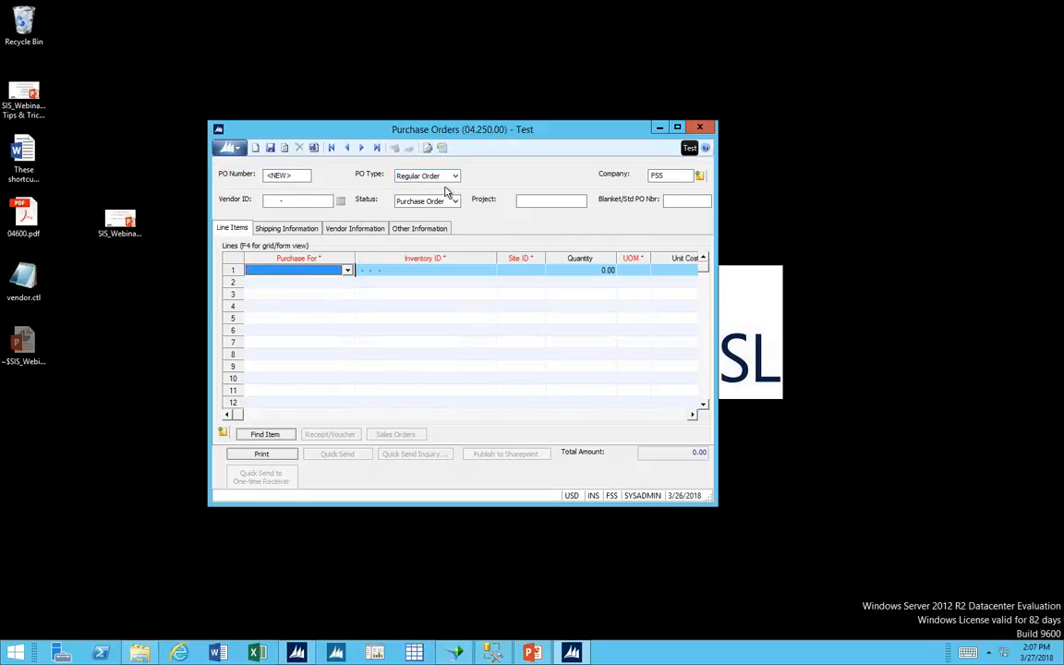
{"action": "left_click", "coordinate": [456, 177]}
{"action": "left_click", "coordinate": [442, 196]}
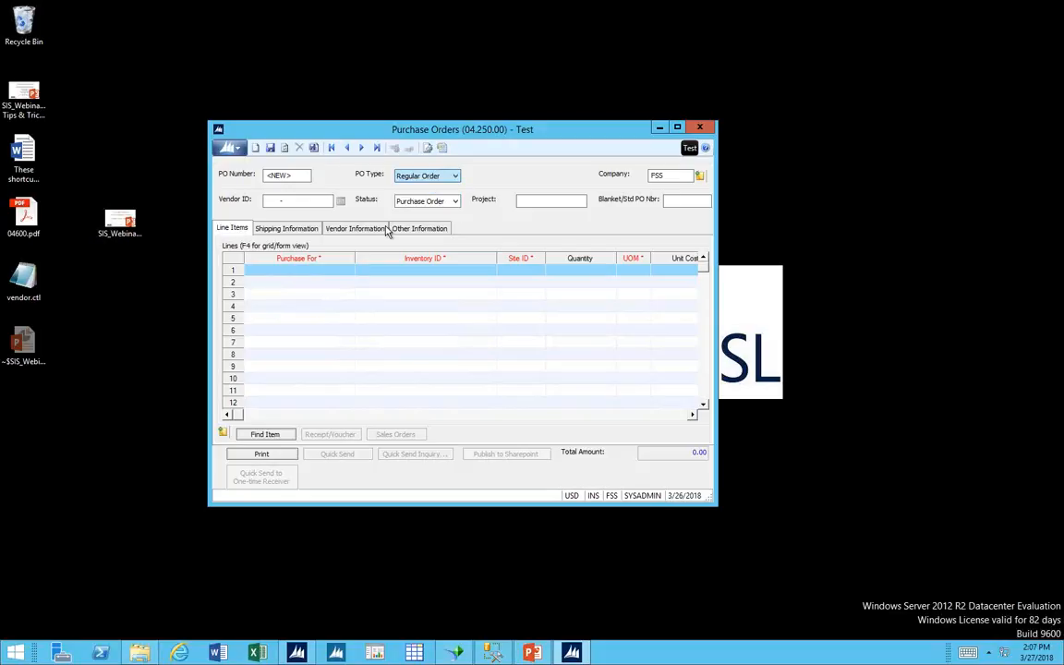
{"action": "left_click", "coordinate": [348, 272]}
{"action": "left_click", "coordinate": [348, 272]}
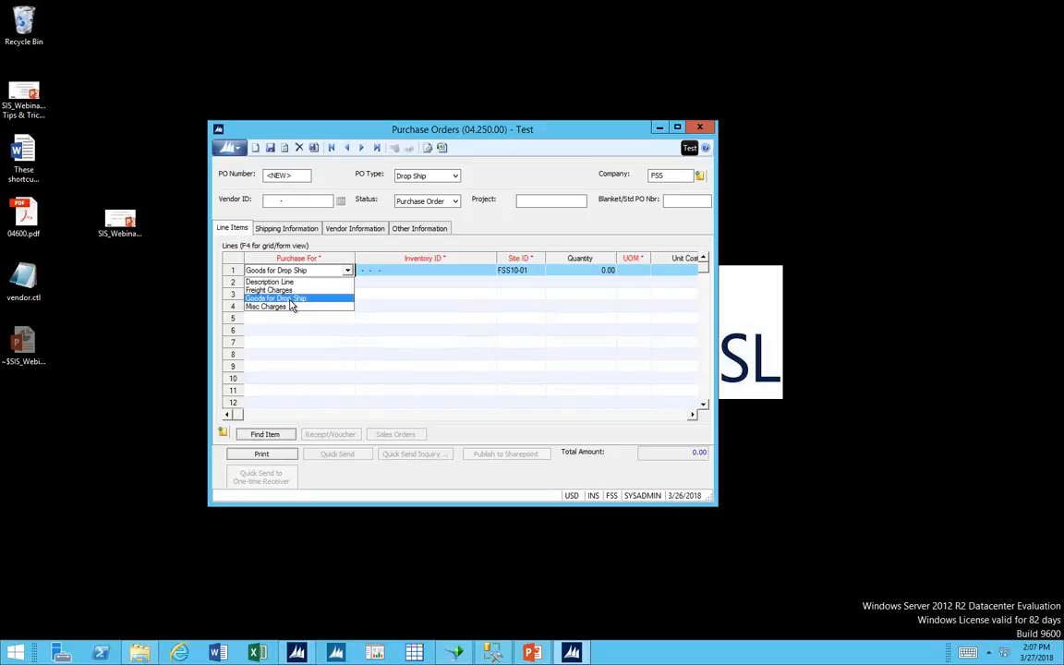
Set the new order's status to Completed and start a Goods for Drop Ship entry on the first line.
{"action": "left_click", "coordinate": [455, 203]}
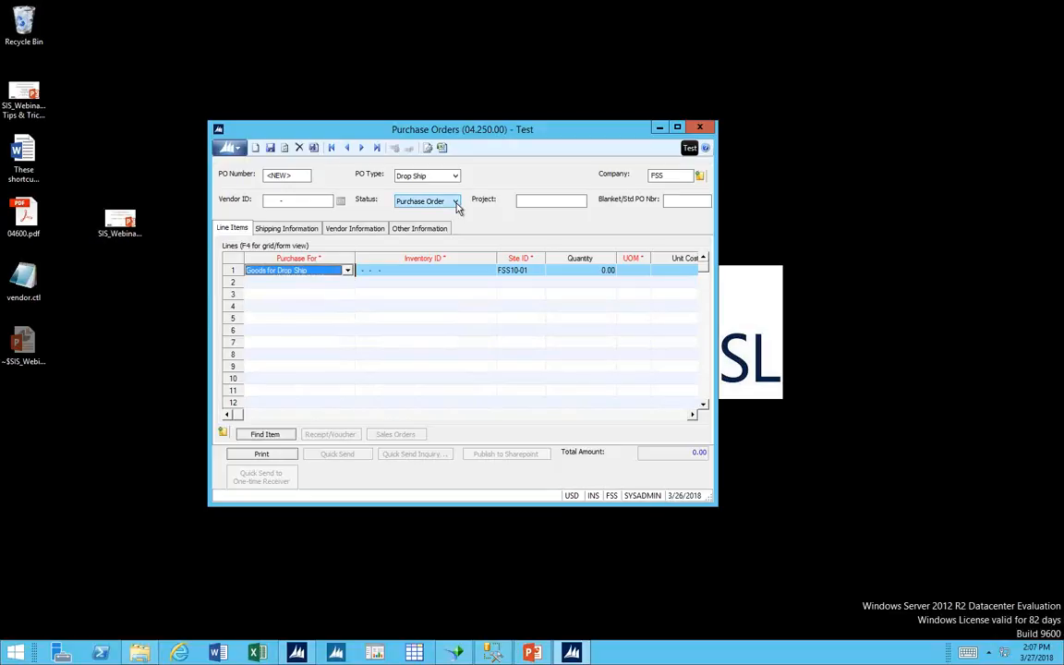
{"action": "left_click", "coordinate": [455, 202]}
{"action": "left_click", "coordinate": [454, 213]}
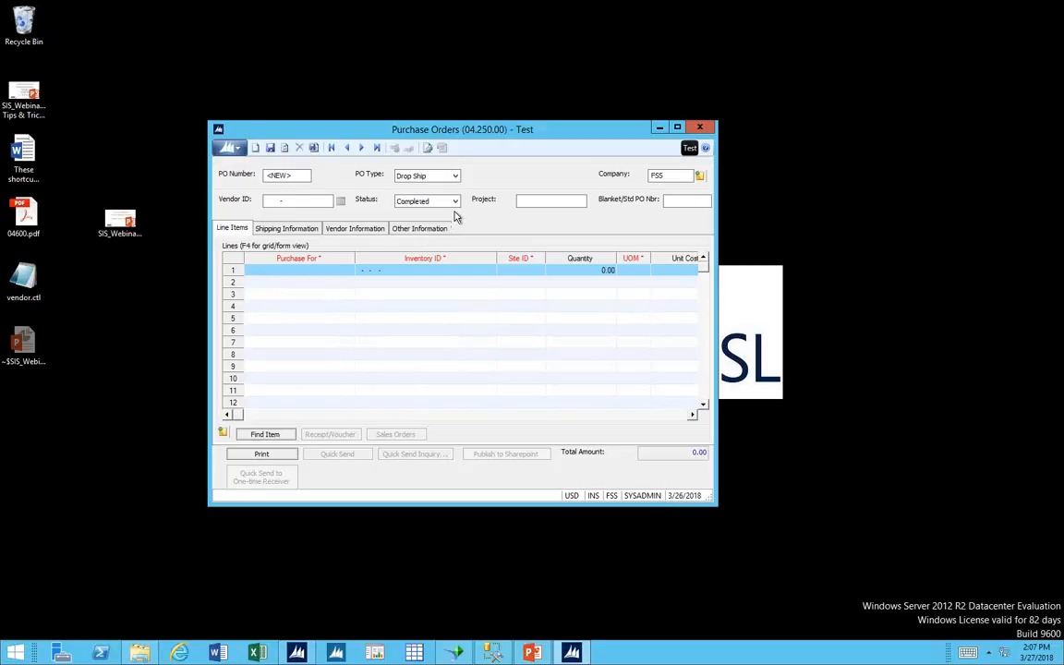
{"action": "left_click_drag", "start_coordinate": [518, 134], "coordinate": [523, 133]}
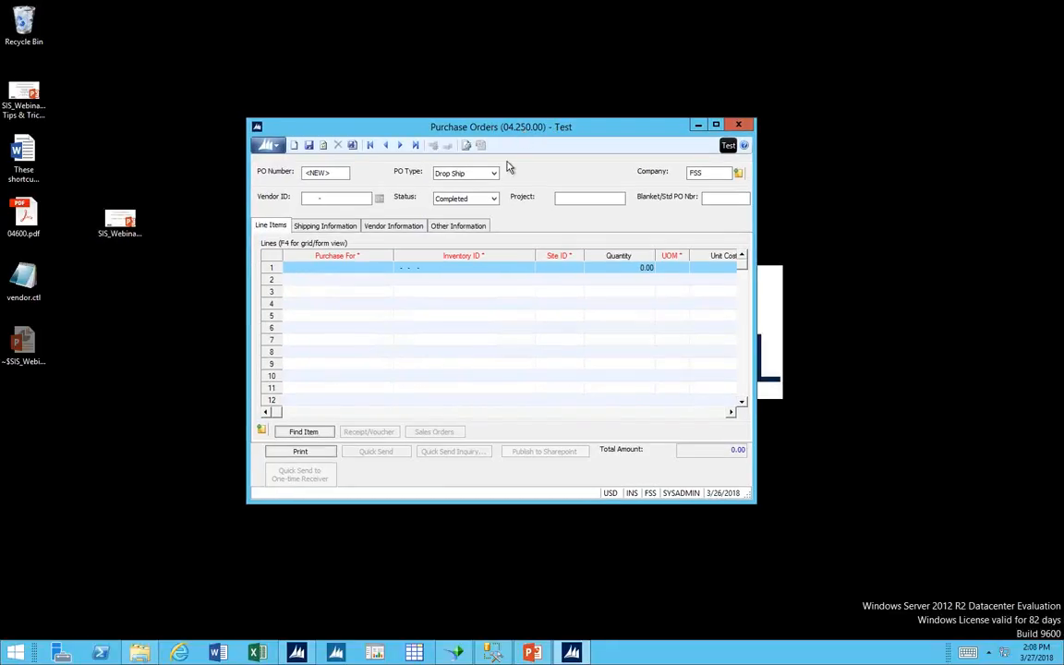
{"action": "left_click", "coordinate": [372, 268]}
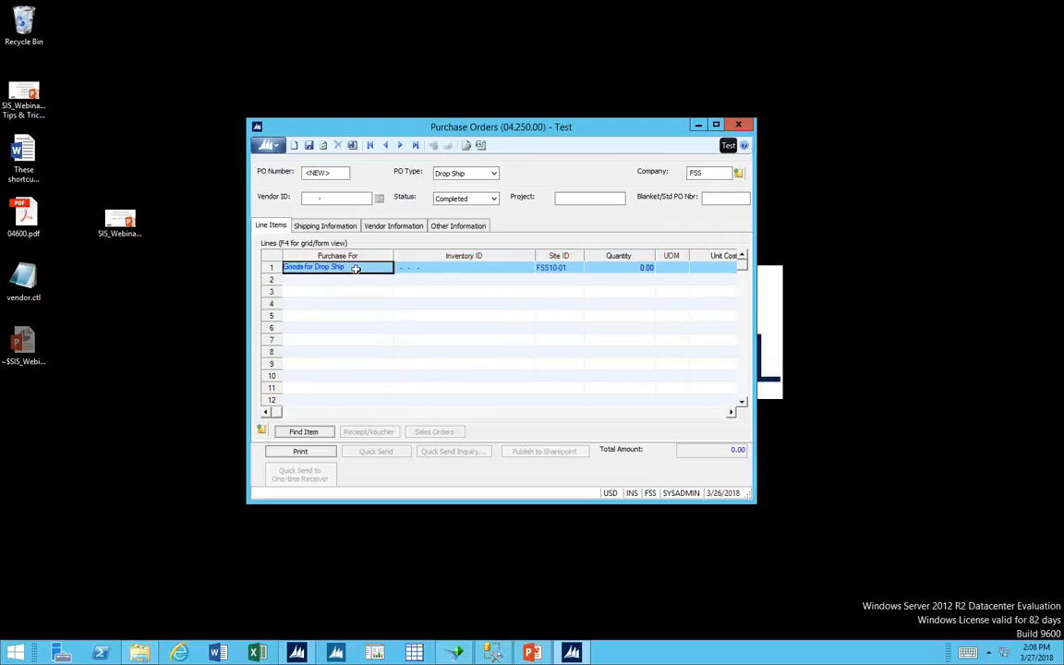
Choose vendor AAALOCK-001 from the vendor list and start a Goods for Drop Ship line on the new order.
{"action": "left_click", "coordinate": [408, 268]}
{"action": "left_click", "coordinate": [346, 198]}
{"action": "key", "text": "F3"}
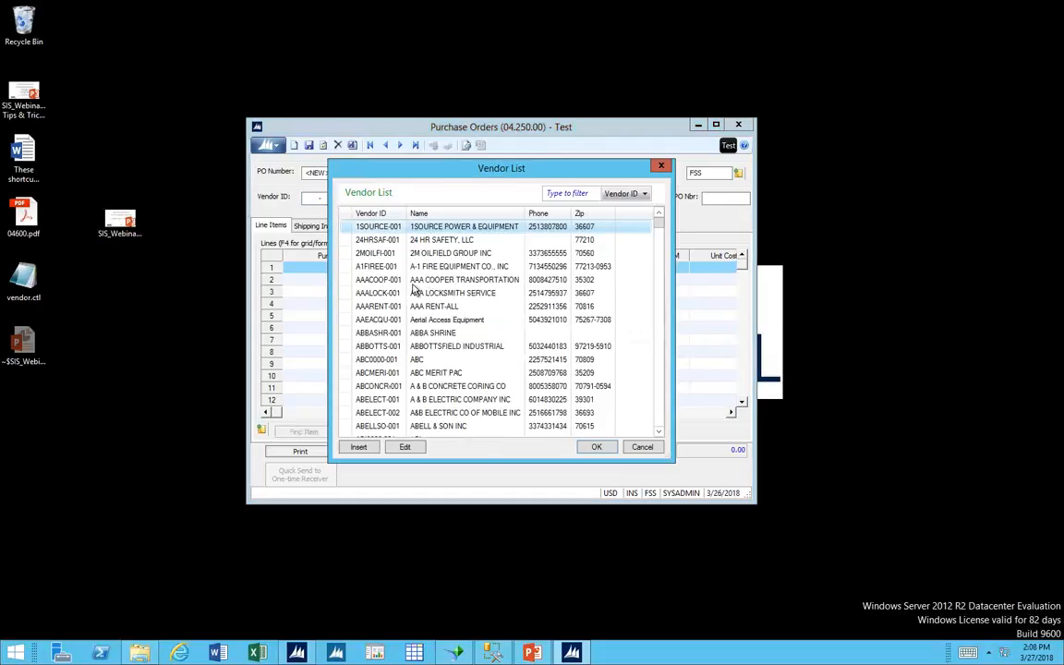
{"action": "left_click", "coordinate": [399, 292]}
{"action": "double_click", "coordinate": [399, 293]}
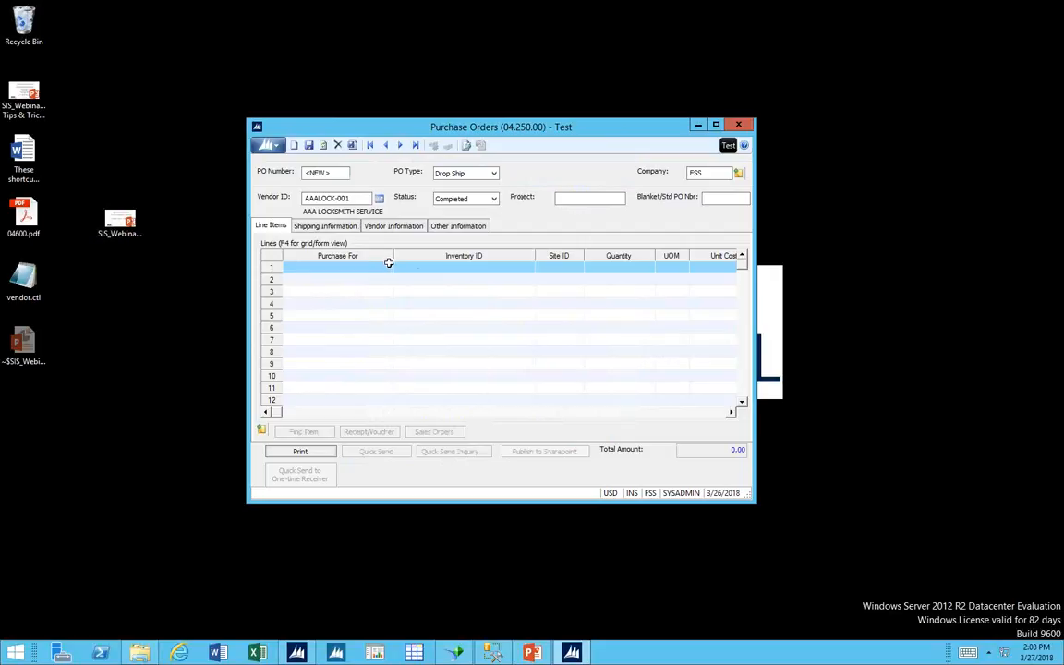
{"action": "left_click", "coordinate": [387, 267]}
{"action": "left_click", "coordinate": [416, 269]}
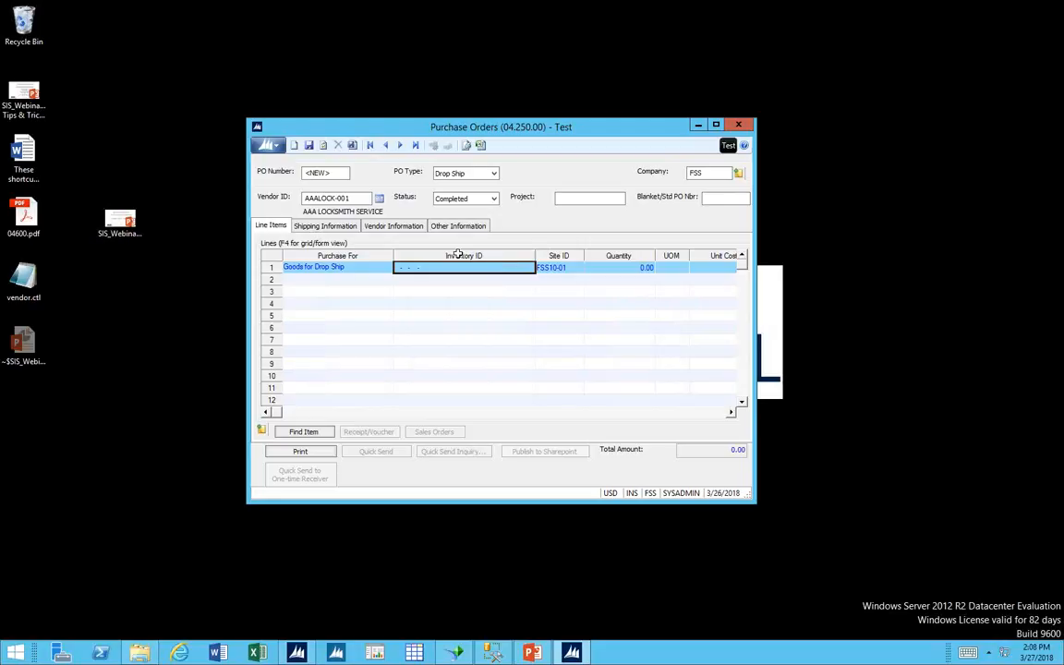
Load the existing Drop Ship purchase order for vendor AAARENT-001, discarding the unsaved new order.
{"action": "left_click", "coordinate": [329, 175]}
{"action": "key", "text": "F3"}
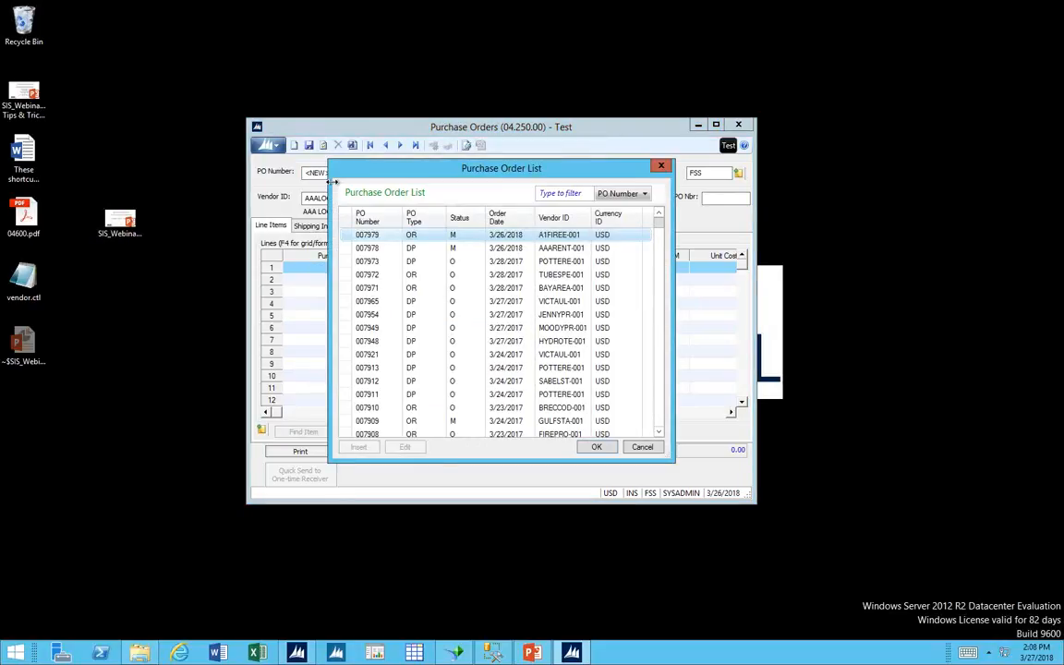
{"action": "double_click", "coordinate": [370, 185]}
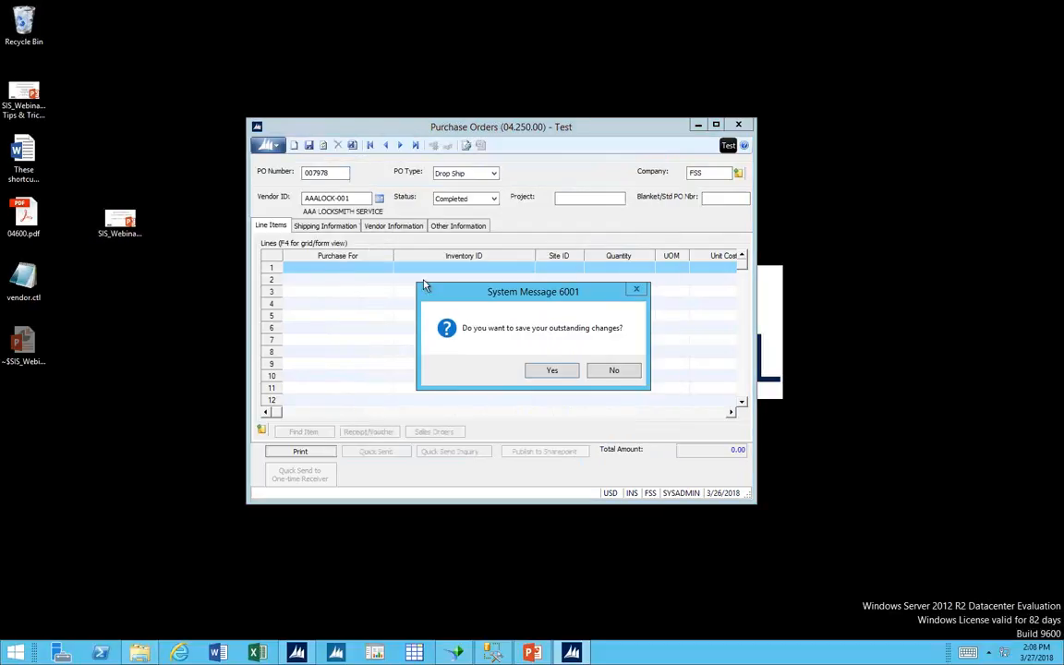
{"action": "left_click", "coordinate": [615, 371]}
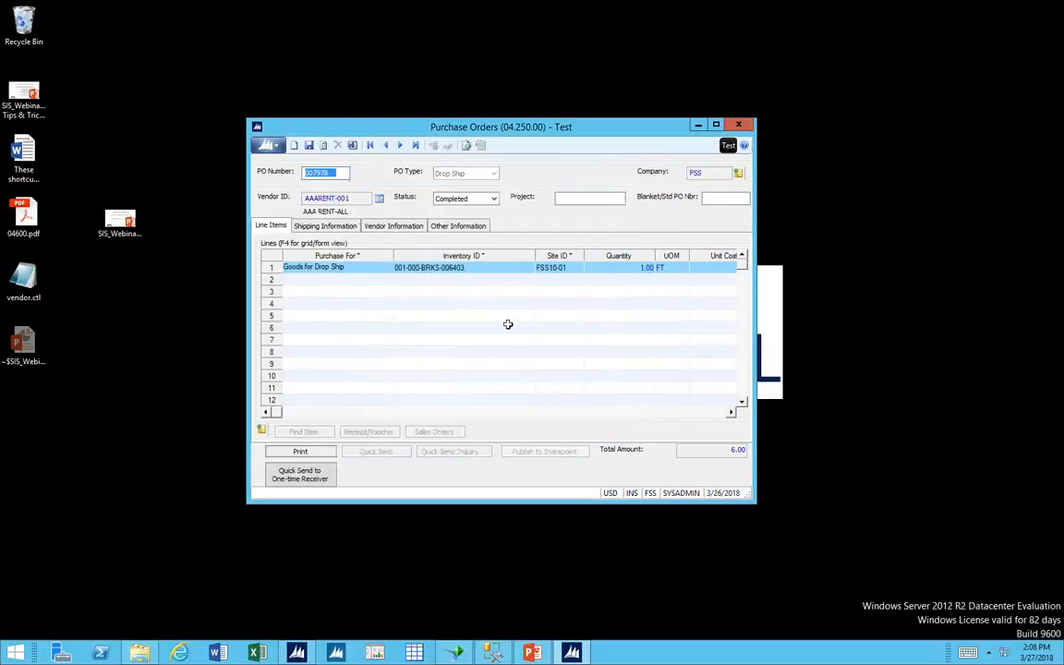
Examine the drop-ship line's fields from Inventory ID through quantity, cost, weight, volume and dates to Account.
{"action": "left_click", "coordinate": [476, 269]}
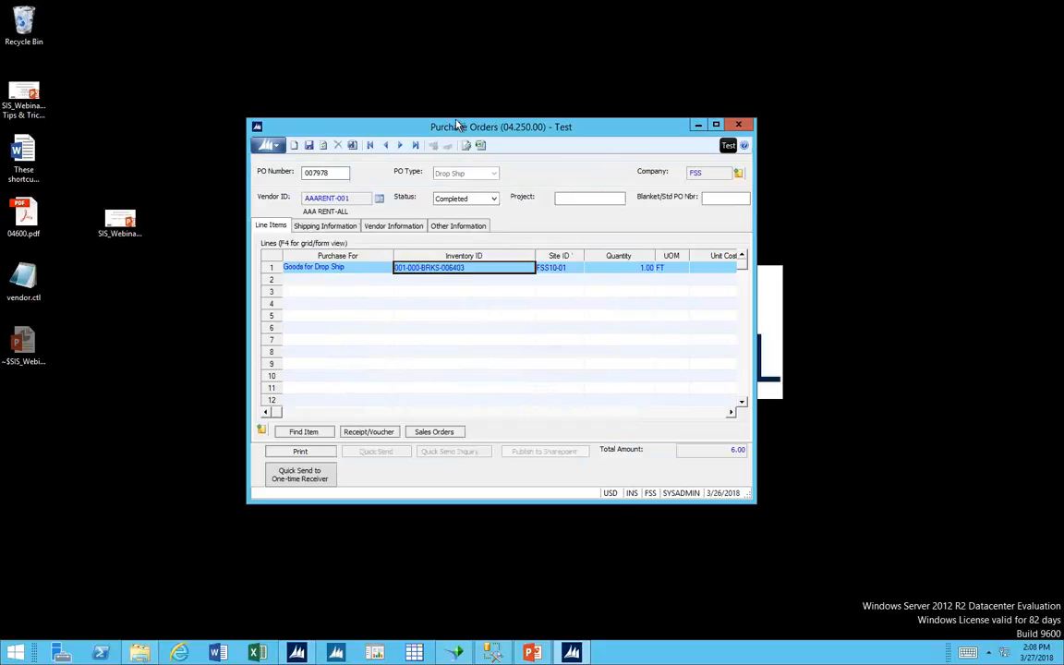
{"action": "left_click_drag", "start_coordinate": [456, 125], "coordinate": [426, 82]}
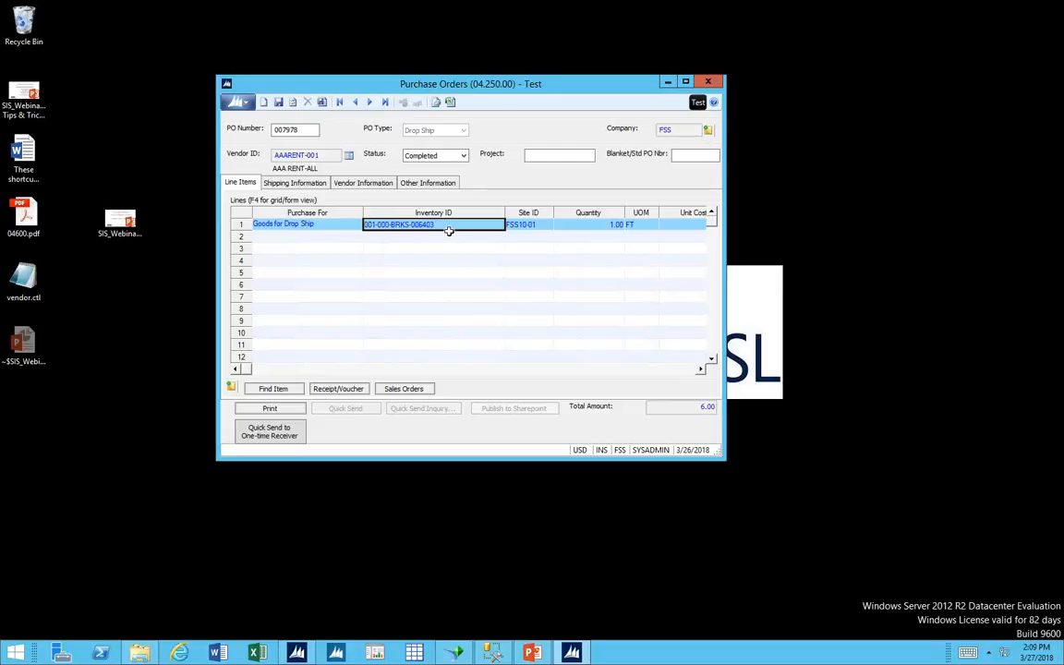
{"action": "key", "text": "Tab"}
{"action": "key", "text": "Tab"}
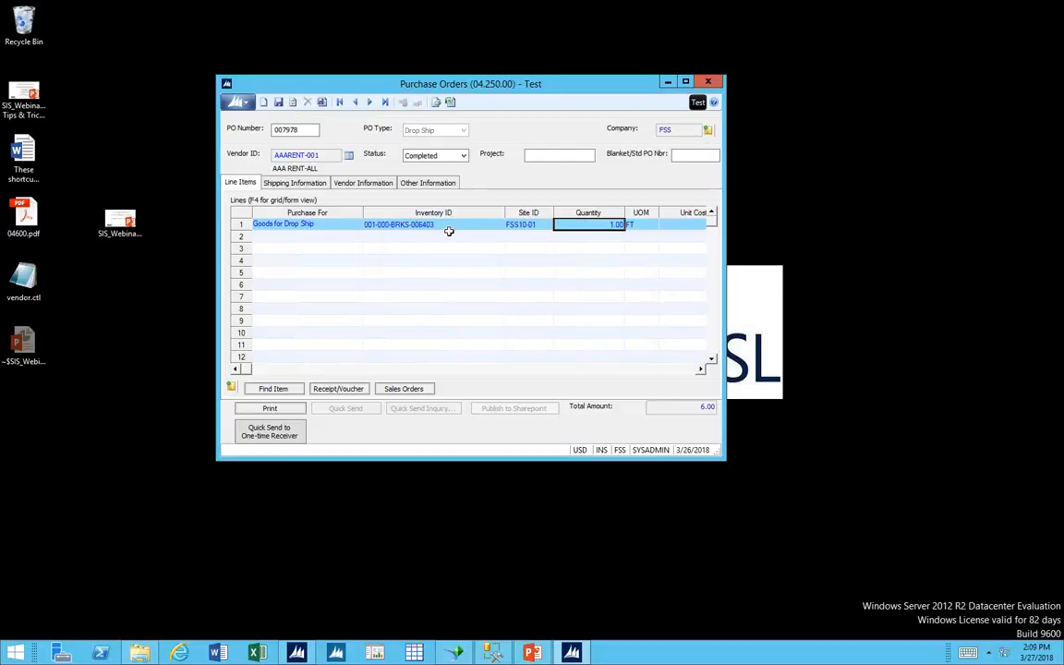
{"action": "key", "text": "Tab"}
{"action": "key", "text": "Tab"}
{"action": "key", "text": "Tab"}
{"action": "key", "text": "Tab"}
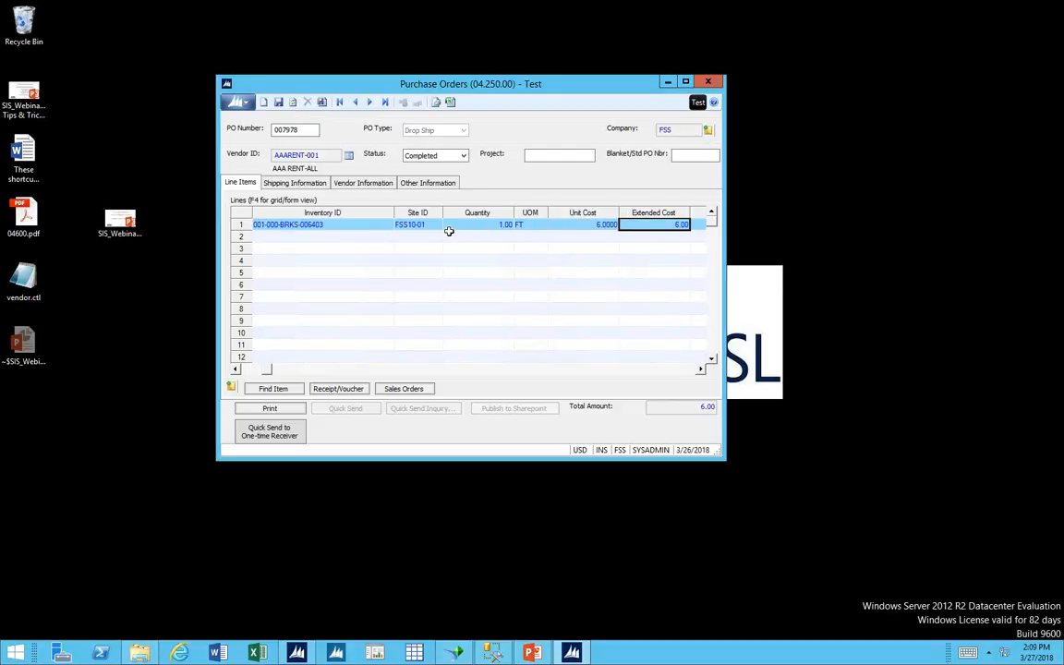
{"action": "key", "text": "Tab"}
{"action": "key", "text": "Tab"}
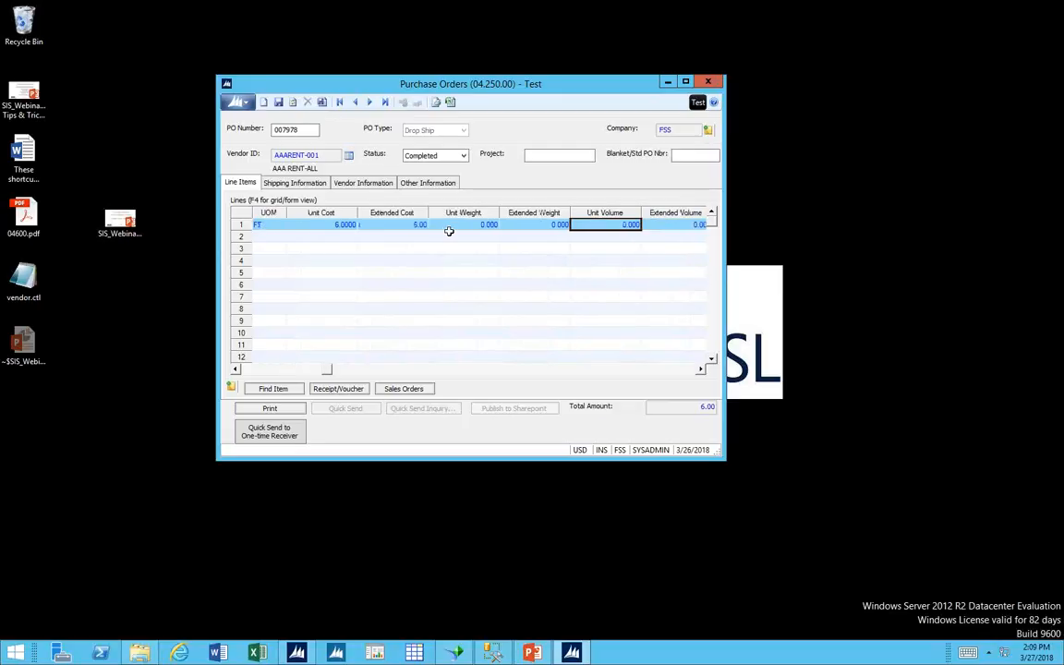
{"action": "key", "text": "Tab"}
{"action": "key", "text": "Tab"}
{"action": "key", "text": "Tab"}
{"action": "key", "text": "Tab"}
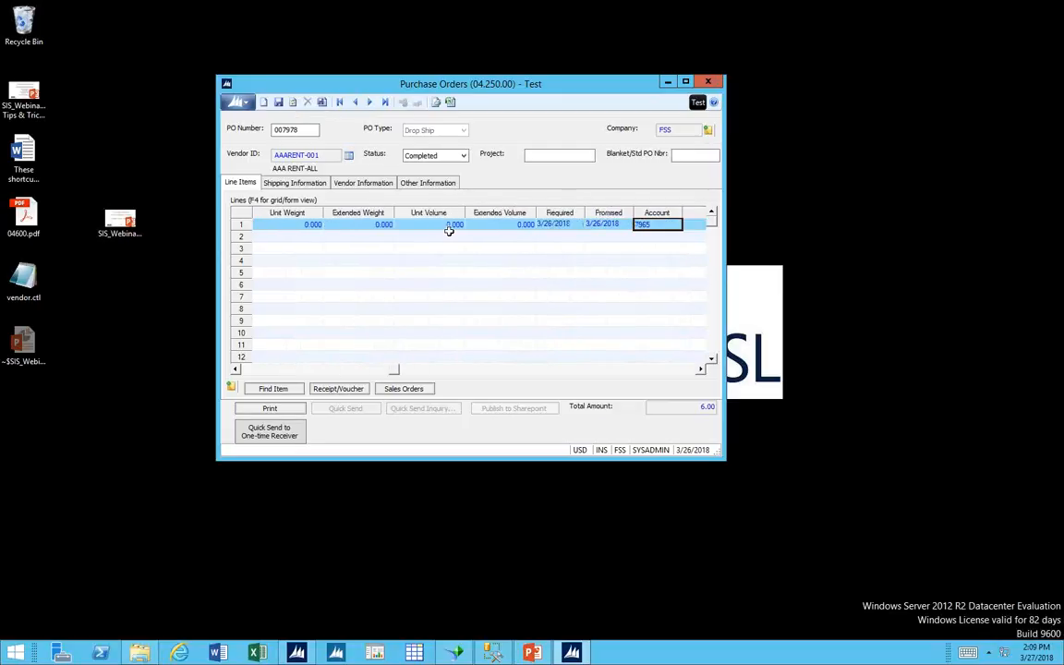
{"action": "key", "text": "Tab"}
{"action": "key", "text": "shift+Tab"}
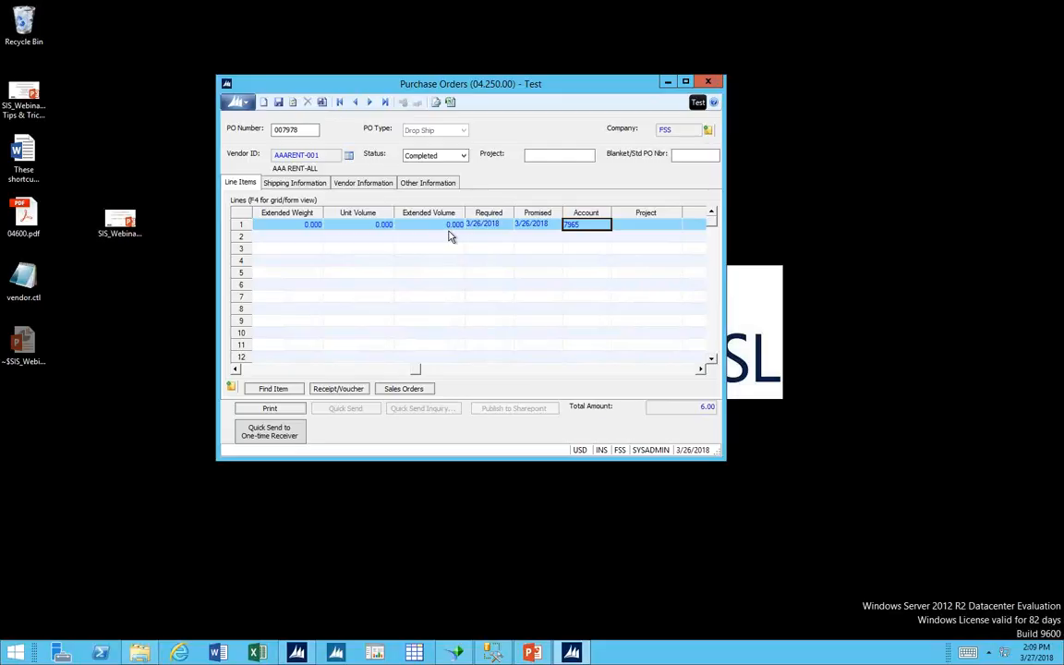
View the drop-ship line in form view, return to the grid and examine its Subaccount, Task, Project and Account fields.
{"action": "key", "text": "F4"}
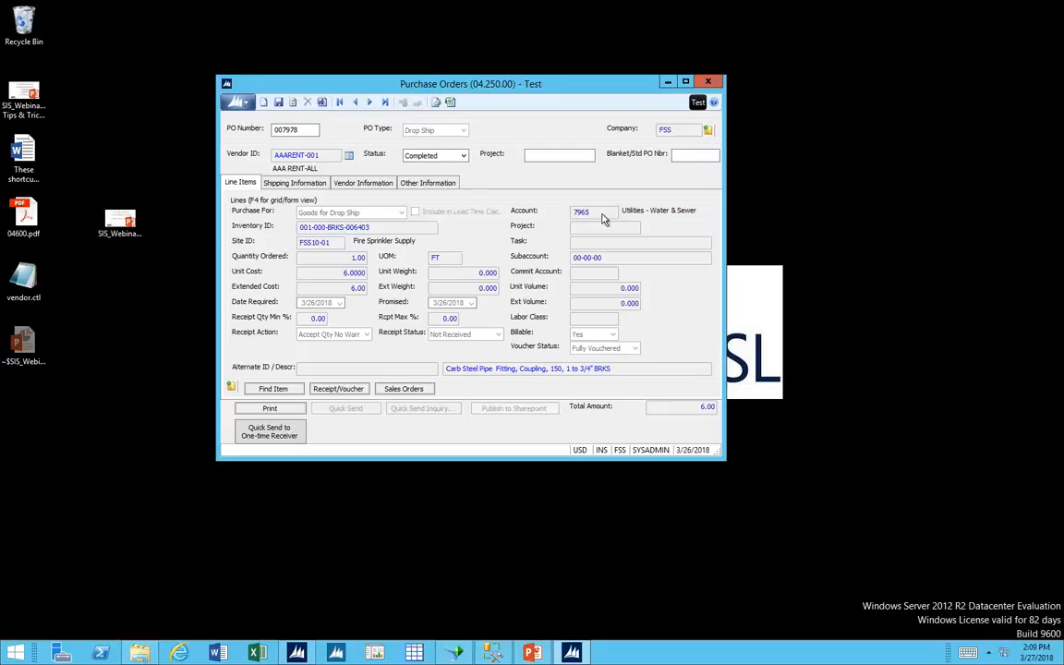
{"action": "key", "text": "F4"}
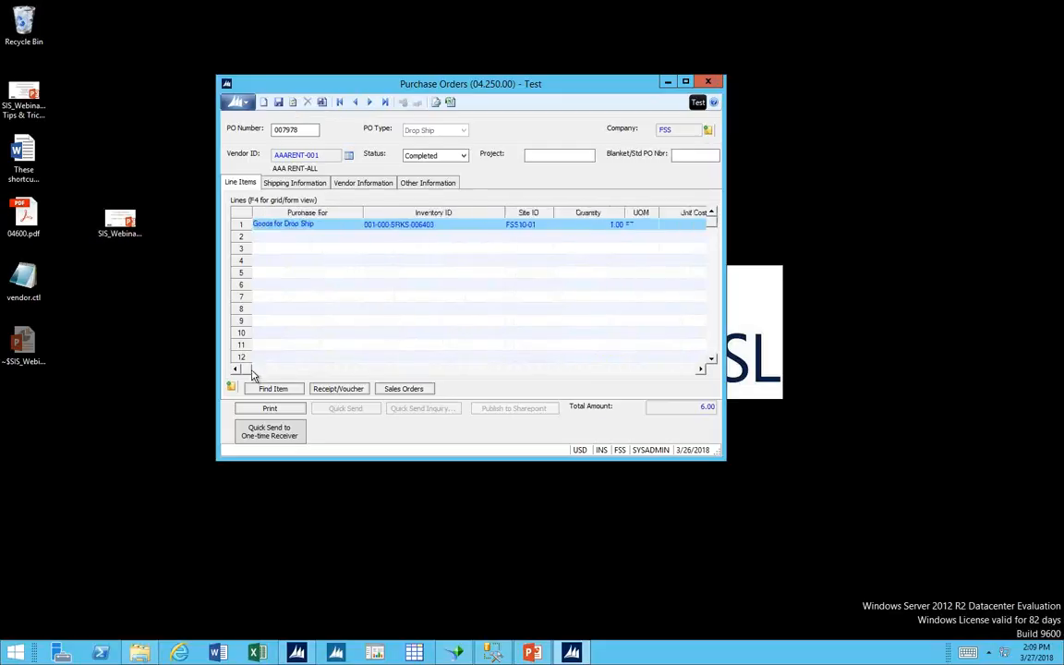
{"action": "left_click", "coordinate": [630, 369]}
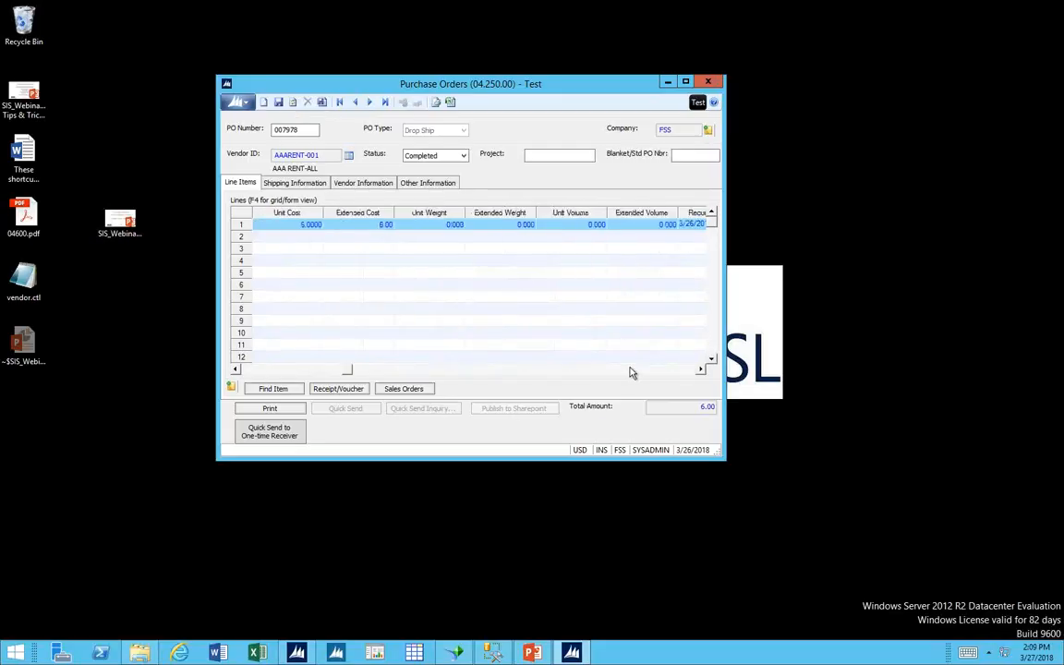
{"action": "left_click", "coordinate": [630, 369]}
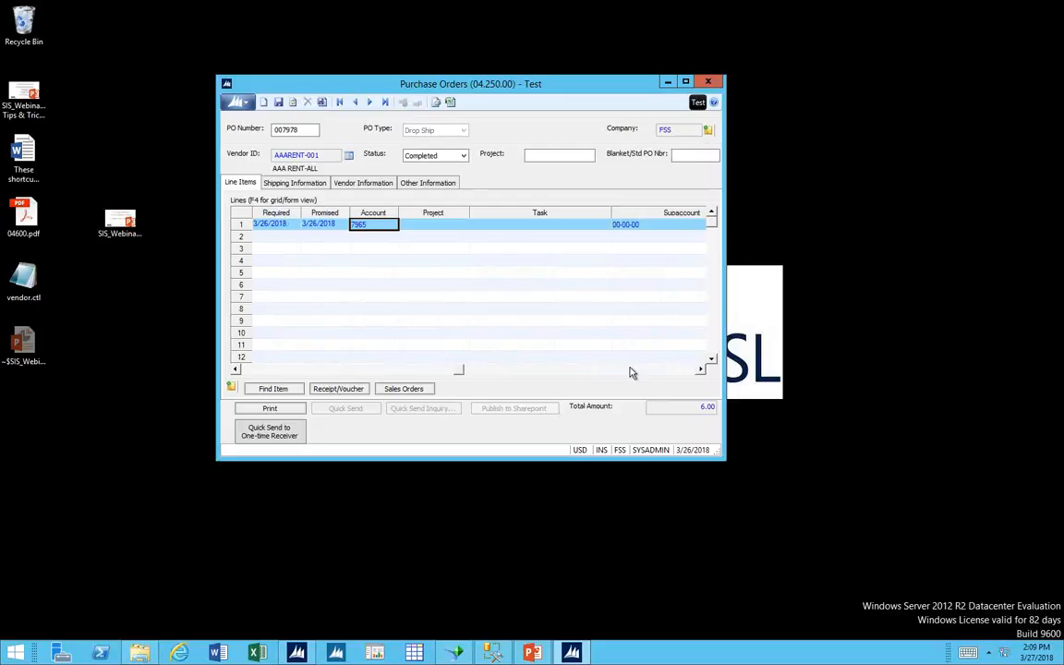
{"action": "left_click", "coordinate": [625, 224]}
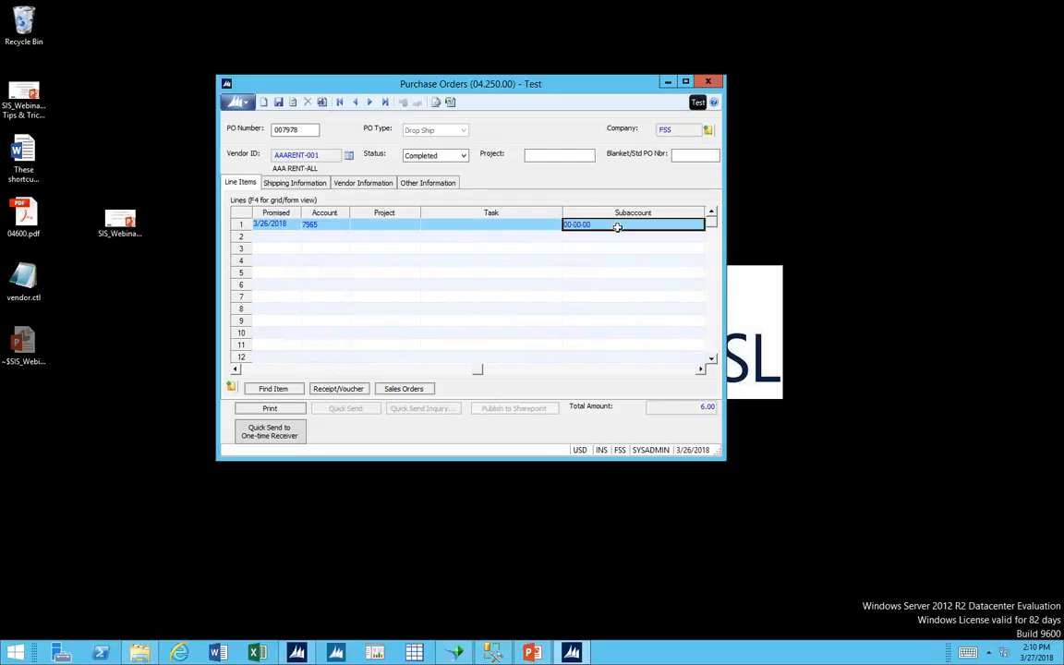
{"action": "key", "text": "shift+Tab"}
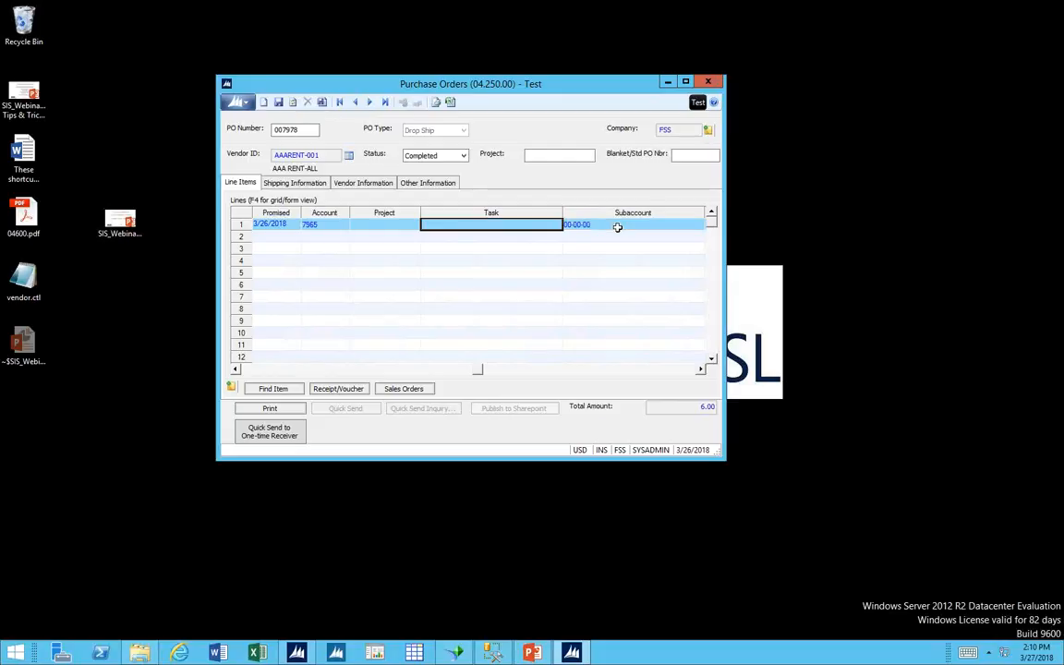
{"action": "key", "text": "shift+Tab"}
{"action": "key", "text": "shift+Tab"}
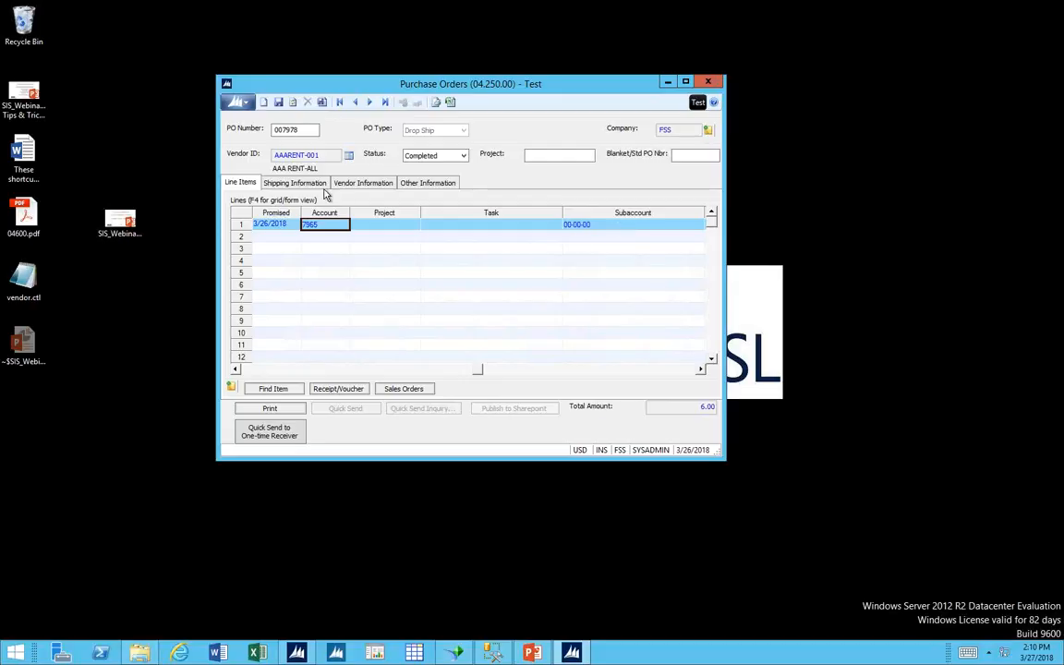
Set the ship-to address type to Customer, choosing 12 Hour Massage with its DEFAULT address, and return to the line items.
{"action": "left_click", "coordinate": [294, 182]}
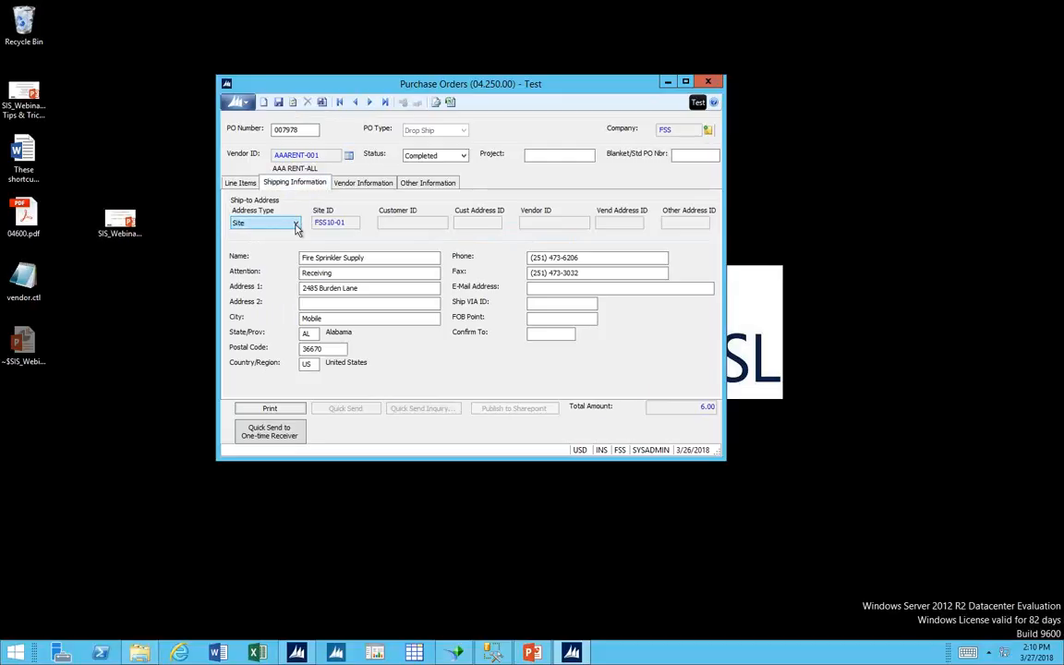
{"action": "left_click", "coordinate": [296, 223]}
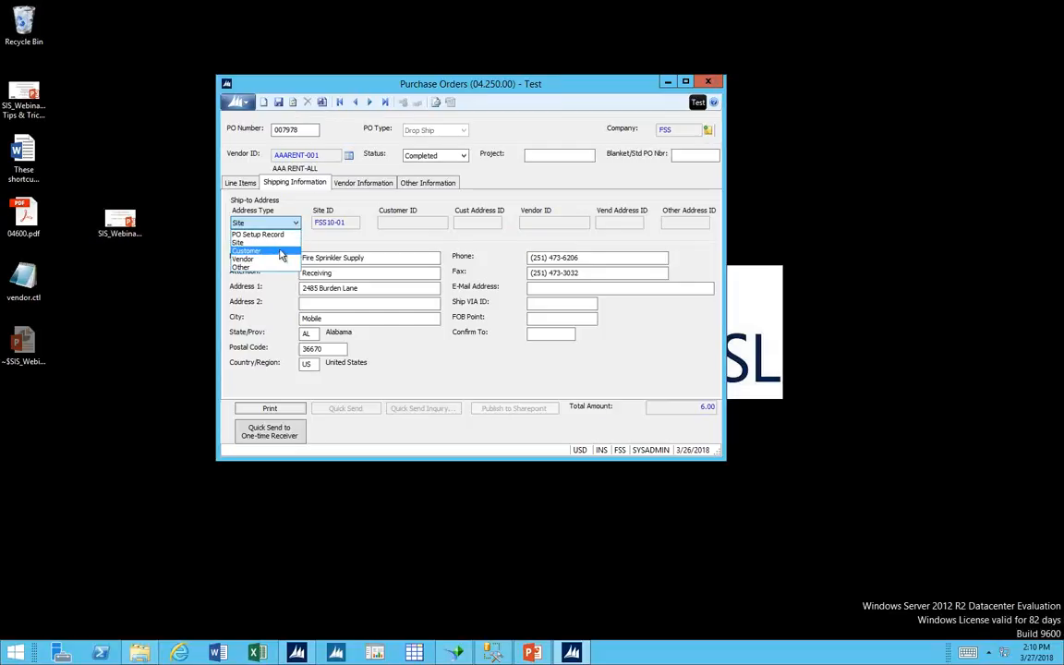
{"action": "left_click", "coordinate": [281, 251]}
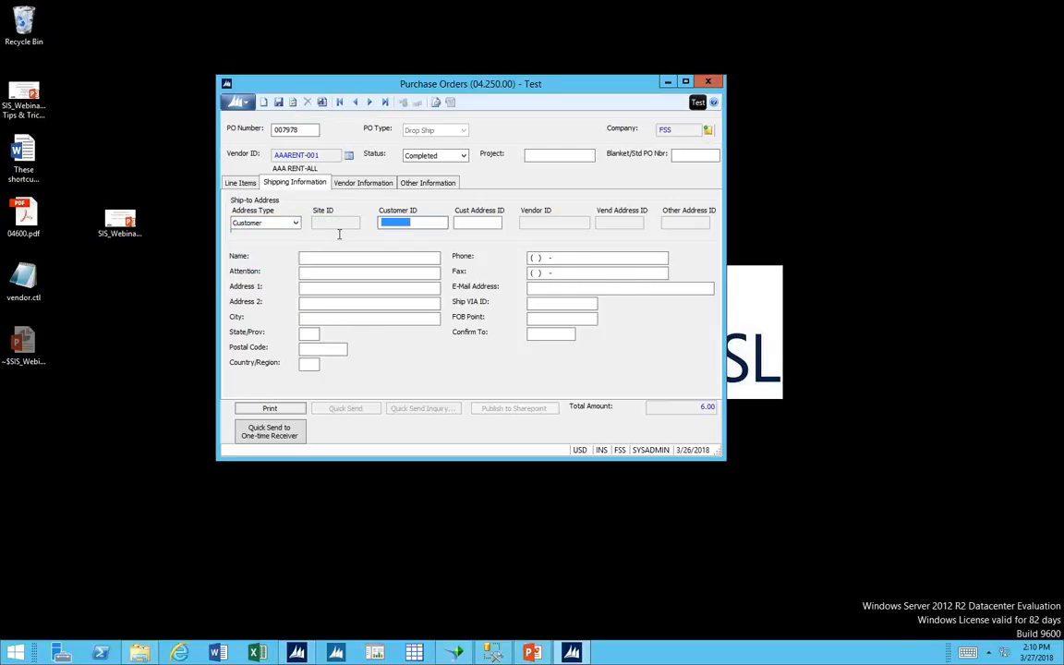
{"action": "double_click", "coordinate": [403, 222]}
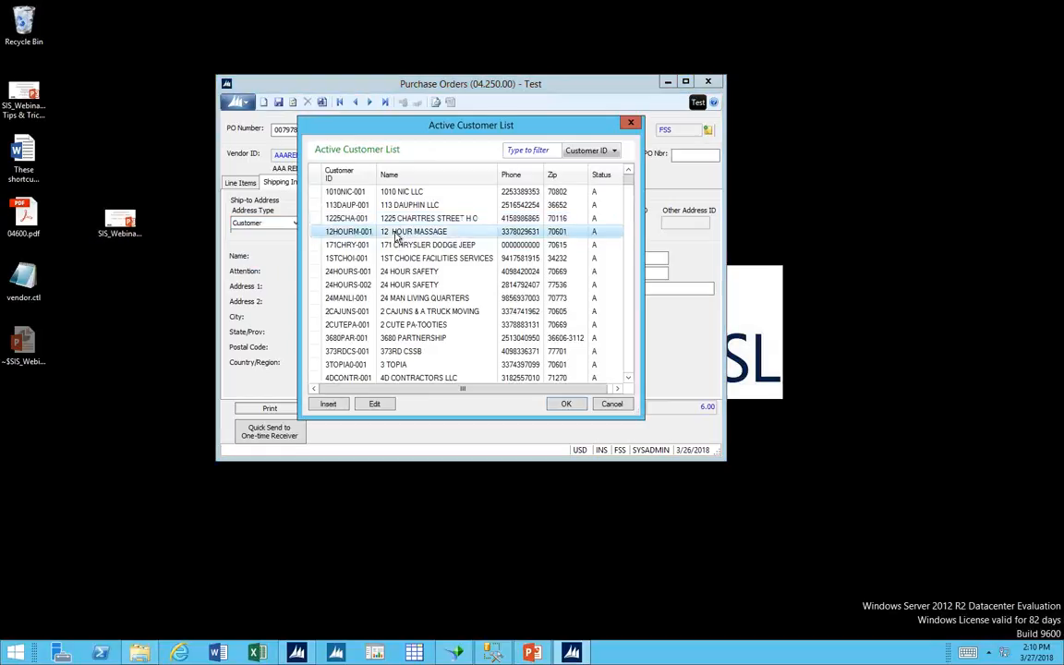
{"action": "double_click", "coordinate": [404, 230]}
{"action": "key", "text": "F3"}
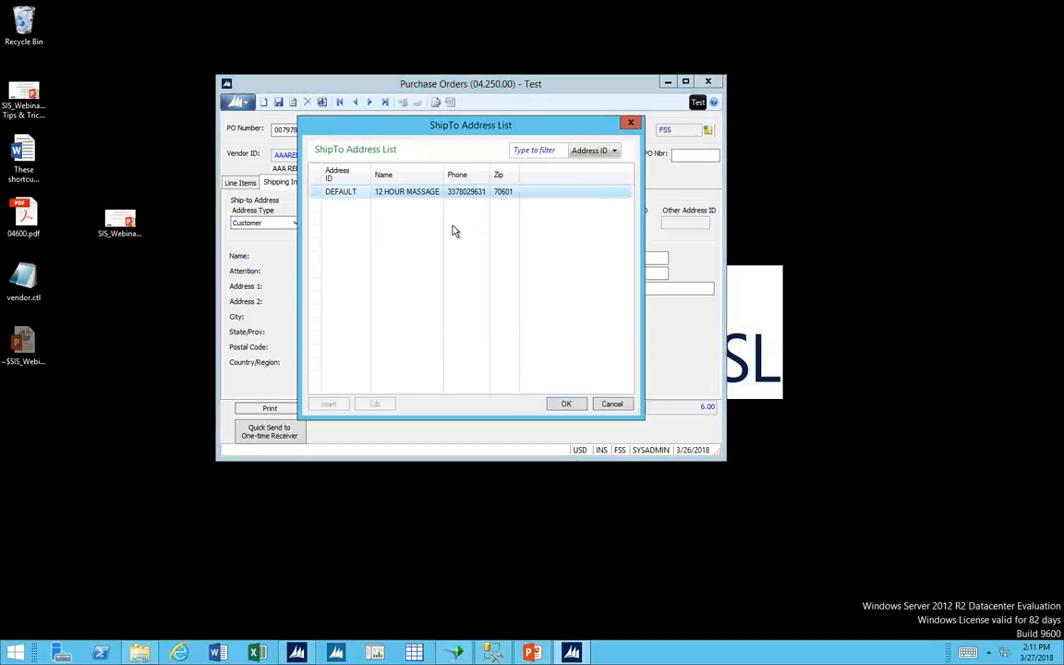
{"action": "left_click", "coordinate": [558, 403]}
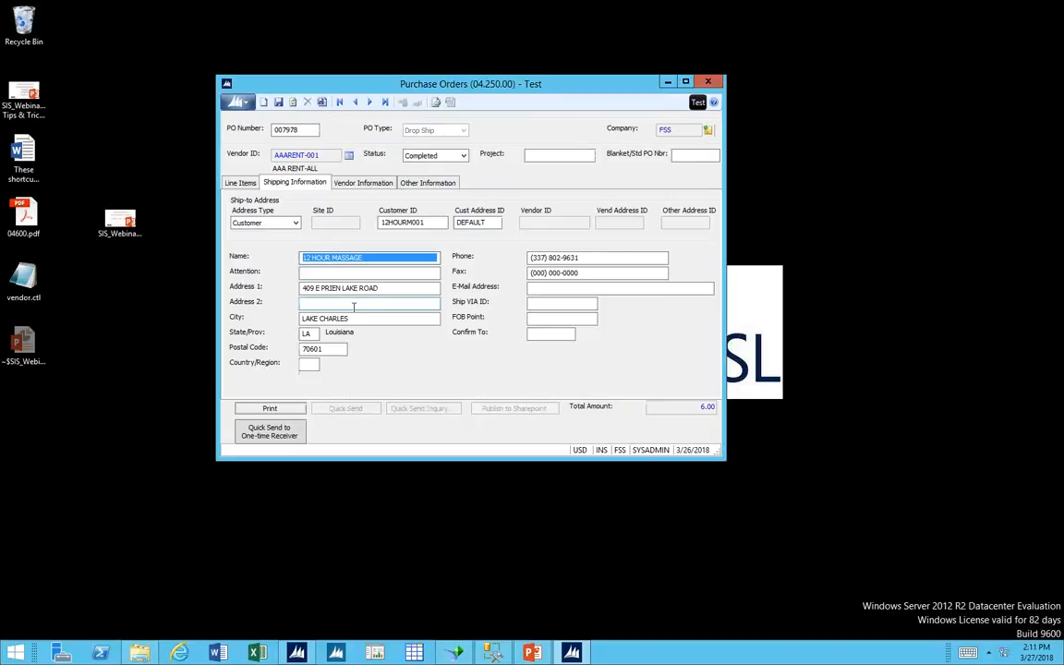
{"action": "left_click", "coordinate": [237, 185]}
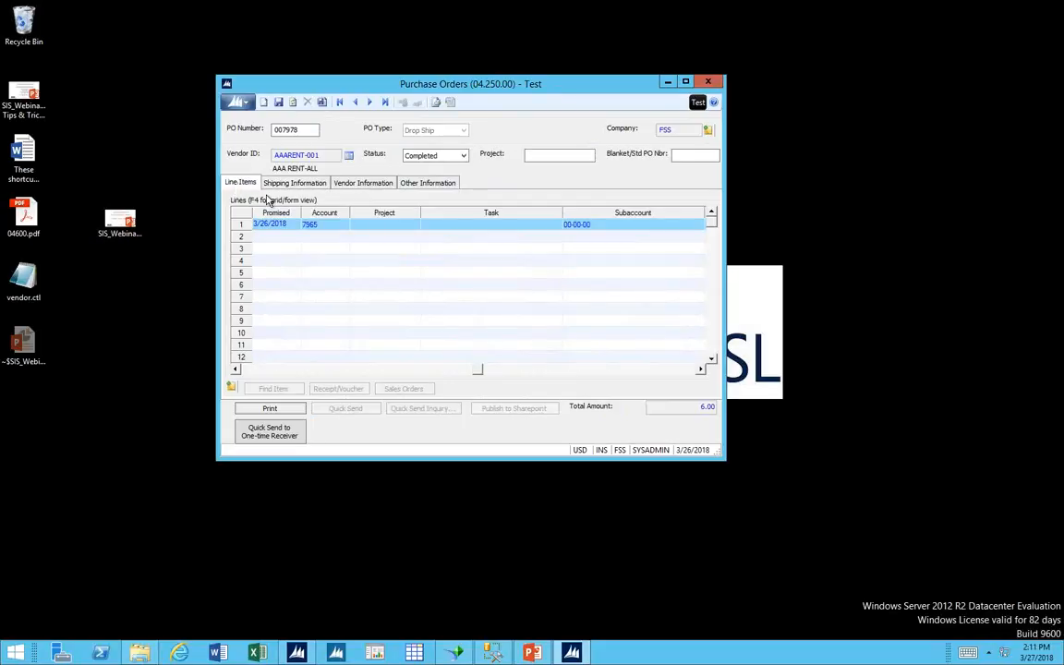
Open Voucher and Adjustment Entry in Accounts Payable and choose vendor A1FIREE-001 for a new voucher.
{"action": "left_click", "coordinate": [299, 653]}
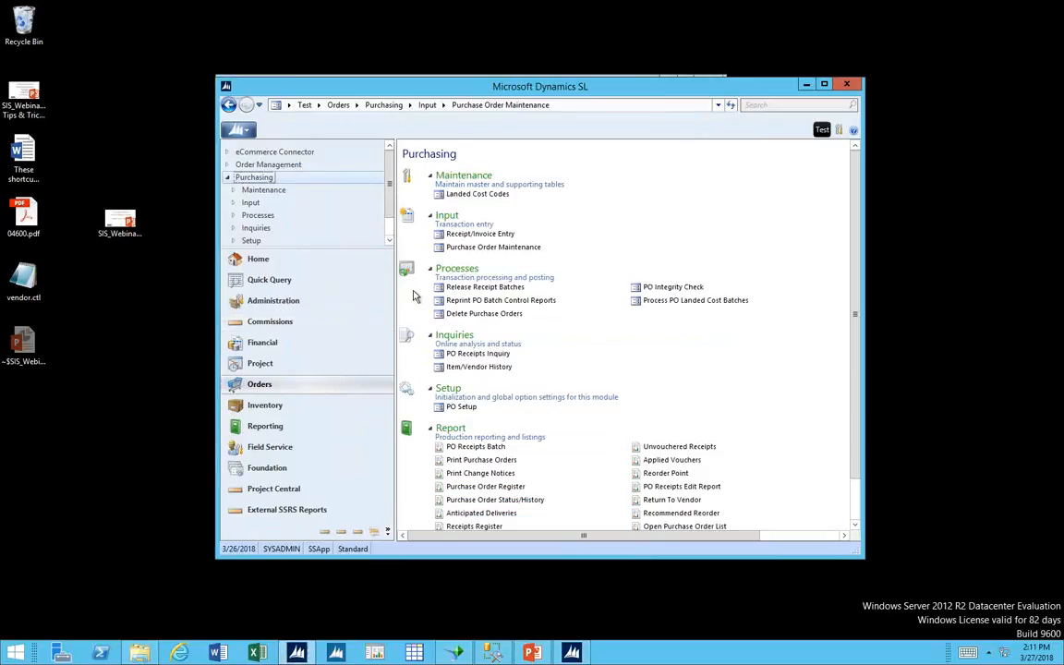
{"action": "left_click", "coordinate": [266, 344]}
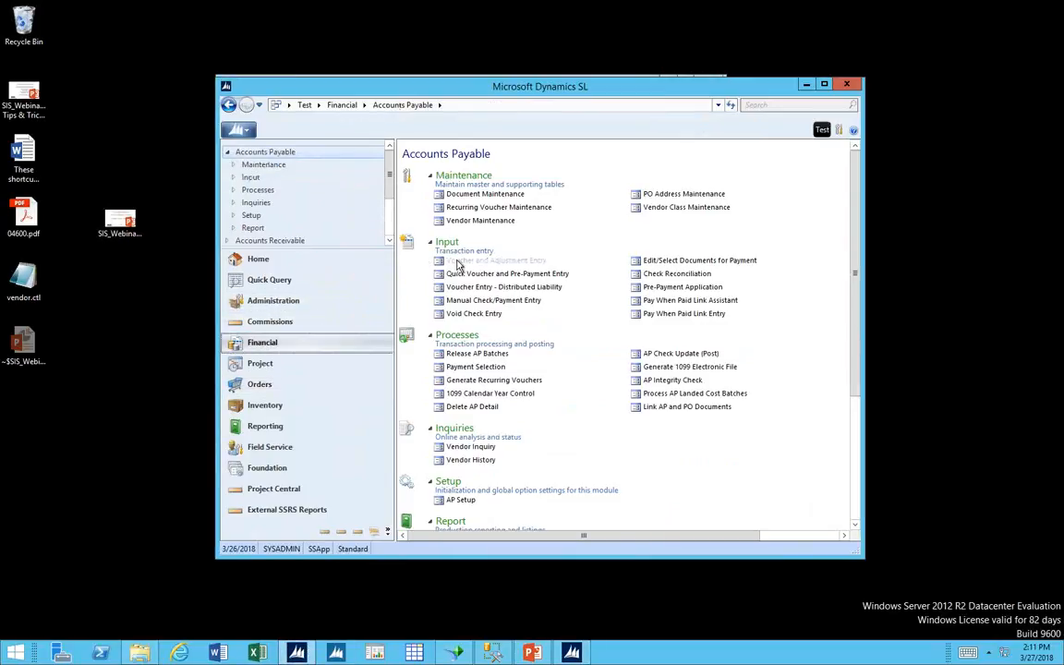
{"action": "left_click", "coordinate": [454, 262]}
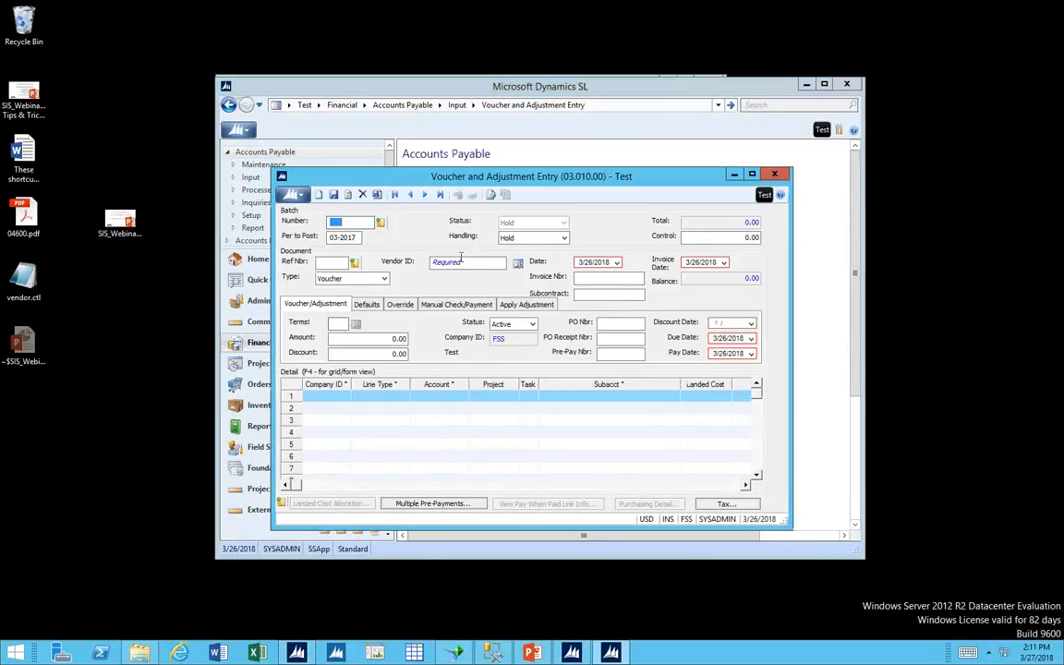
{"action": "left_click", "coordinate": [462, 262]}
{"action": "key", "text": "F3"}
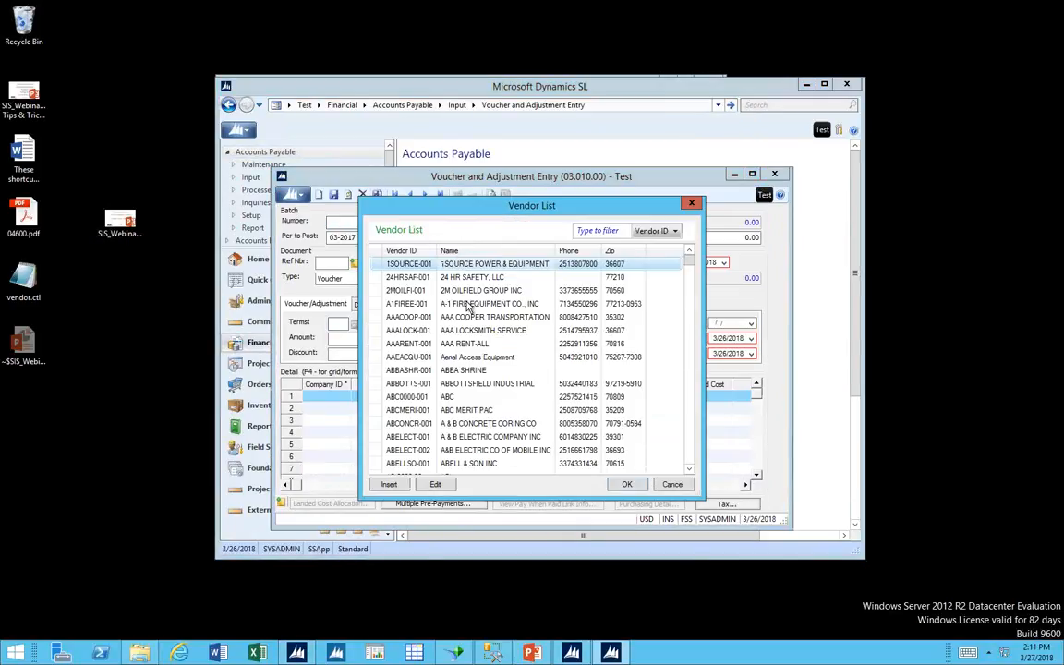
{"action": "double_click", "coordinate": [473, 304]}
Load the vendor's purchase order into the voucher without selecting a receipt, and close the voucher without saving.
{"action": "left_click", "coordinate": [627, 325]}
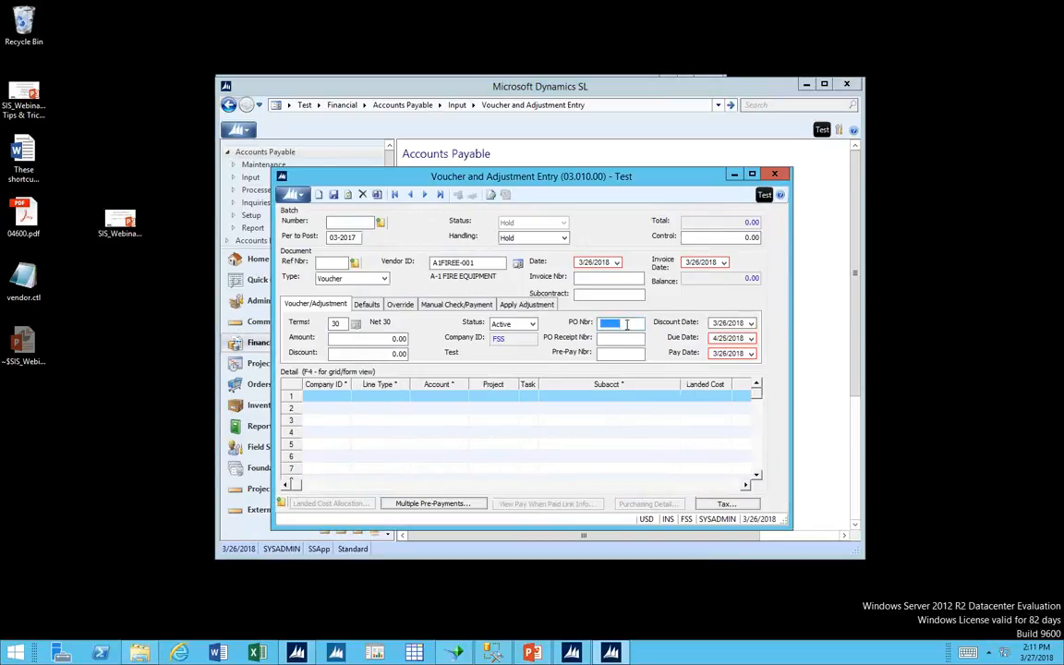
{"action": "key", "text": "F3"}
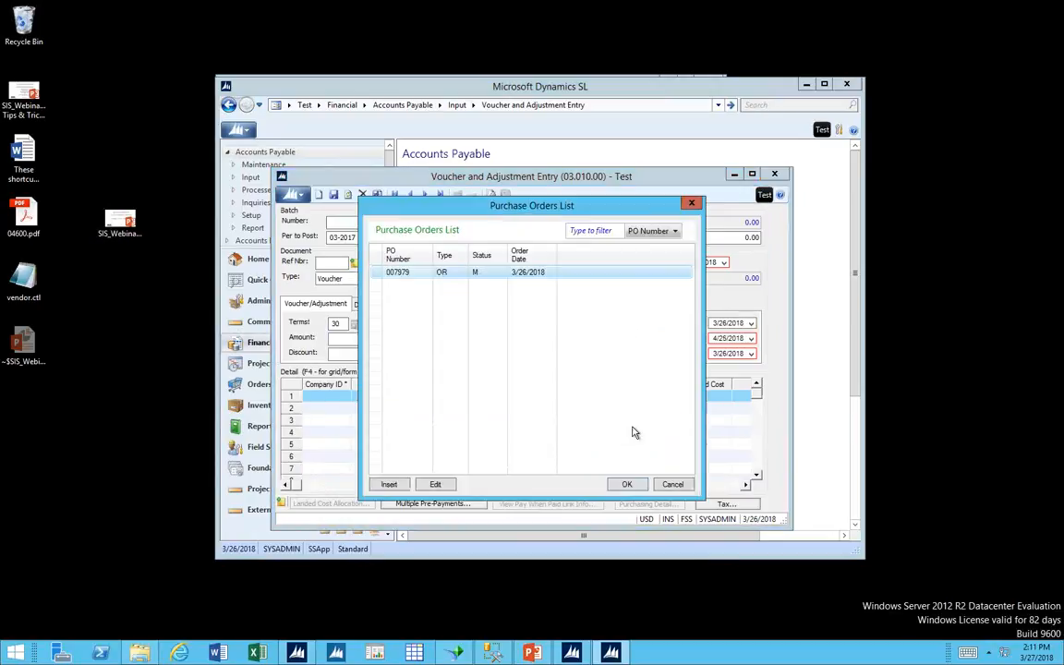
{"action": "left_click", "coordinate": [625, 483]}
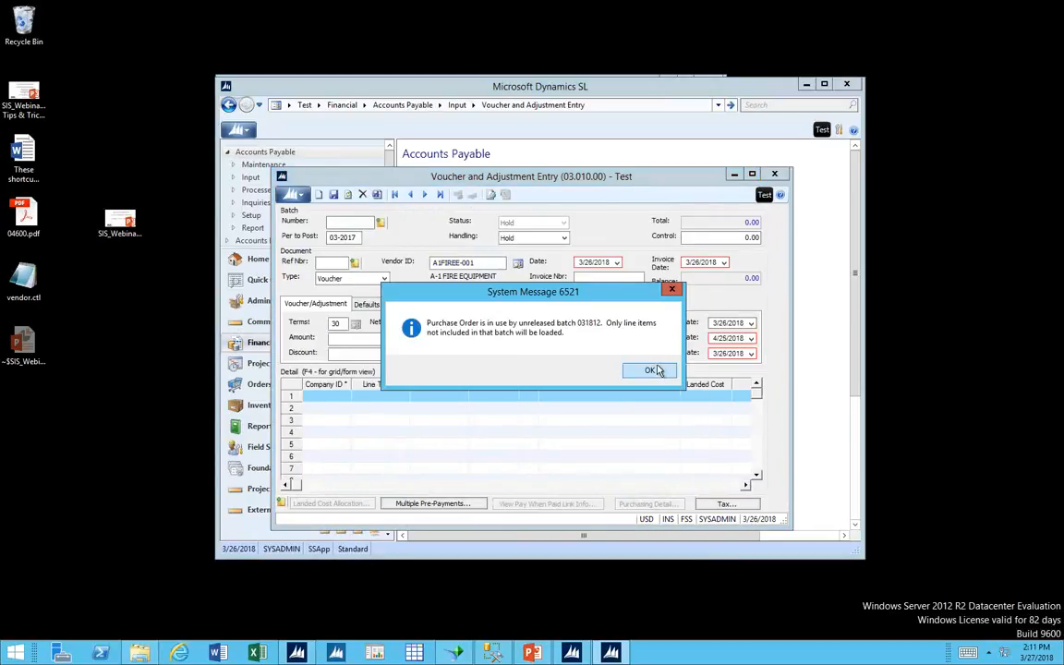
{"action": "left_click", "coordinate": [651, 370]}
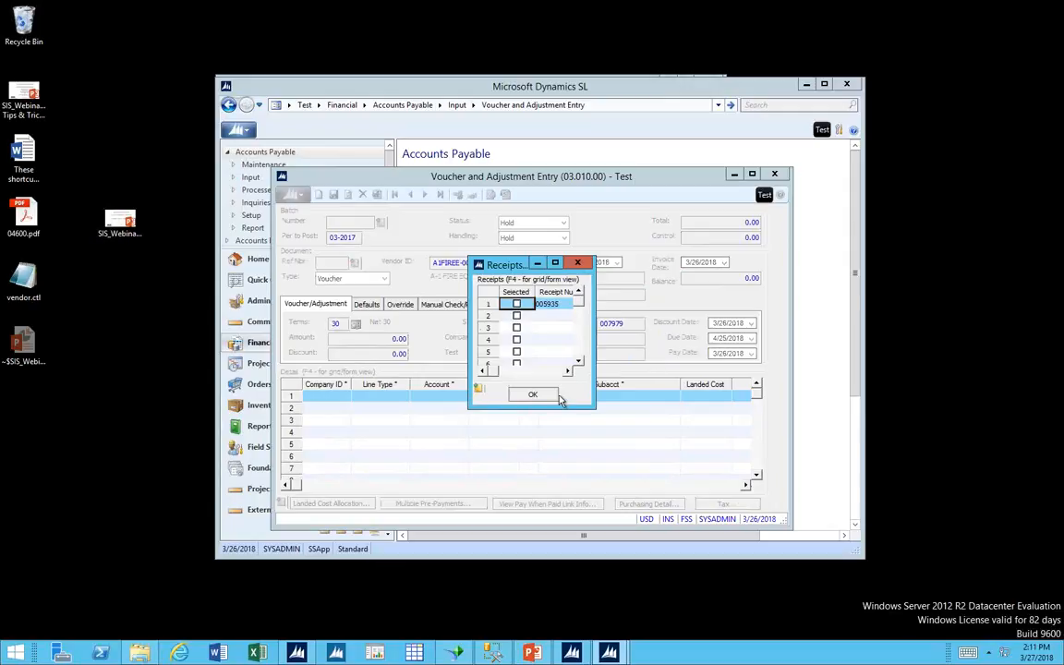
{"action": "left_click", "coordinate": [532, 395]}
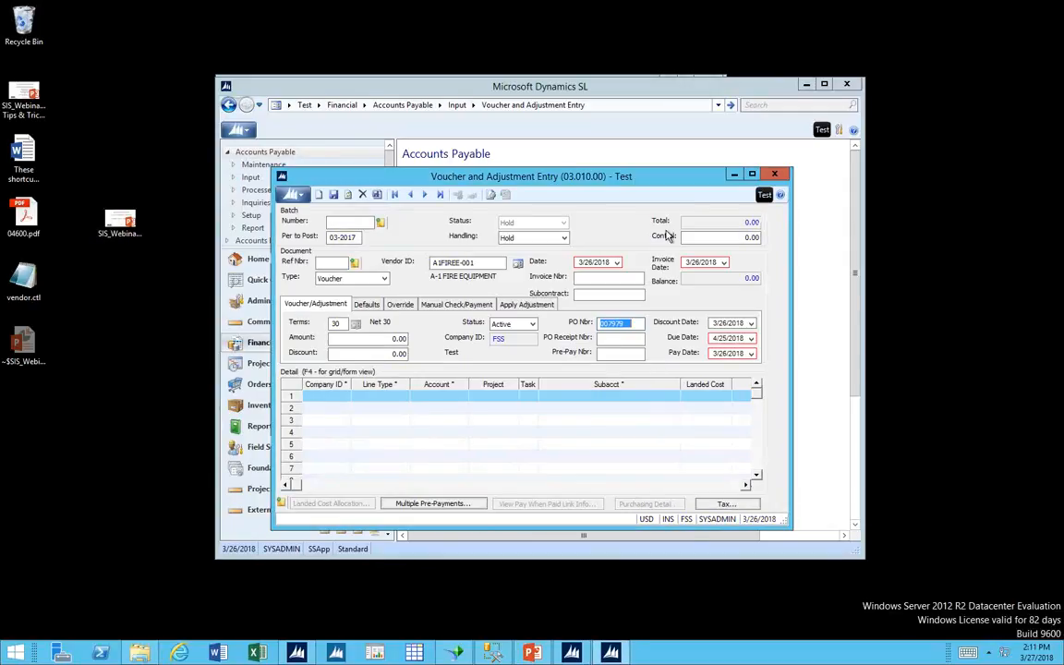
{"action": "left_click", "coordinate": [775, 175]}
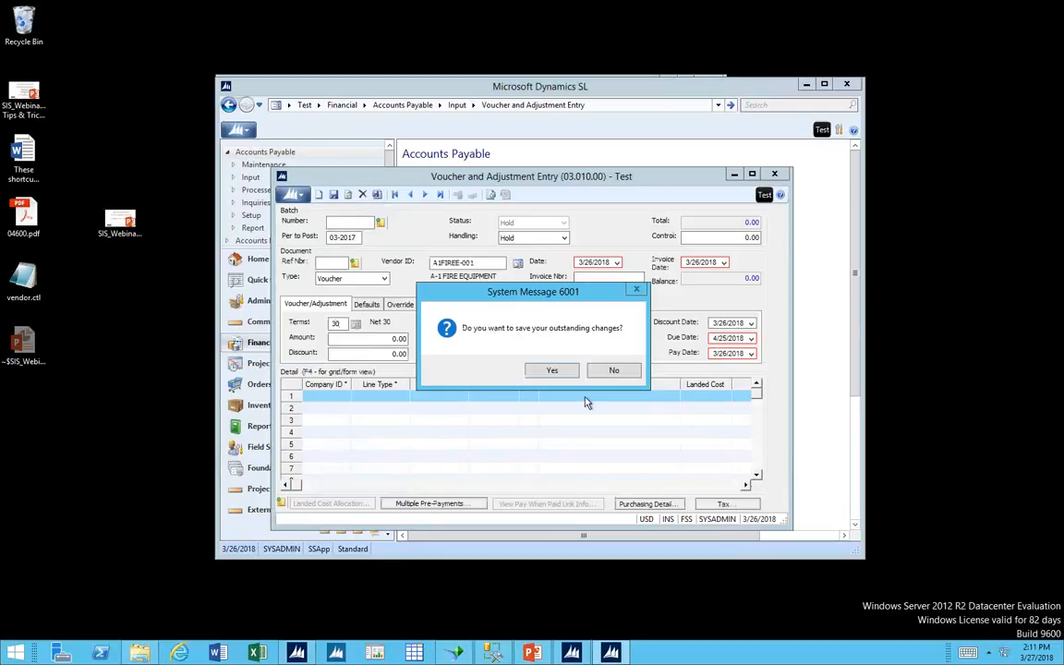
{"action": "left_click", "coordinate": [615, 372]}
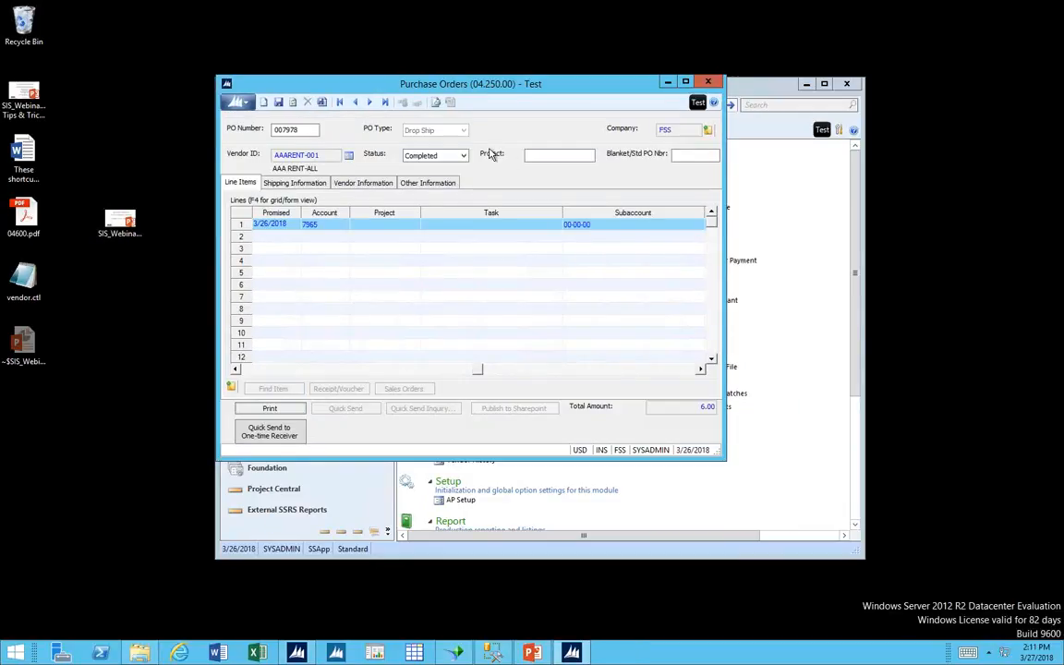
Examine the drop-ship line's voucher status and move the Purchase Orders window aside to uncover the main application window.
{"action": "left_click", "coordinate": [439, 156]}
{"action": "left_click", "coordinate": [617, 371]}
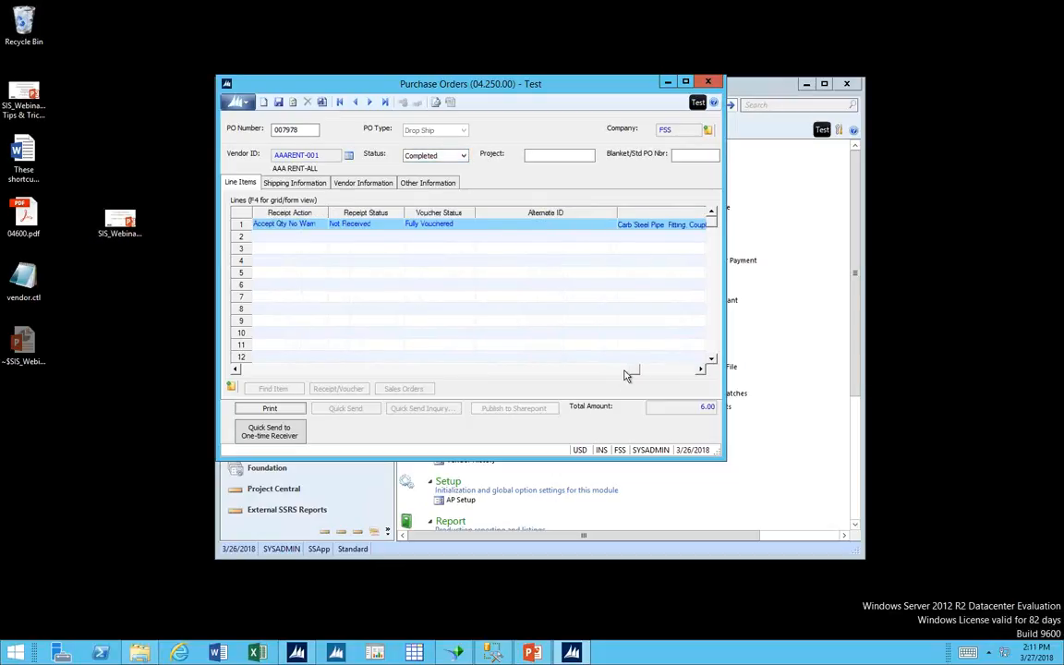
{"action": "left_click", "coordinate": [446, 227]}
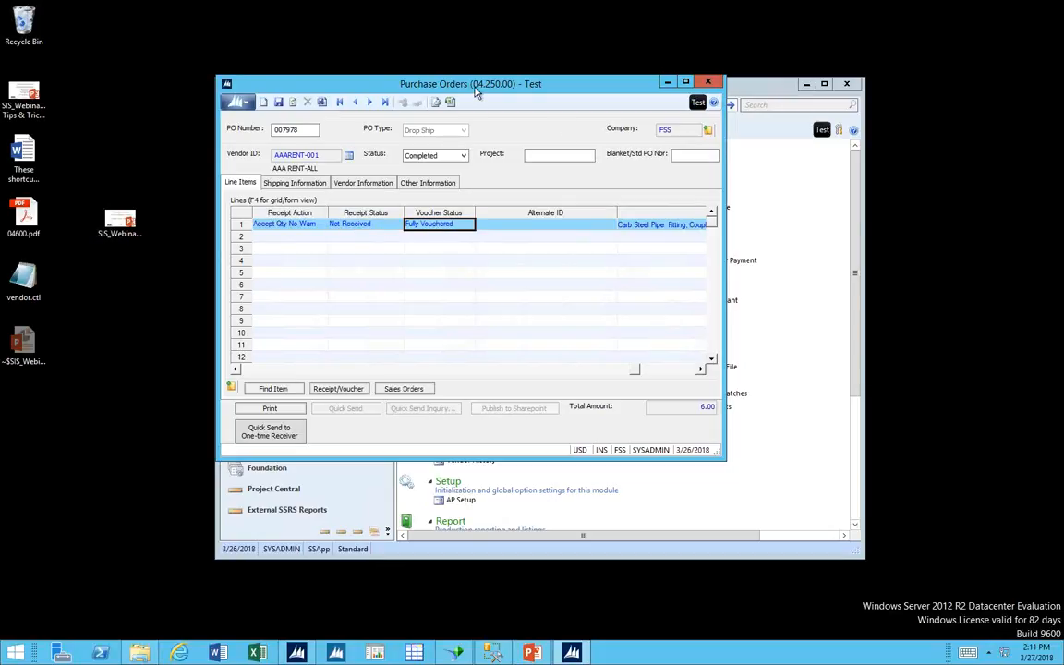
{"action": "left_click_drag", "start_coordinate": [389, 83], "coordinate": [761, 229]}
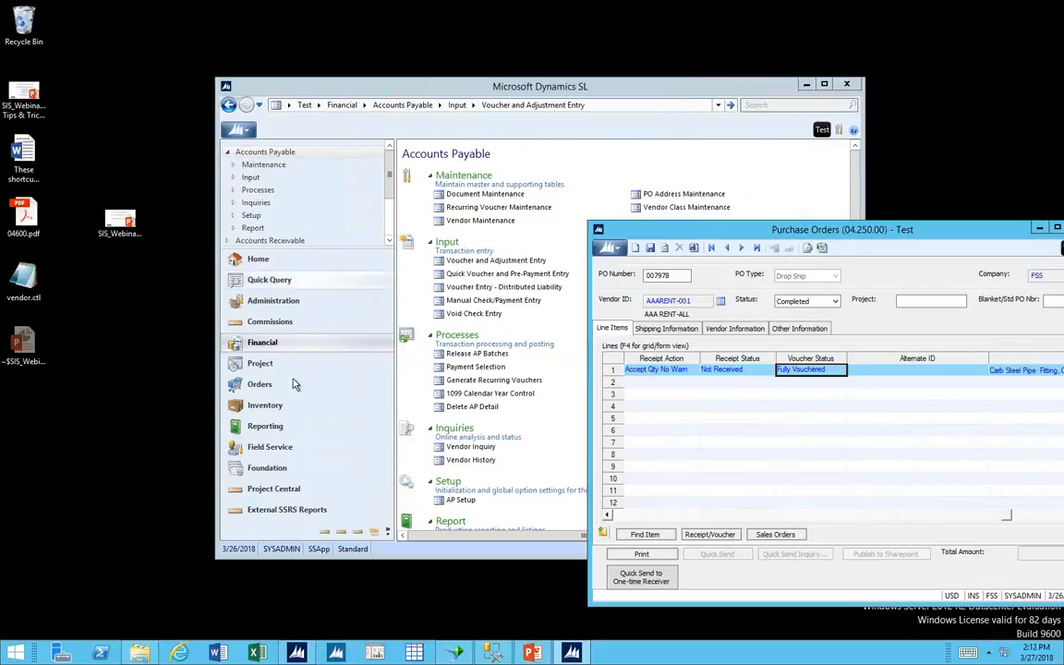
Open Receipt/Invoice Entry in Purchasing, view the list of purchase orders available for receipt, and close the entry without choosing one.
{"action": "left_click", "coordinate": [266, 385]}
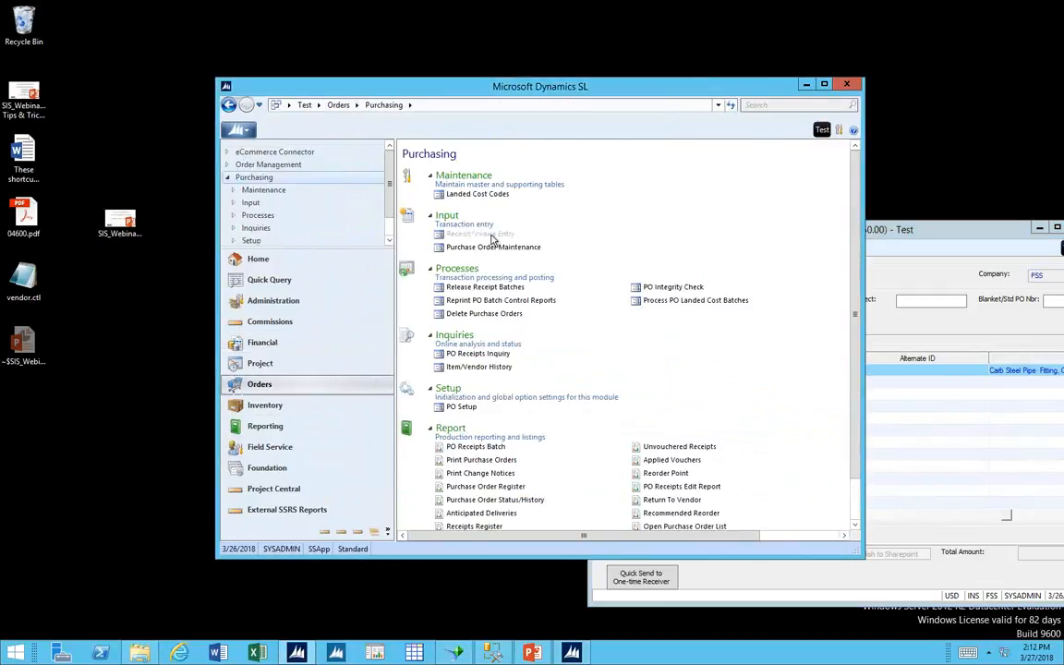
{"action": "left_click", "coordinate": [490, 236]}
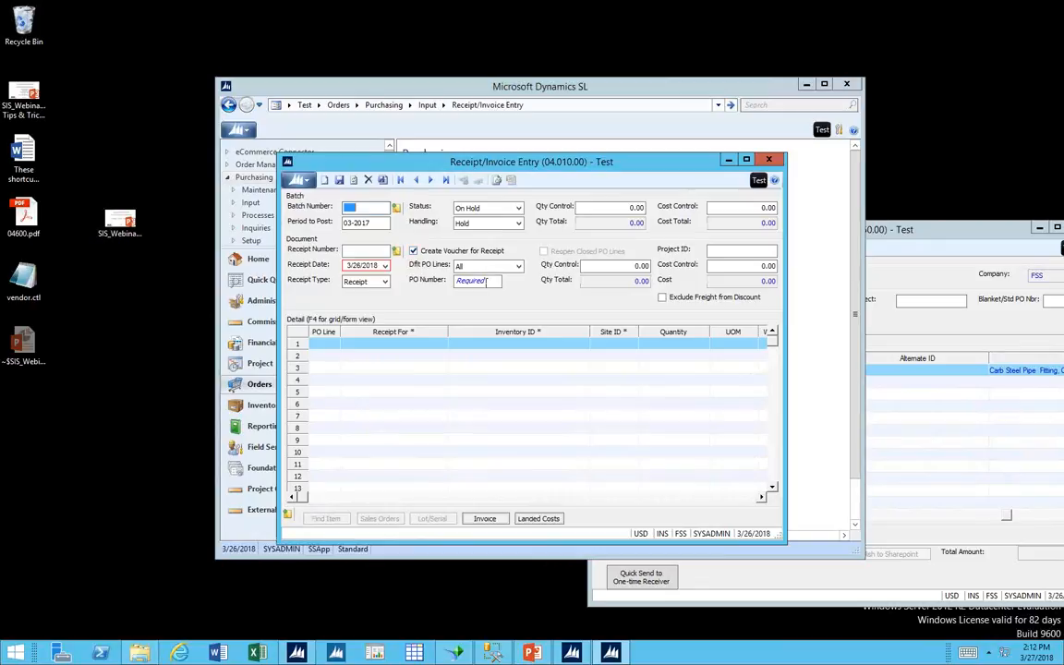
{"action": "key", "text": "F3"}
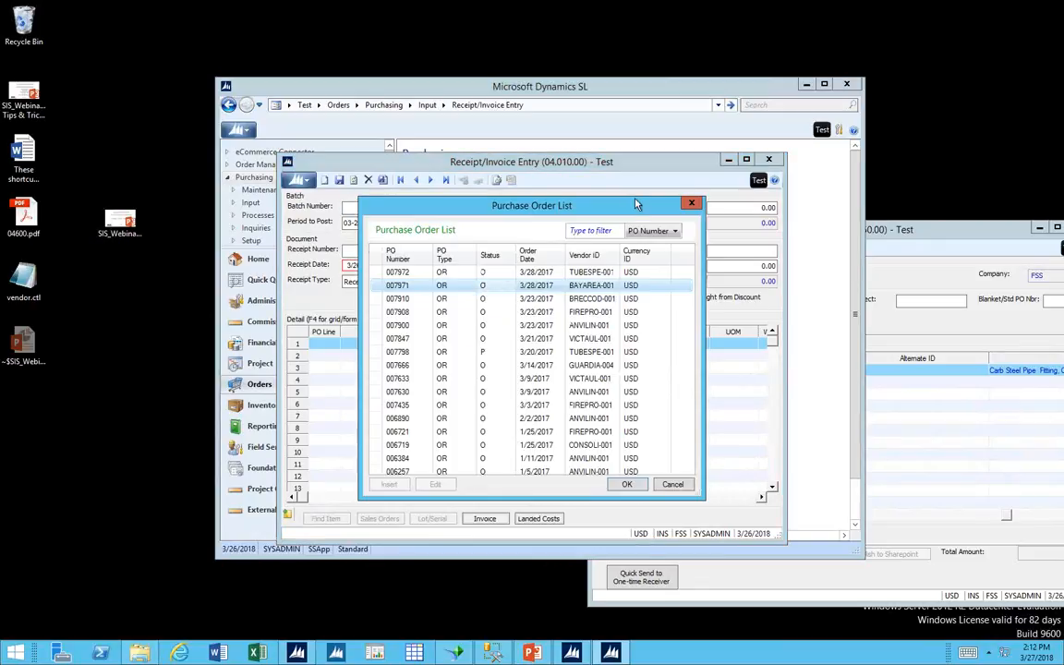
{"action": "left_click", "coordinate": [691, 202]}
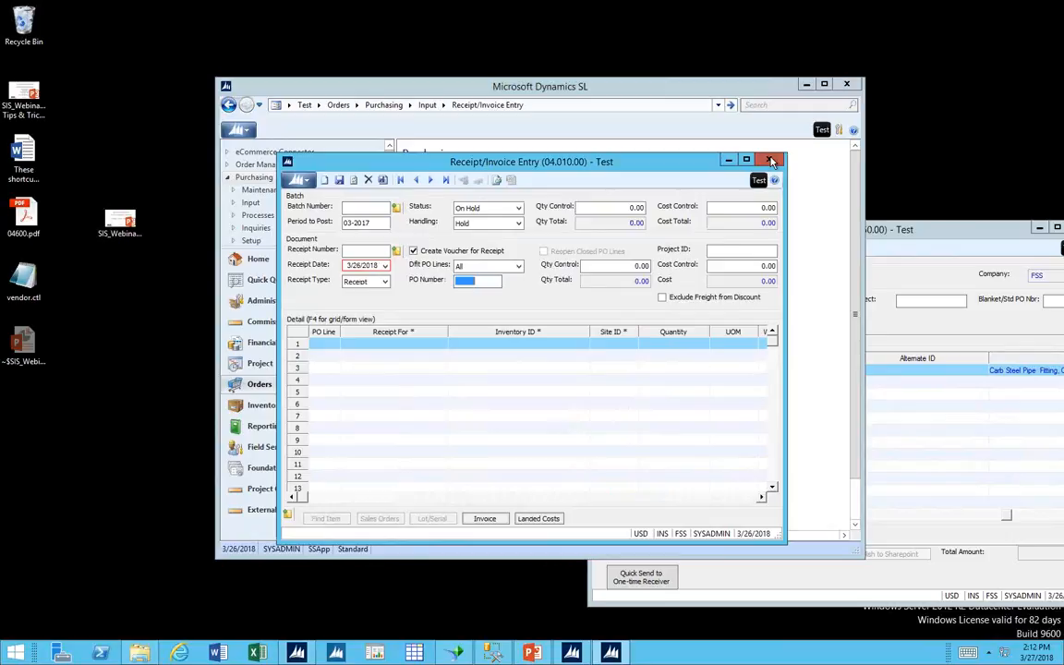
{"action": "left_click", "coordinate": [728, 165]}
Bring the drop-ship purchase order back into view, review its status options while keeping Completed, and close the Purchase Orders window.
{"action": "left_click_drag", "start_coordinate": [725, 229], "coordinate": [643, 169]}
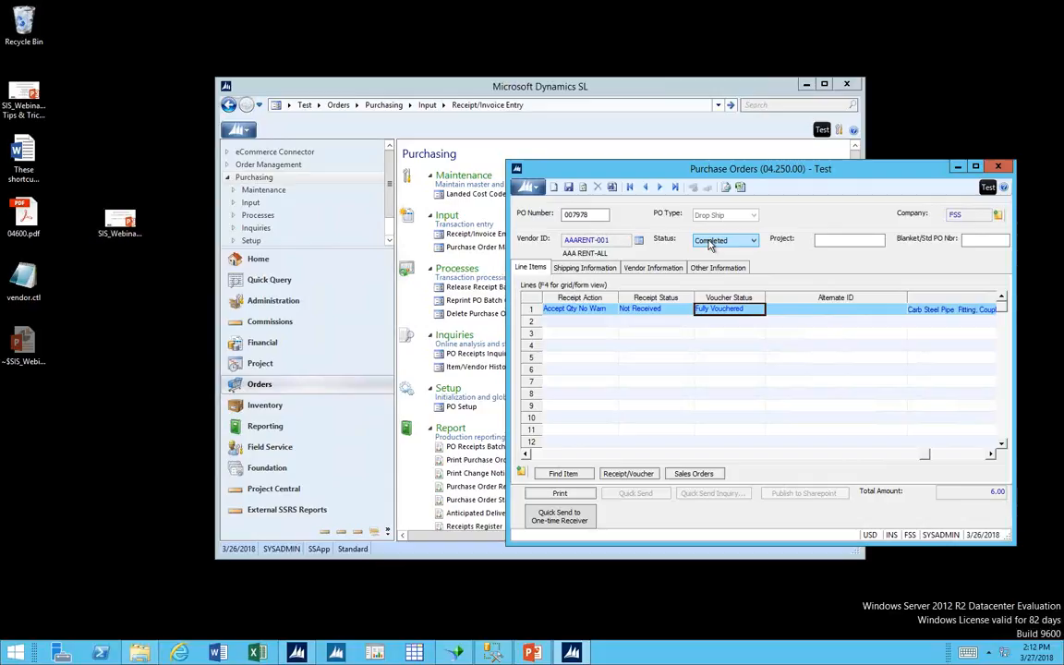
{"action": "left_click", "coordinate": [710, 242]}
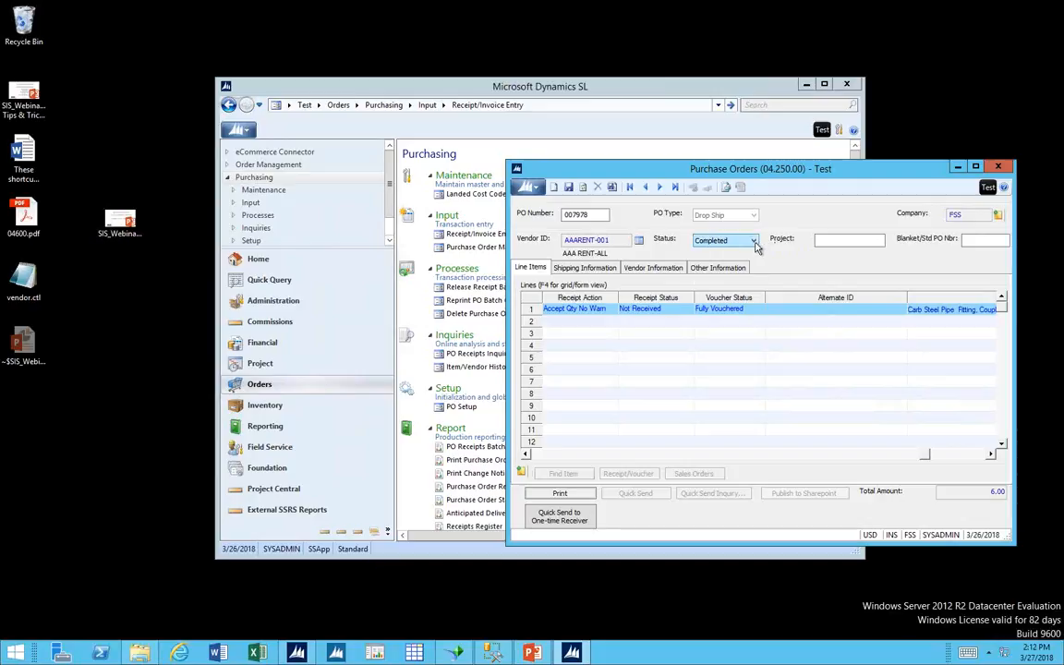
{"action": "left_click", "coordinate": [754, 242]}
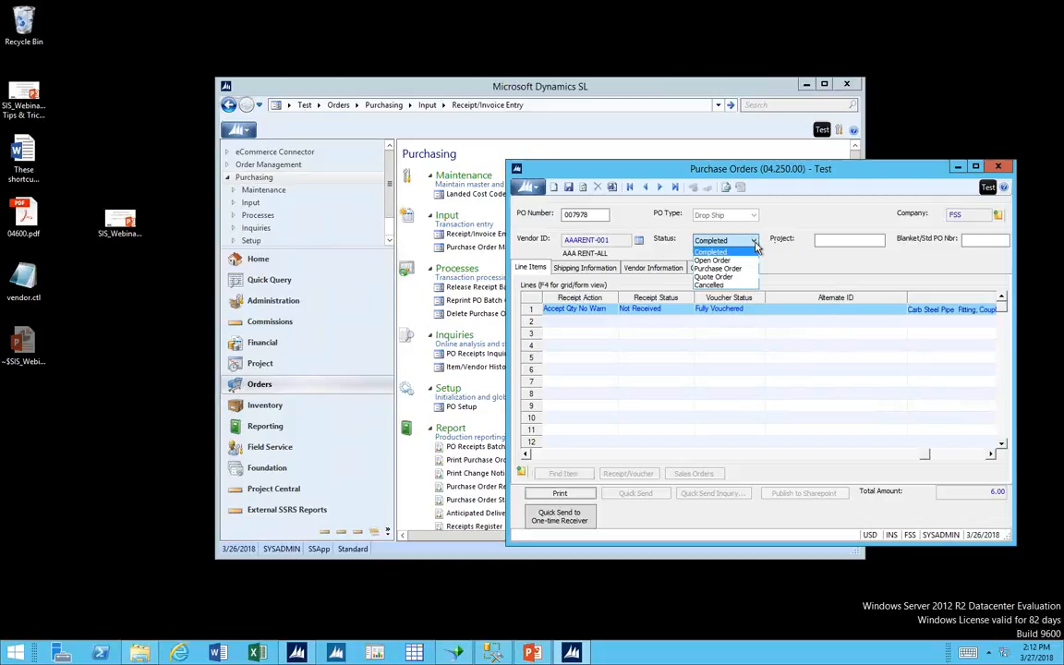
{"action": "left_click", "coordinate": [741, 253]}
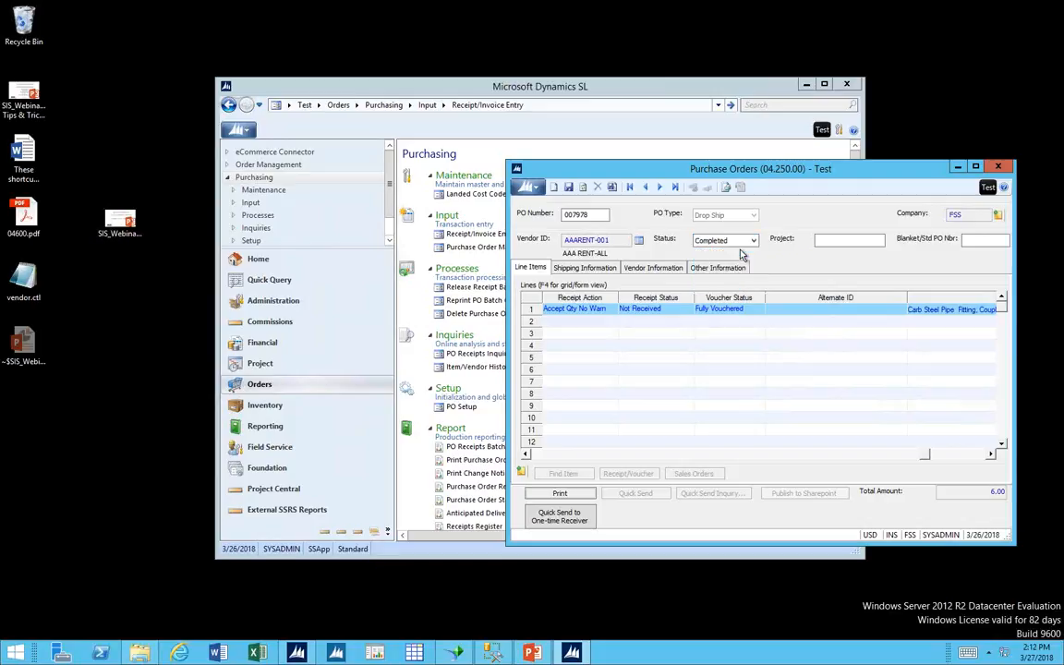
{"action": "left_click", "coordinate": [741, 241]}
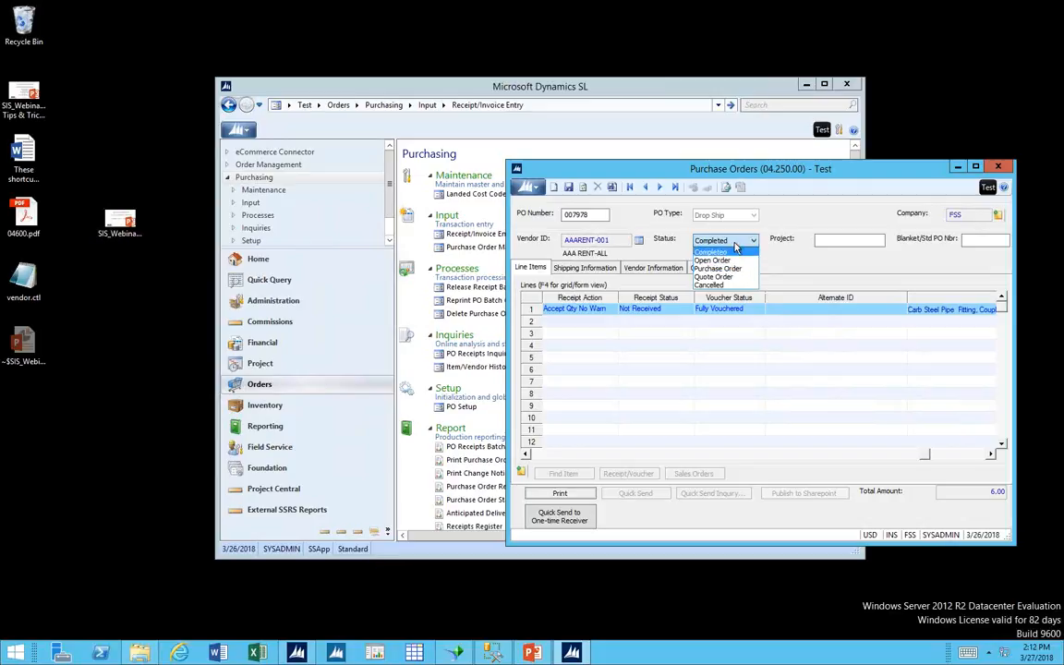
{"action": "left_click", "coordinate": [737, 245]}
{"action": "left_click", "coordinate": [998, 166]}
{"action": "left_click", "coordinate": [613, 371]}
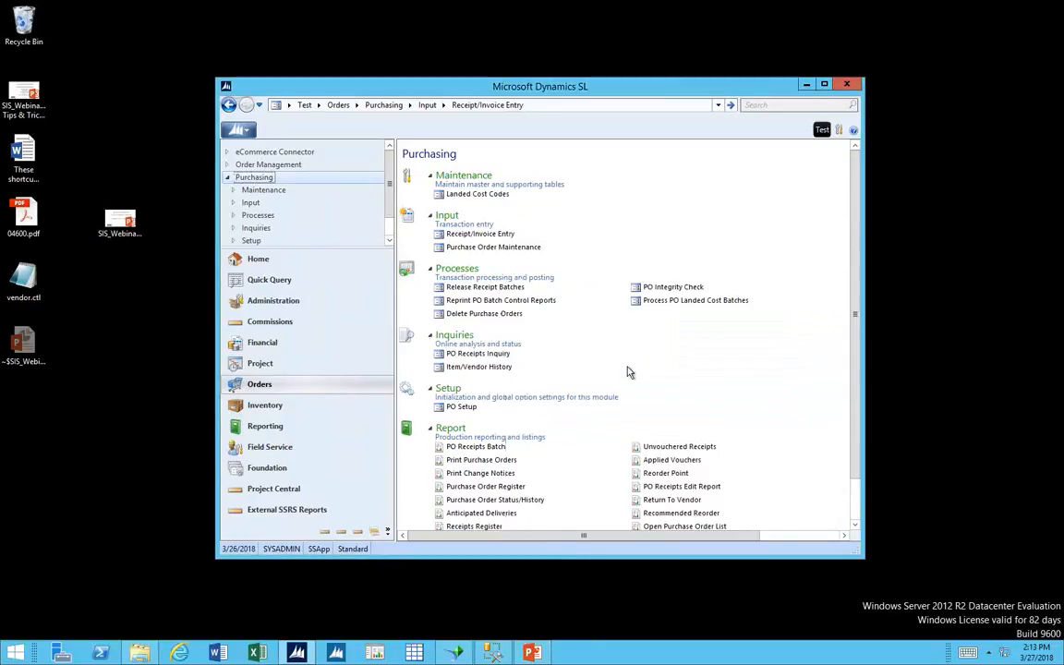
Open the Purchase Order Register report in Purchasing and set its beginning period to 01-1990.
{"action": "scroll", "coordinate": [859, 515], "scroll_direction": "down", "scroll_amount": 2}
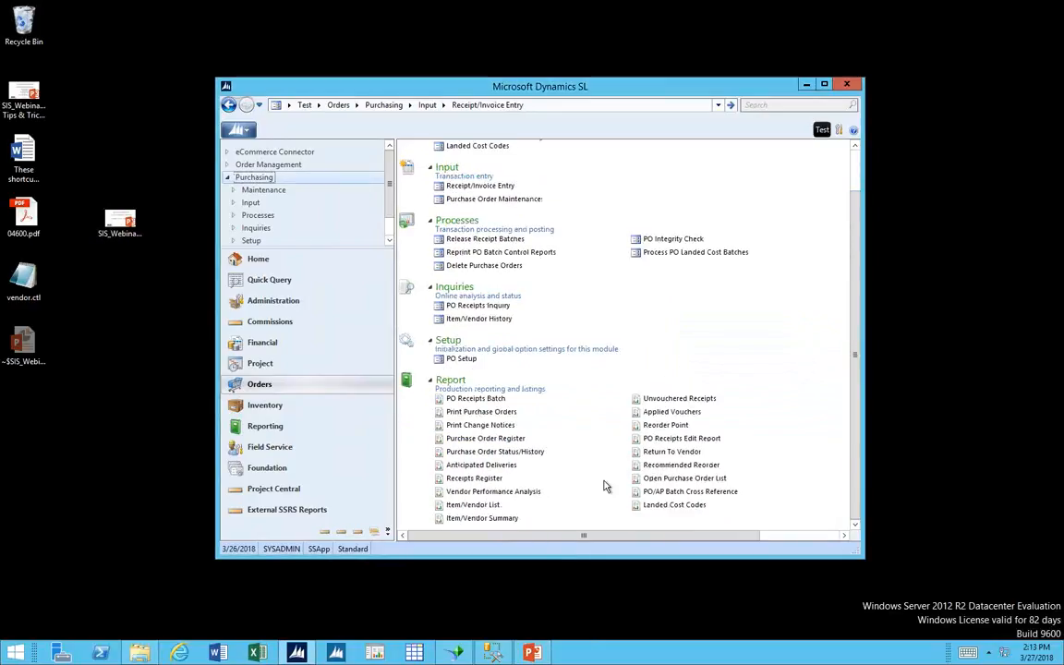
{"action": "left_click", "coordinate": [477, 440]}
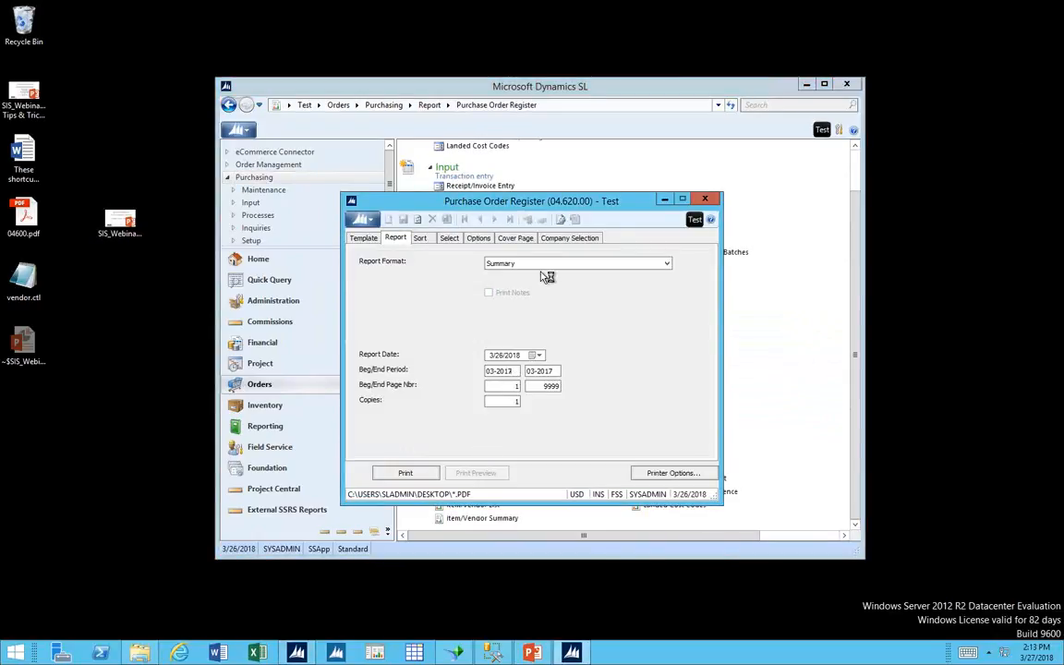
{"action": "left_click", "coordinate": [515, 372]}
{"action": "type", "text": "01-1990"}
{"action": "key", "text": "Tab"}
Turn off Print to File in the report's printer options.
{"action": "left_click", "coordinate": [688, 474]}
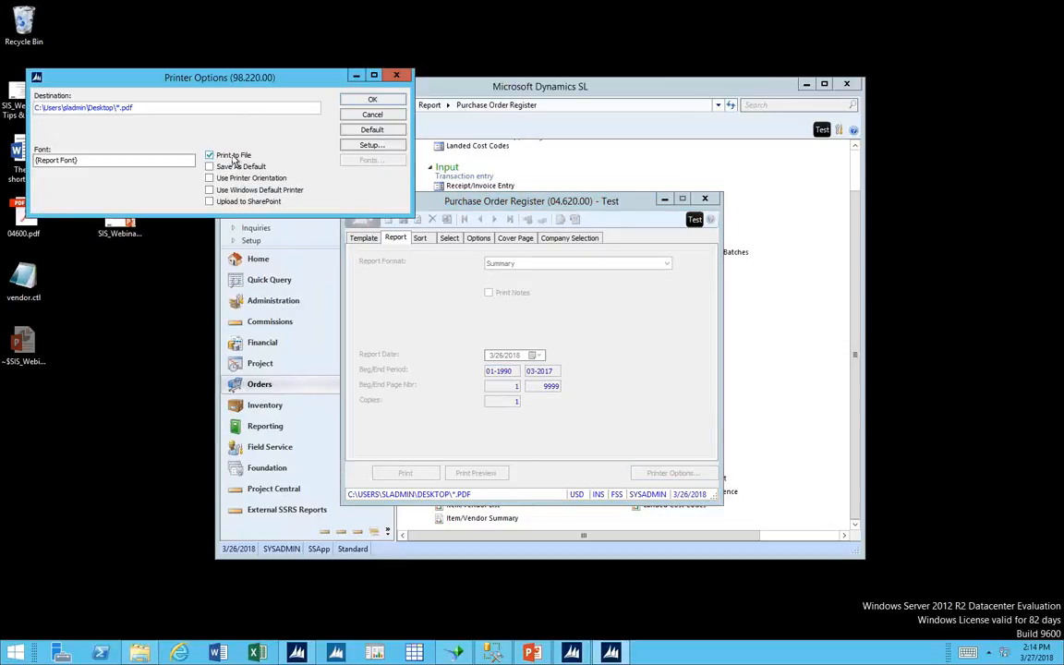
{"action": "left_click", "coordinate": [210, 155]}
{"action": "left_click", "coordinate": [358, 101]}
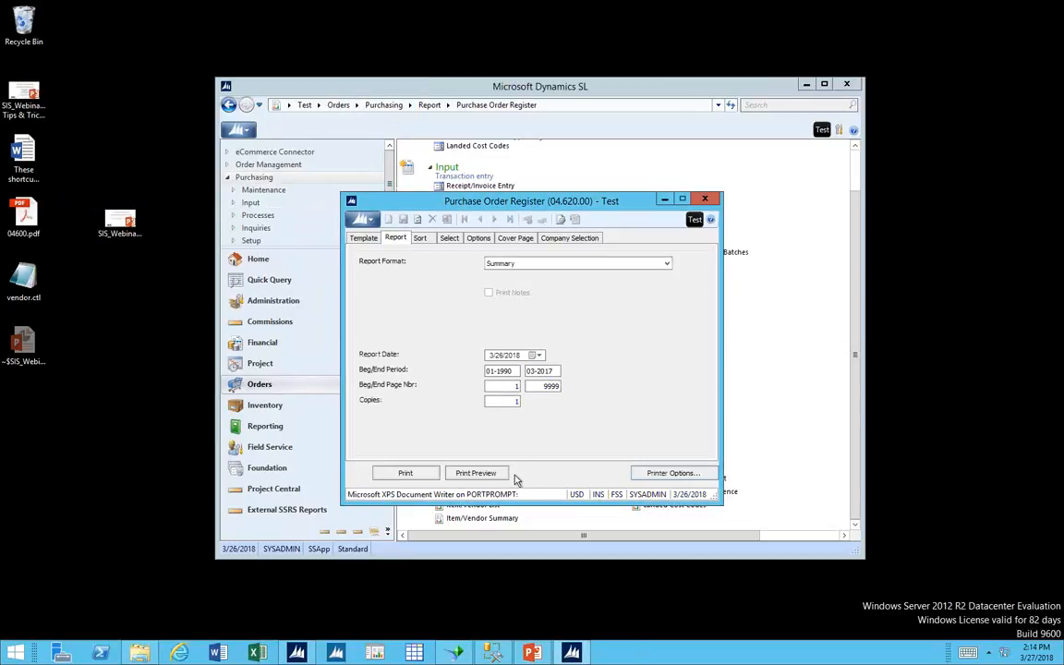
Preview the Purchase Order Register, examine order types and statuses over the first pages, and close the preview and report window.
{"action": "left_click", "coordinate": [504, 473]}
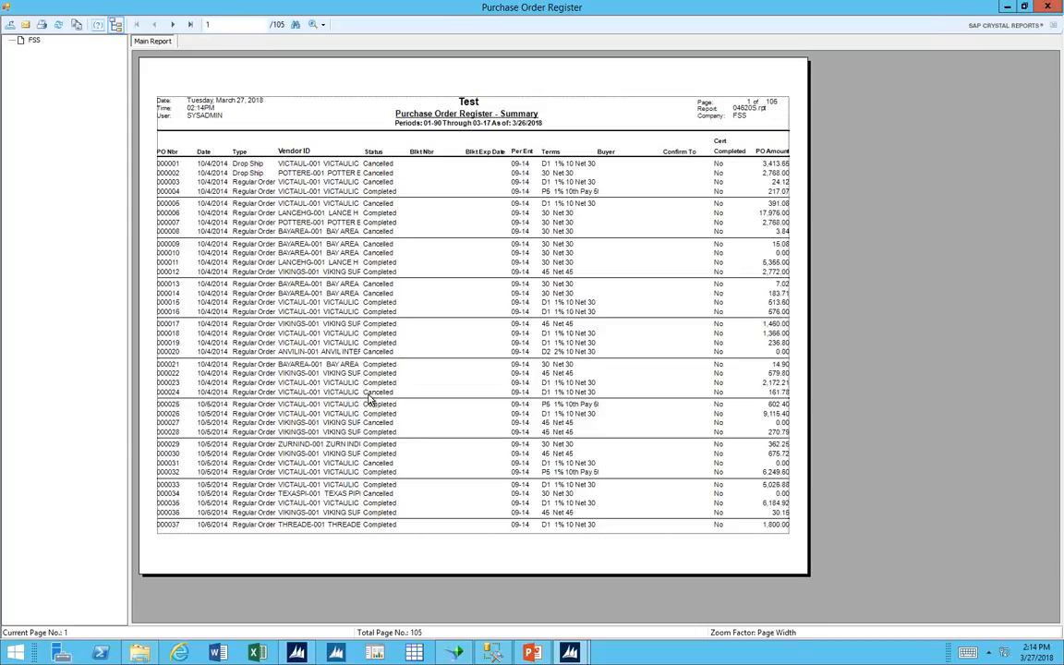
{"action": "left_click", "coordinate": [173, 25]}
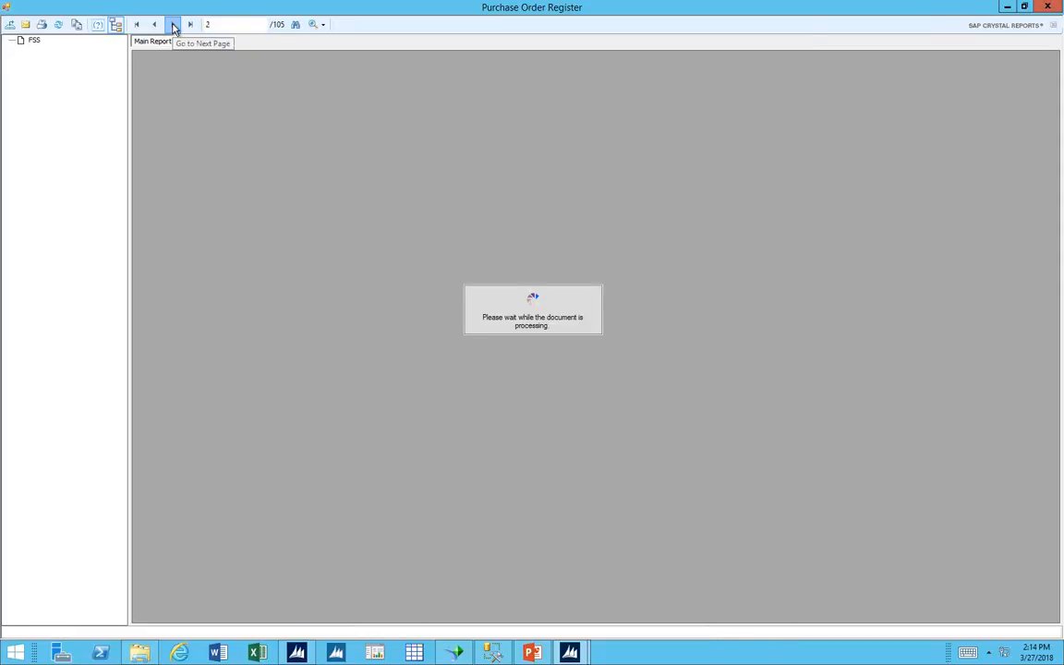
{"action": "left_click", "coordinate": [173, 28]}
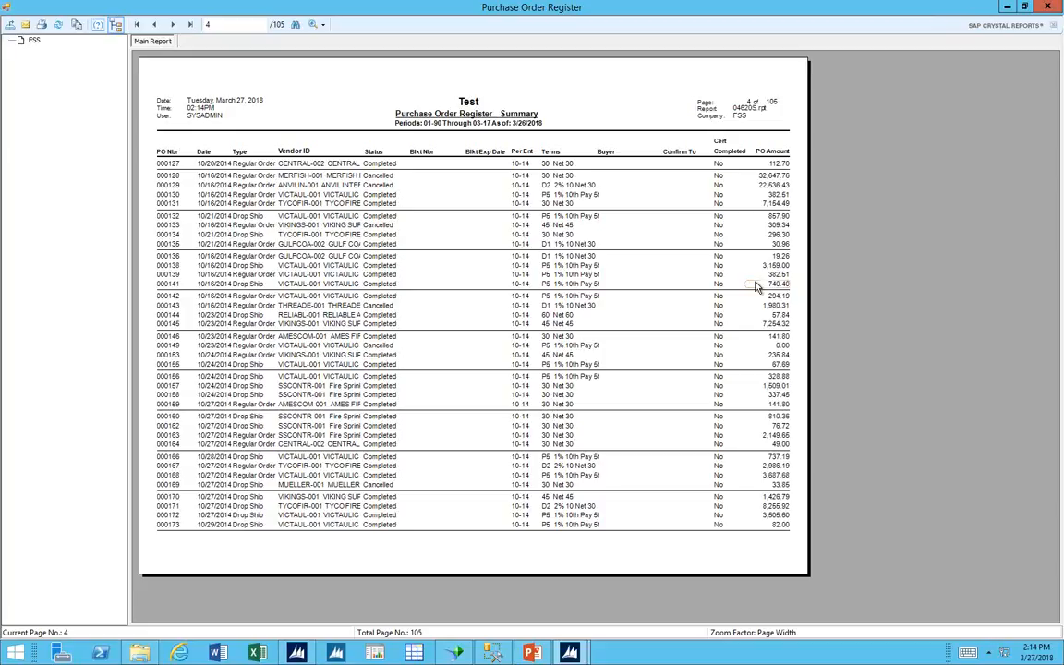
{"action": "left_click", "coordinate": [1049, 7]}
{"action": "left_click", "coordinate": [705, 199]}
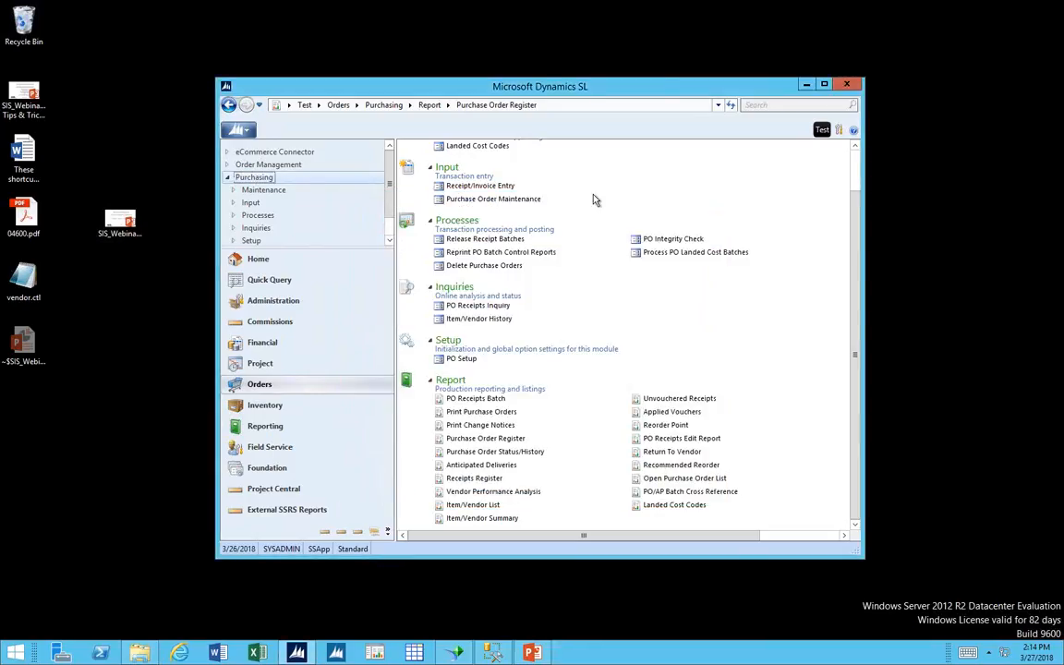
Open Purchase Order Maintenance for a new order and review the status options, leaving Purchase Order selected.
{"action": "left_click", "coordinate": [541, 200]}
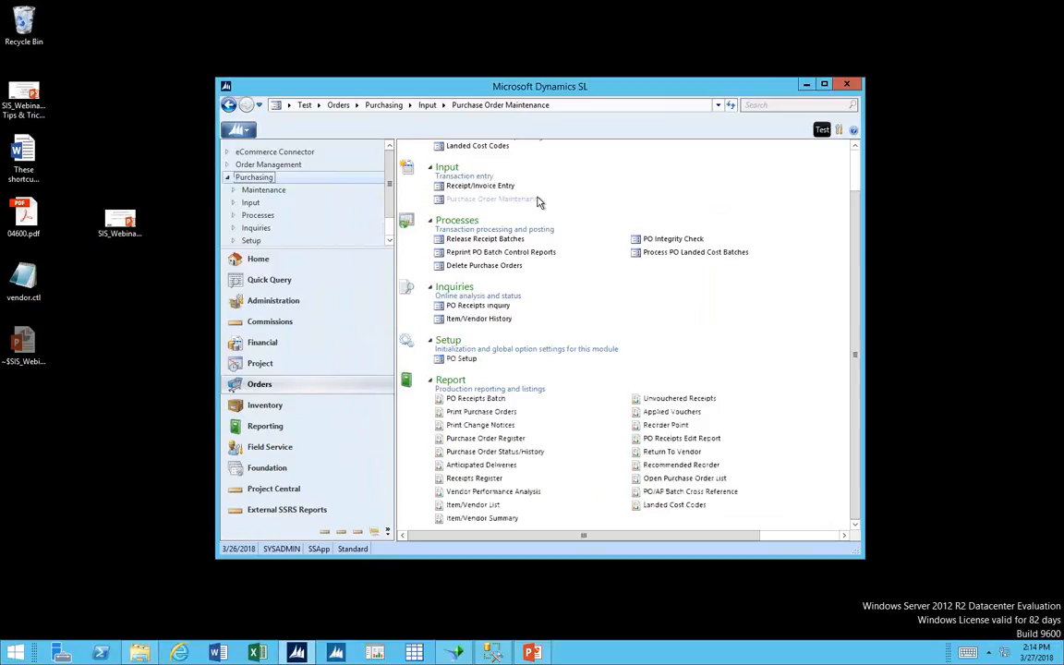
{"action": "left_click", "coordinate": [524, 237]}
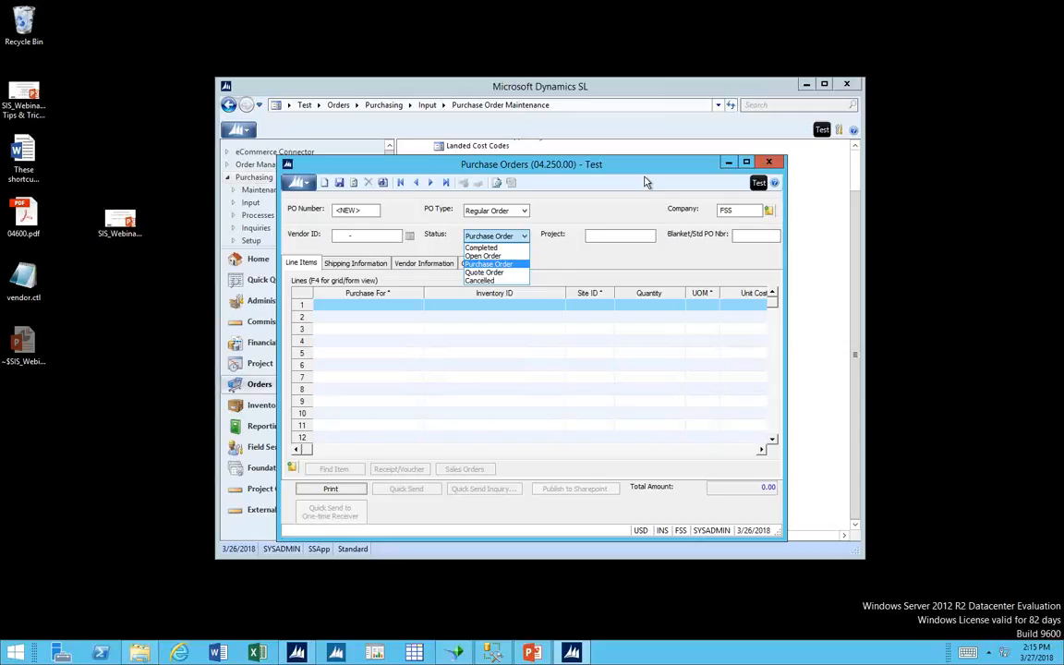
{"action": "left_click", "coordinate": [775, 164]}
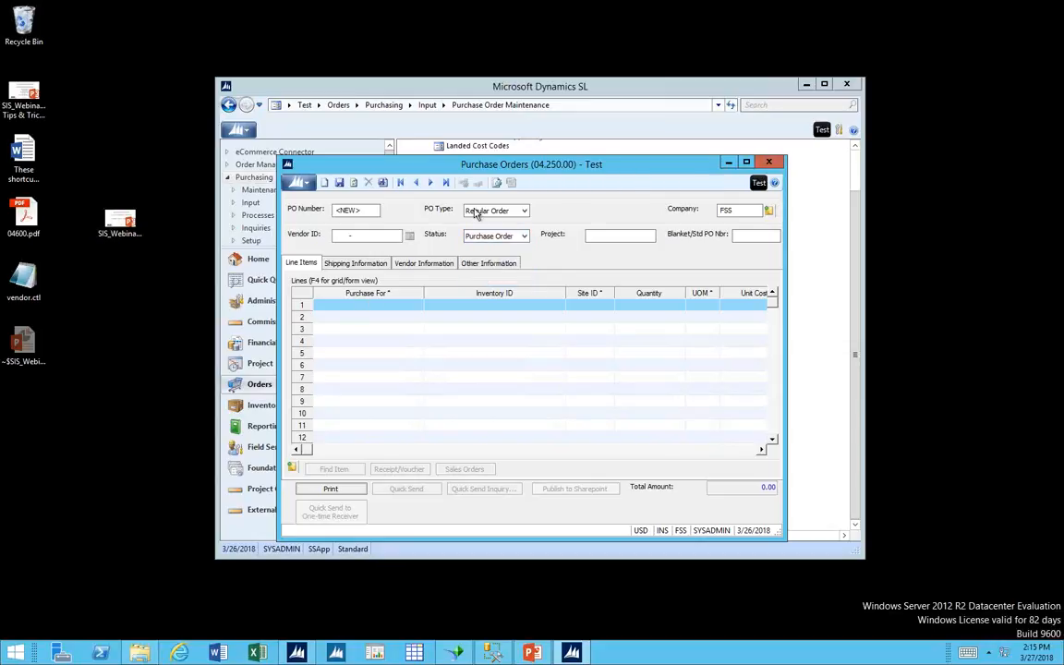
Start the first line item of the new purchase order and set its Purchase For type to Description Line.
{"action": "left_click", "coordinate": [395, 304]}
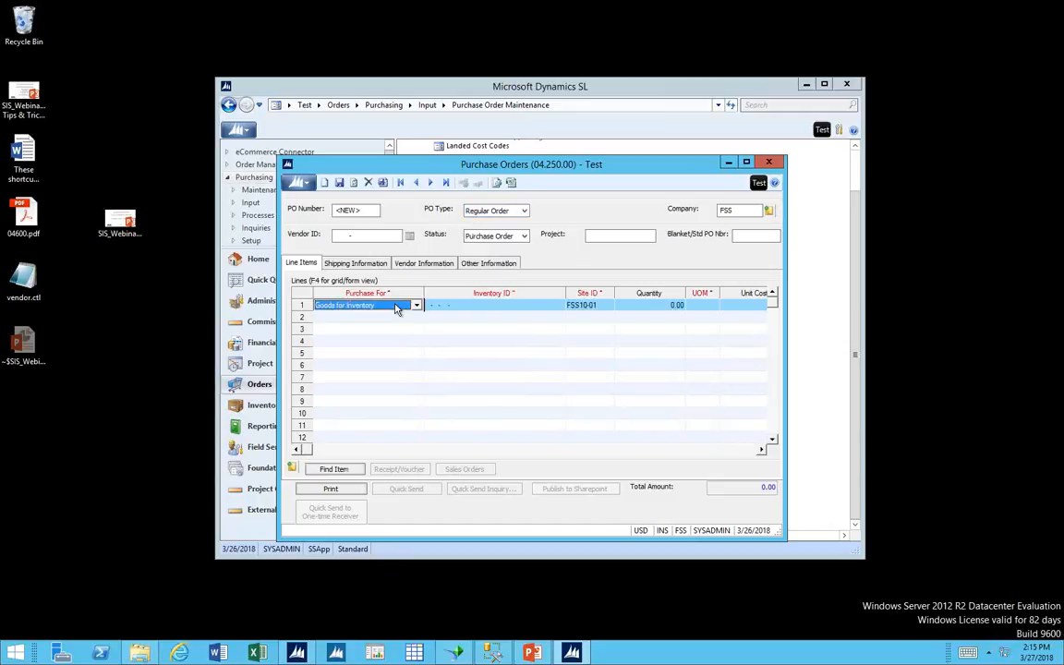
{"action": "left_click", "coordinate": [415, 307]}
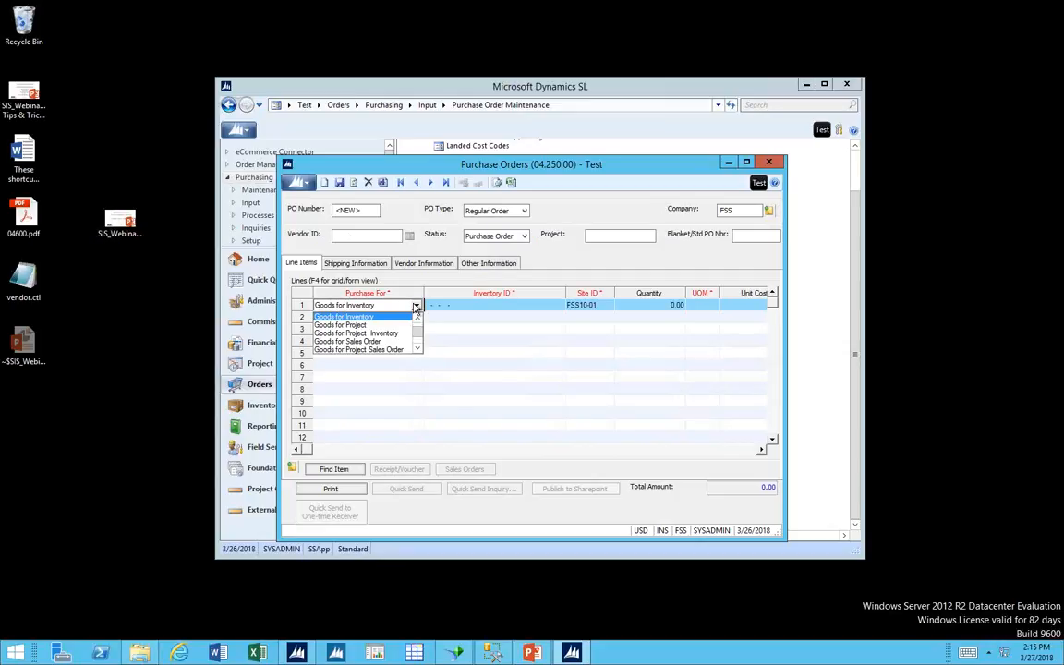
{"action": "scroll", "coordinate": [355, 325], "scroll_direction": "up", "scroll_amount": 1}
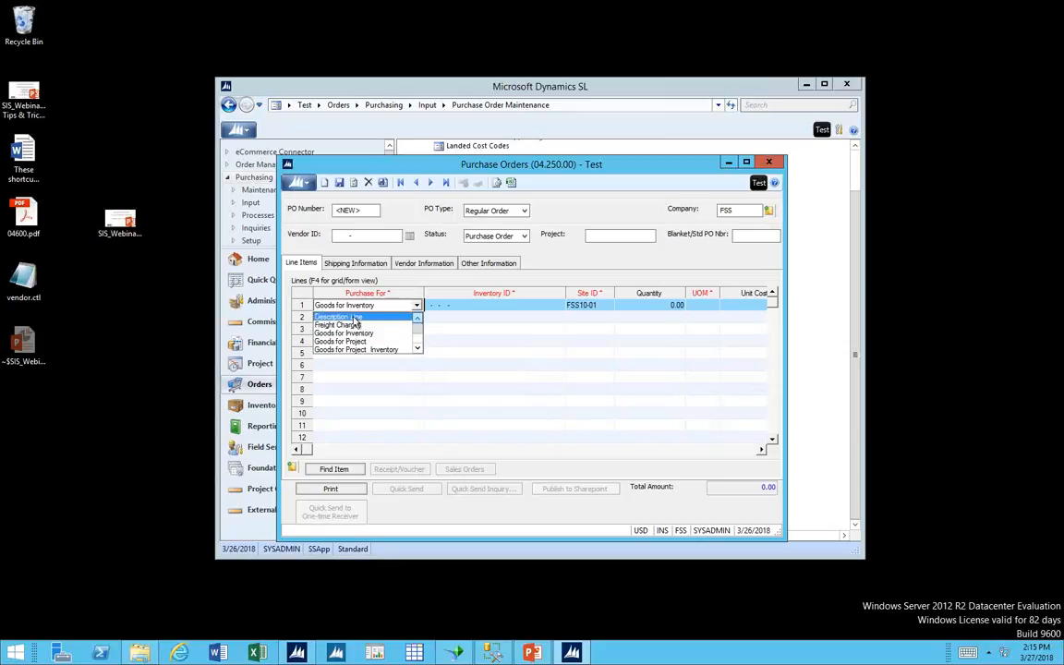
{"action": "left_click", "coordinate": [354, 317]}
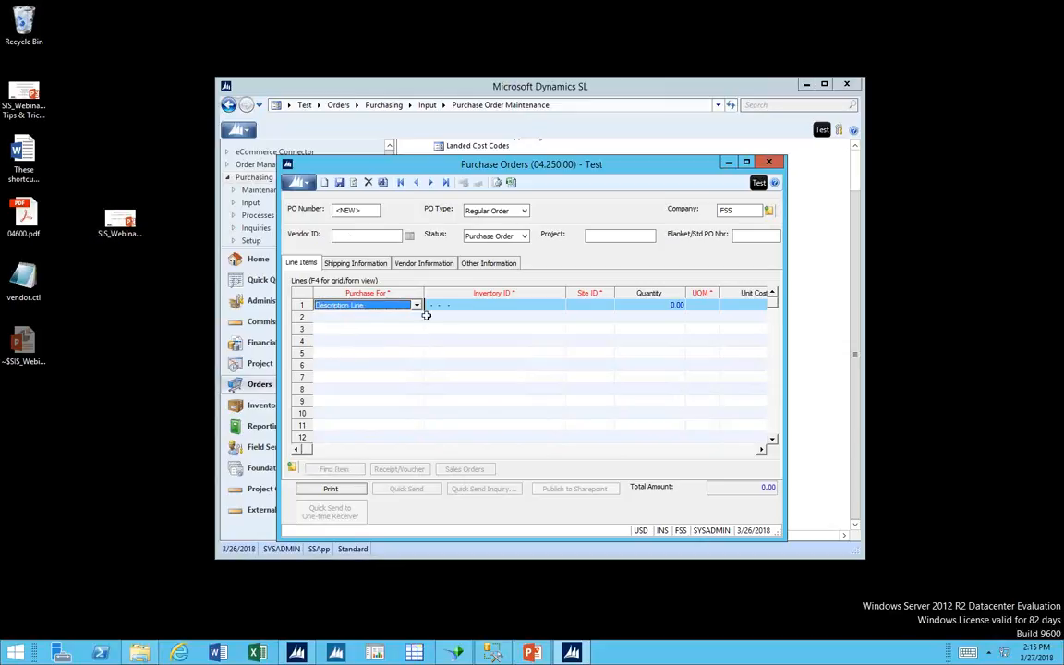
Enter "Notes to the Vendor" as the description of the first line and continue to a new second line.
{"action": "left_click", "coordinate": [465, 306]}
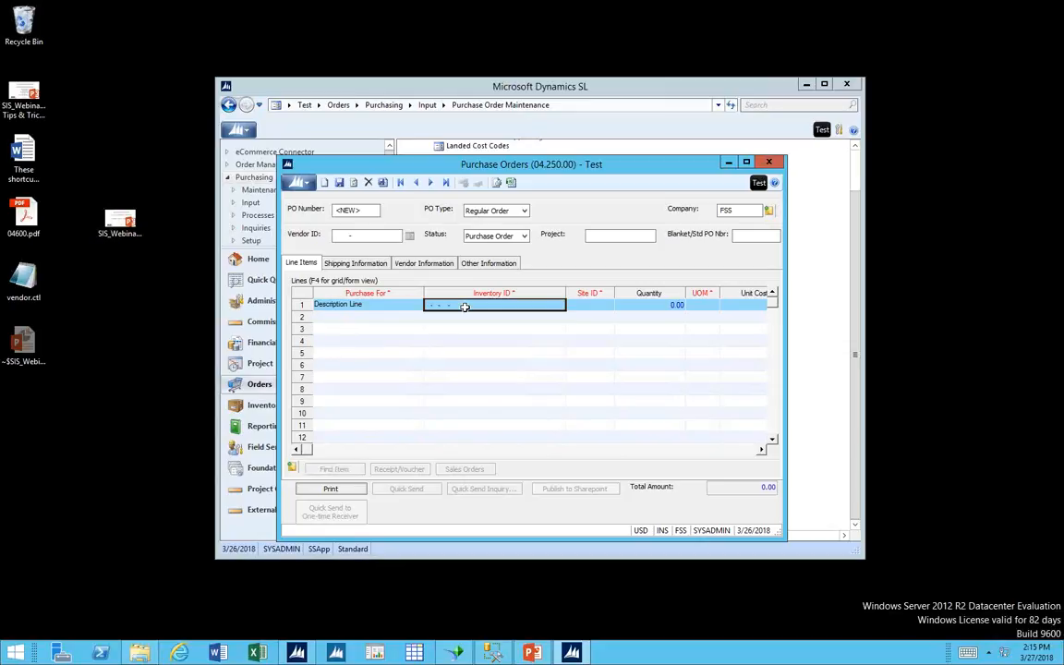
{"action": "key", "text": "Tab"}
{"action": "key", "text": "Tab"}
{"action": "key", "text": "Tab"}
{"action": "key", "text": "Tab"}
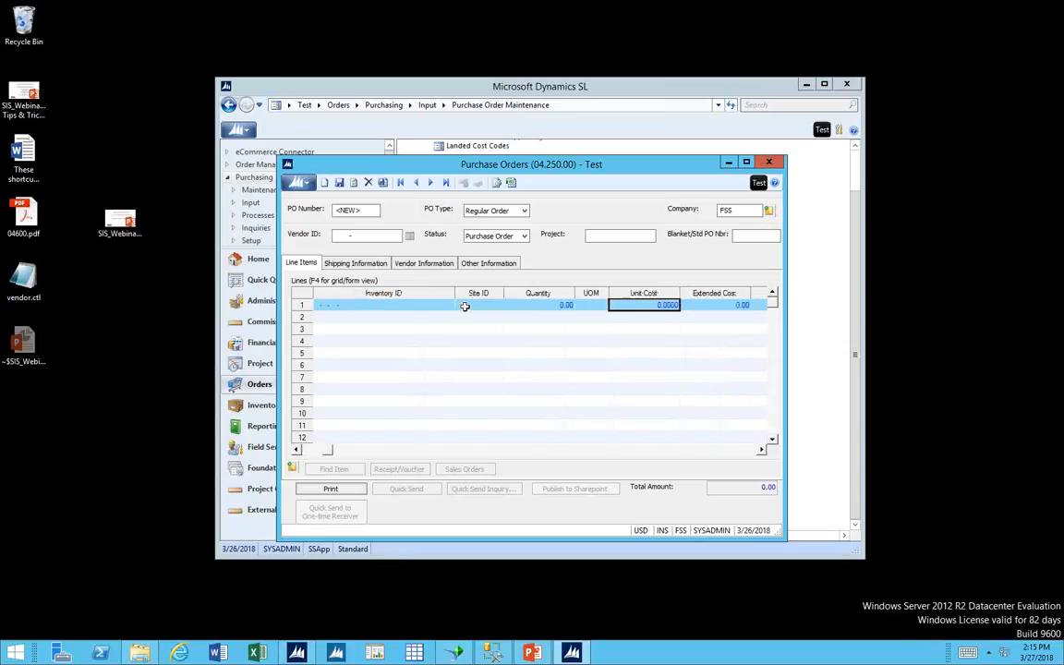
{"action": "key", "text": "Tab"}
{"action": "key", "text": "Tab"}
{"action": "key", "text": "Tab"}
{"action": "key", "text": "Tab"}
{"action": "key", "text": "Tab"}
{"action": "key", "text": "Tab"}
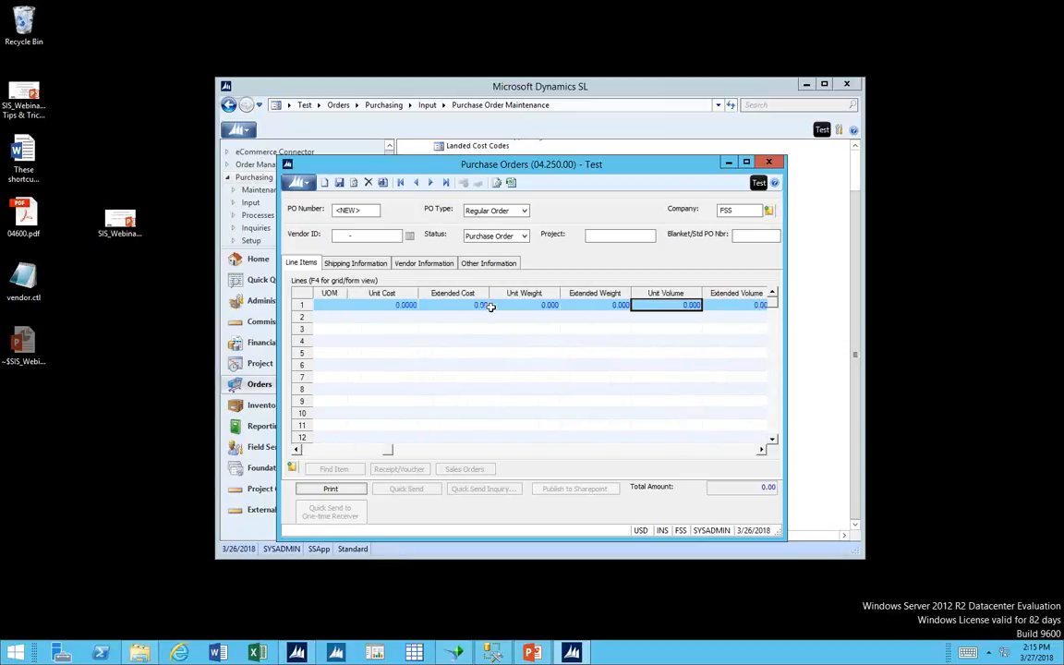
{"action": "key", "text": "Tab"}
{"action": "key", "text": "Tab"}
{"action": "key", "text": "Tab"}
{"action": "key", "text": "Tab"}
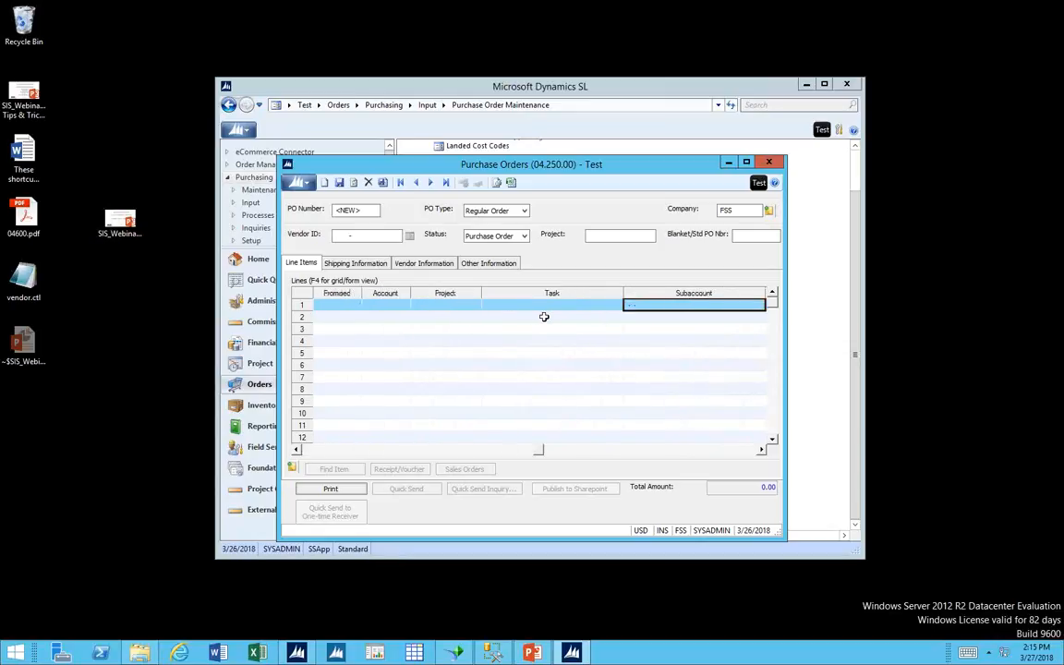
{"action": "key", "text": "Tab"}
{"action": "key", "text": "Tab"}
{"action": "key", "text": "Tab"}
{"action": "key", "text": "Tab"}
{"action": "key", "text": "Tab"}
{"action": "key", "text": "Tab"}
{"action": "key", "text": "Tab"}
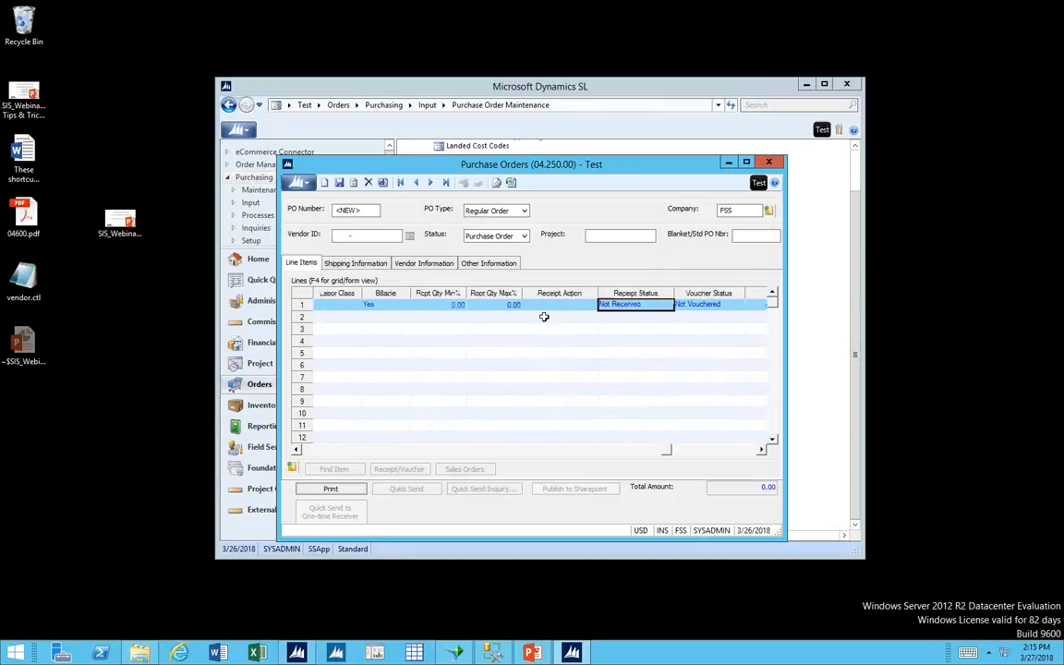
{"action": "key", "text": "Tab"}
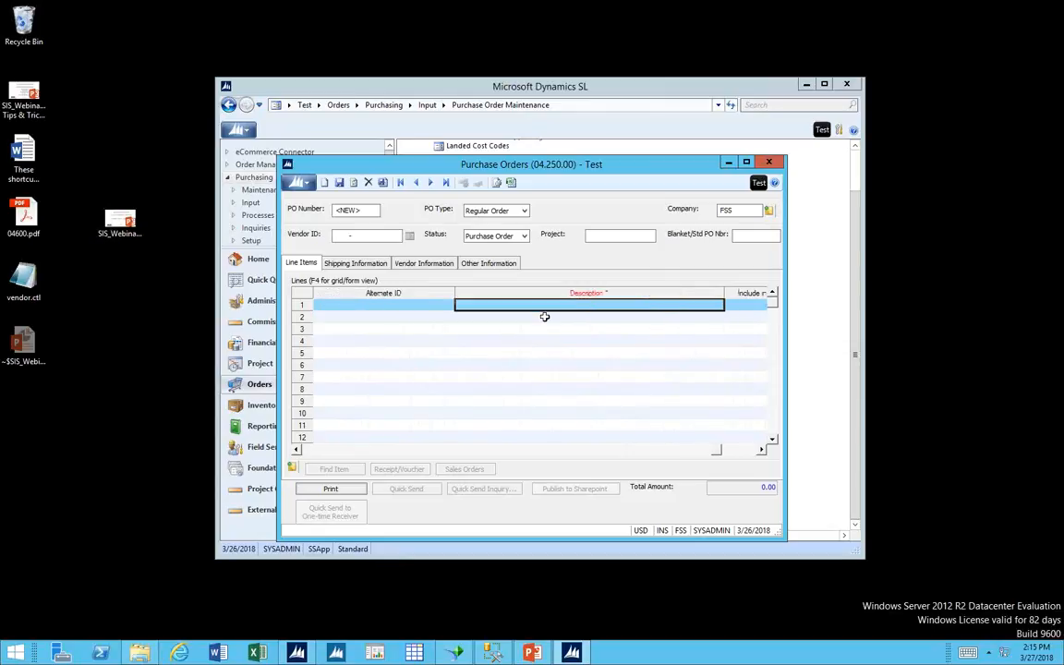
{"action": "type", "text": "Test"}
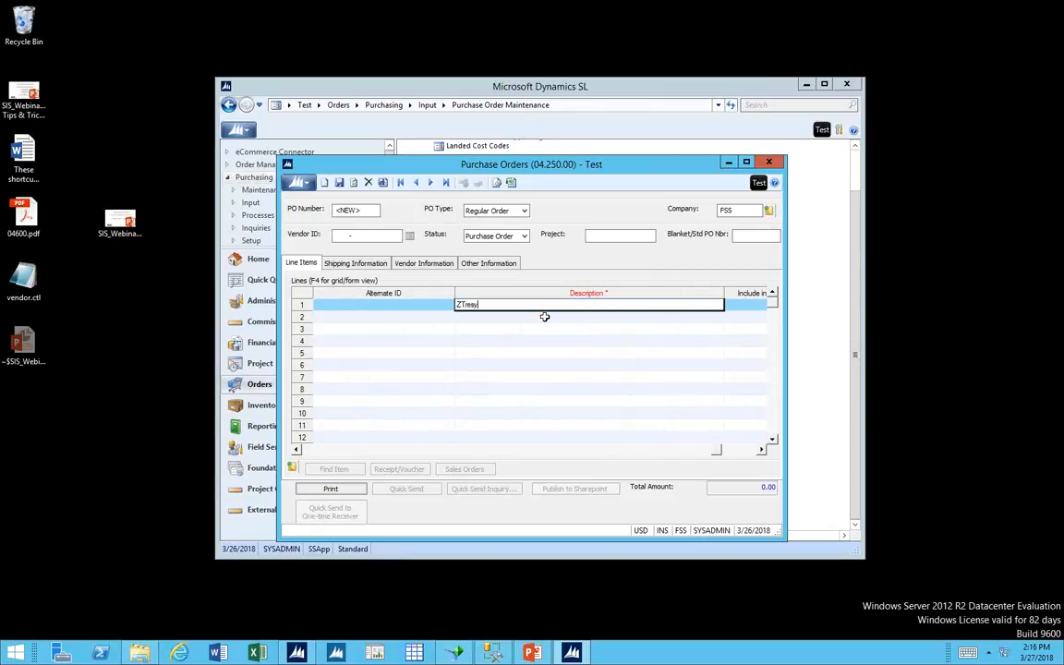
{"action": "key", "text": "BackSpace"}
{"action": "key", "text": "BackSpace"}
{"action": "key", "text": "BackSpace"}
{"action": "key", "text": "BackSpace"}
{"action": "type", "text": "Notes to the Vendor"}
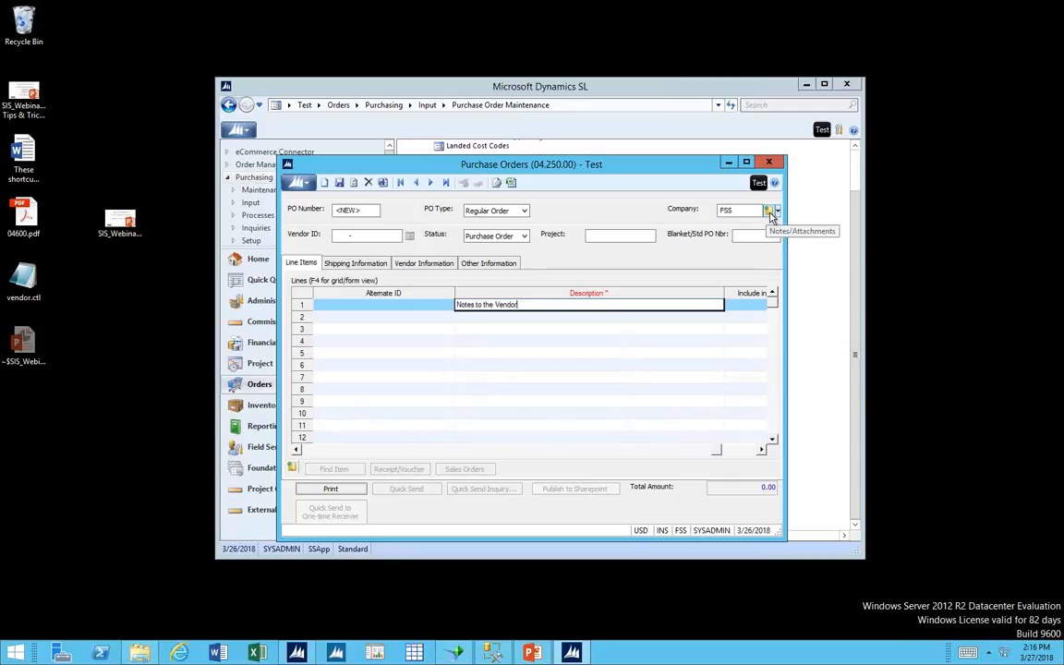
{"action": "key", "text": "Tab"}
{"action": "key", "text": "Tab"}
{"action": "key", "text": "Tab"}
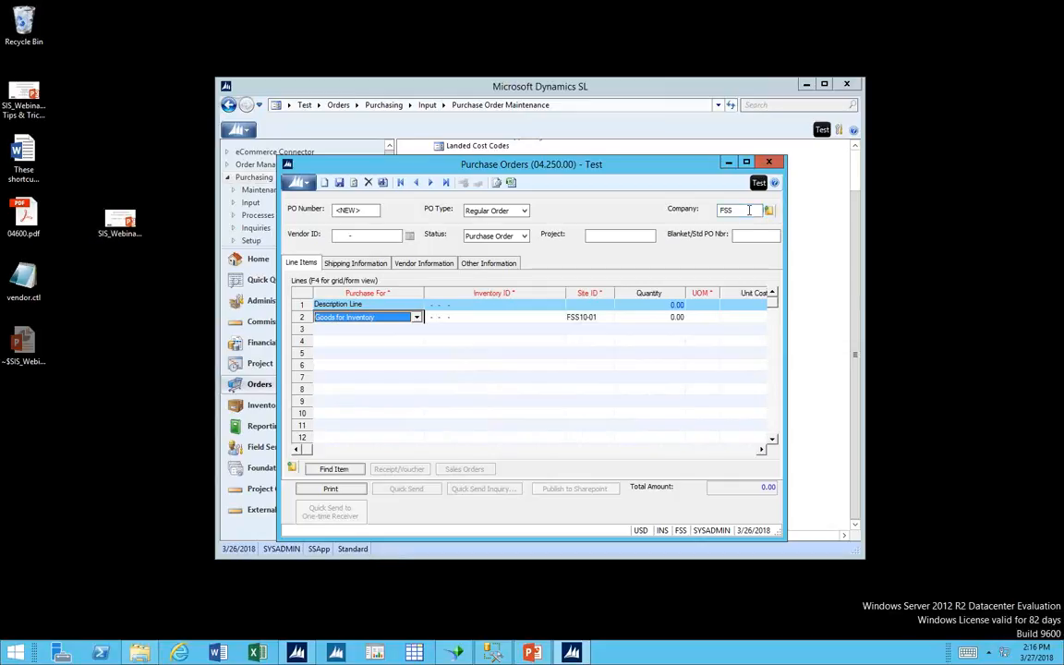
Keep the second line's Purchase For type as Goods for Inventory and choose inventory item 001-000-BRKS-006403.
{"action": "left_click", "coordinate": [417, 316]}
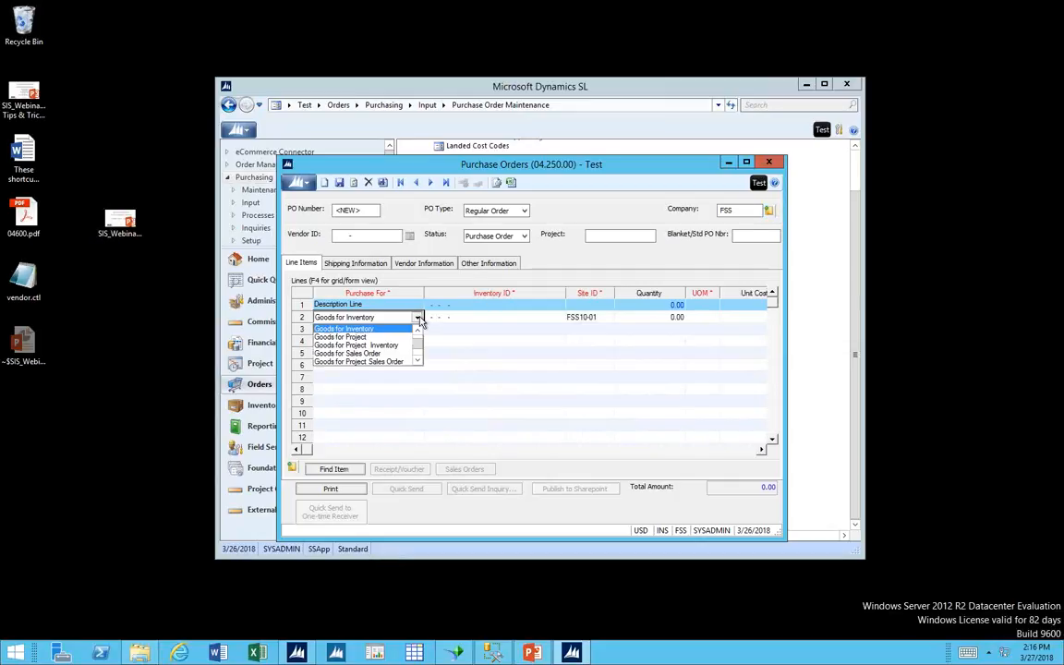
{"action": "left_click_drag", "start_coordinate": [419, 344], "coordinate": [418, 333]}
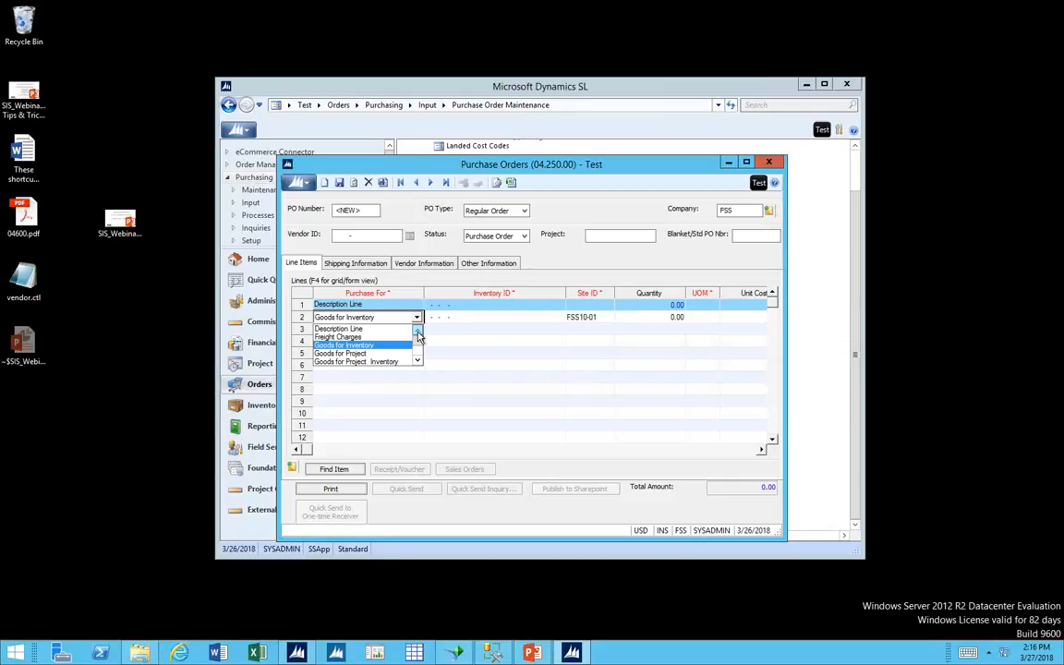
{"action": "left_click", "coordinate": [394, 345]}
{"action": "left_click", "coordinate": [442, 318]}
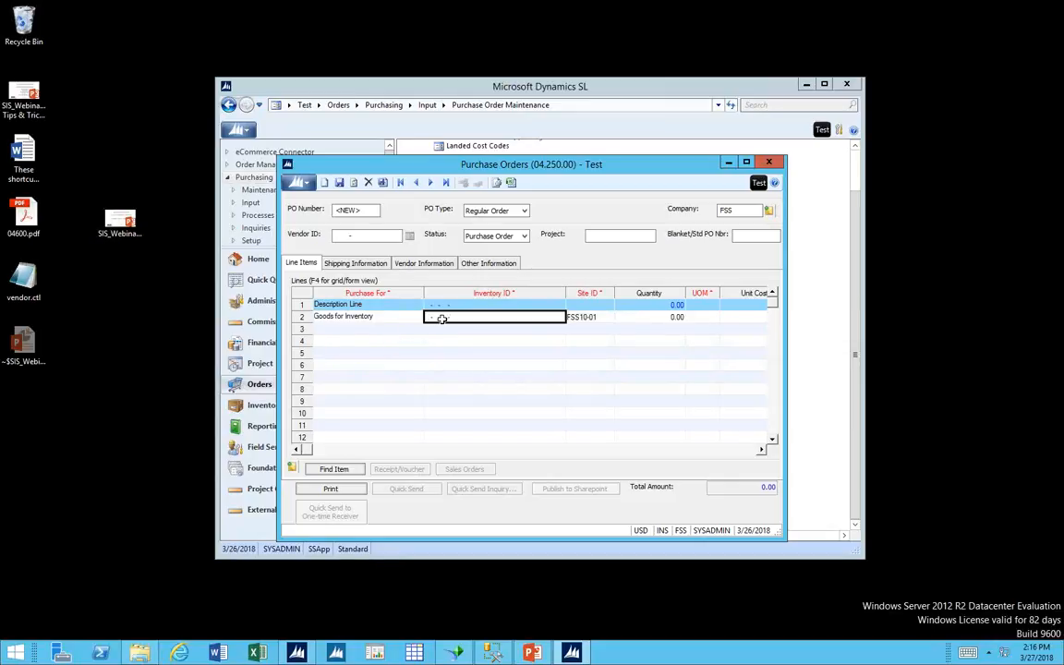
{"action": "double_click", "coordinate": [441, 319]}
{"action": "double_click", "coordinate": [442, 307]}
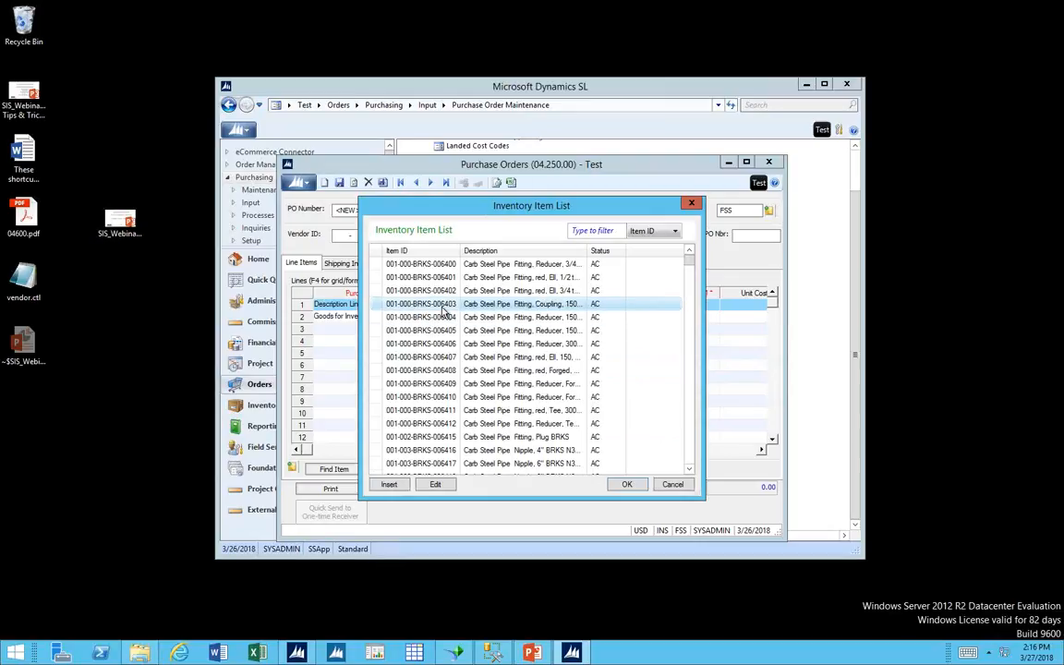
Set the quantity of the second line item to 1.
{"action": "key", "text": "Tab"}
{"action": "key", "text": "Tab"}
{"action": "key", "text": "Tab"}
{"action": "key", "text": "Tab"}
{"action": "key", "text": "Tab"}
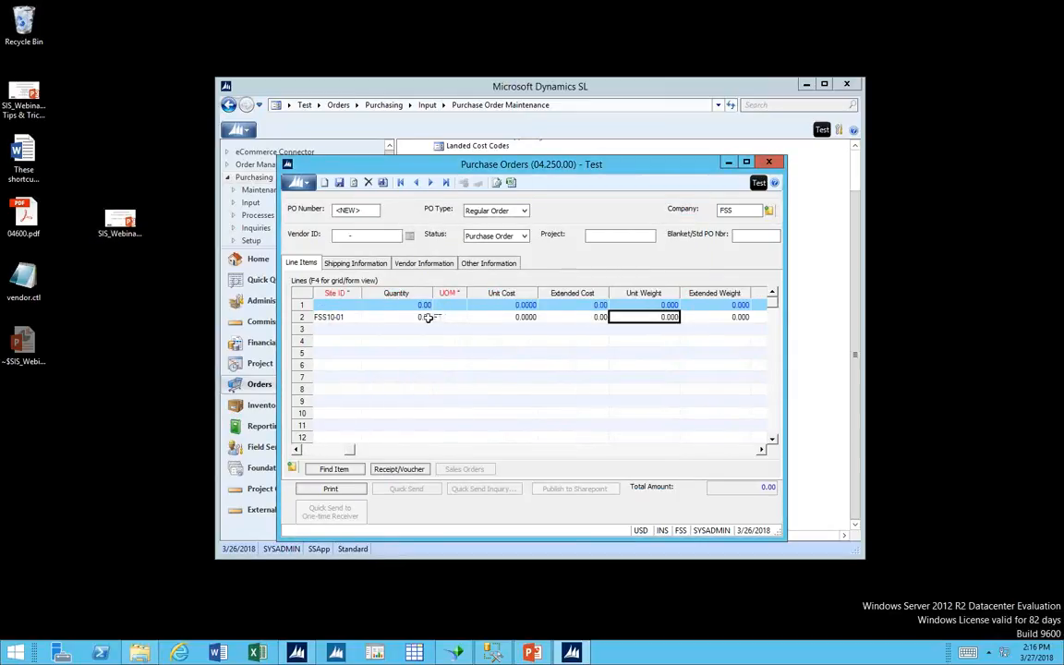
{"action": "left_click", "coordinate": [424, 317]}
{"action": "type", "text": "1"}
Check the account assigned to the Goods for Inventory line.
{"action": "key", "text": "Tab"}
{"action": "key", "text": "Tab"}
{"action": "key", "text": "Tab"}
{"action": "key", "text": "Tab"}
{"action": "key", "text": "Tab"}
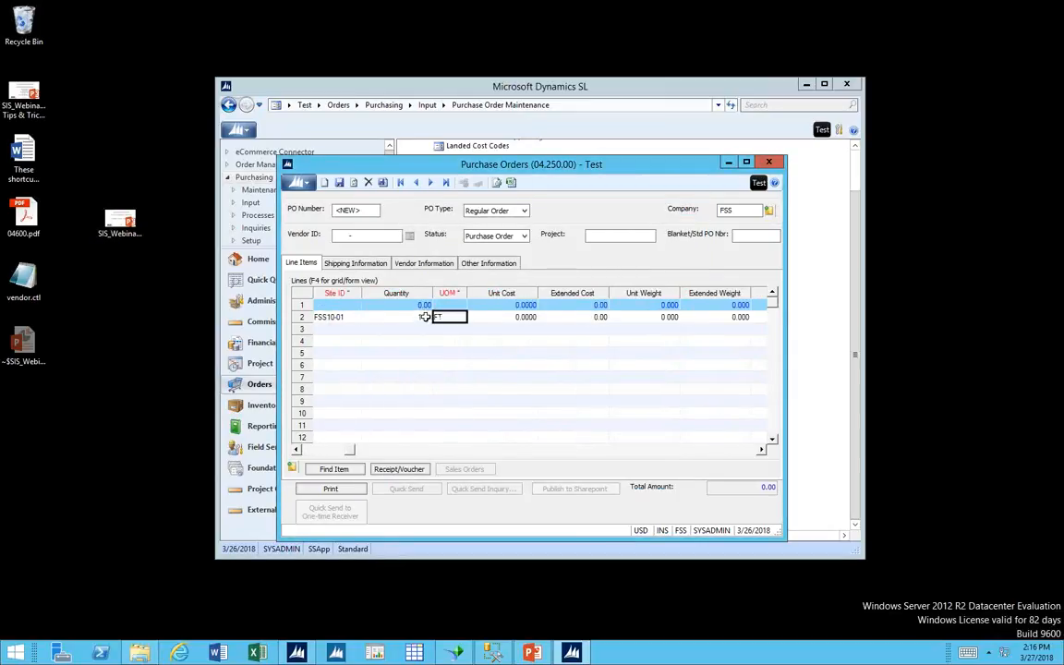
{"action": "key", "text": "Tab"}
{"action": "key", "text": "Tab"}
{"action": "key", "text": "Tab"}
{"action": "key", "text": "Tab"}
{"action": "key", "text": "Tab"}
{"action": "key", "text": "Tab"}
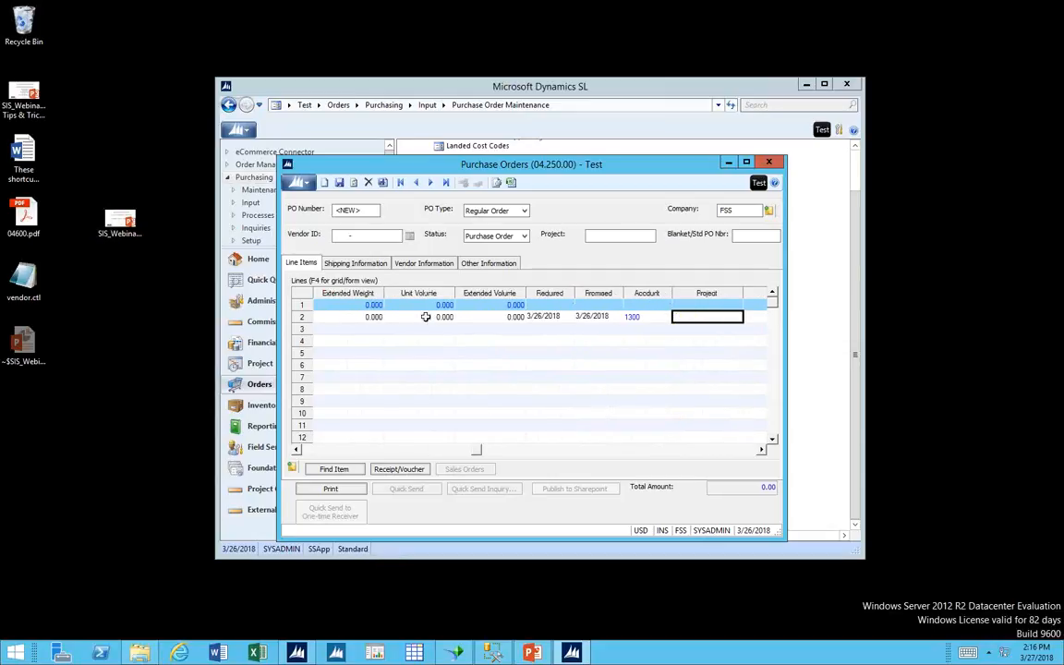
{"action": "left_click", "coordinate": [646, 317]}
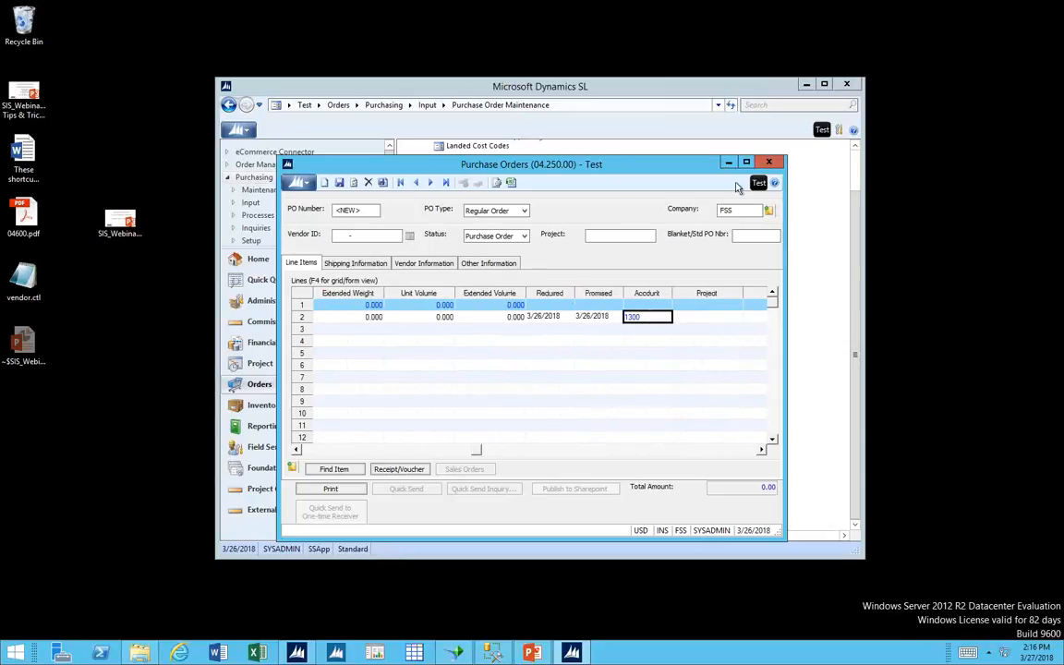
Move the purchase order window aside and change the second line's Purchase For type to Goods for Sales Order.
{"action": "left_click_drag", "start_coordinate": [554, 164], "coordinate": [776, 198]}
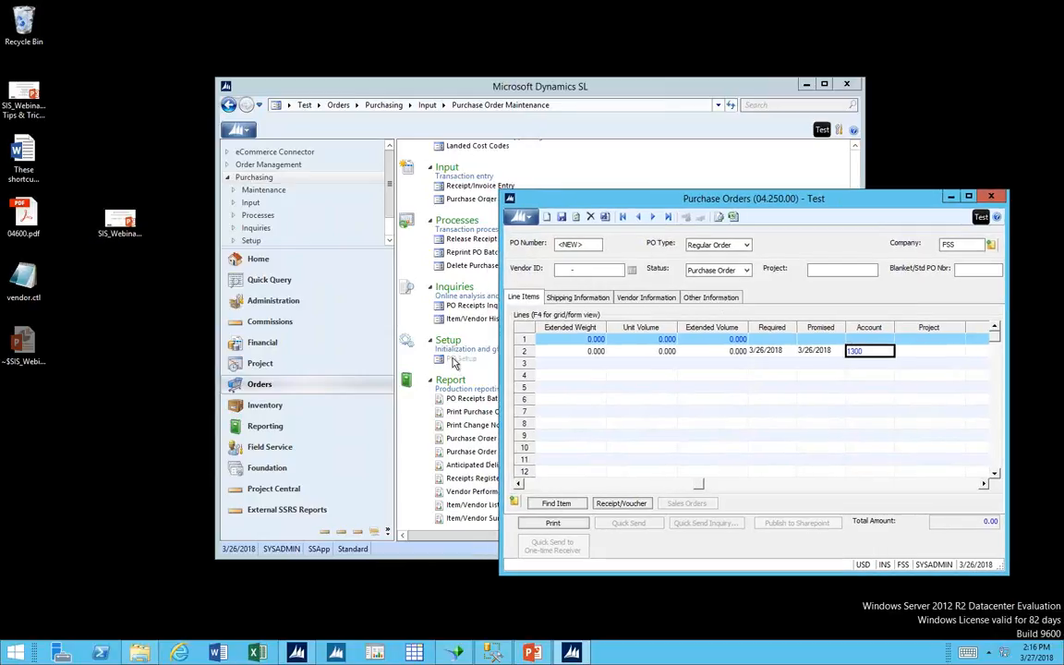
{"action": "left_click", "coordinate": [531, 485]}
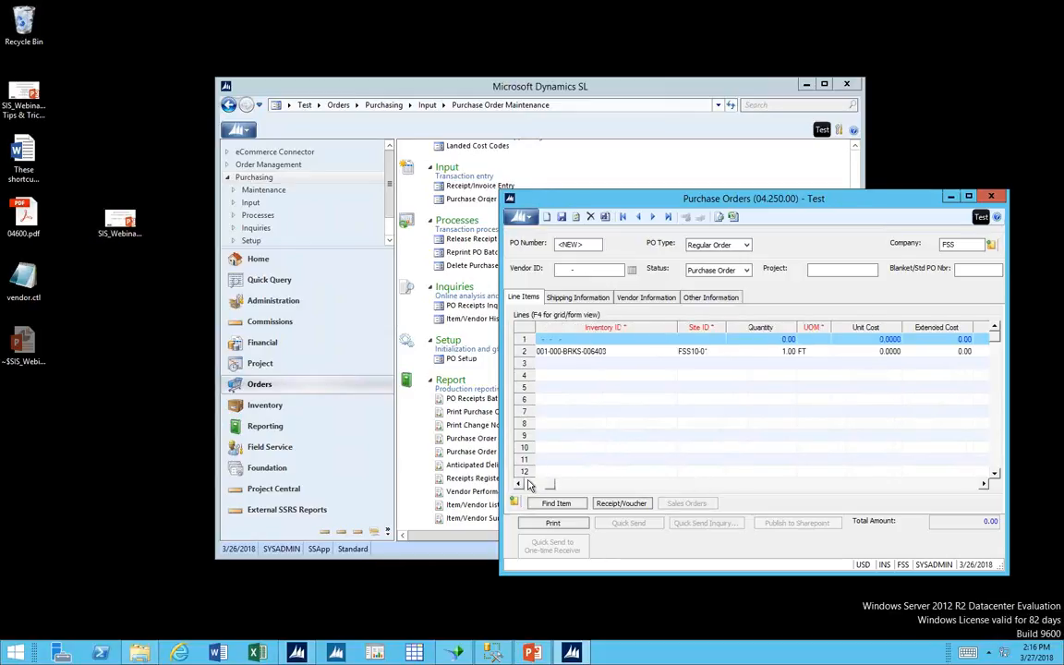
{"action": "left_click", "coordinate": [530, 485]}
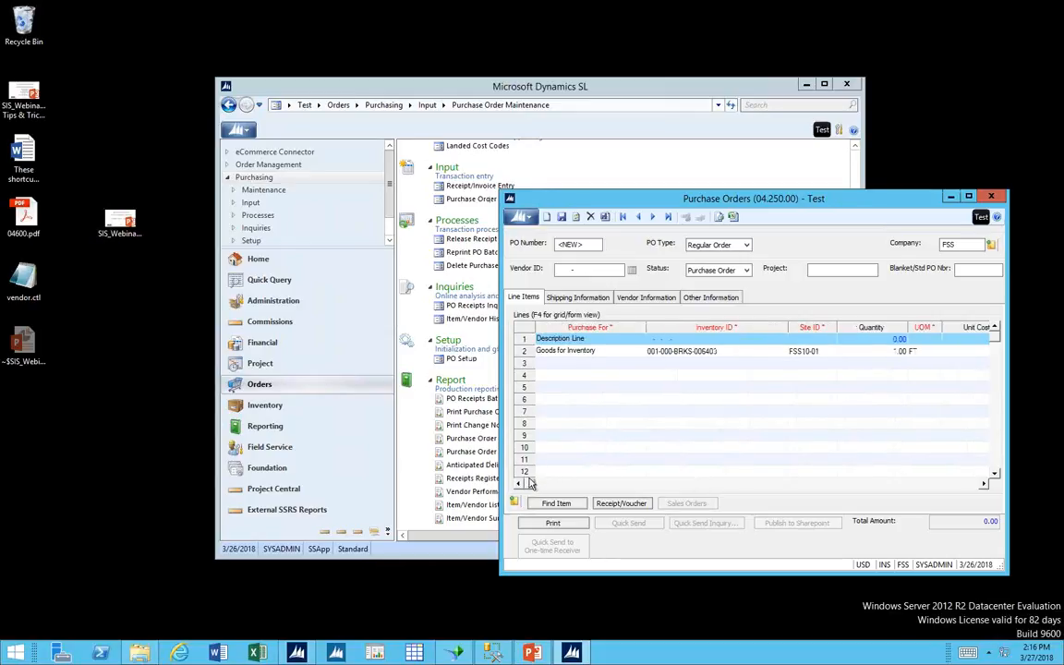
{"action": "left_click", "coordinate": [591, 352]}
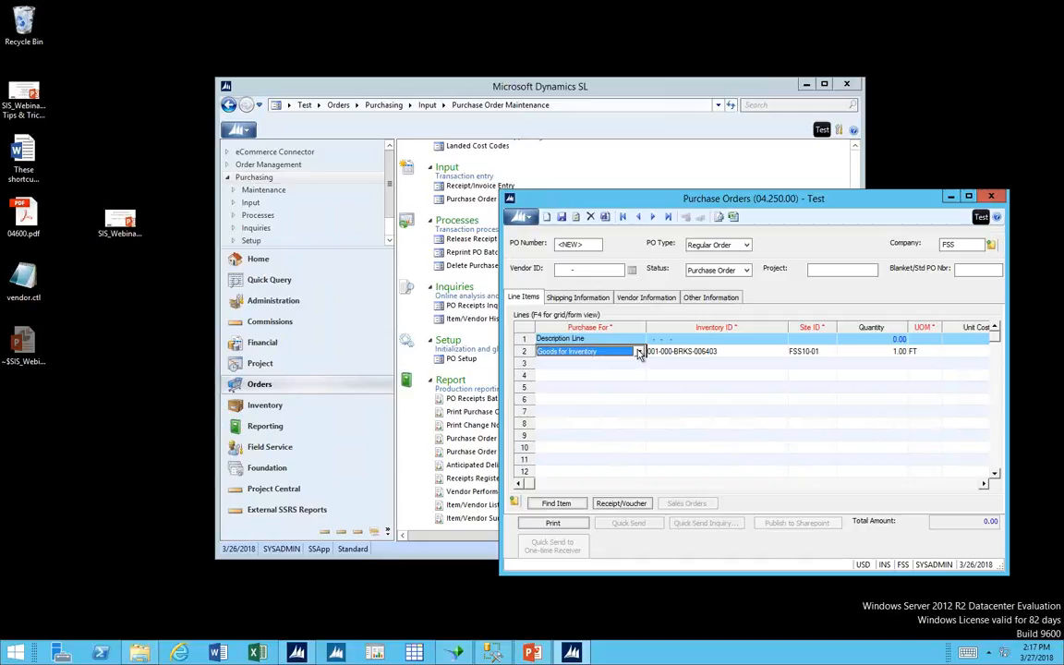
{"action": "left_click", "coordinate": [640, 352]}
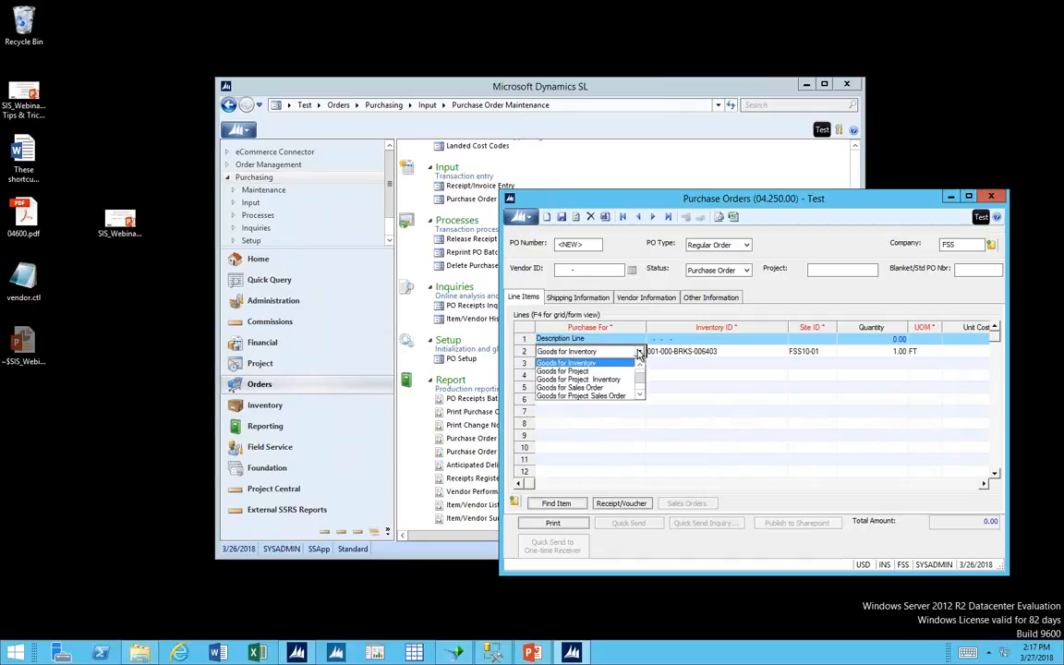
{"action": "left_click", "coordinate": [599, 387]}
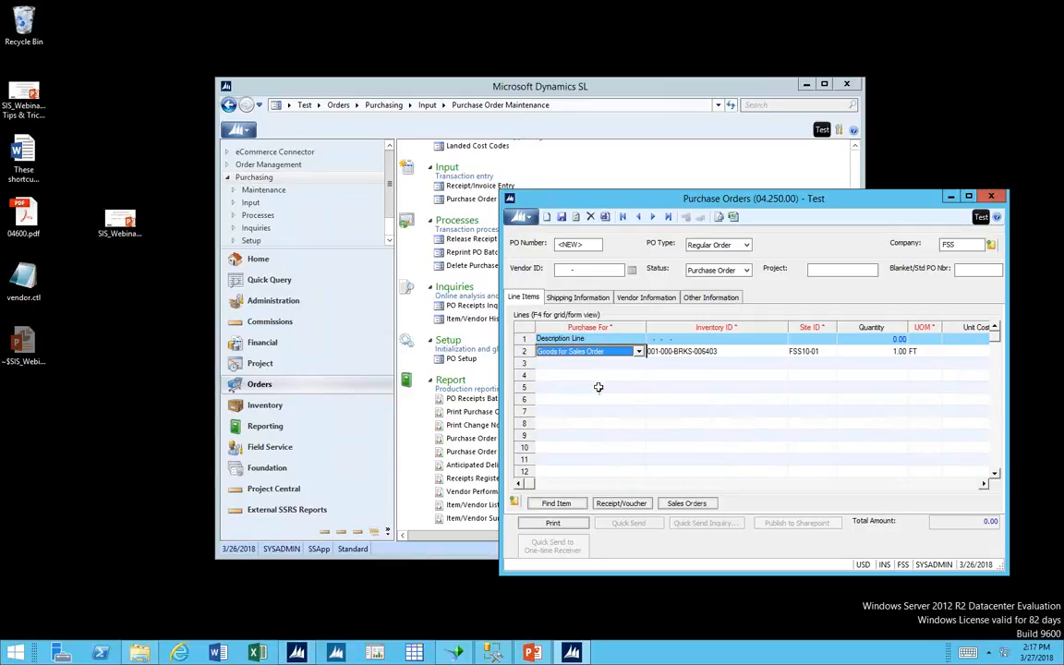
Change the second line's Purchase For type to Goods for Project Sales Order.
{"action": "left_click", "coordinate": [639, 352]}
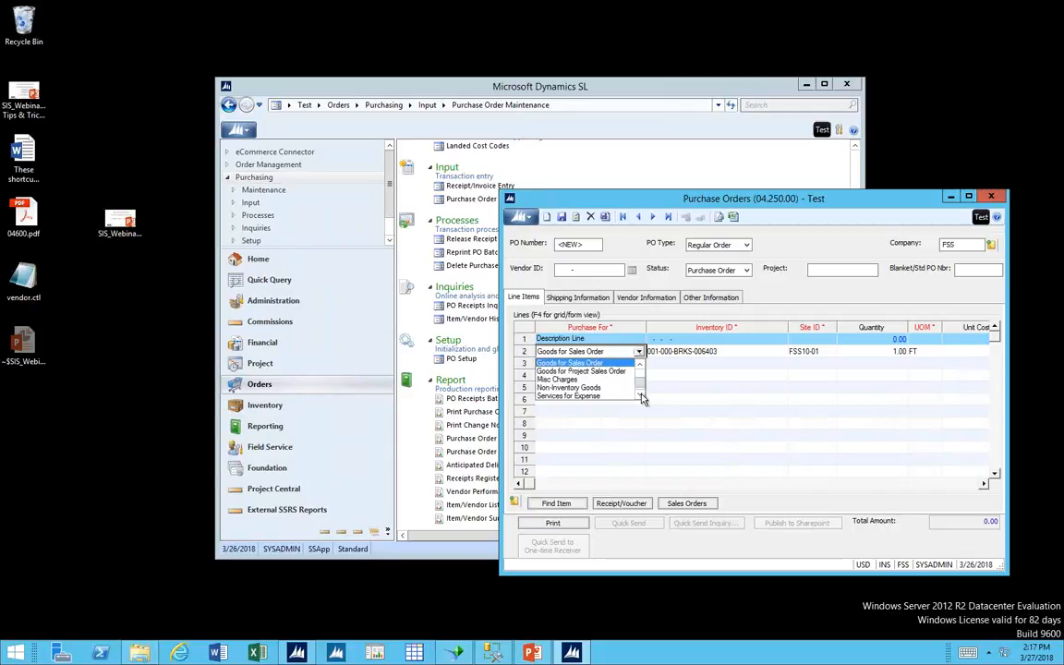
{"action": "left_click", "coordinate": [621, 372]}
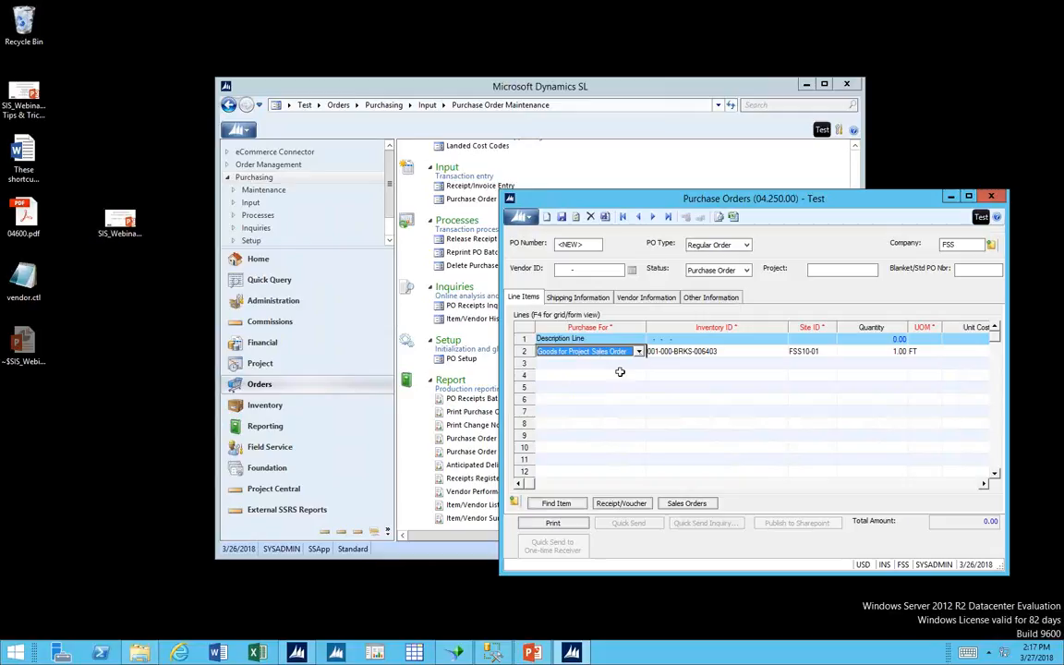
{"action": "left_click", "coordinate": [675, 351]}
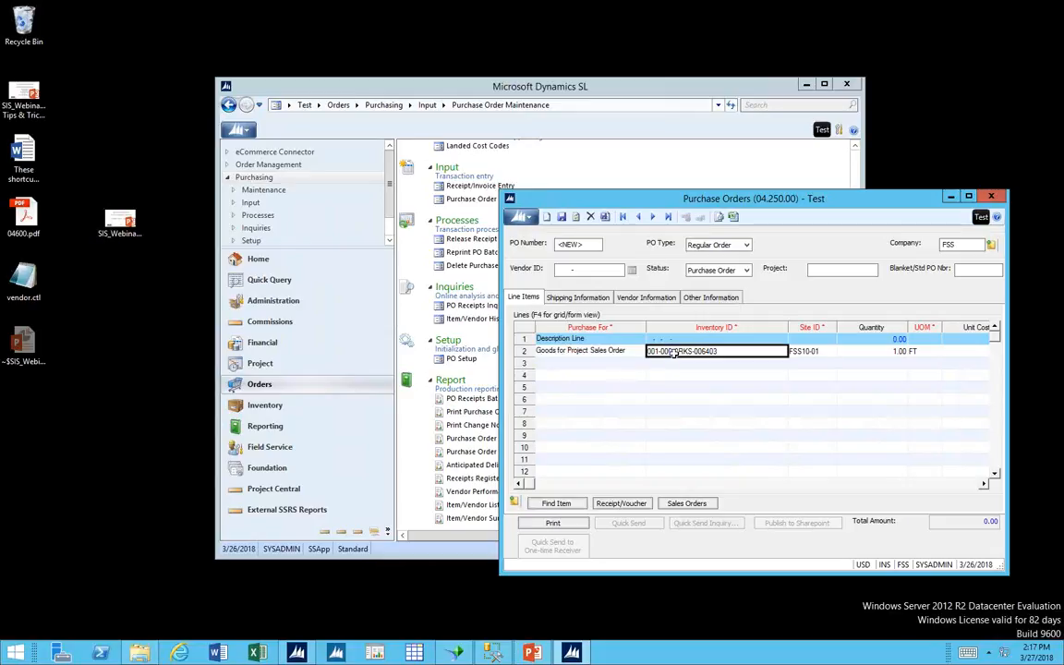
Change the second line's Purchase For type to Goods for Project Inventory.
{"action": "left_click", "coordinate": [592, 351]}
{"action": "left_click", "coordinate": [638, 351]}
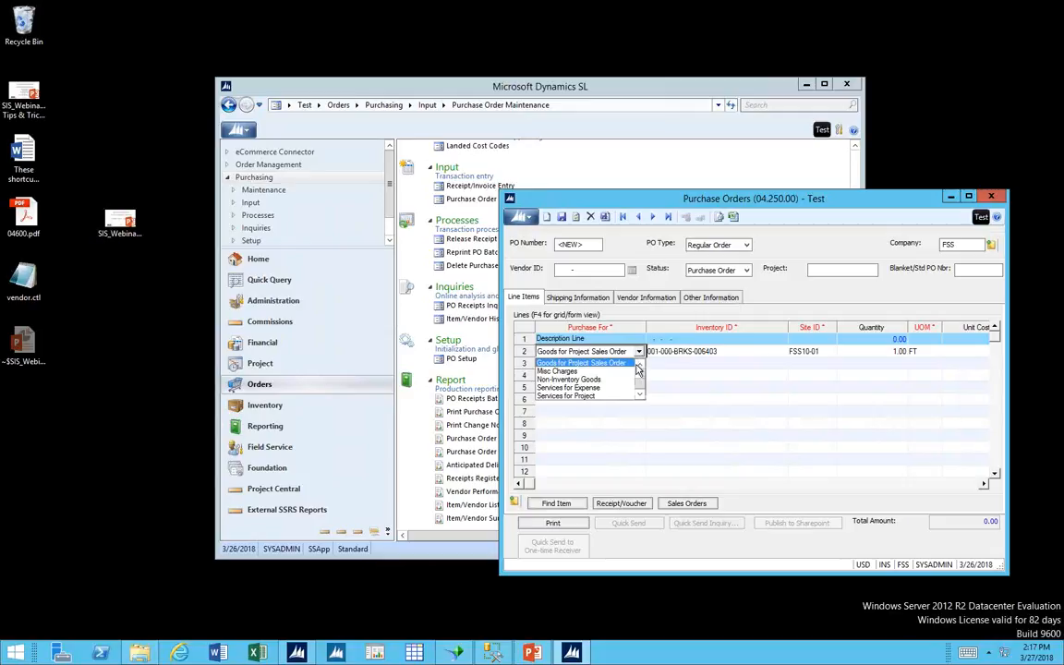
{"action": "scroll", "coordinate": [637, 369], "scroll_direction": "up", "scroll_amount": 1}
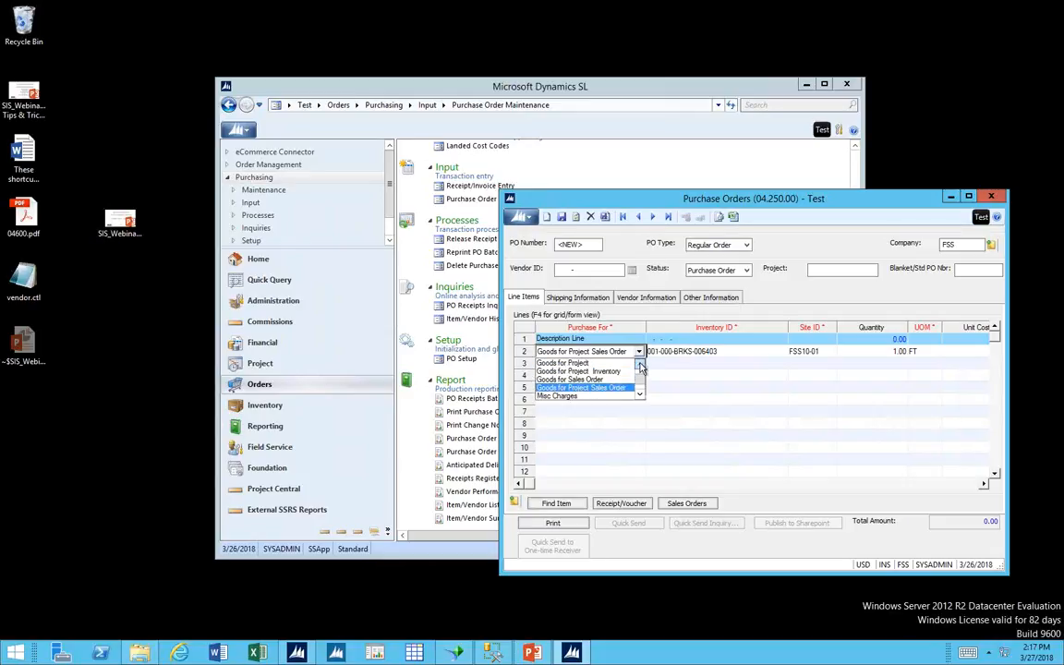
{"action": "left_click", "coordinate": [605, 371]}
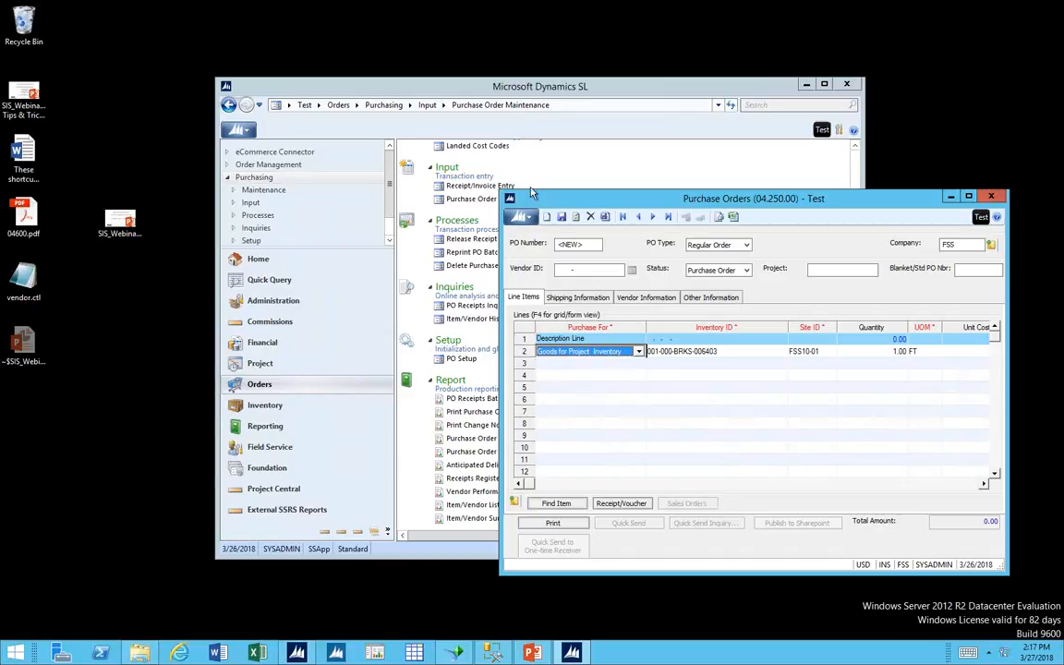
Open Inventory Items maintenance and examine the item quantity fields, including Inventory Allocated to Projects.
{"action": "left_click", "coordinate": [272, 406]}
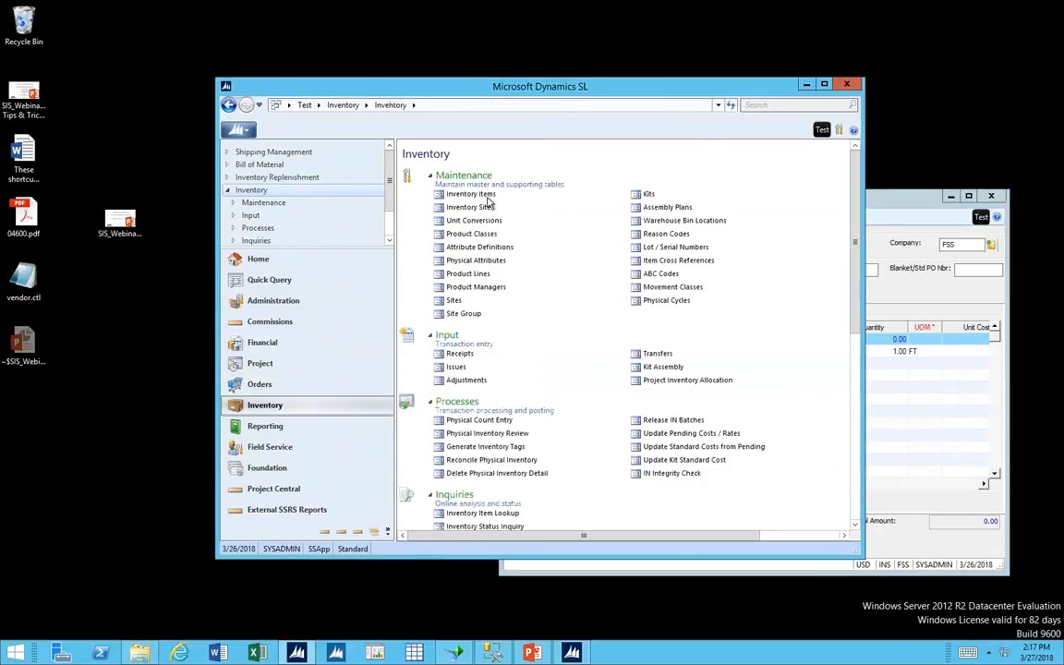
{"action": "left_click", "coordinate": [487, 197]}
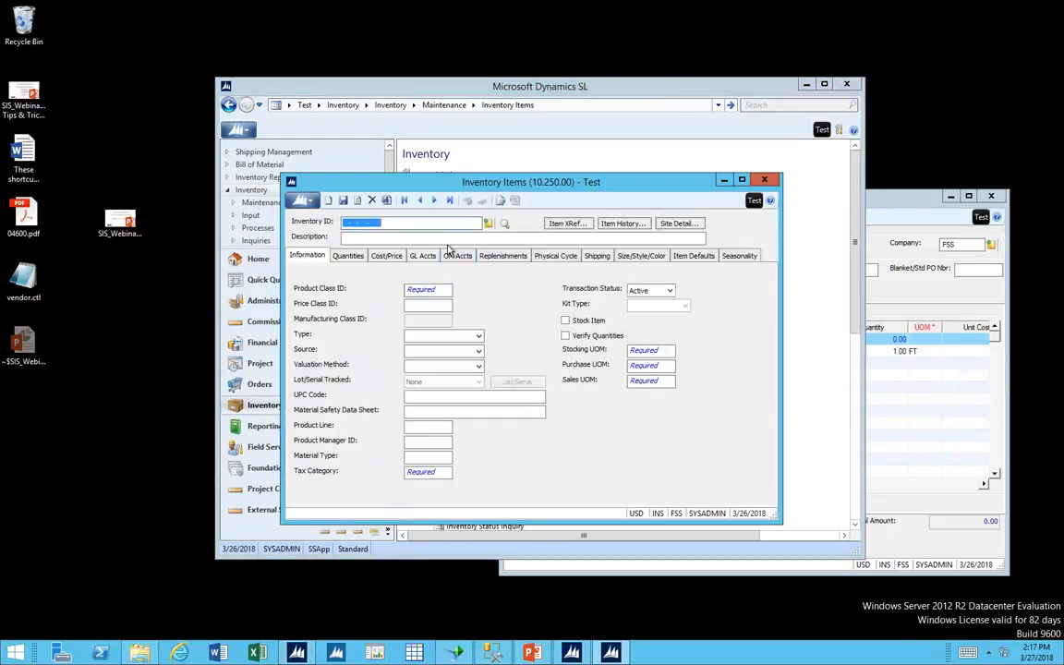
{"action": "left_click", "coordinate": [348, 256]}
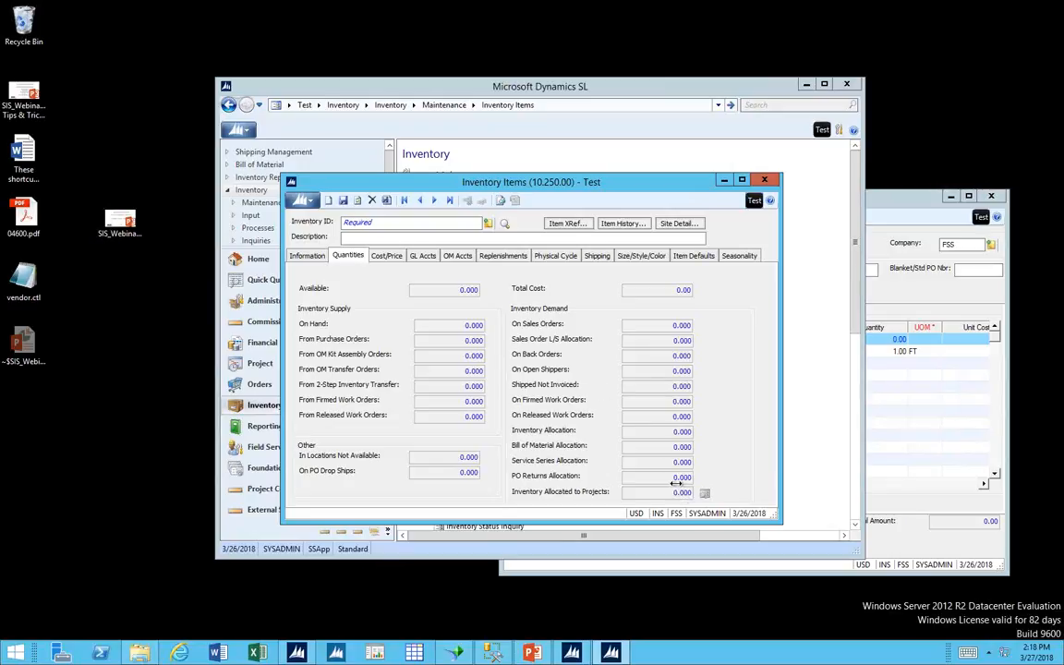
Return to the purchase order and set the second line's Purchase For type to Goods for Project.
{"action": "key", "text": "alt+Tab"}
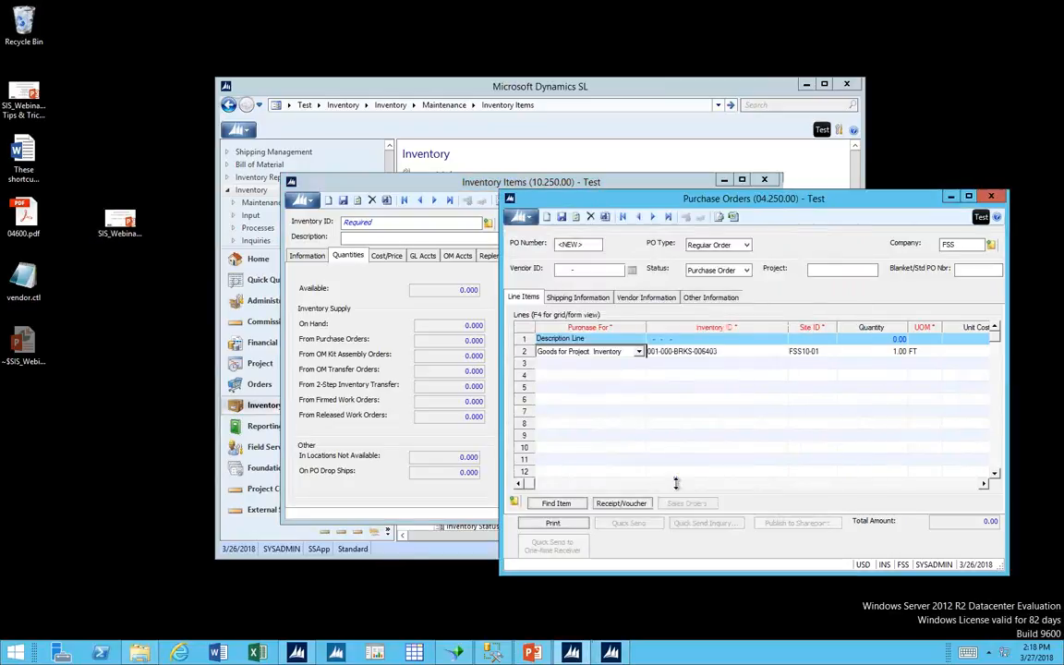
{"action": "left_click", "coordinate": [638, 352]}
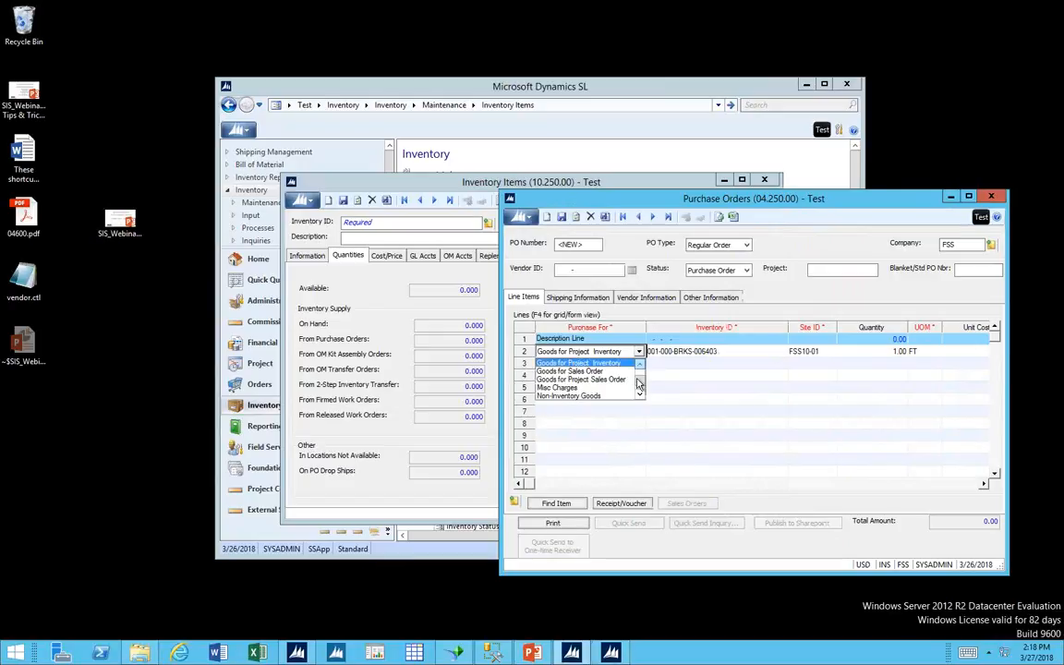
{"action": "left_click_drag", "start_coordinate": [638, 382], "coordinate": [640, 369]}
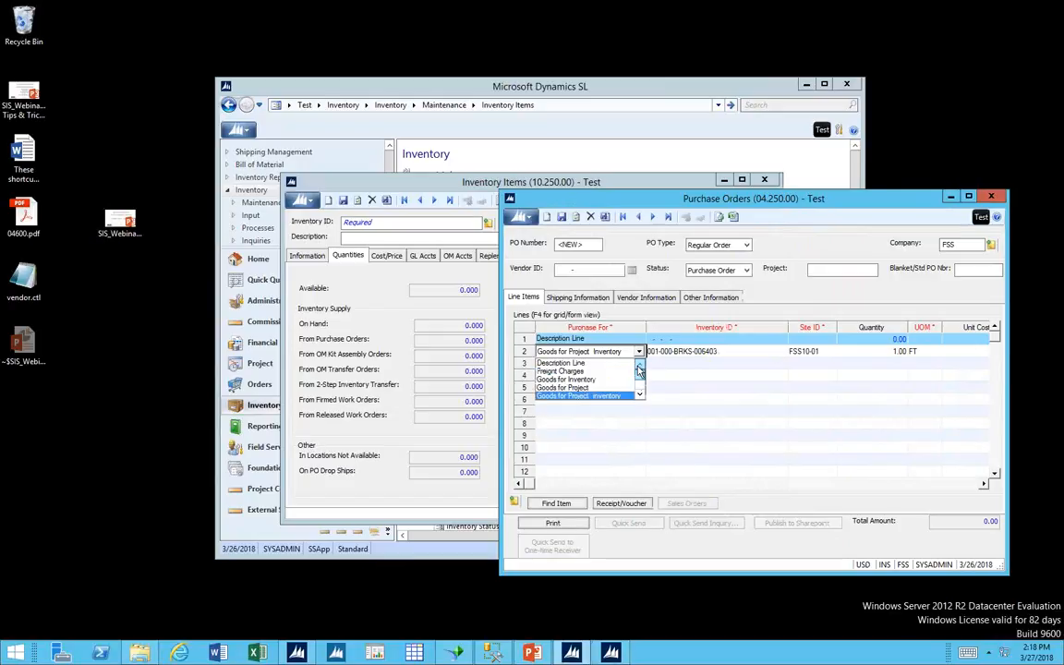
{"action": "left_click", "coordinate": [605, 387]}
{"action": "left_click", "coordinate": [665, 351]}
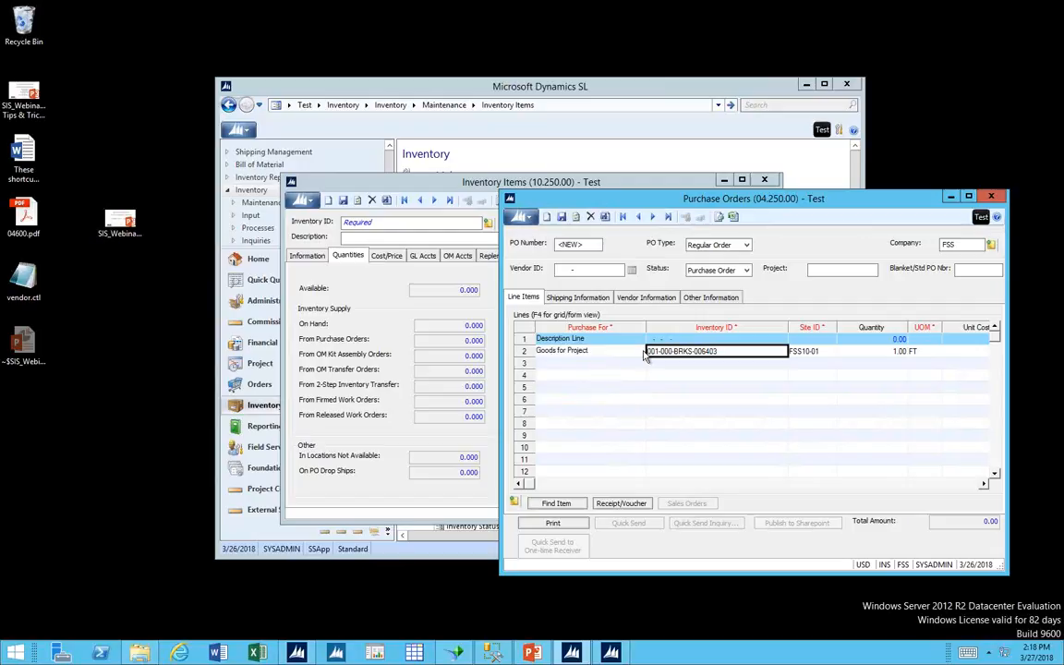
Review the remaining Purchase For types down to Services for Project, leaving Goods for Project selected on the second line.
{"action": "left_click", "coordinate": [643, 356]}
{"action": "left_click", "coordinate": [638, 351]}
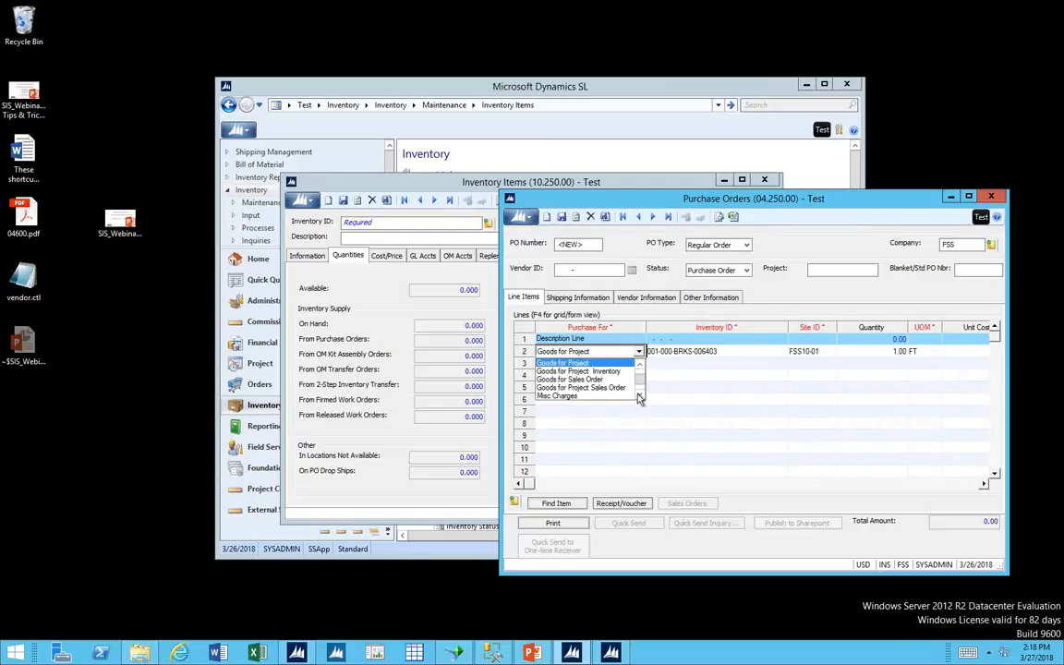
{"action": "left_click", "coordinate": [638, 396]}
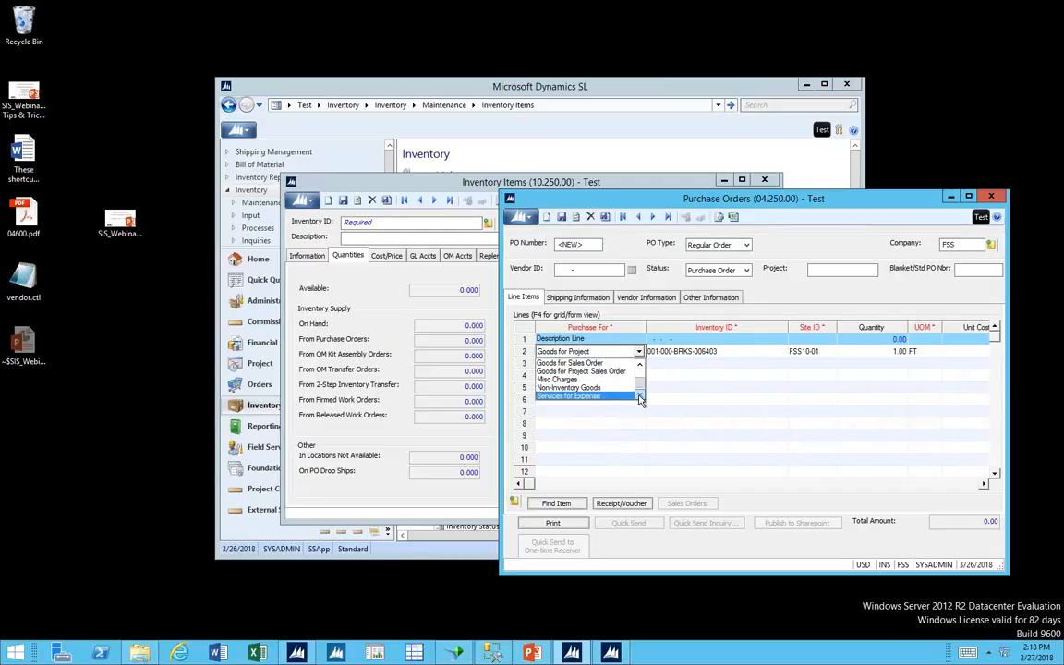
{"action": "left_click", "coordinate": [639, 397]}
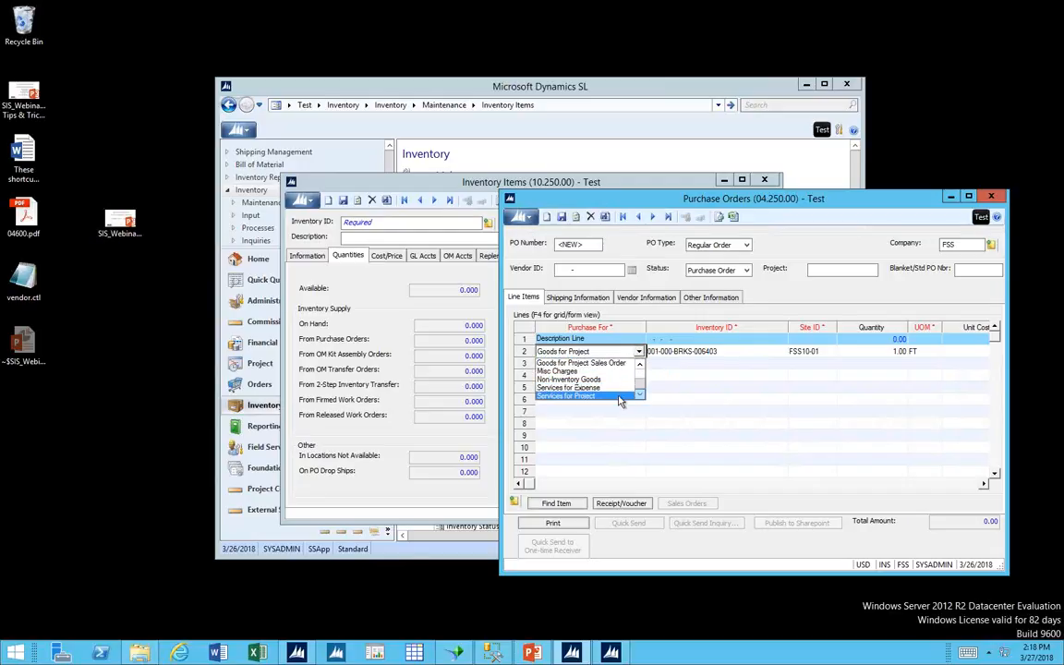
{"action": "left_click", "coordinate": [677, 351]}
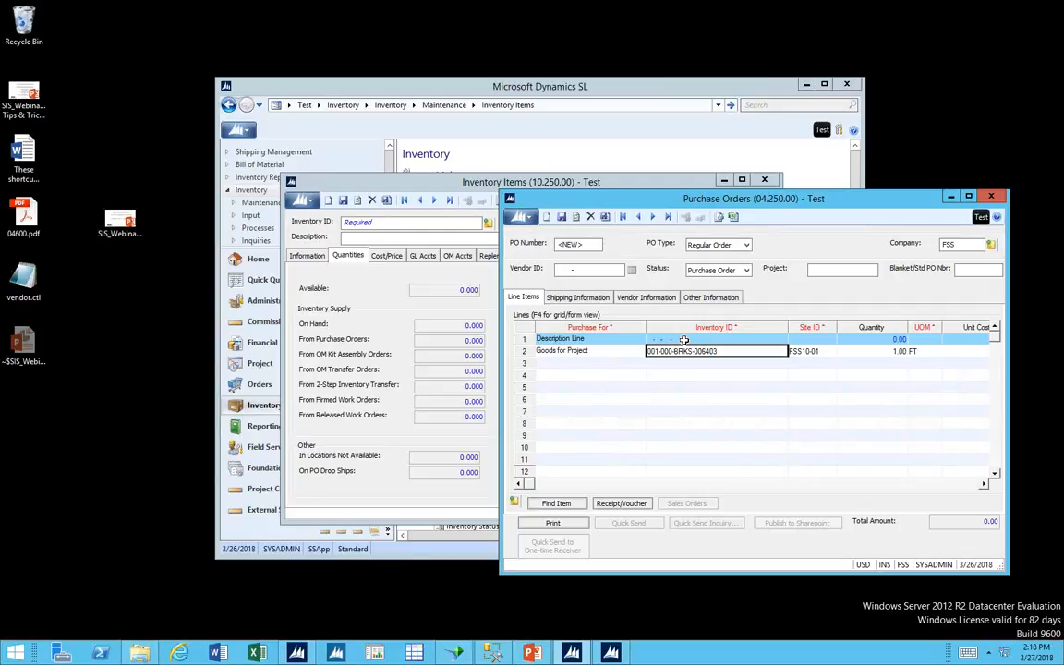
Examine the Account and Project fields of the Goods for Project line.
{"action": "key", "text": "Tab"}
{"action": "key", "text": "Tab"}
{"action": "key", "text": "Tab"}
{"action": "key", "text": "Tab"}
{"action": "key", "text": "Tab"}
{"action": "key", "text": "Tab"}
{"action": "key", "text": "Tab"}
{"action": "key", "text": "Tab"}
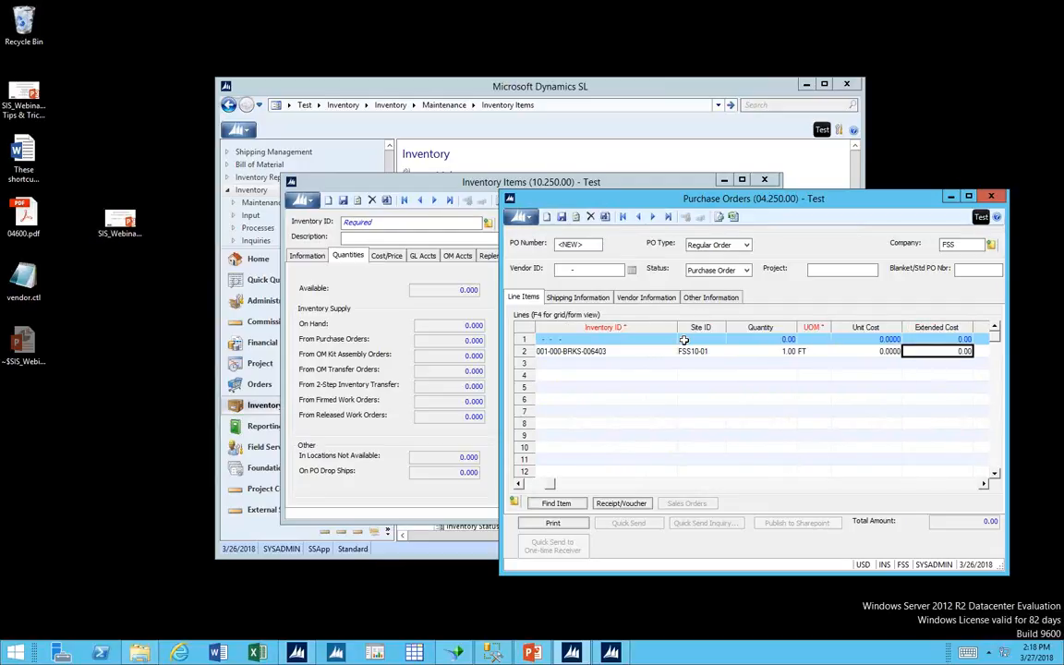
{"action": "key", "text": "Tab"}
{"action": "key", "text": "Tab"}
{"action": "key", "text": "Tab"}
{"action": "key", "text": "Tab"}
{"action": "key", "text": "Tab"}
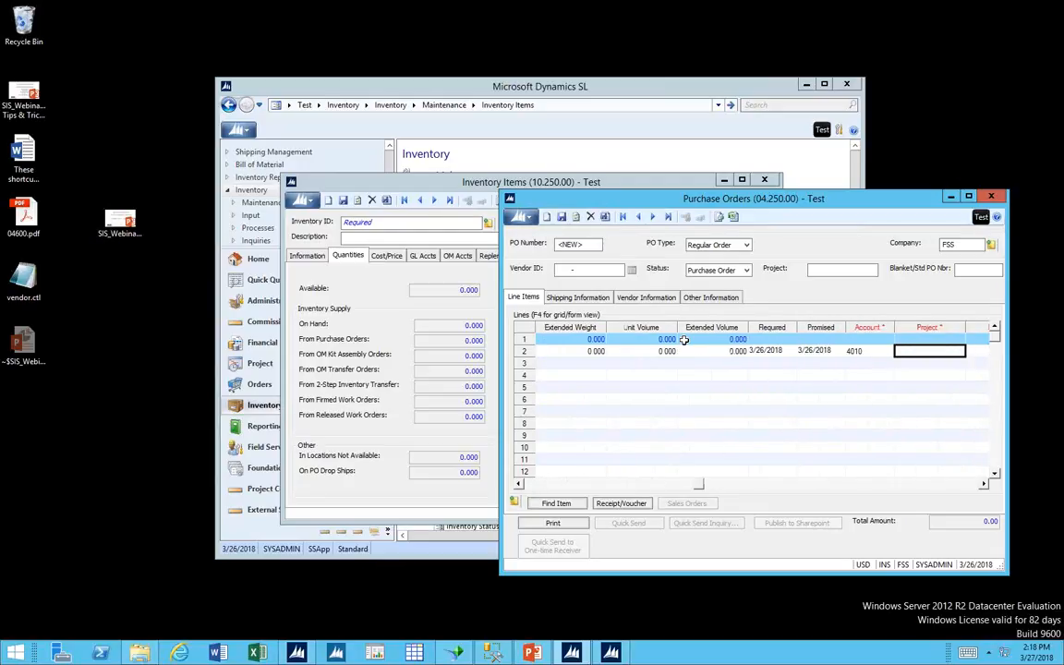
{"action": "key", "text": "shift+Tab"}
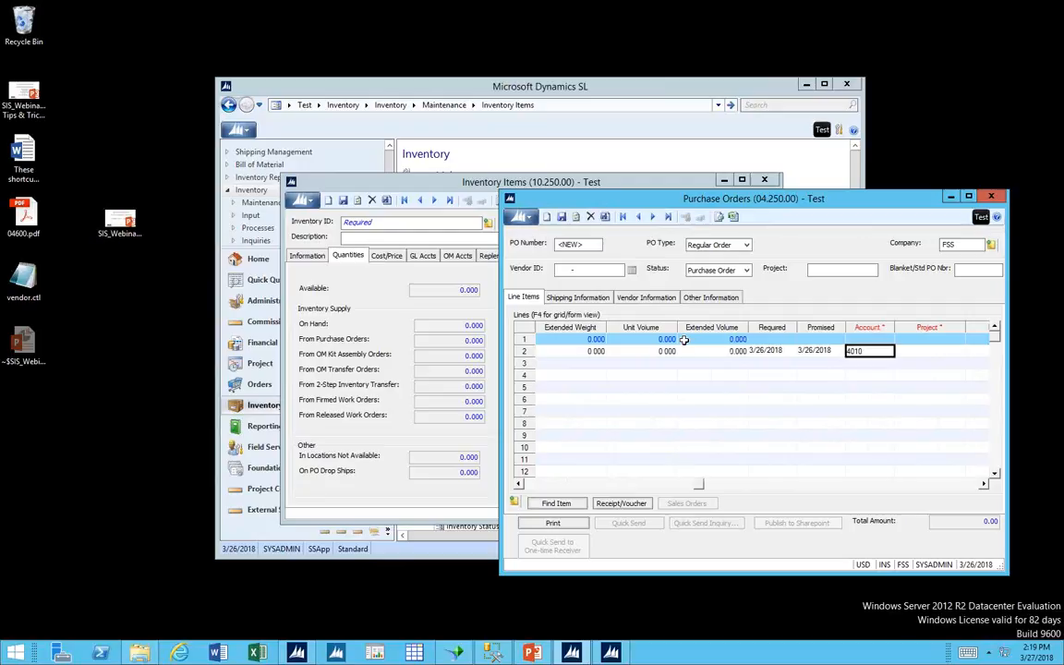
{"action": "key", "text": "shift+Tab"}
{"action": "key", "text": "shift+Tab"}
{"action": "key", "text": "shift+Tab"}
{"action": "key", "text": "shift+Tab"}
{"action": "key", "text": "shift+Tab"}
{"action": "key", "text": "shift+Tab"}
{"action": "key", "text": "shift+Tab"}
{"action": "key", "text": "shift+Tab"}
{"action": "key", "text": "shift+Tab"}
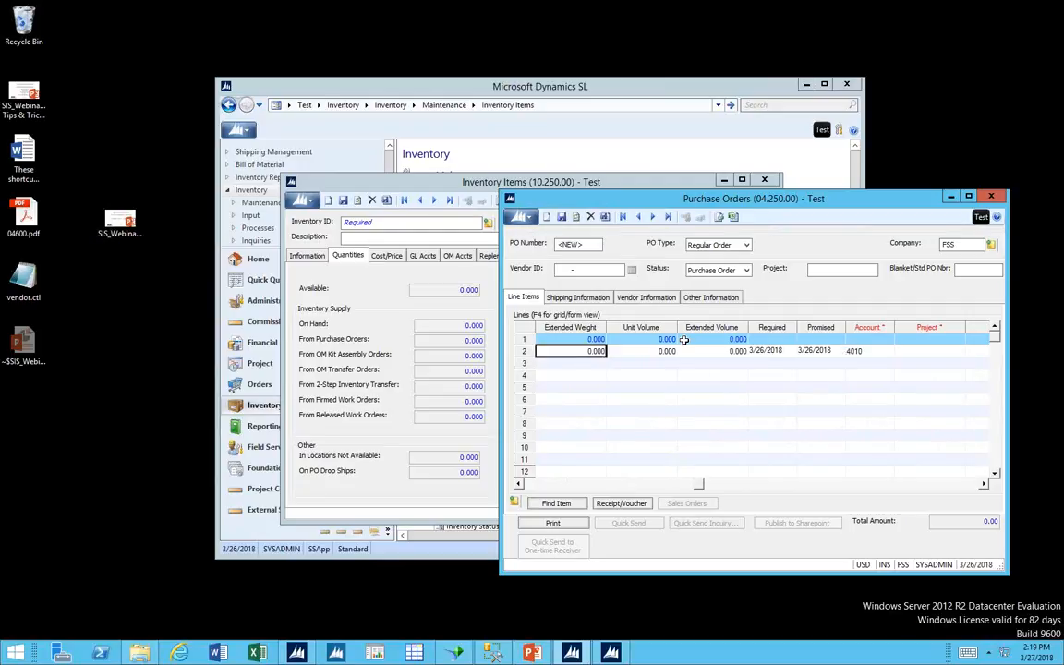
Try to change the second line's Purchase For type from Goods for Project to Non-Inventory Goods.
{"action": "key", "text": "shift+Tab"}
{"action": "key", "text": "shift+Tab"}
{"action": "key", "text": "shift+Tab"}
{"action": "key", "text": "shift+Tab"}
{"action": "key", "text": "shift+Tab"}
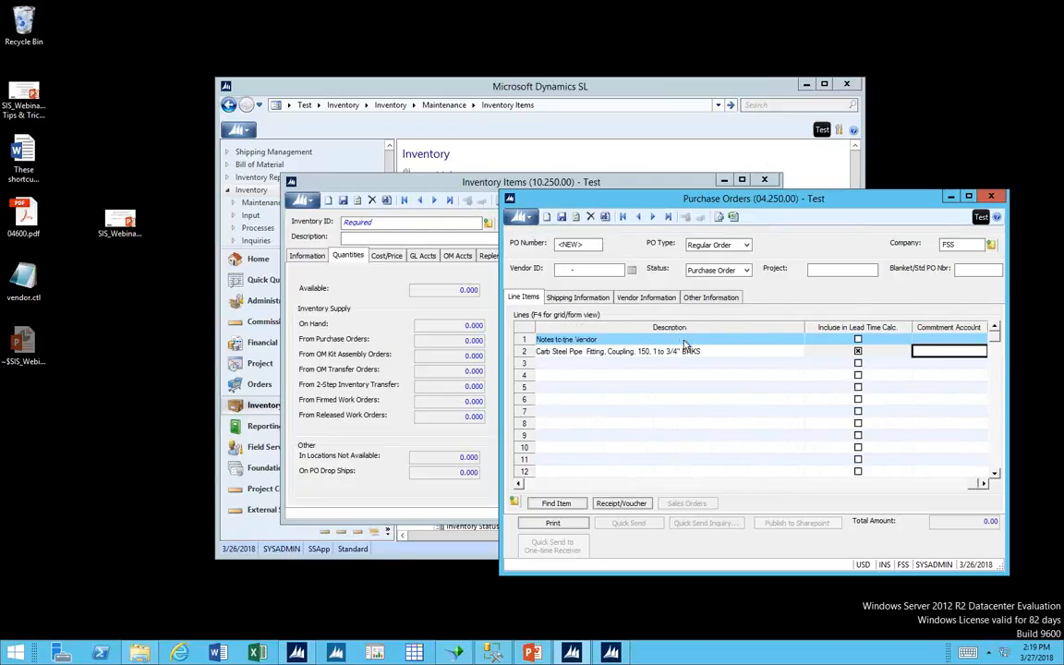
{"action": "key", "text": "shift+Tab"}
{"action": "key", "text": "shift+Tab"}
{"action": "key", "text": "shift+Tab"}
{"action": "key", "text": "shift+Tab"}
{"action": "key", "text": "shift+Tab"}
{"action": "key", "text": "shift+Tab"}
{"action": "key", "text": "shift+Tab"}
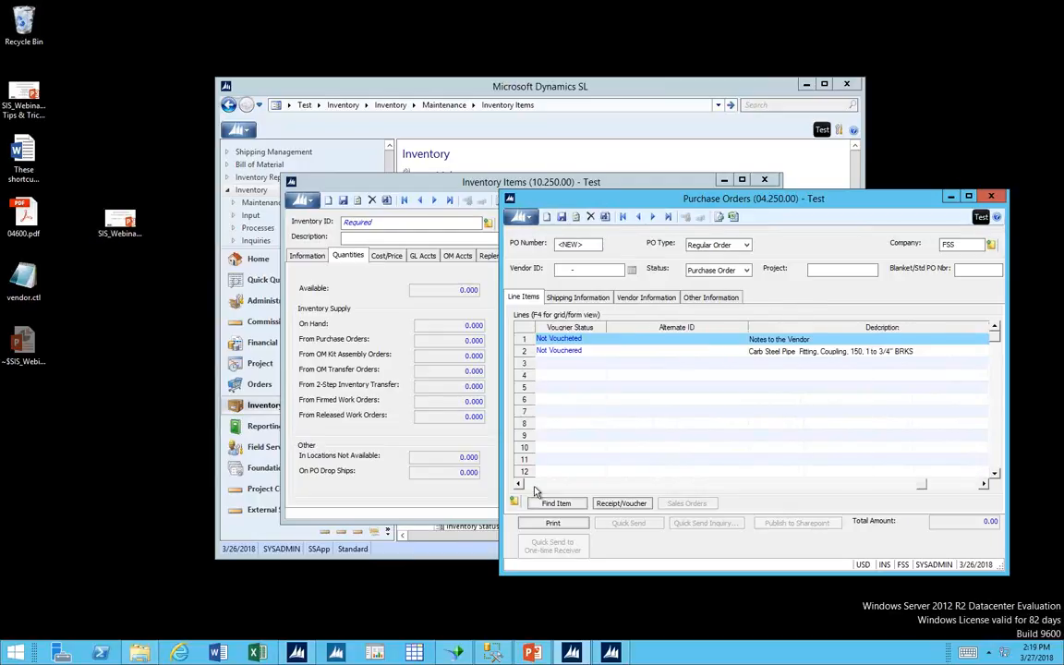
{"action": "left_click", "coordinate": [535, 486]}
{"action": "left_click", "coordinate": [535, 486]}
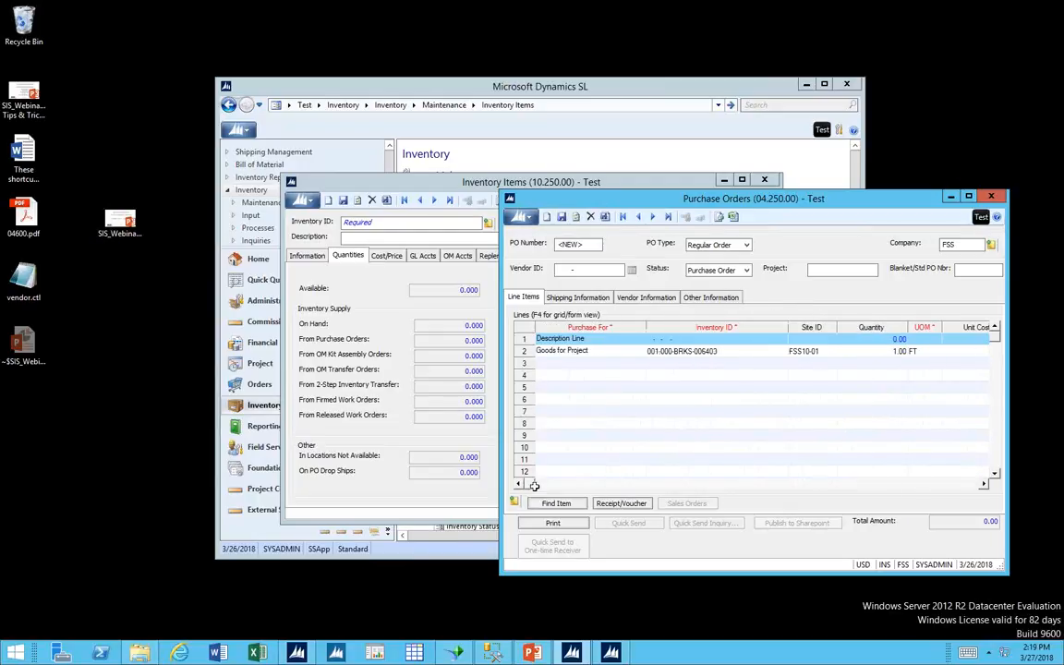
{"action": "left_click", "coordinate": [640, 351]}
{"action": "left_click", "coordinate": [640, 351]}
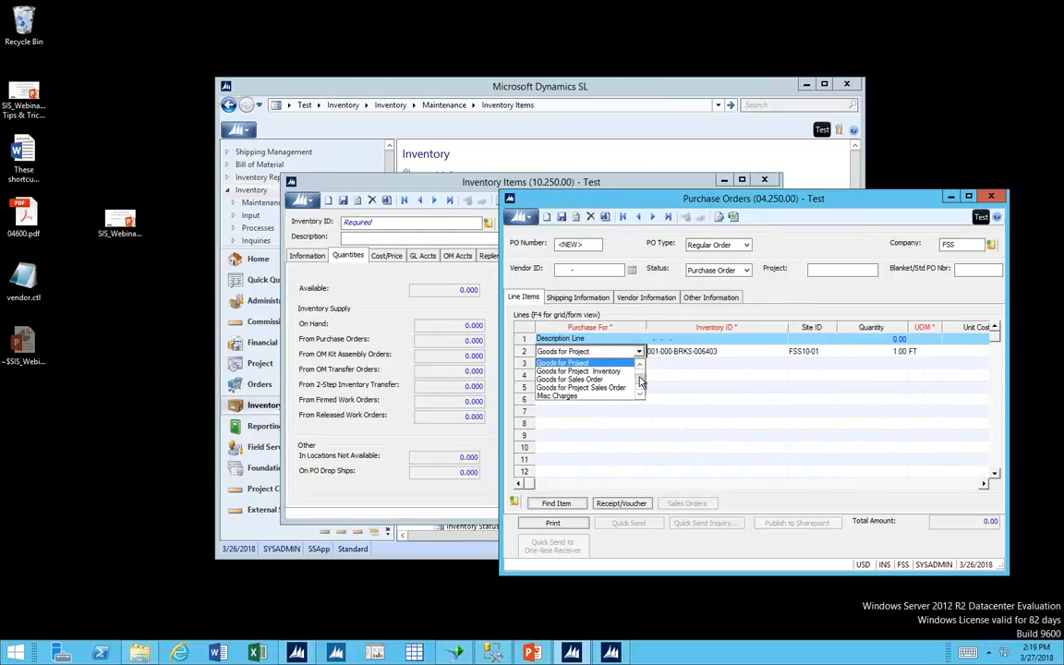
{"action": "scroll", "coordinate": [625, 394], "scroll_direction": "down", "scroll_amount": 1}
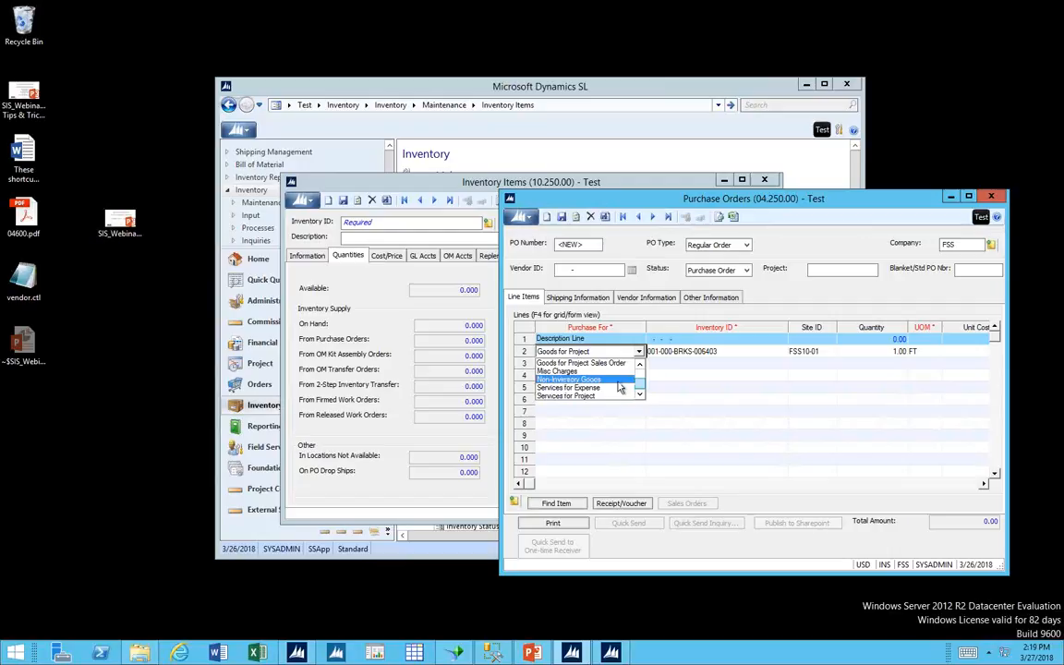
{"action": "left_click", "coordinate": [619, 388]}
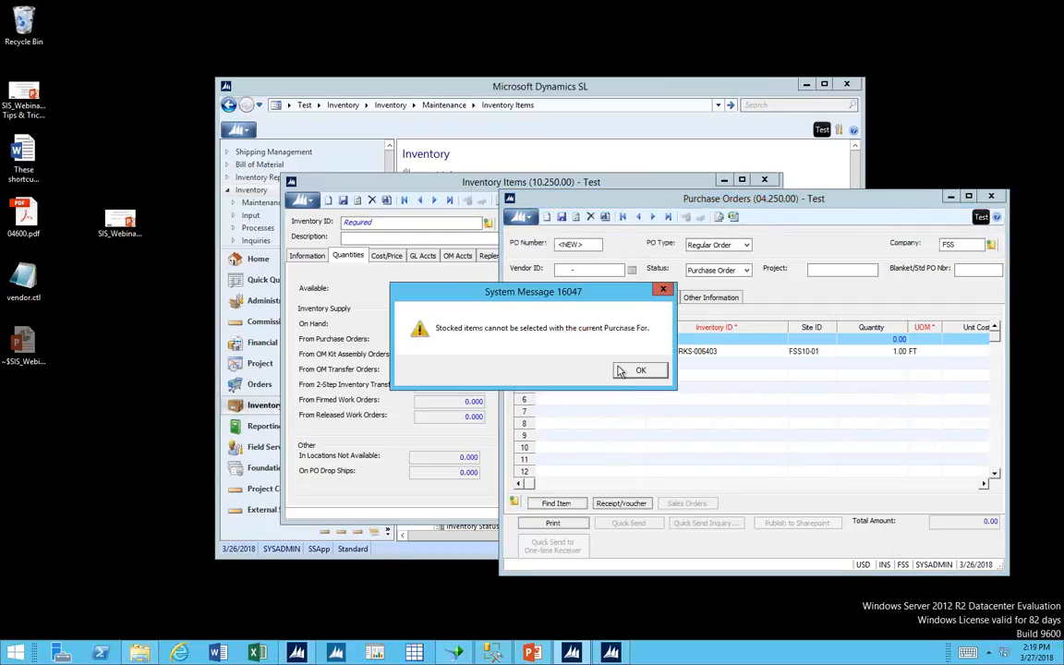
{"action": "left_click", "coordinate": [637, 369]}
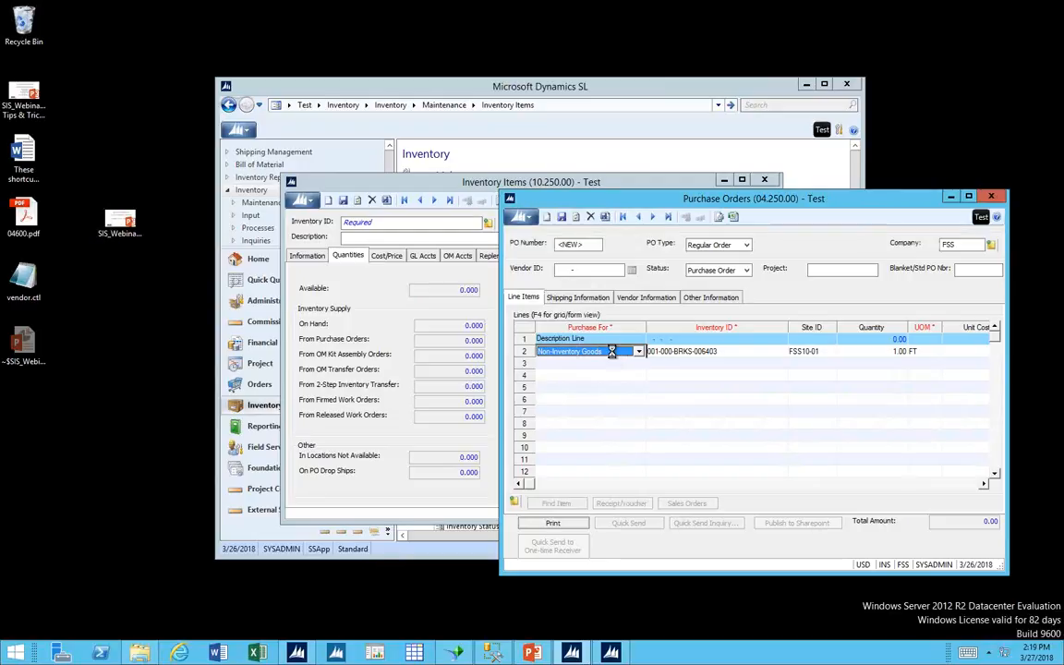
Open the Purchase Orders help, read the Purchase For type descriptions under the Line Items topic, and close the help.
{"action": "key", "text": "F1"}
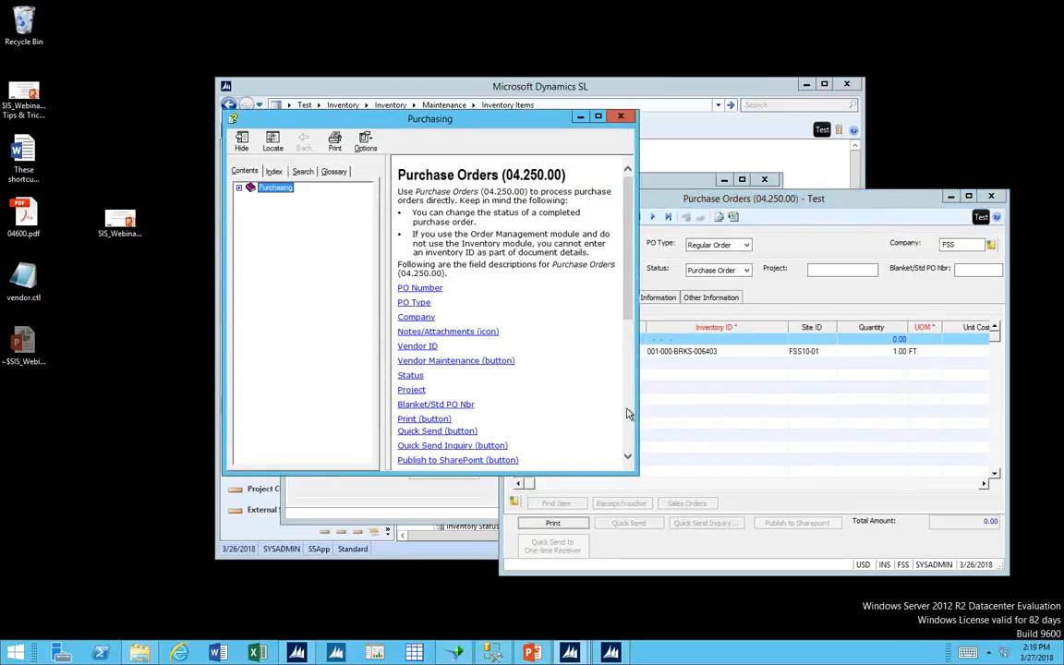
{"action": "left_click", "coordinate": [627, 413]}
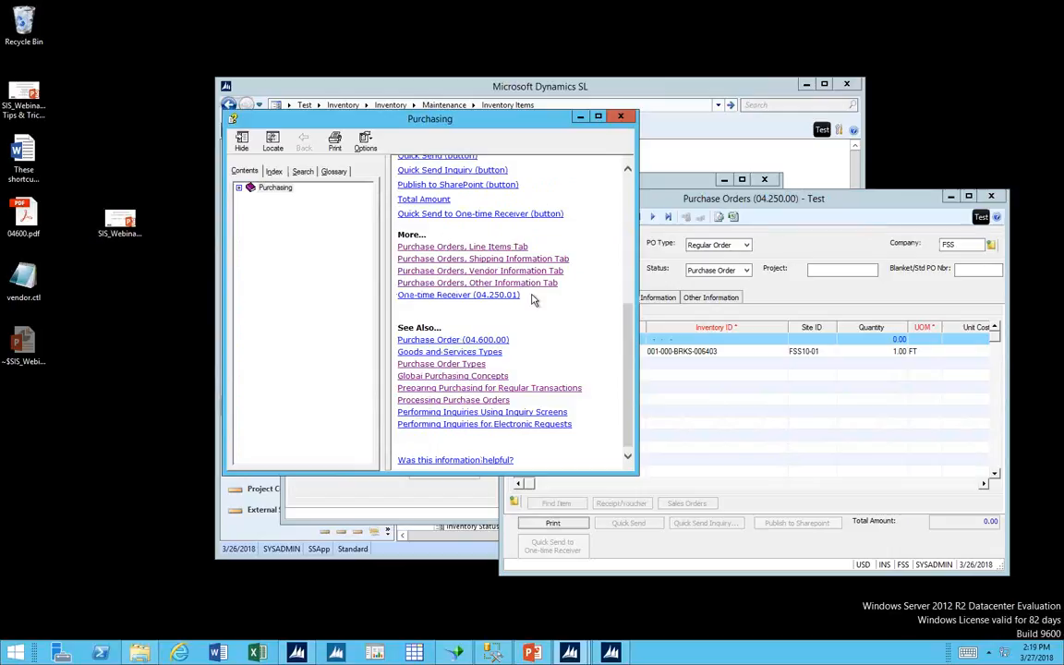
{"action": "left_click", "coordinate": [508, 248]}
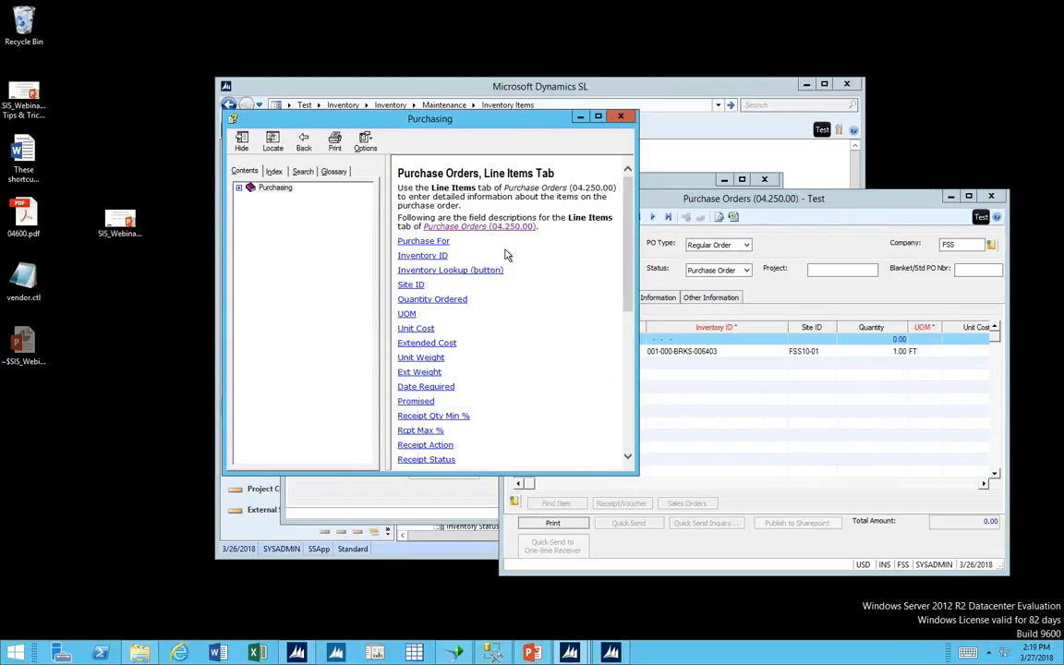
{"action": "left_click", "coordinate": [446, 241]}
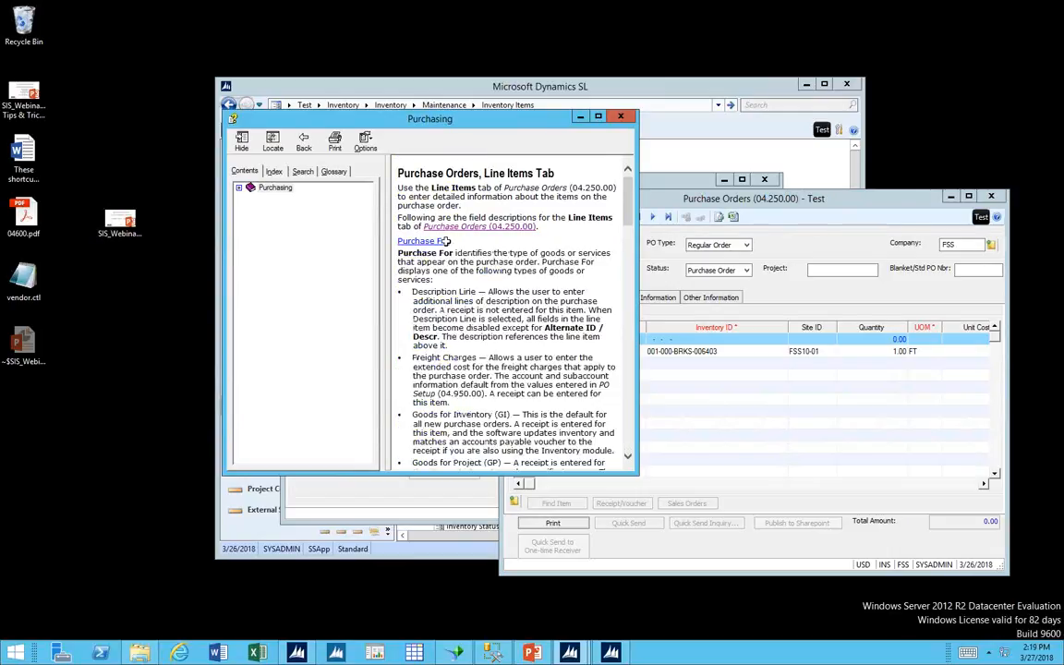
{"action": "left_click", "coordinate": [627, 456]}
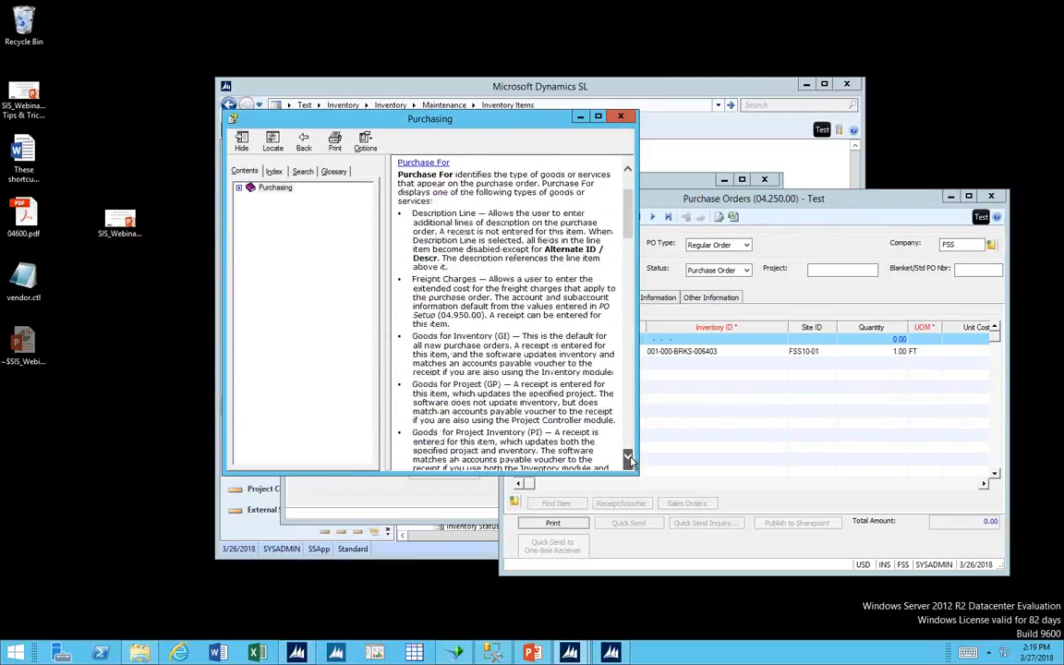
{"action": "left_click", "coordinate": [628, 457]}
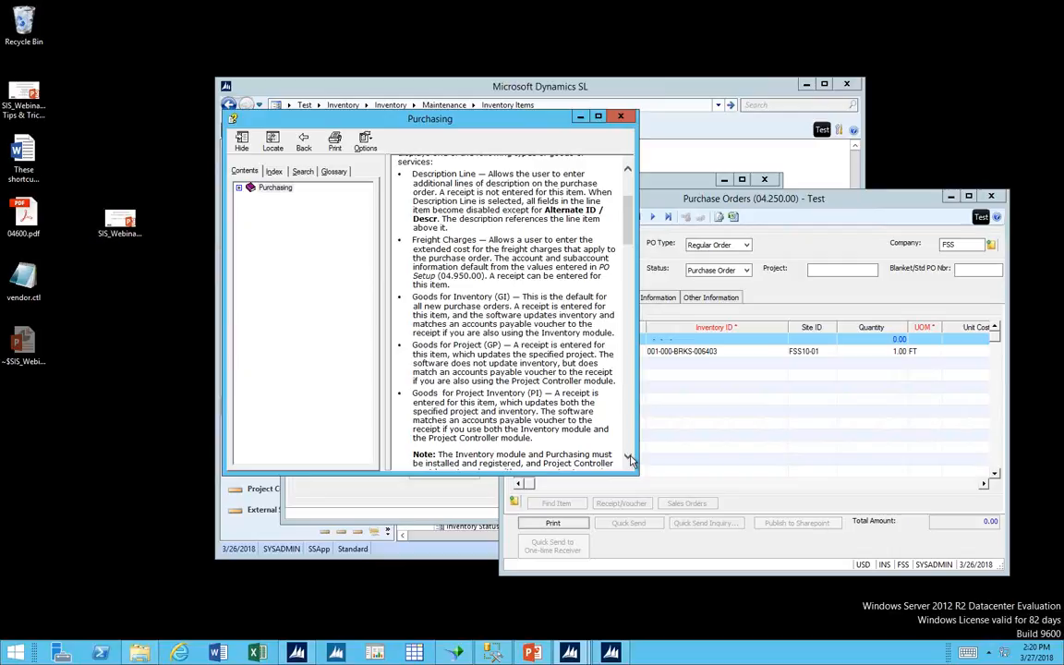
{"action": "left_click", "coordinate": [621, 117]}
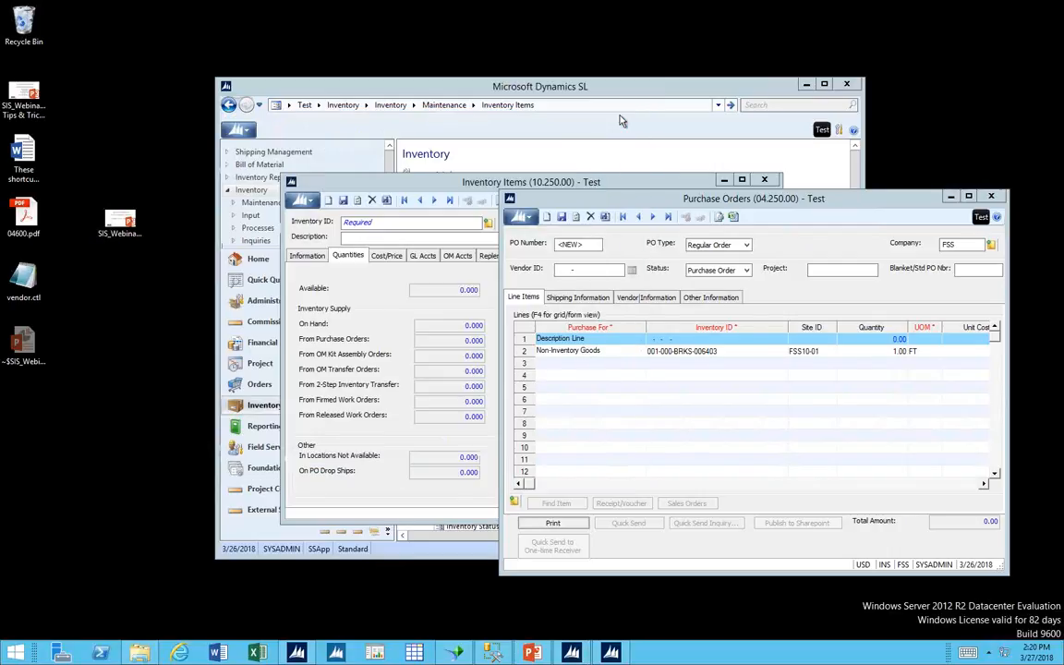
View the second line's details in form view, and return to the grid view.
{"action": "left_click", "coordinate": [623, 352]}
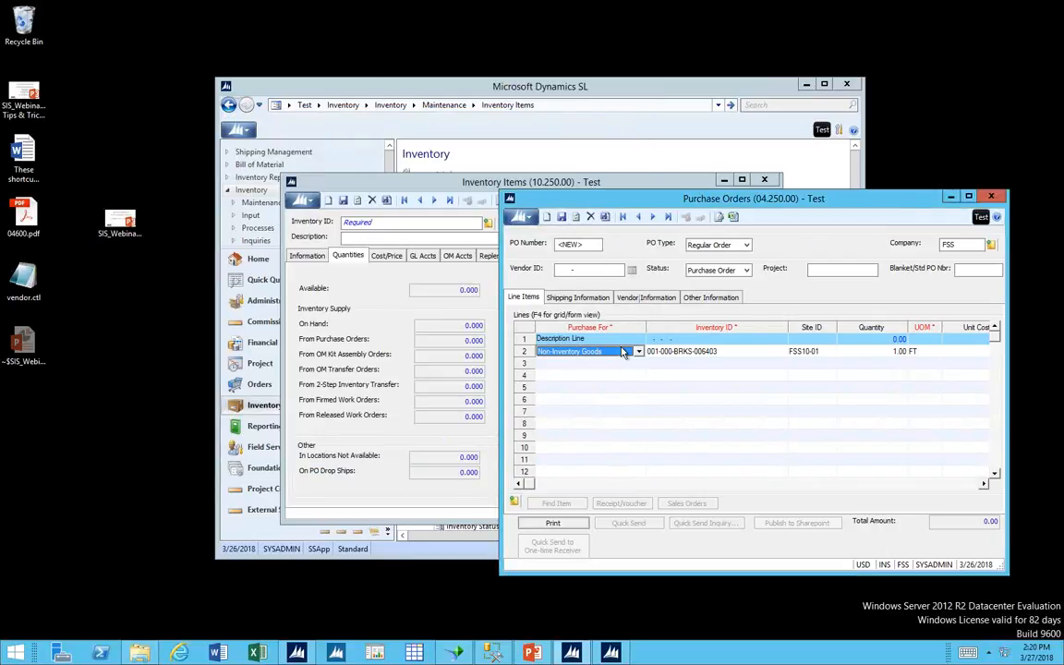
{"action": "left_click", "coordinate": [731, 351]}
{"action": "key", "text": "F4"}
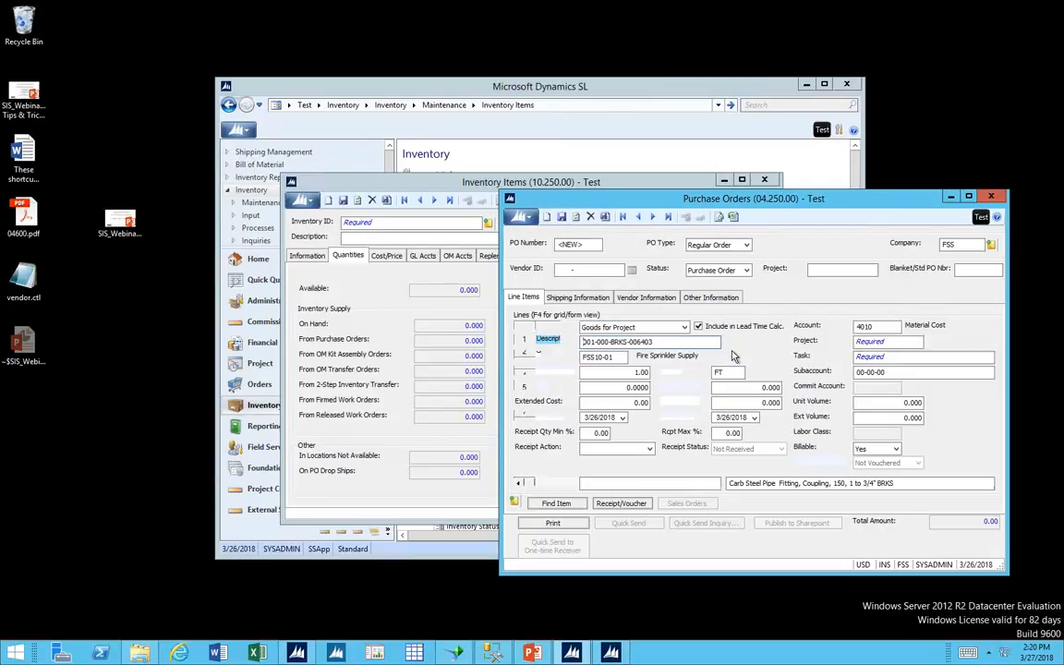
{"action": "key", "text": "F4"}
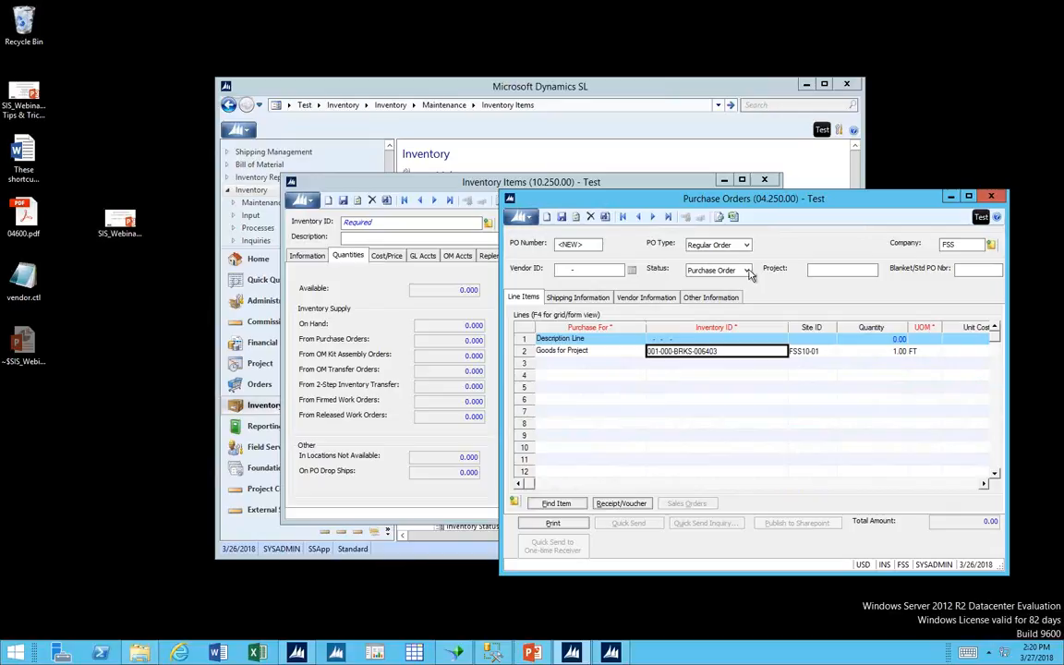
Leave the line grid for the Status field and abandon the changes to the second line.
{"action": "left_click", "coordinate": [747, 271]}
{"action": "left_click", "coordinate": [749, 274]}
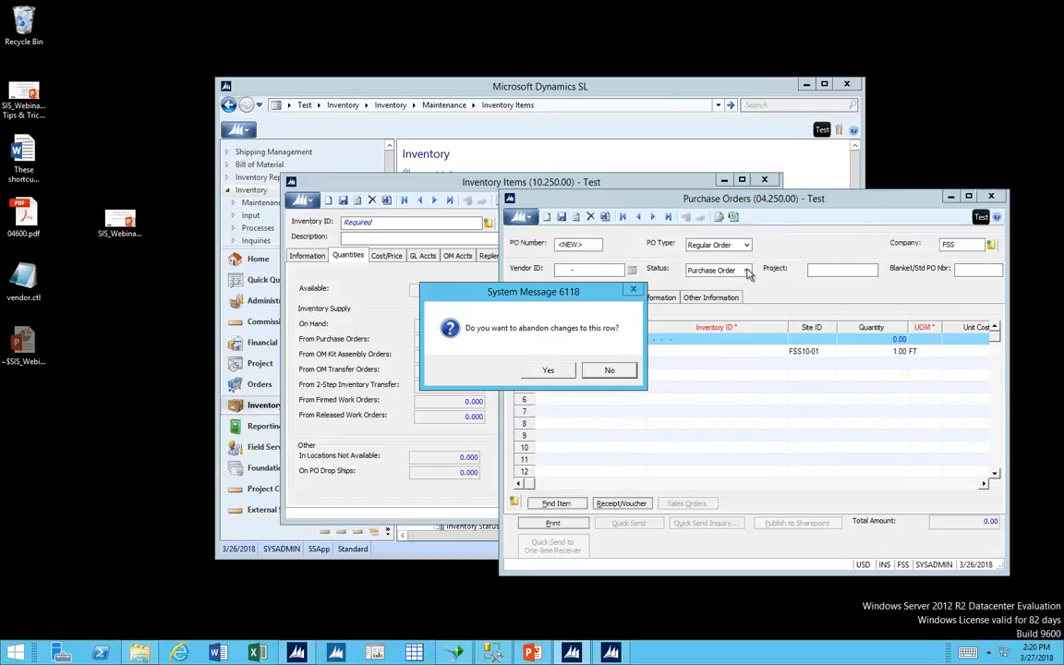
{"action": "left_click", "coordinate": [550, 371]}
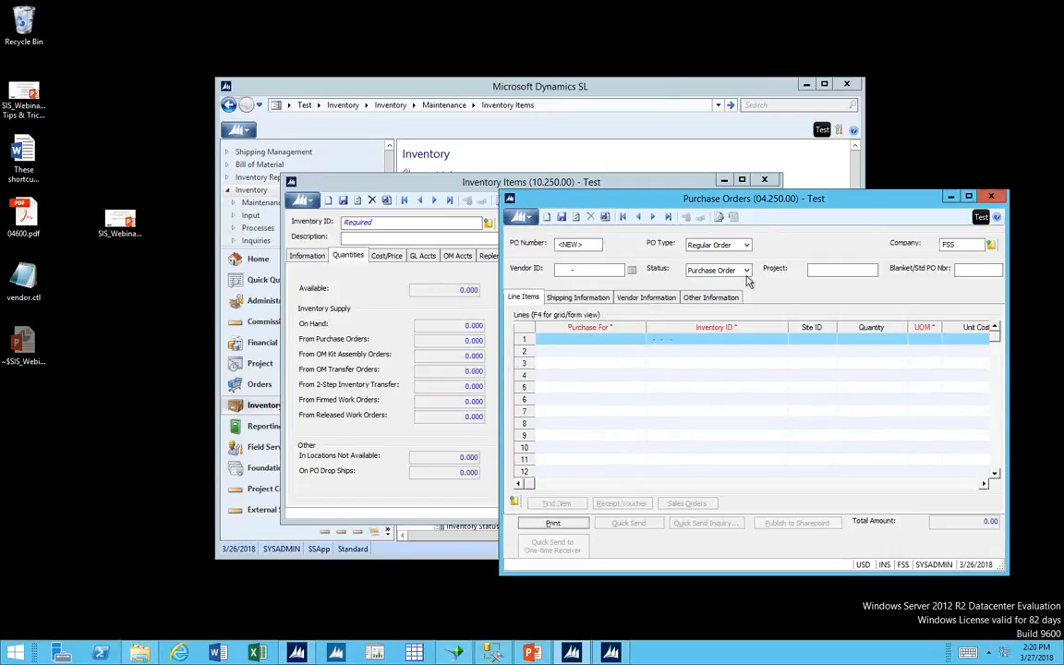
Review the purchase order Status options, keeping Purchase Order selected.
{"action": "left_click", "coordinate": [746, 270]}
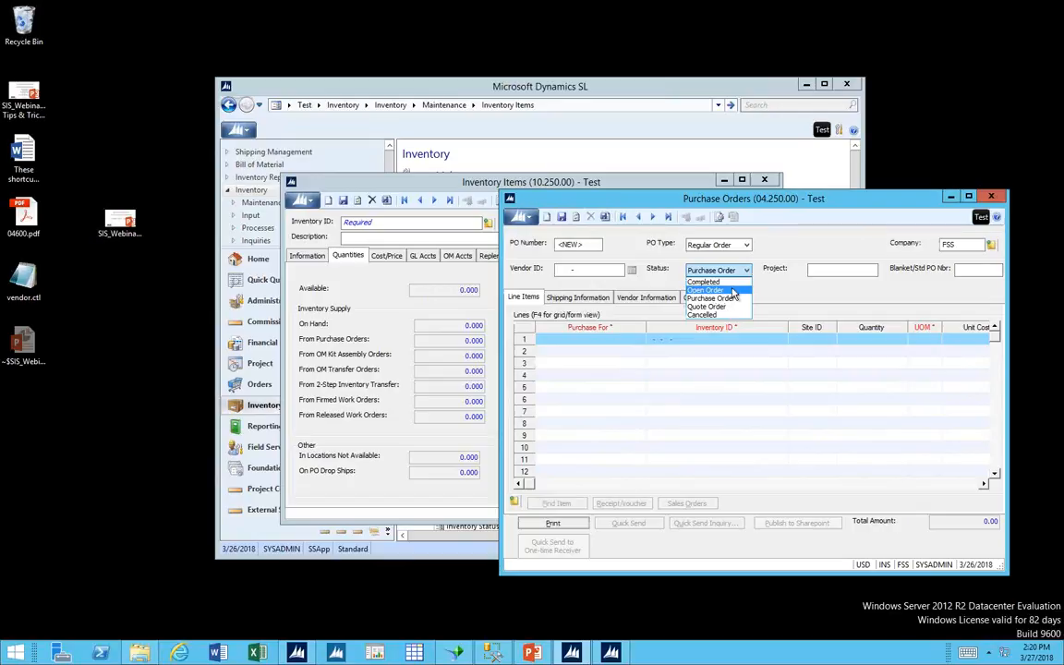
{"action": "left_click", "coordinate": [734, 298]}
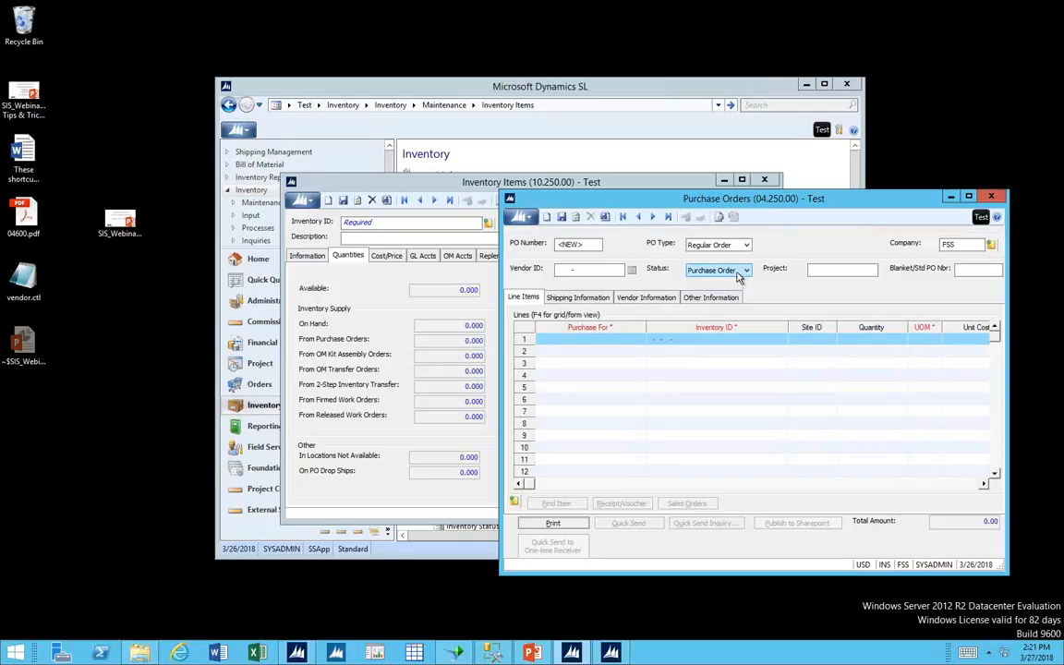
{"action": "left_click", "coordinate": [738, 273]}
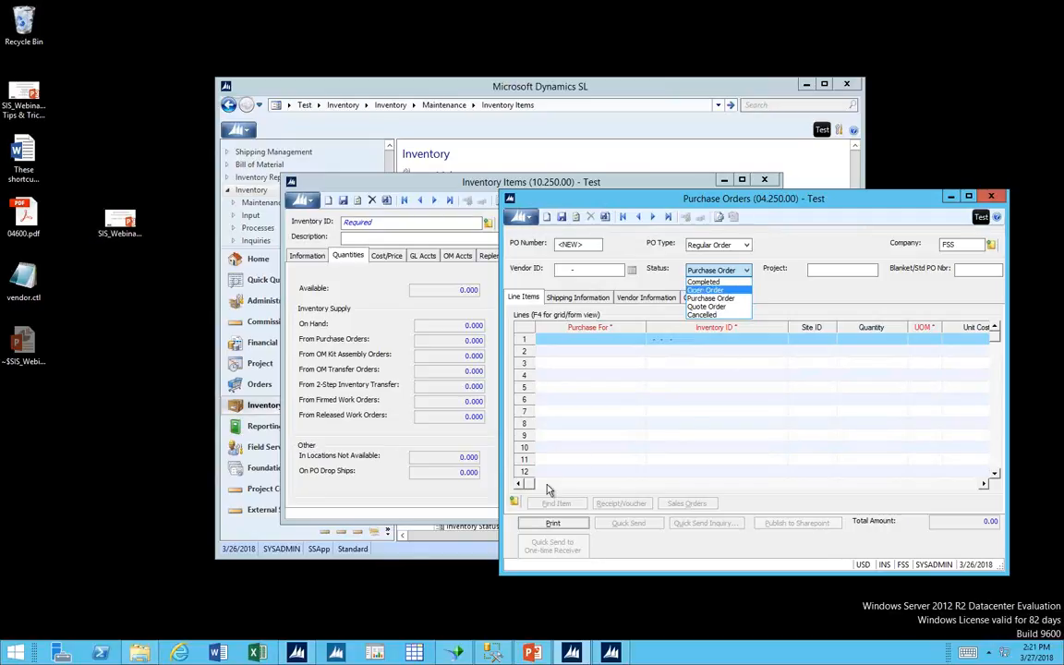
Try Goods for Project Sales Order as the first line's Purchase For type, and abandon the row changes.
{"action": "left_click", "coordinate": [561, 337]}
{"action": "left_click", "coordinate": [570, 339]}
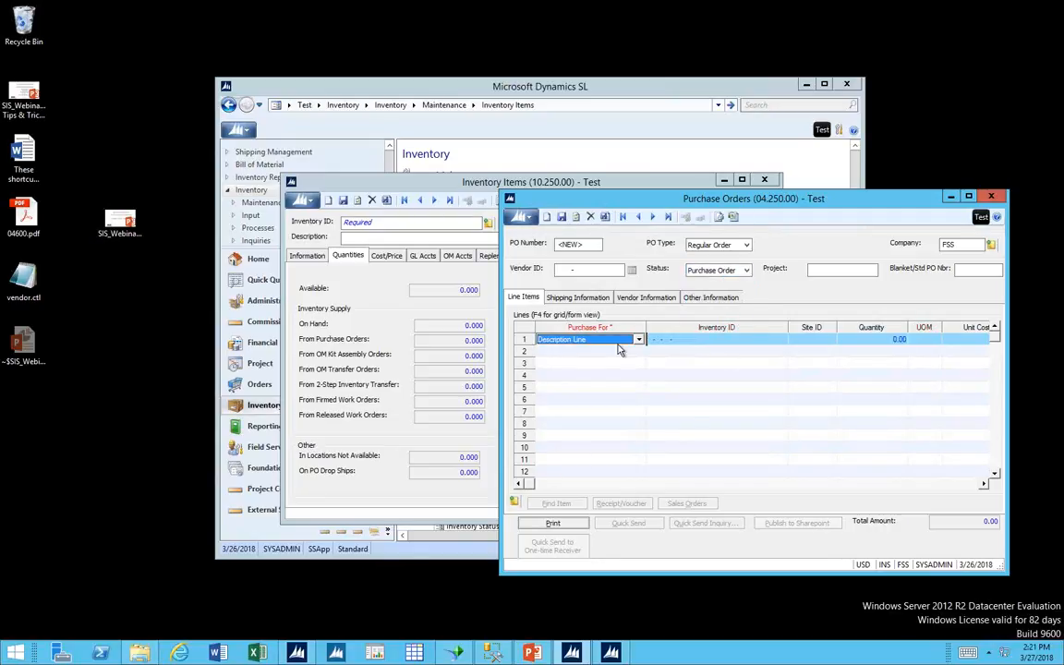
{"action": "left_click", "coordinate": [640, 340]}
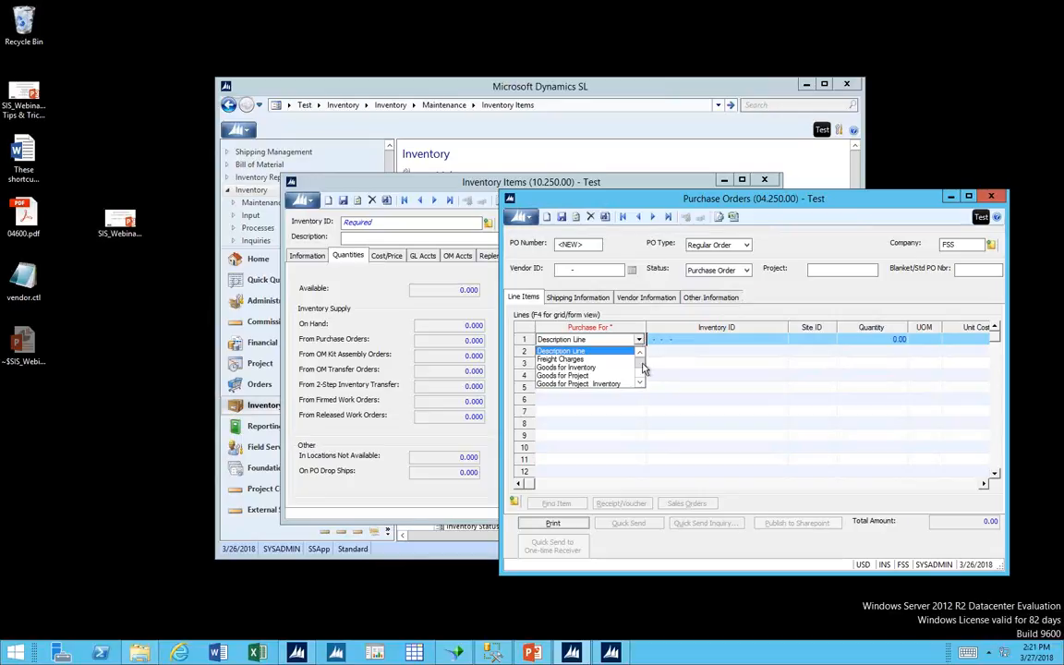
{"action": "scroll", "coordinate": [641, 356], "scroll_direction": "down", "scroll_amount": 2}
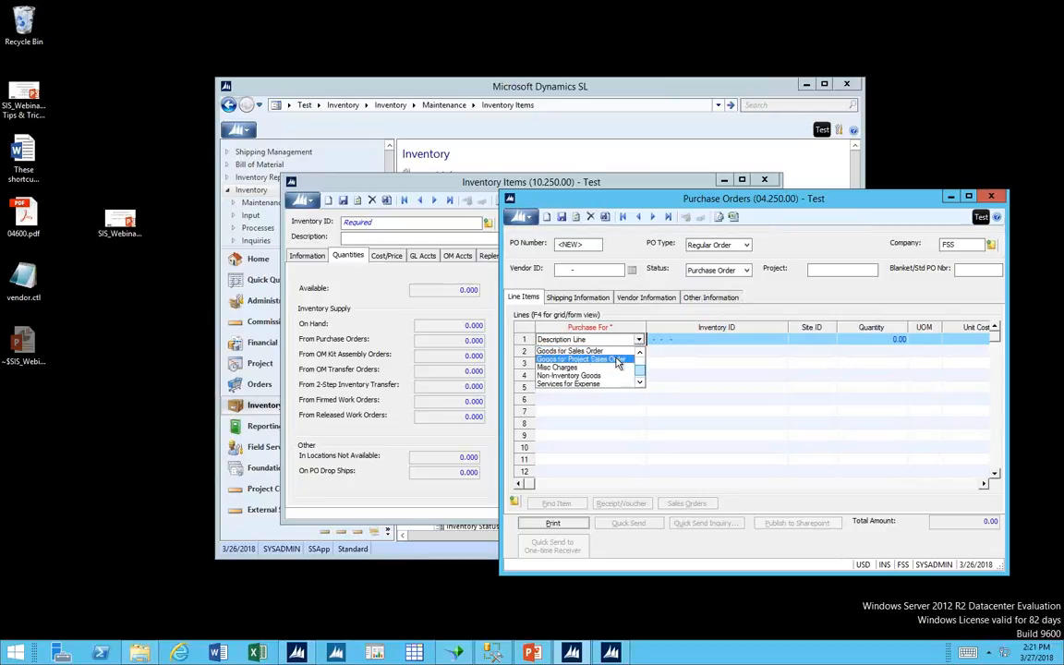
{"action": "left_click", "coordinate": [617, 359]}
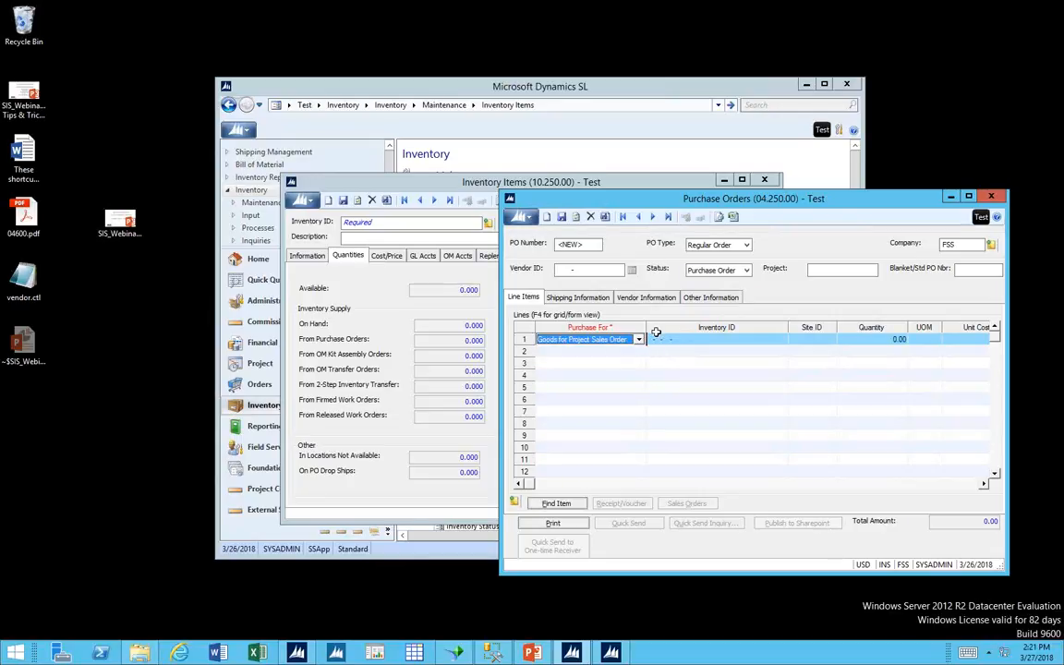
{"action": "left_click", "coordinate": [656, 338]}
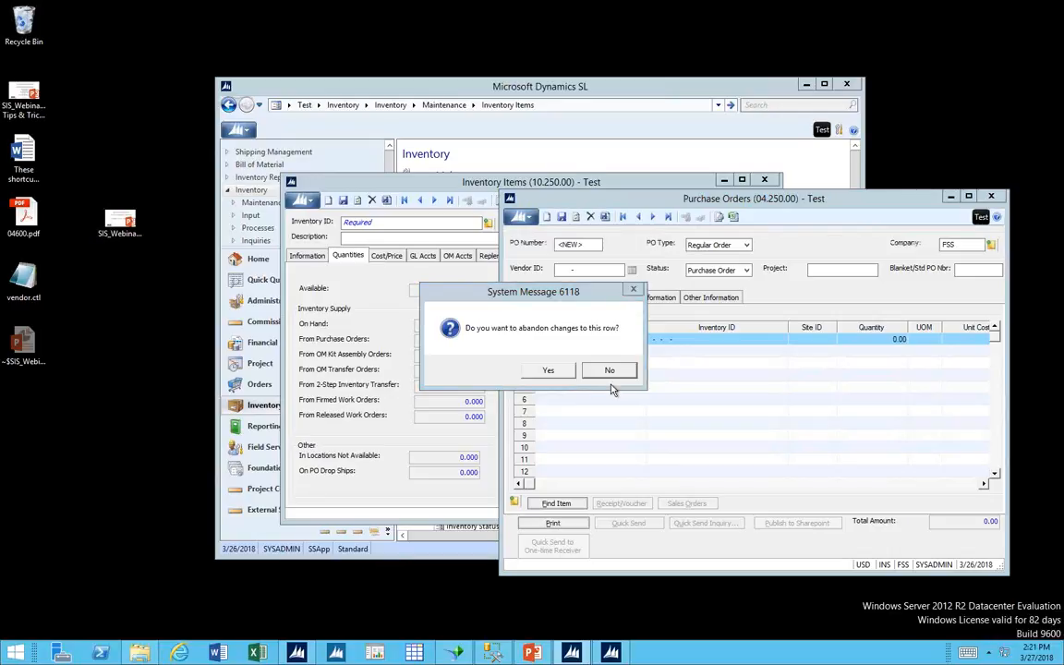
{"action": "left_click", "coordinate": [550, 371]}
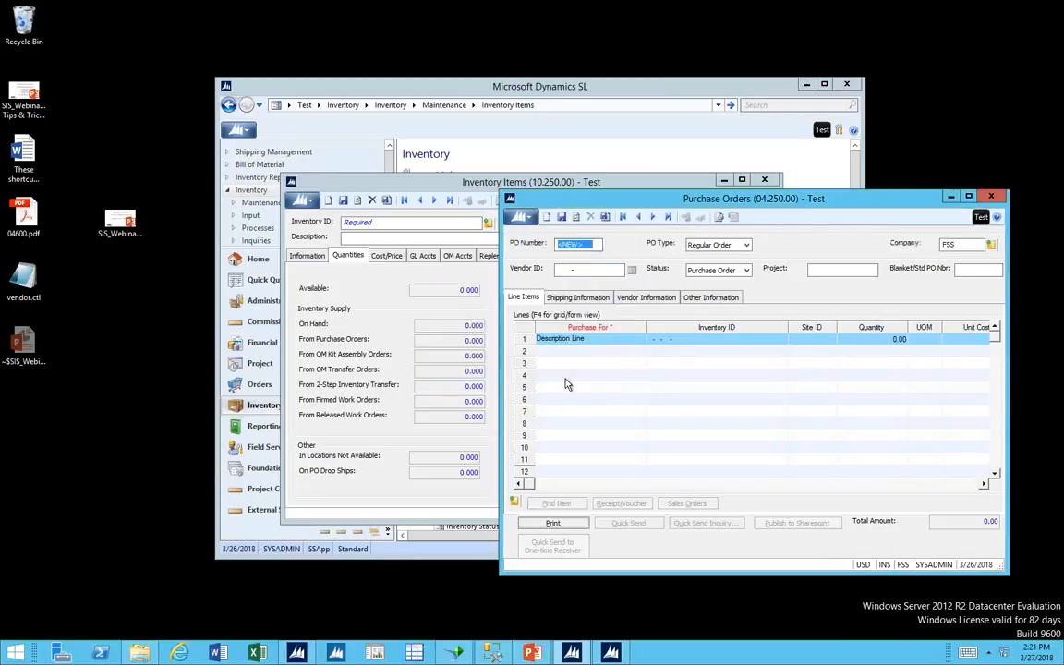
Load the existing purchase order for vendor BAYAREA-001 dated 3/28/2017 or later from the order list, discarding the outstanding changes.
{"action": "key", "text": "F3"}
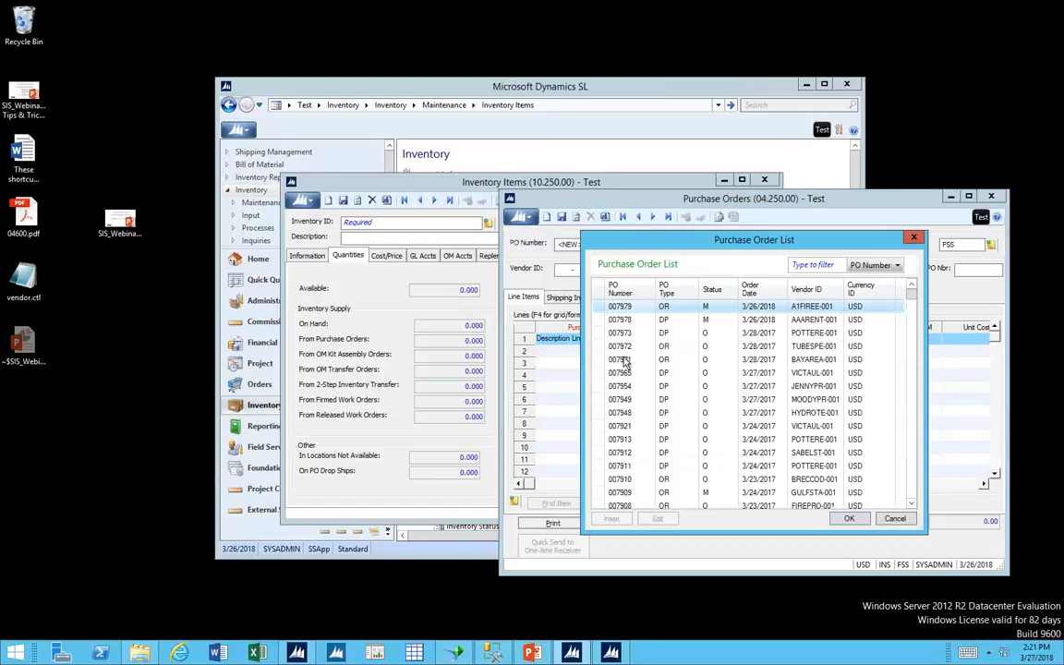
{"action": "double_click", "coordinate": [625, 360]}
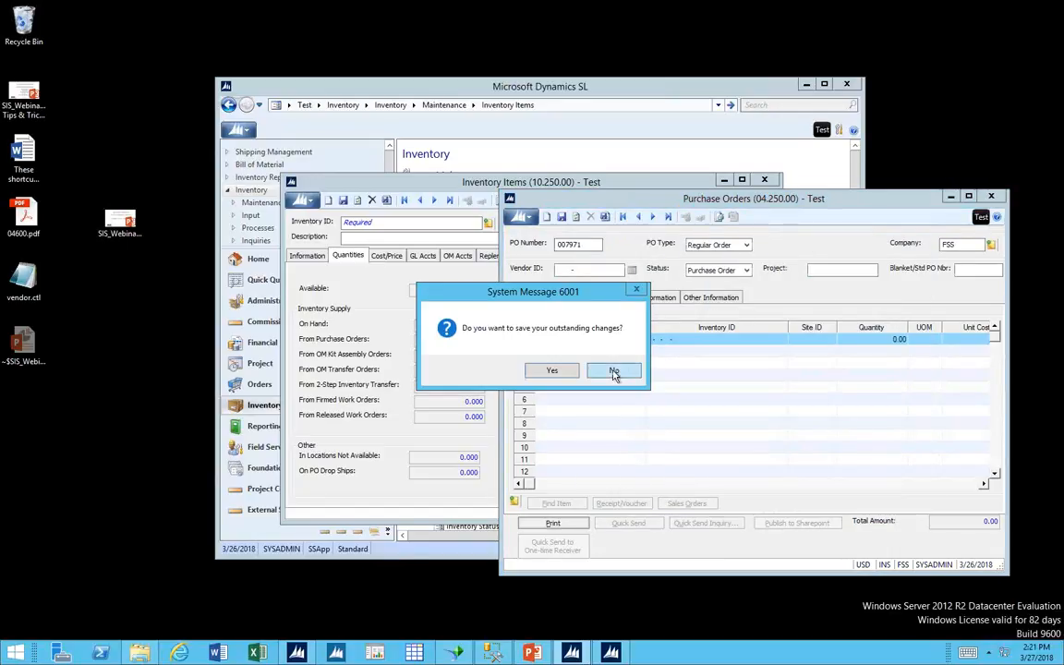
{"action": "left_click", "coordinate": [614, 372]}
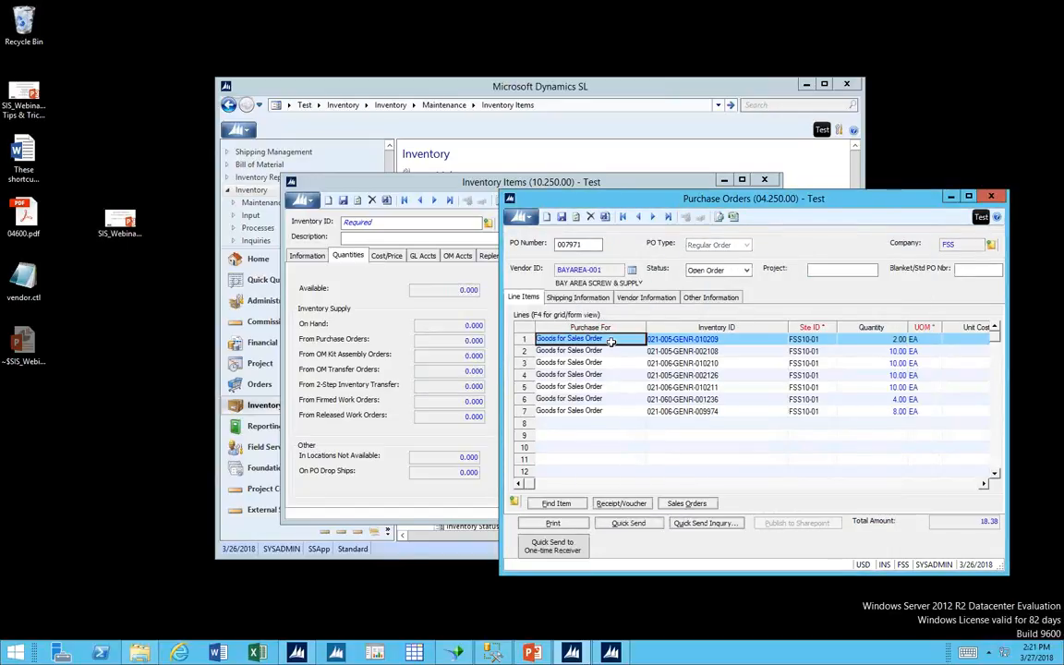
Examine the sales orders linked to the first and second Goods for Sales Order lines.
{"action": "left_click", "coordinate": [686, 503]}
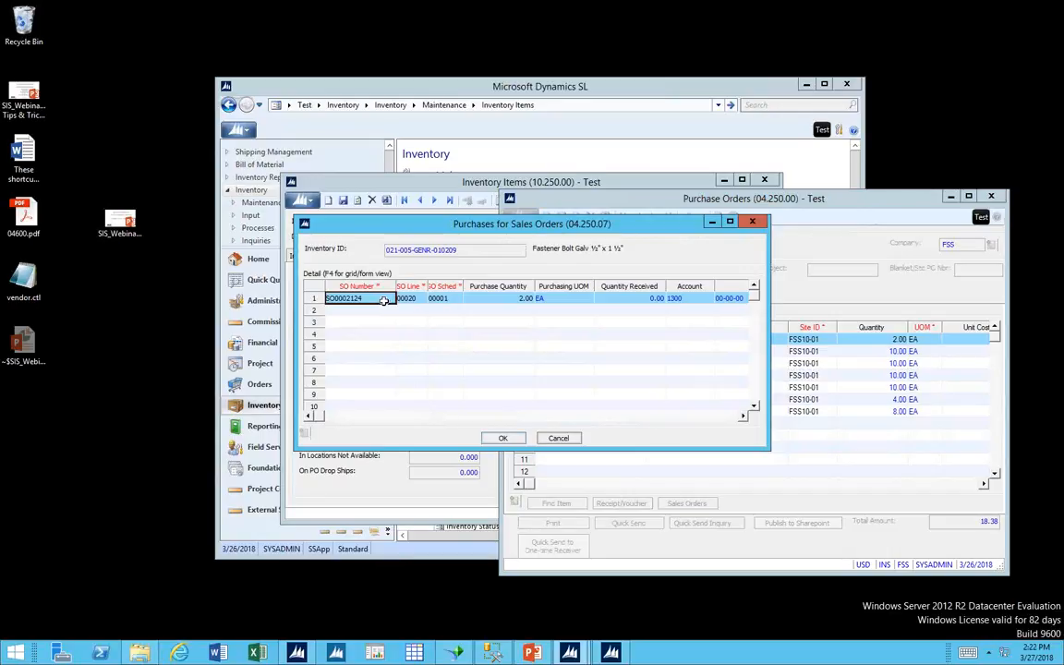
{"action": "left_click", "coordinate": [558, 438]}
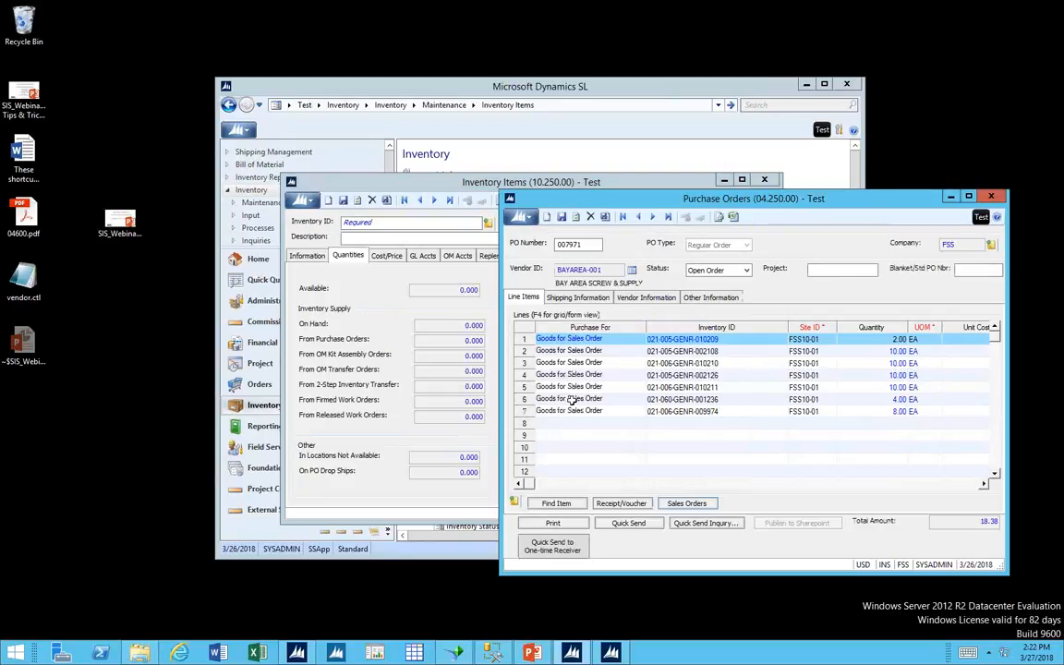
{"action": "left_click", "coordinate": [601, 352]}
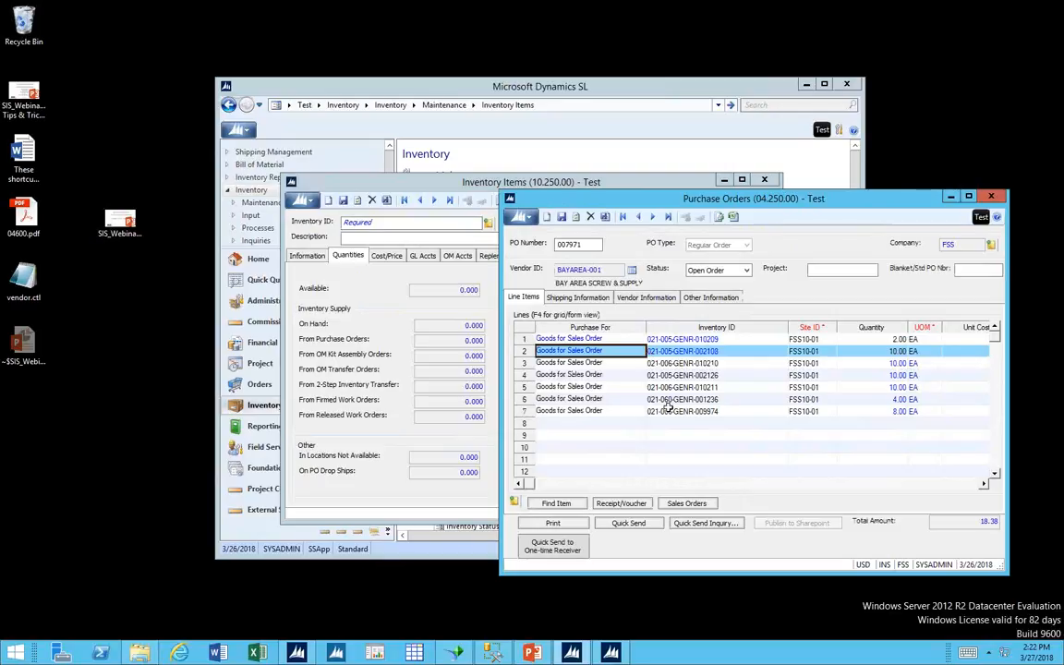
{"action": "left_click", "coordinate": [689, 503]}
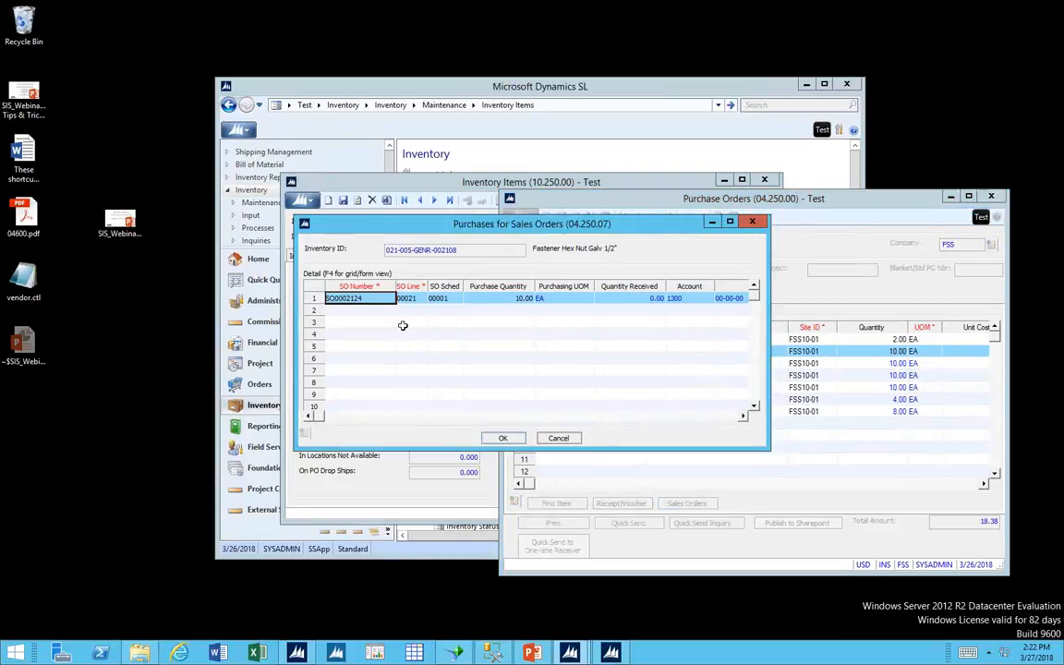
Look up the sales orders available for a second link on item 021-005-GENR-002108, and leave the links without adding one.
{"action": "left_click", "coordinate": [372, 313]}
{"action": "key", "text": "F3"}
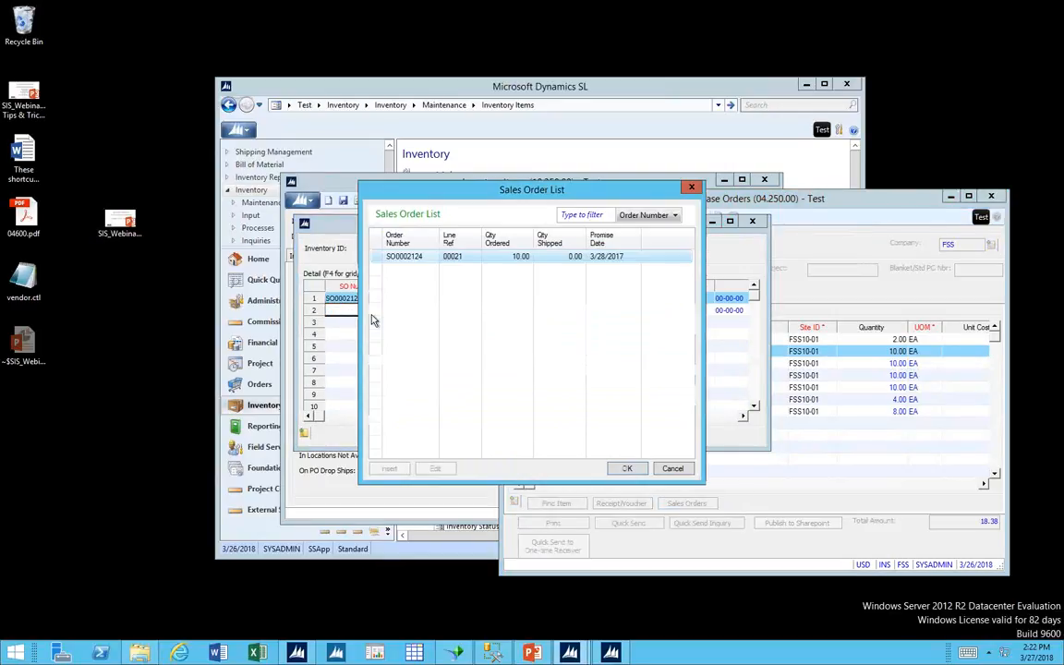
{"action": "left_click", "coordinate": [676, 470]}
{"action": "left_click", "coordinate": [567, 441]}
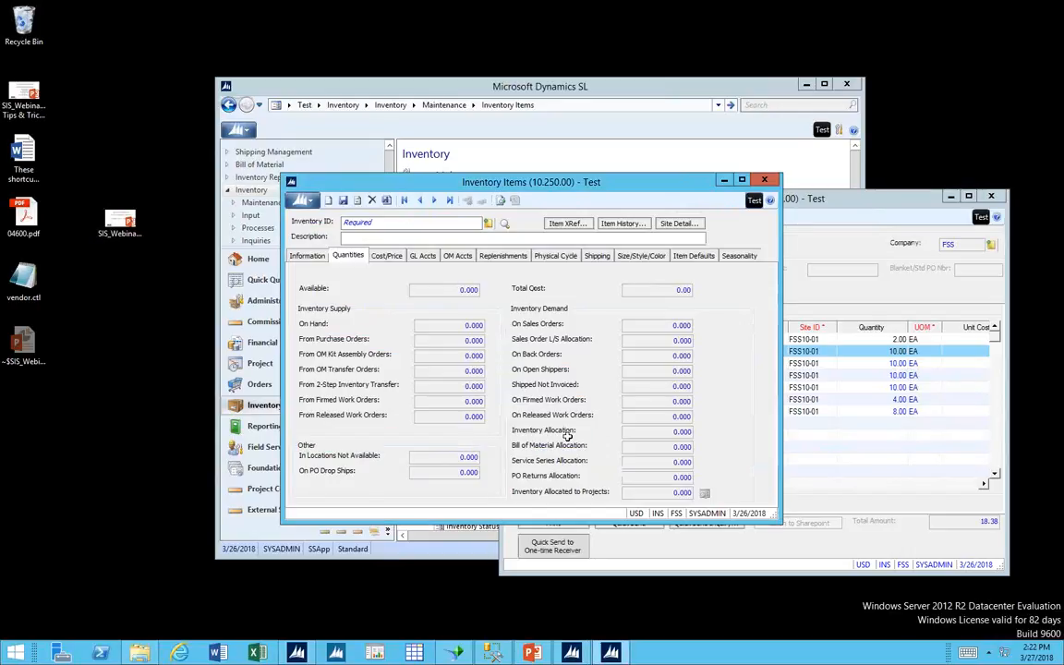
Close the purchase order without saving its outstanding changes, and close the Inventory Items screen.
{"action": "left_click", "coordinate": [600, 364]}
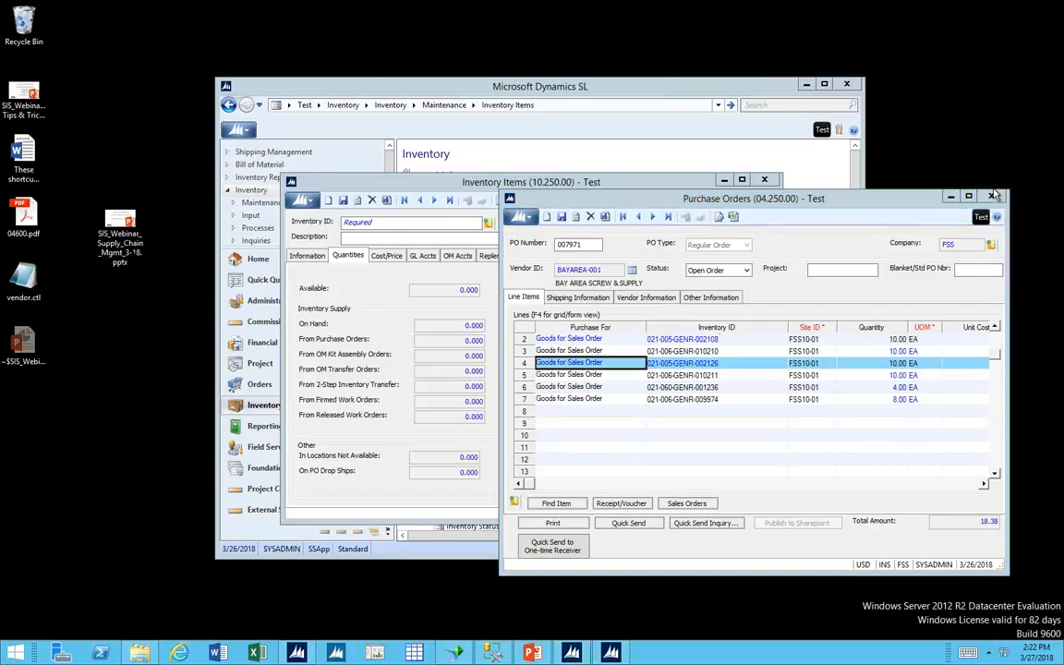
{"action": "left_click", "coordinate": [991, 196]}
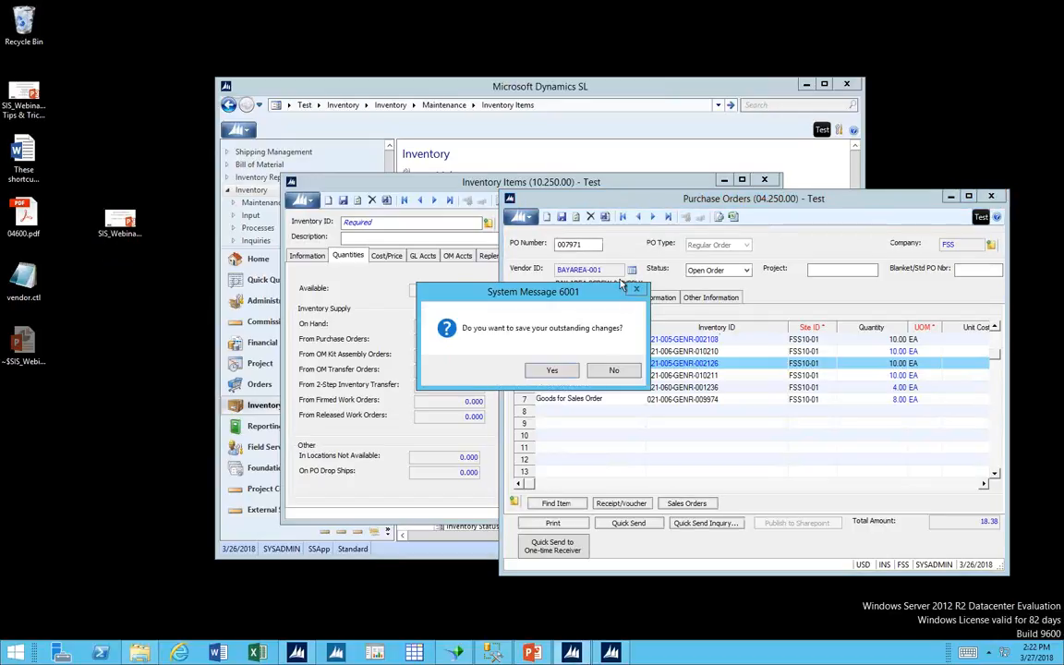
{"action": "left_click", "coordinate": [614, 370]}
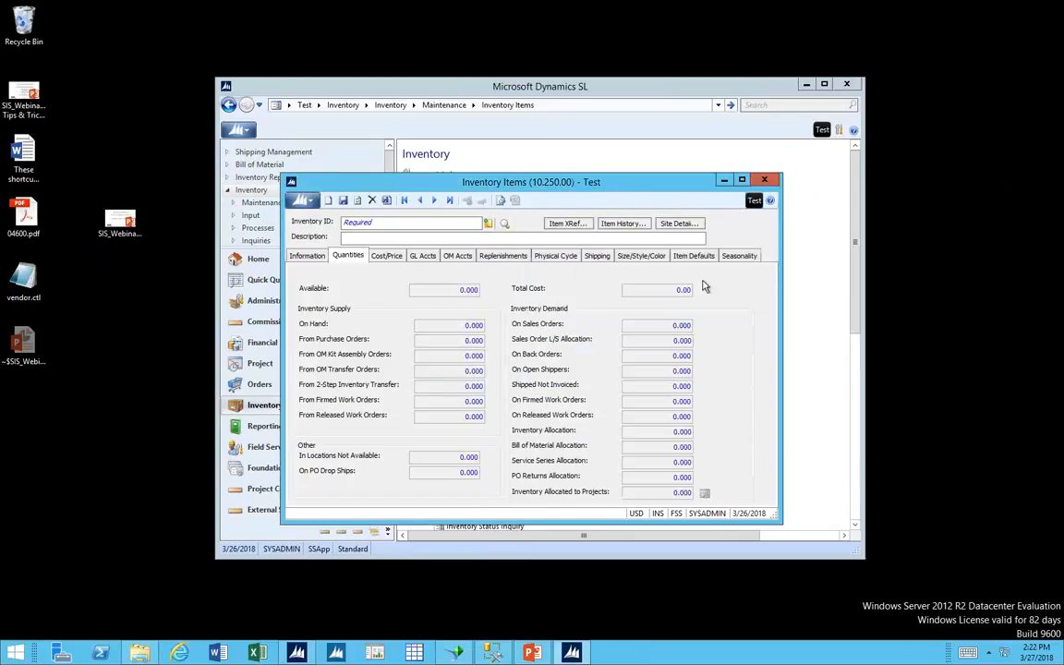
{"action": "left_click", "coordinate": [763, 181]}
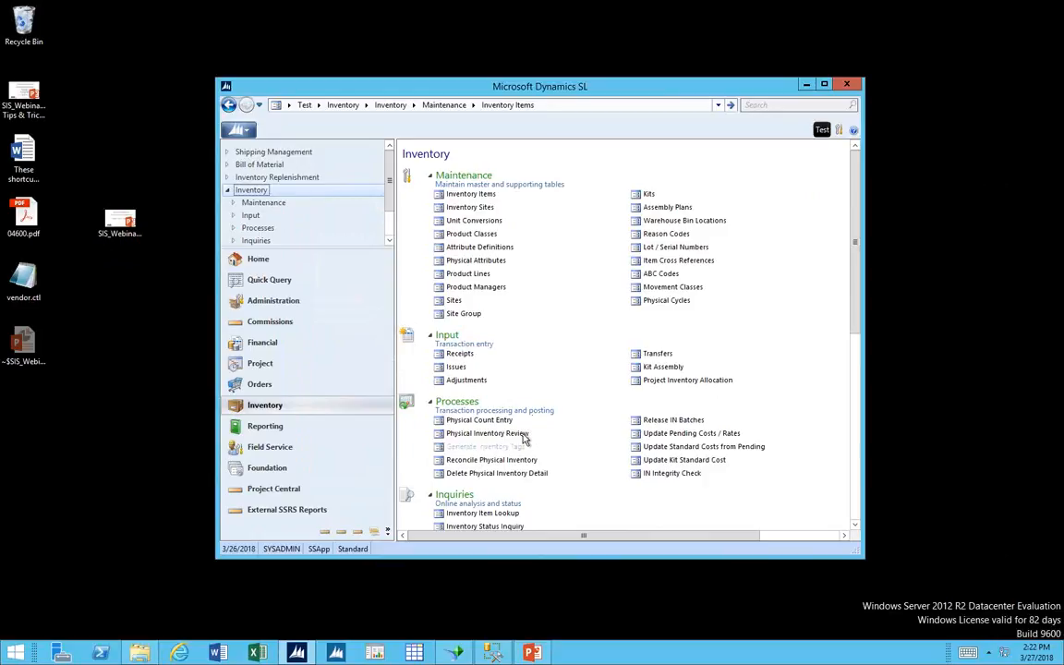
Review the default purchasing accounts and subaccounts in PO Setup, and close the setup without changes.
{"action": "scroll", "coordinate": [546, 422], "scroll_direction": "down", "scroll_amount": 3}
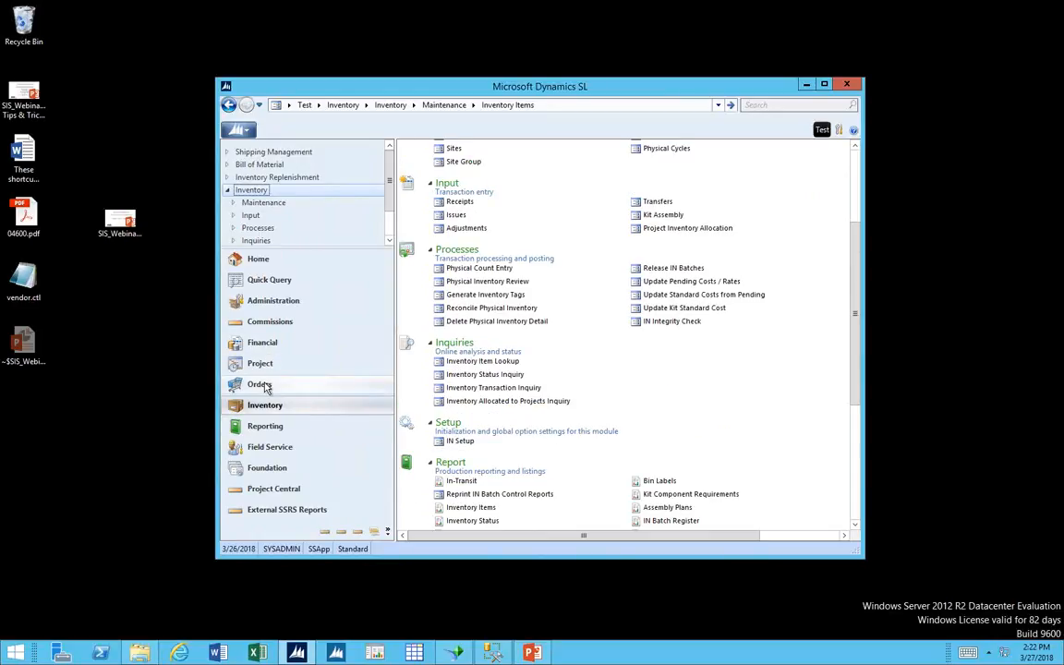
{"action": "left_click", "coordinate": [263, 384]}
{"action": "left_click", "coordinate": [461, 407]}
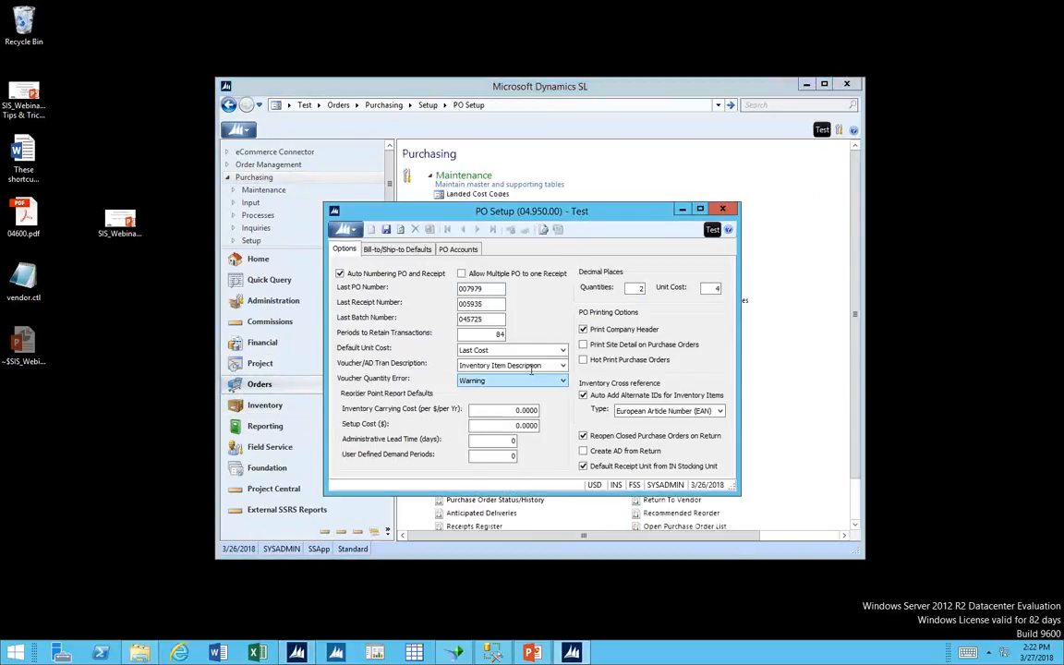
{"action": "left_click", "coordinate": [458, 250]}
{"action": "left_click", "coordinate": [445, 248]}
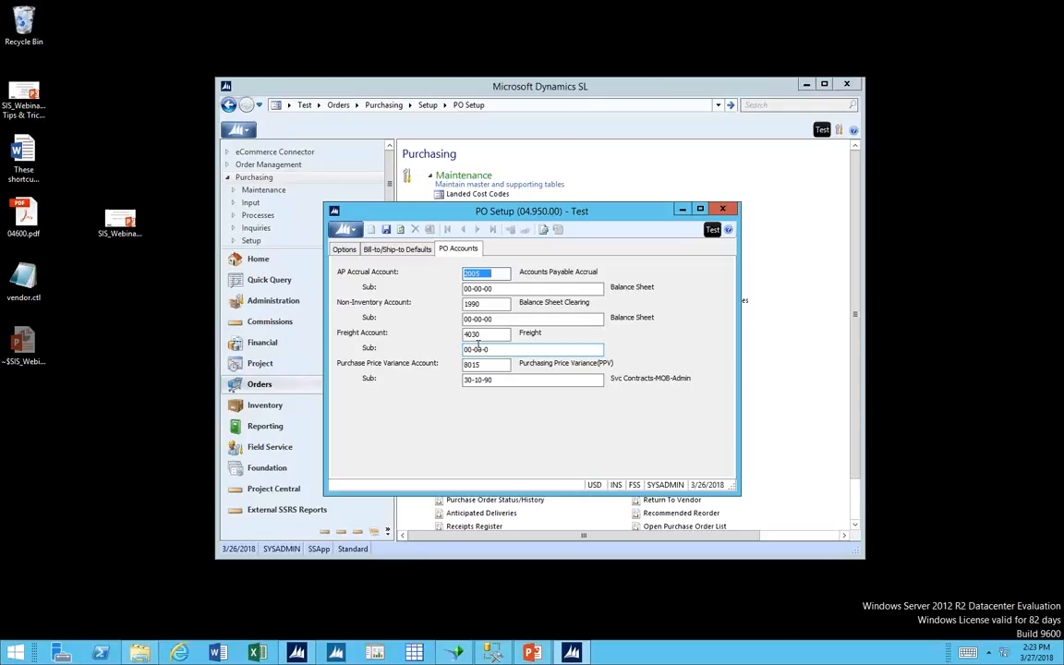
{"action": "left_click", "coordinate": [725, 209]}
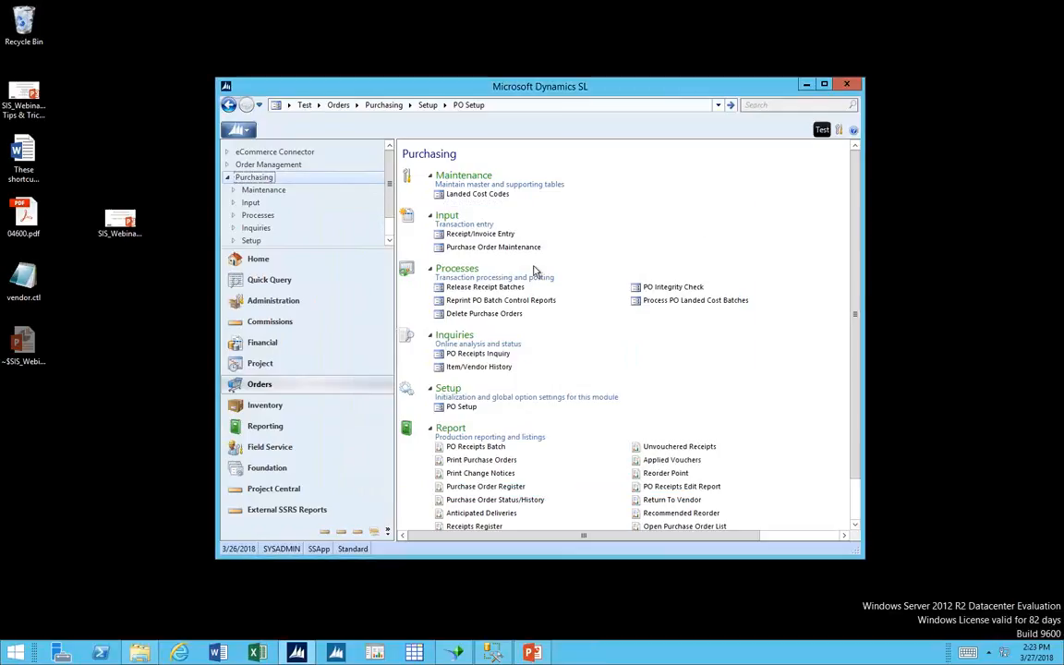
Examine the purchase order lookup for the PO Nbr in Voucher and Adjustment Entry, and close the voucher screen.
{"action": "left_click", "coordinate": [284, 342]}
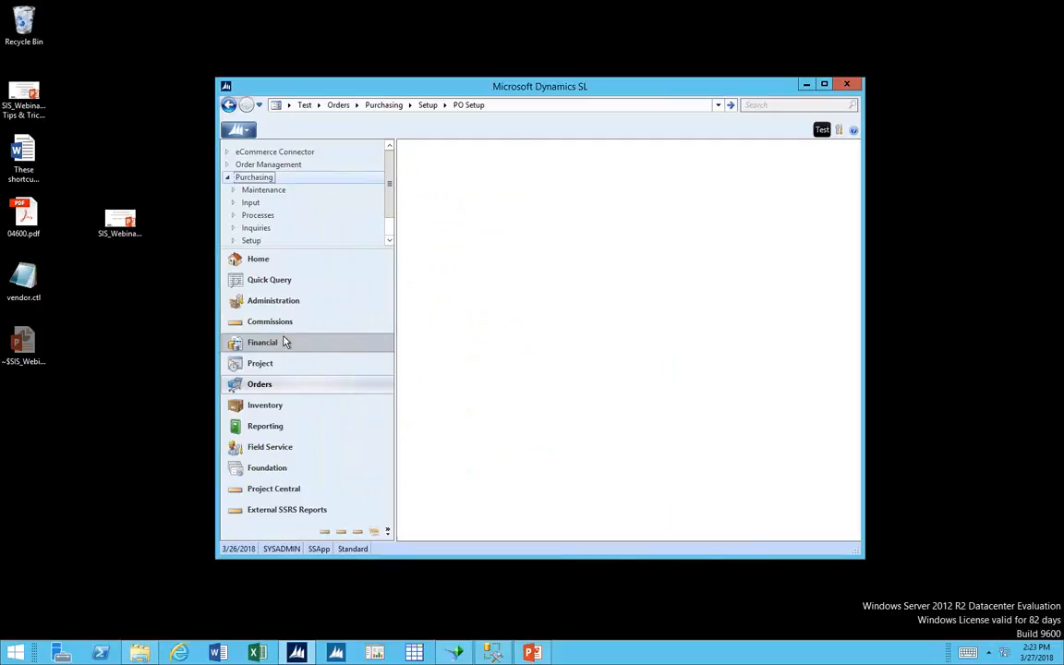
{"action": "left_click", "coordinate": [470, 262]}
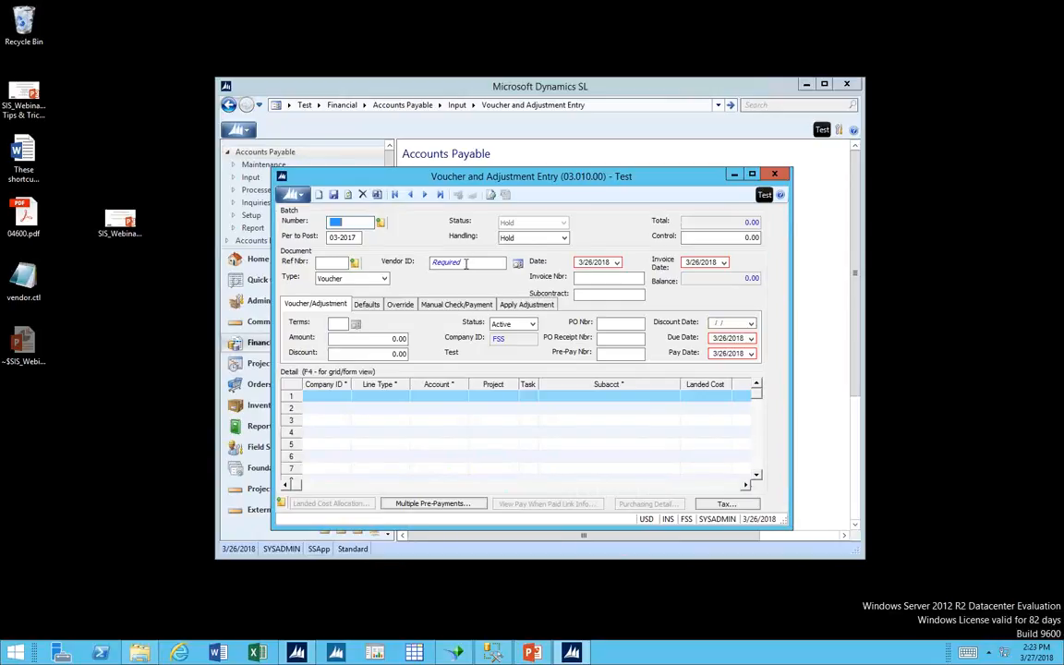
{"action": "left_click", "coordinate": [610, 324]}
{"action": "key", "text": "F3"}
{"action": "left_click", "coordinate": [671, 484]}
{"action": "left_click", "coordinate": [774, 175]}
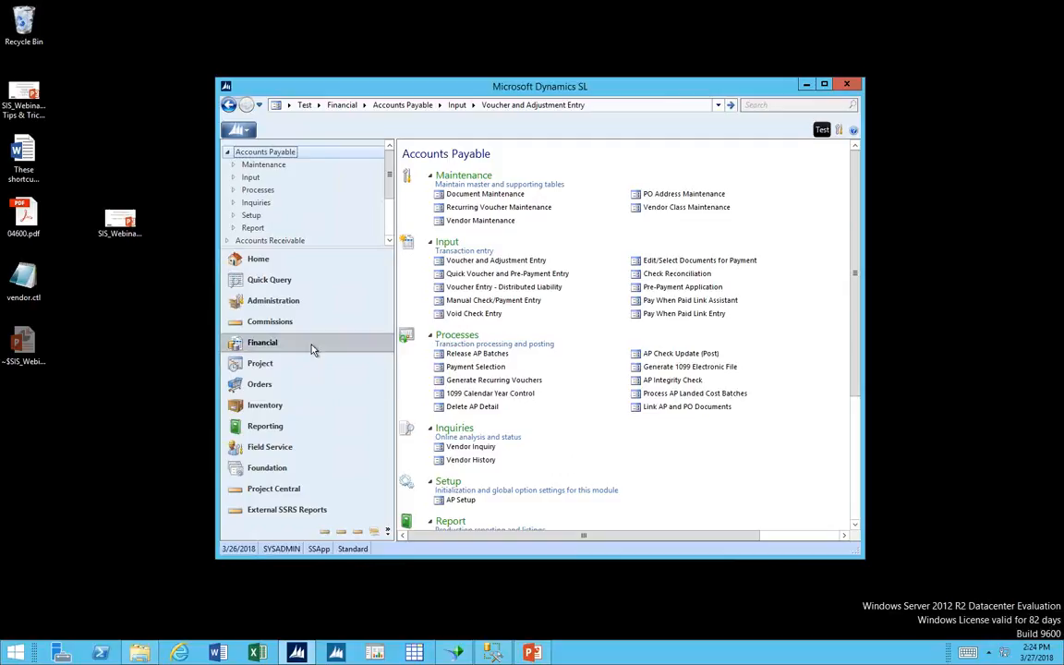
Look through the General Ledger functions for its inquiries and reports.
{"action": "left_click", "coordinate": [228, 152]}
{"action": "left_click", "coordinate": [262, 202]}
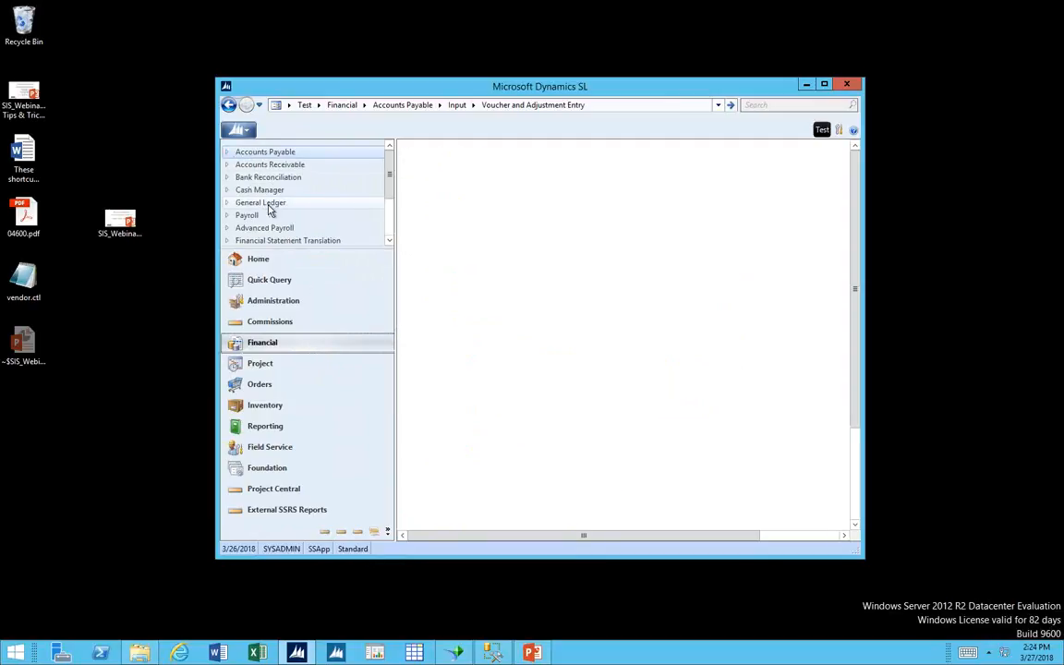
{"action": "scroll", "coordinate": [503, 483], "scroll_direction": "down", "scroll_amount": 3}
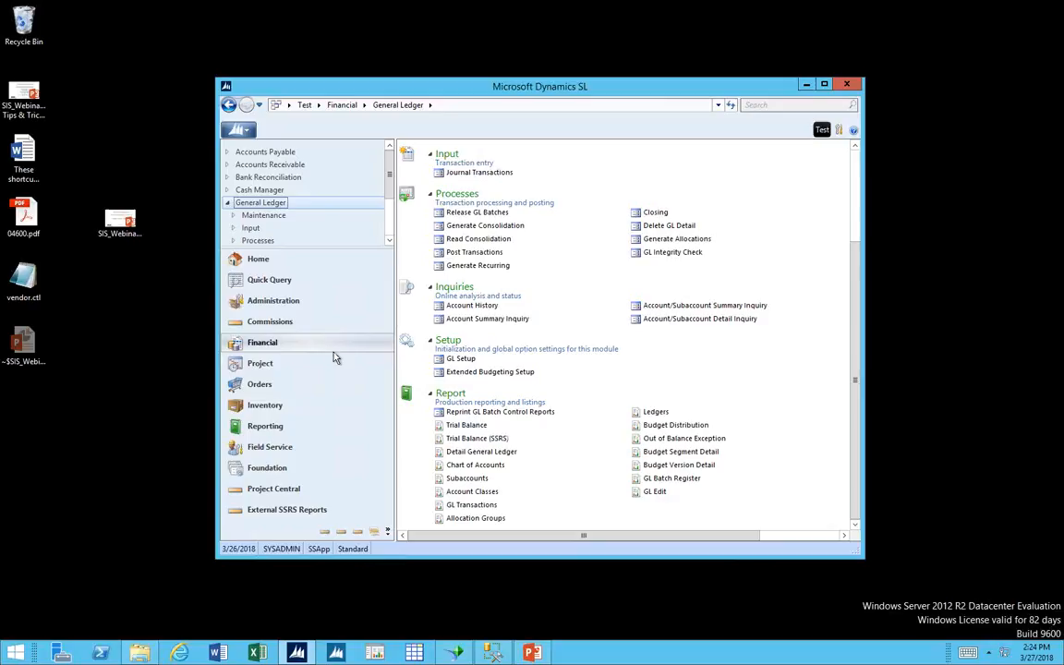
Open the Purchasing module's Unvouchered Receipts report and set its beginning period to 01-1950.
{"action": "left_click", "coordinate": [297, 387]}
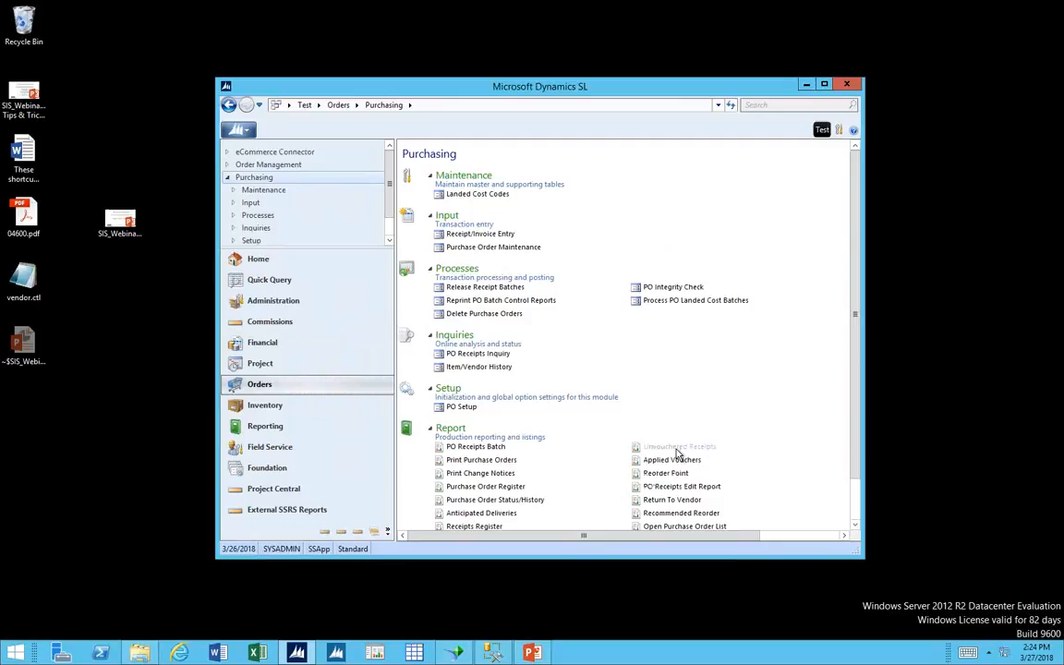
{"action": "left_click", "coordinate": [679, 447]}
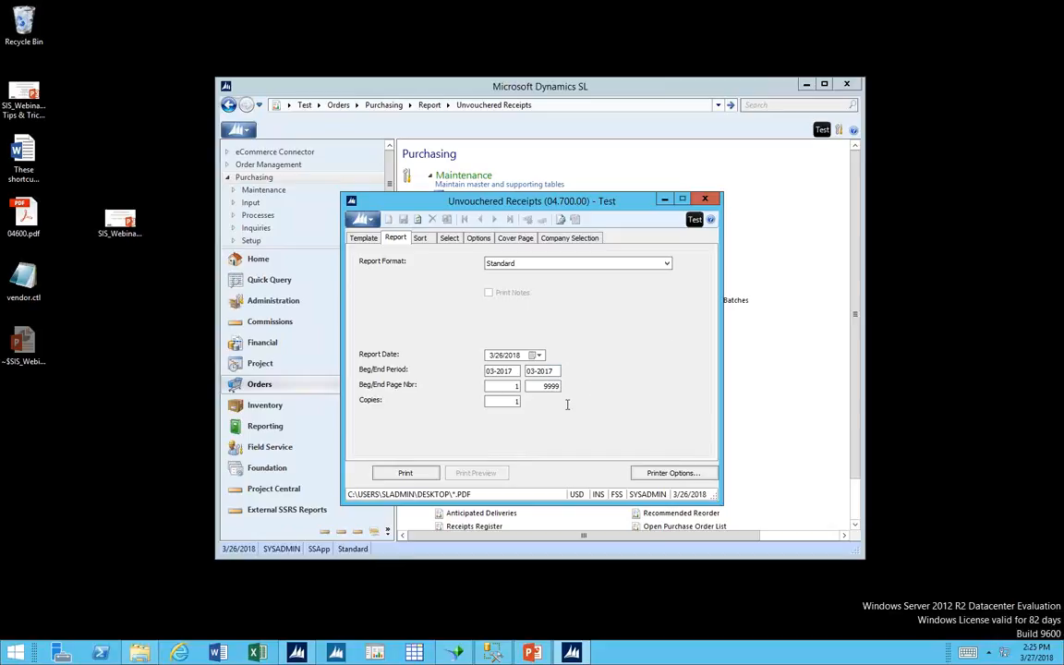
{"action": "left_click", "coordinate": [513, 371]}
{"action": "type", "text": "01-1950"}
Turn off printing to file in the Unvouchered Receipts printer options.
{"action": "left_click", "coordinate": [647, 473]}
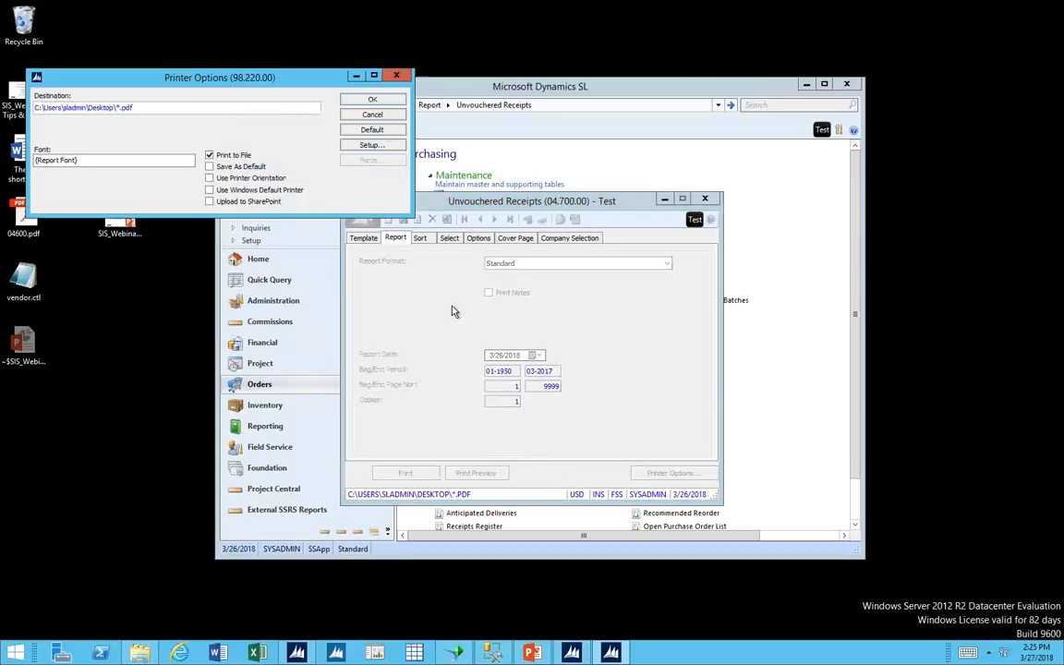
{"action": "left_click", "coordinate": [209, 155]}
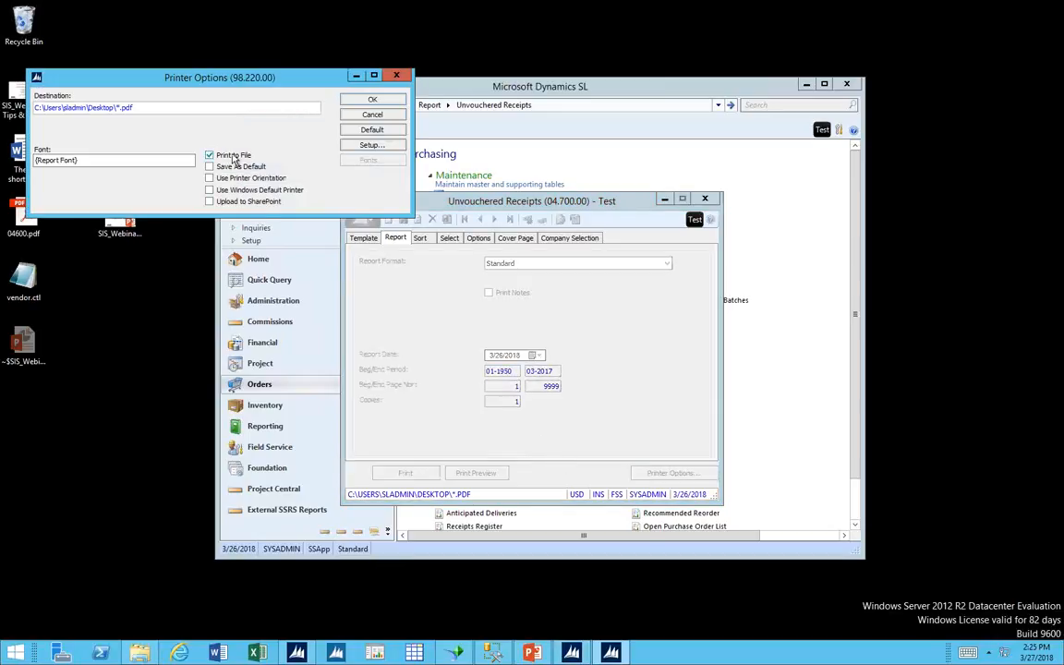
{"action": "left_click", "coordinate": [370, 100]}
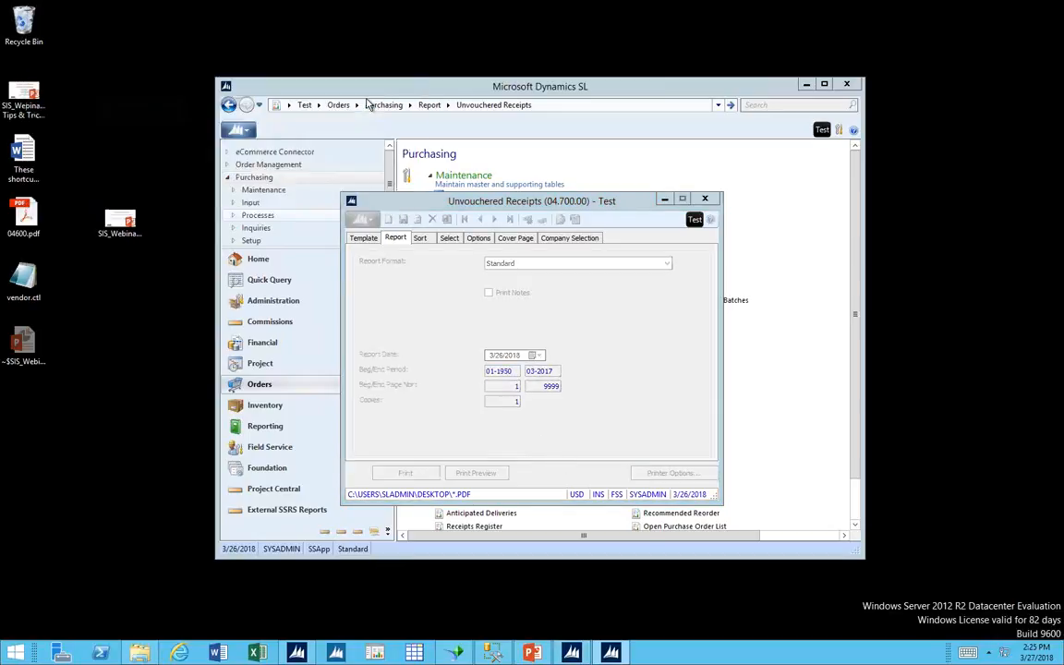
Preview the Unvouchered Receipts report in Standard format, and close the preview.
{"action": "left_click", "coordinate": [524, 267]}
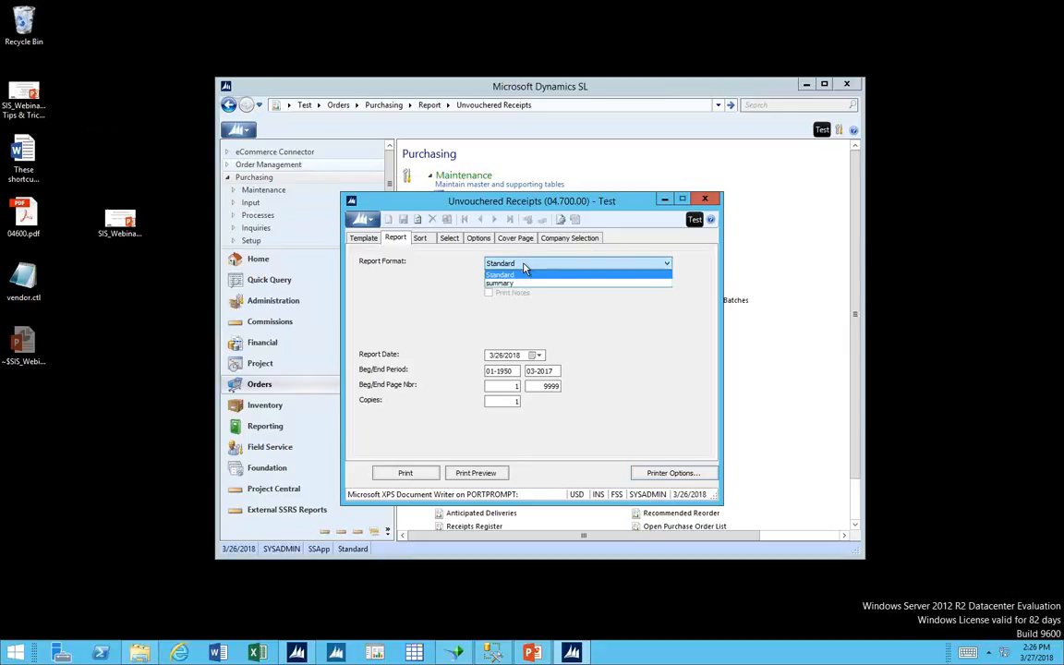
{"action": "left_click", "coordinate": [524, 272]}
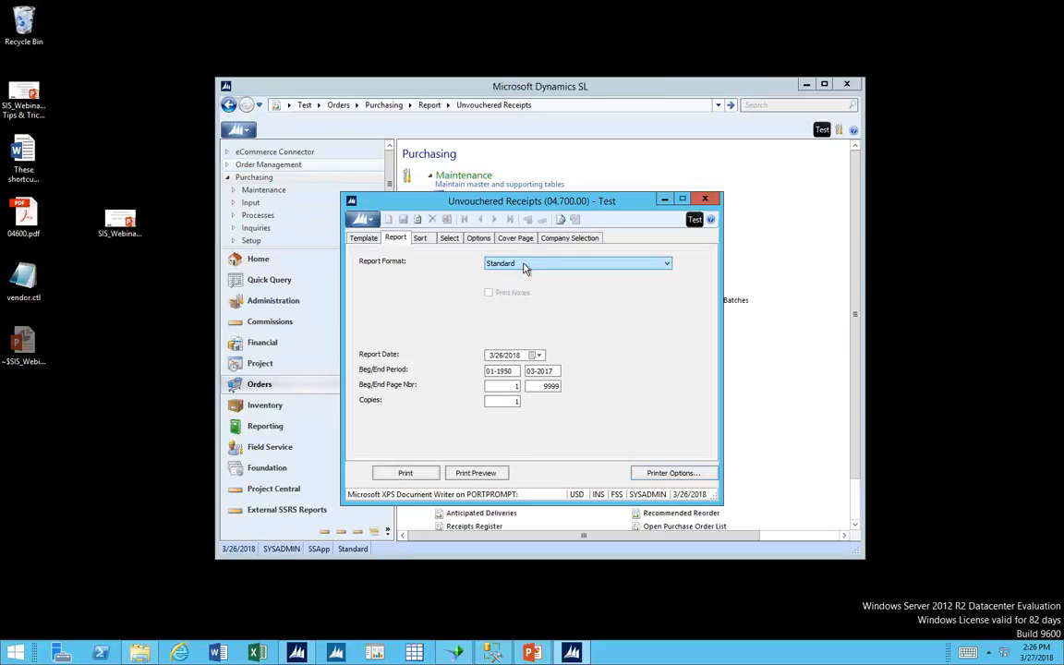
{"action": "left_click", "coordinate": [507, 473]}
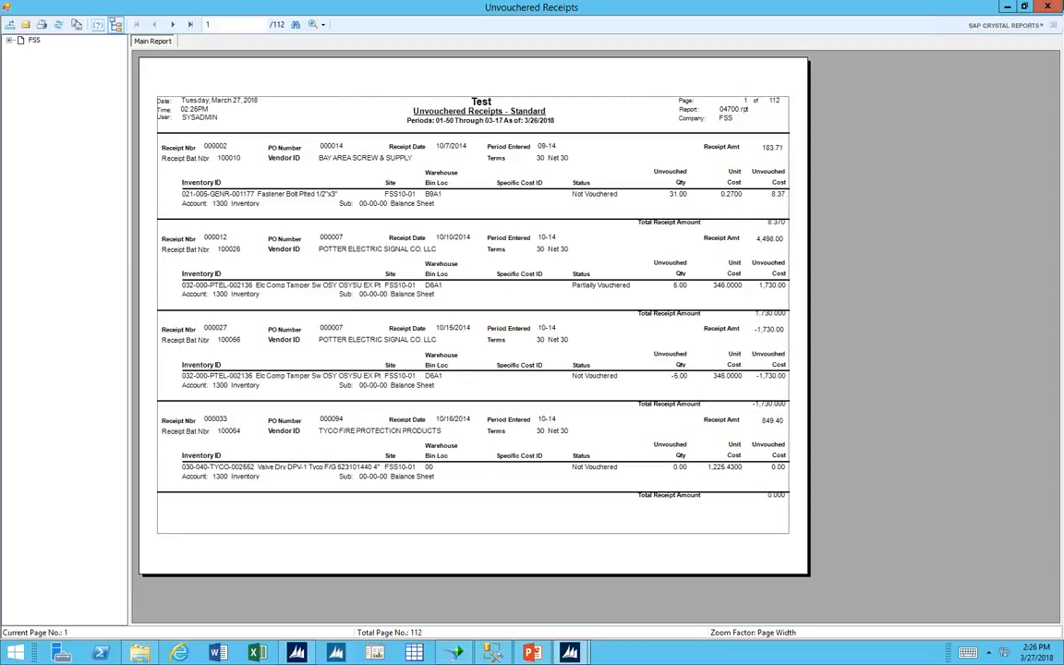
{"action": "left_click", "coordinate": [1053, 8]}
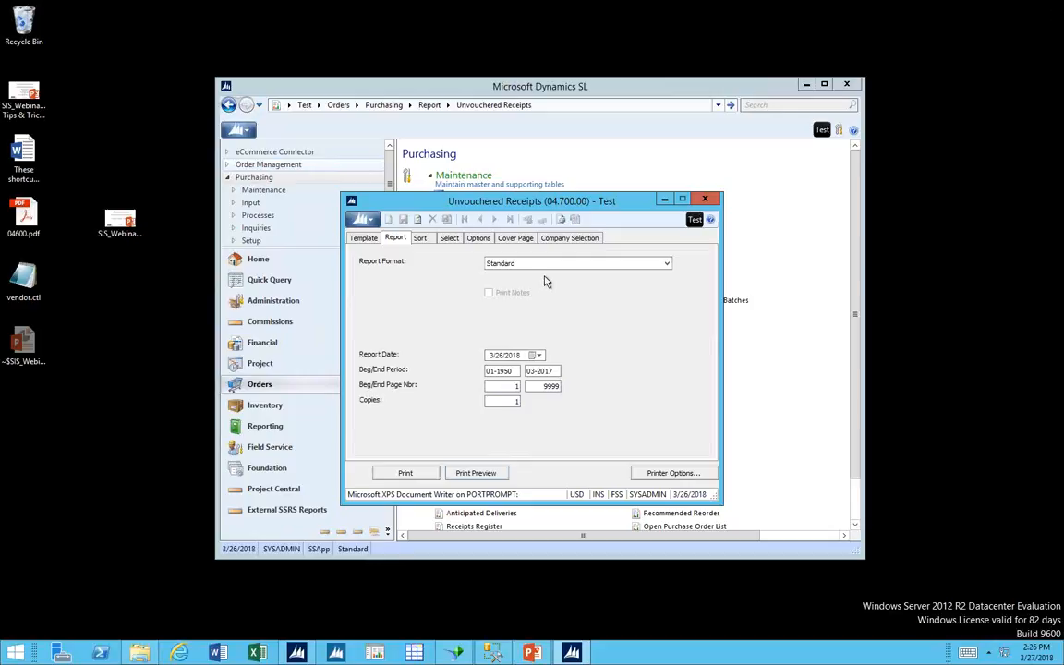
Preview the Unvouchered Receipts report in summary format, and close both the preview and the report screen.
{"action": "left_click", "coordinate": [551, 265]}
{"action": "left_click", "coordinate": [538, 284]}
{"action": "left_click", "coordinate": [498, 476]}
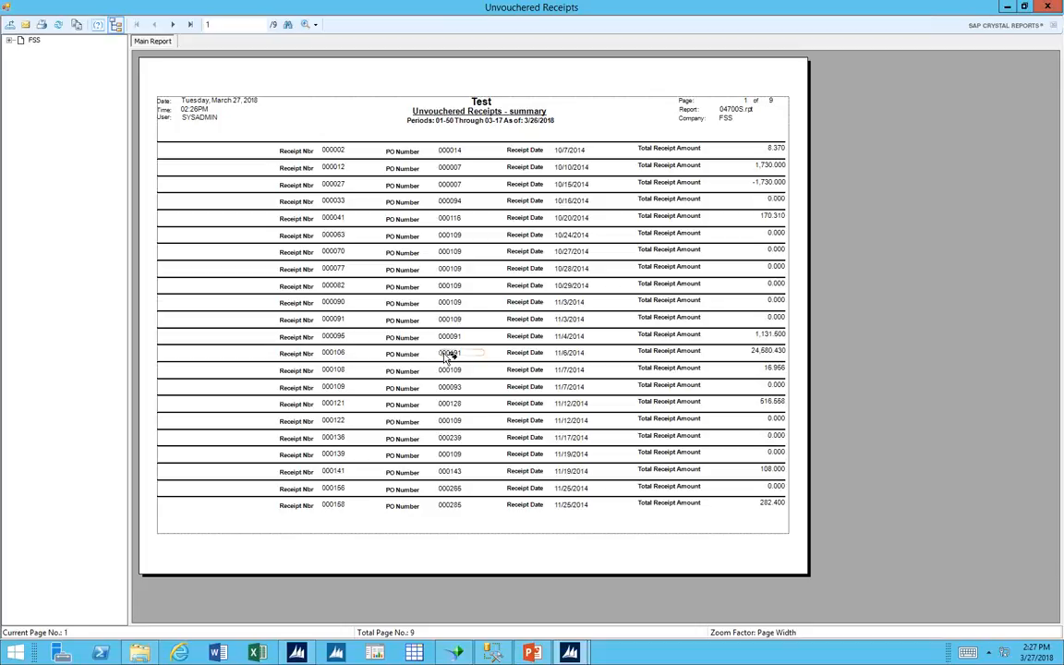
{"action": "left_click", "coordinate": [1049, 8]}
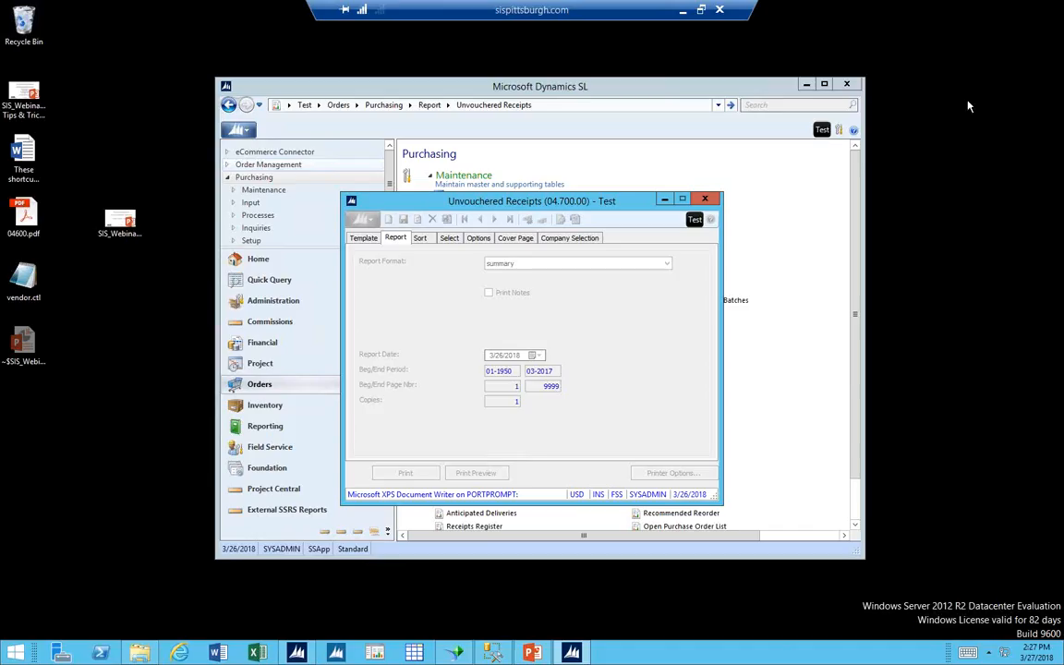
{"action": "left_click", "coordinate": [705, 200]}
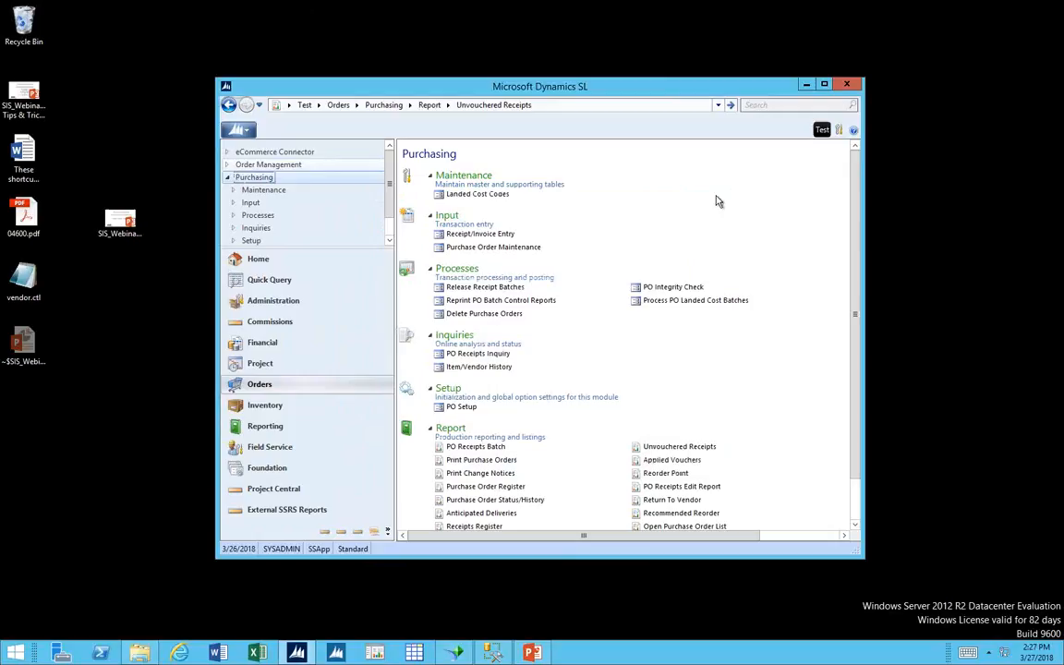
Examine the Link AP and PO Documents process in Accounts Payable, and close it without linking transactions.
{"action": "left_click", "coordinate": [291, 349]}
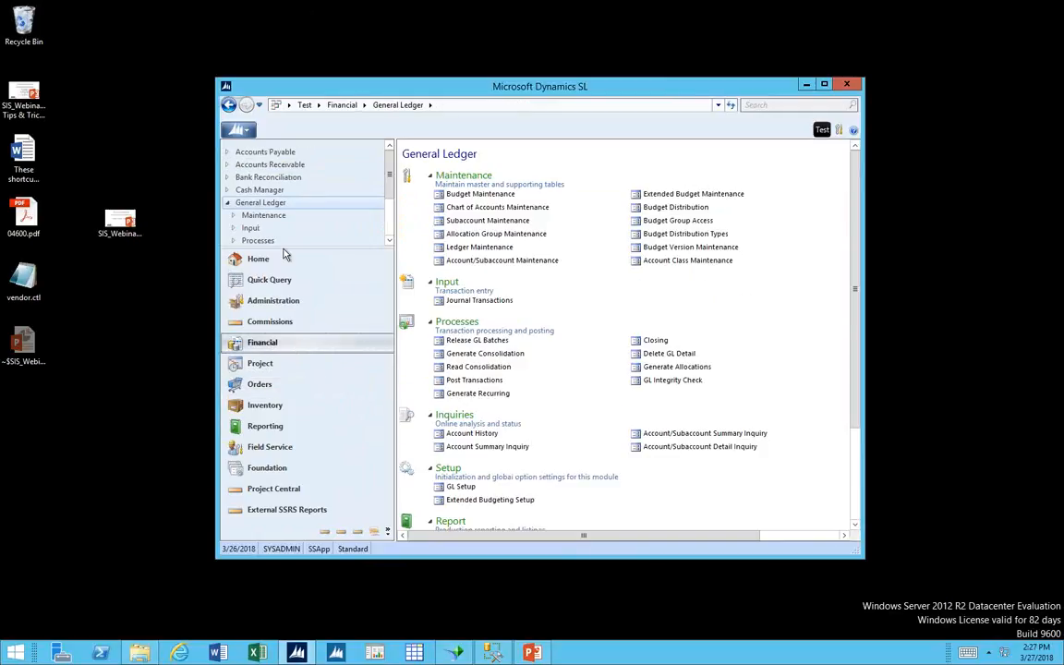
{"action": "left_click", "coordinate": [275, 153]}
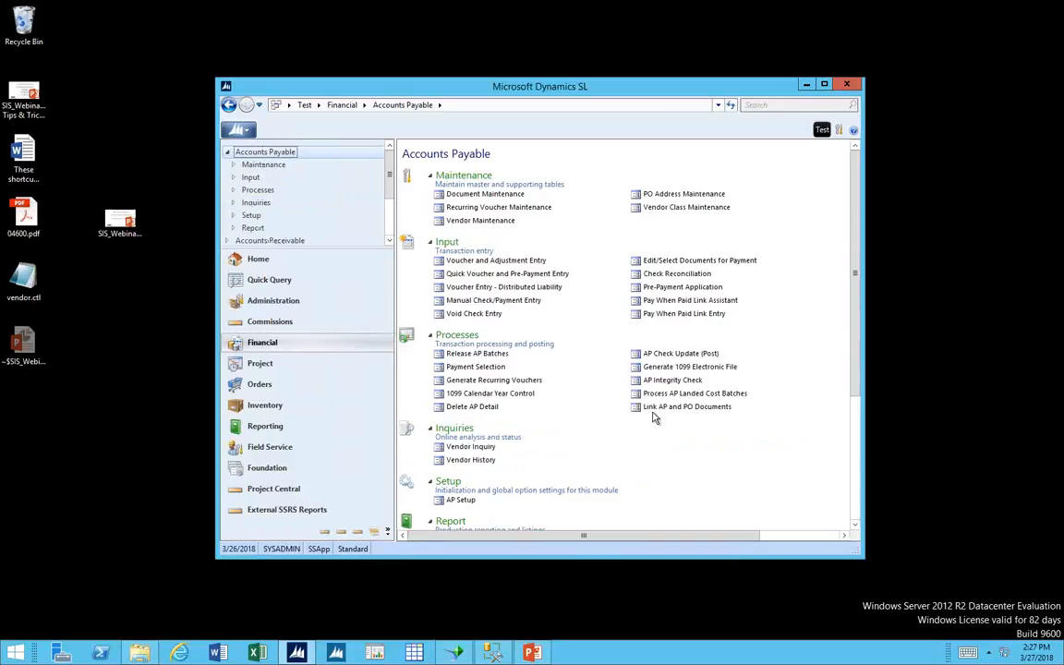
{"action": "left_click", "coordinate": [661, 409]}
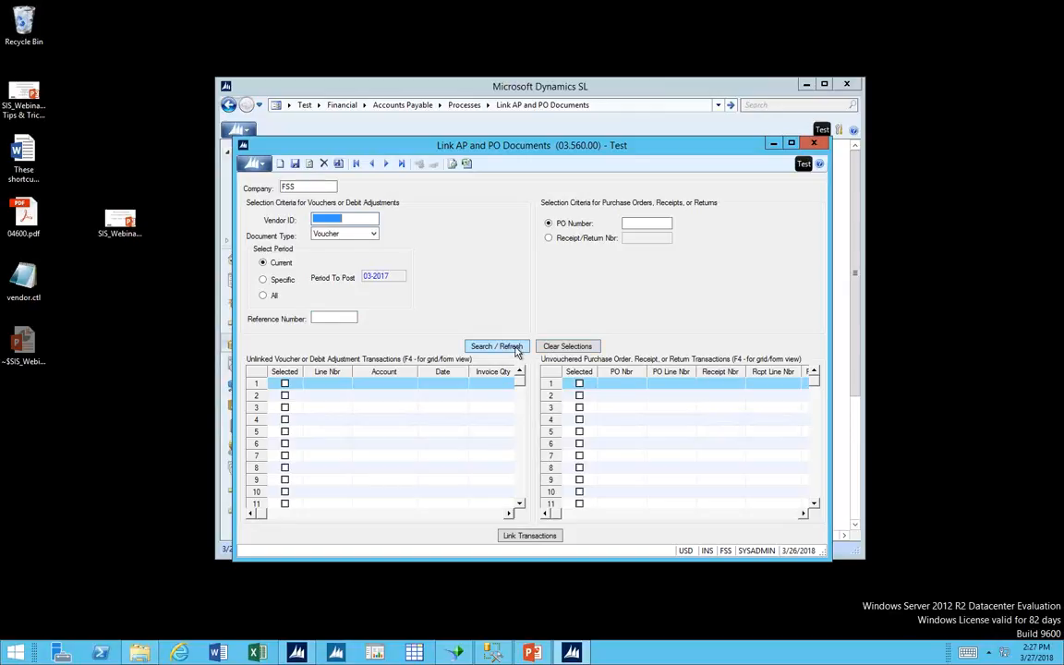
{"action": "left_click", "coordinate": [815, 145]}
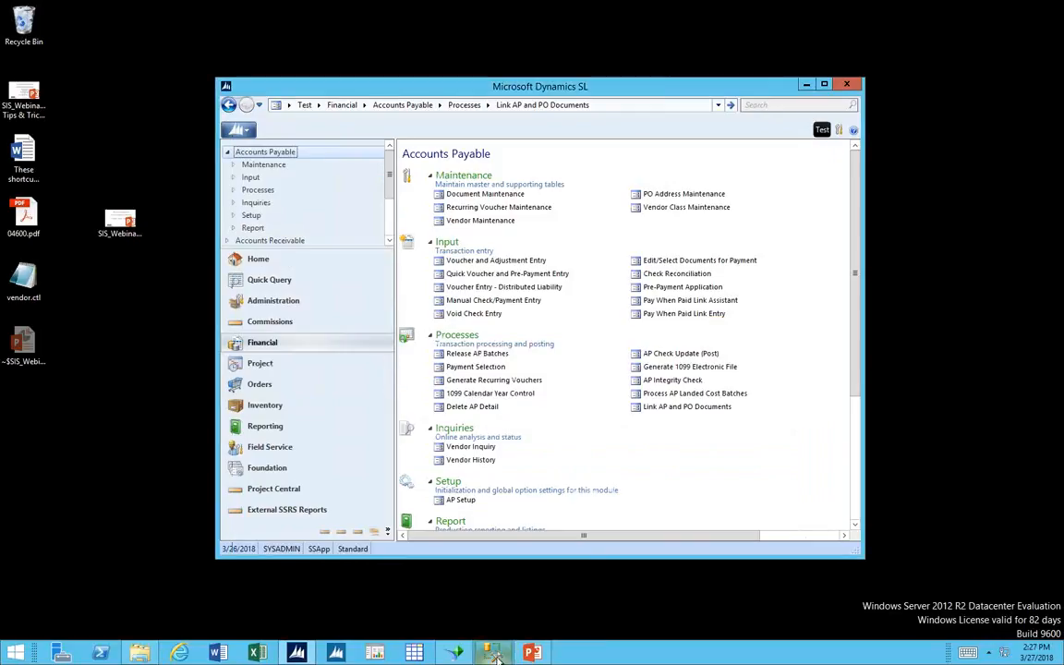
{"action": "mouse_move", "coordinate": [518, 655]}
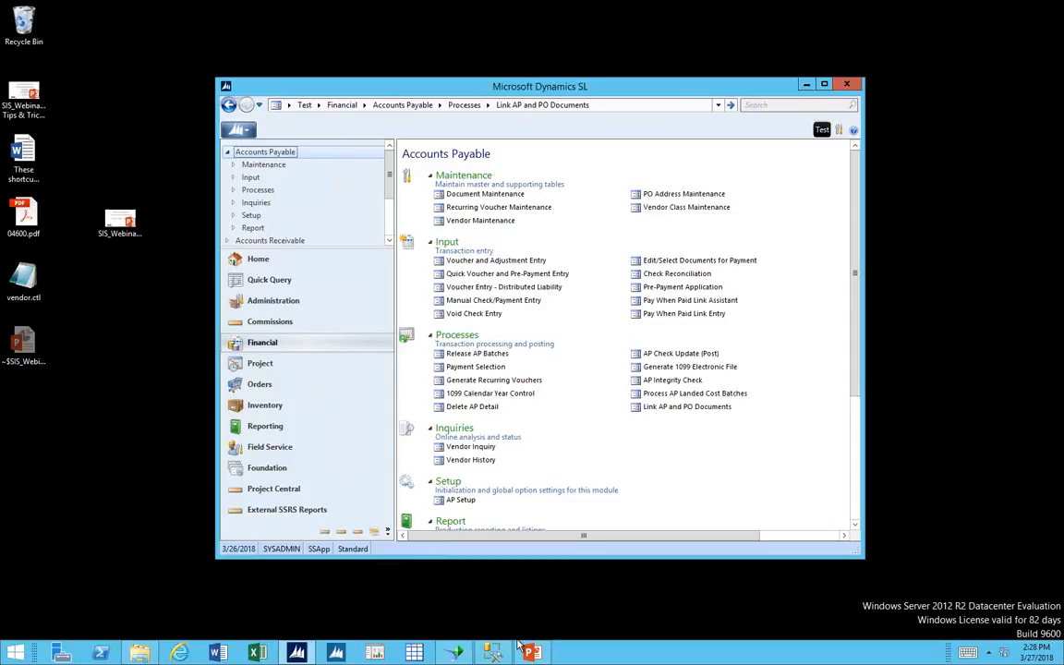
Open Purchase Order Maintenance in Purchasing and start a Goods for Inventory line on a new regular order.
{"action": "left_click", "coordinate": [301, 388]}
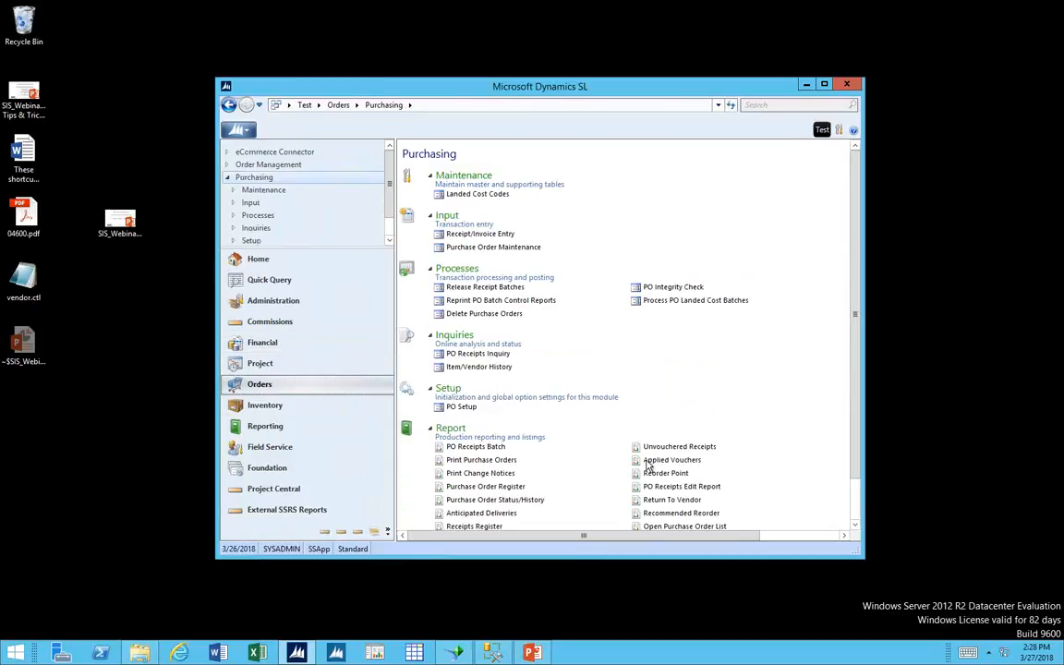
{"action": "left_click", "coordinate": [684, 448]}
{"action": "left_click", "coordinate": [507, 247]}
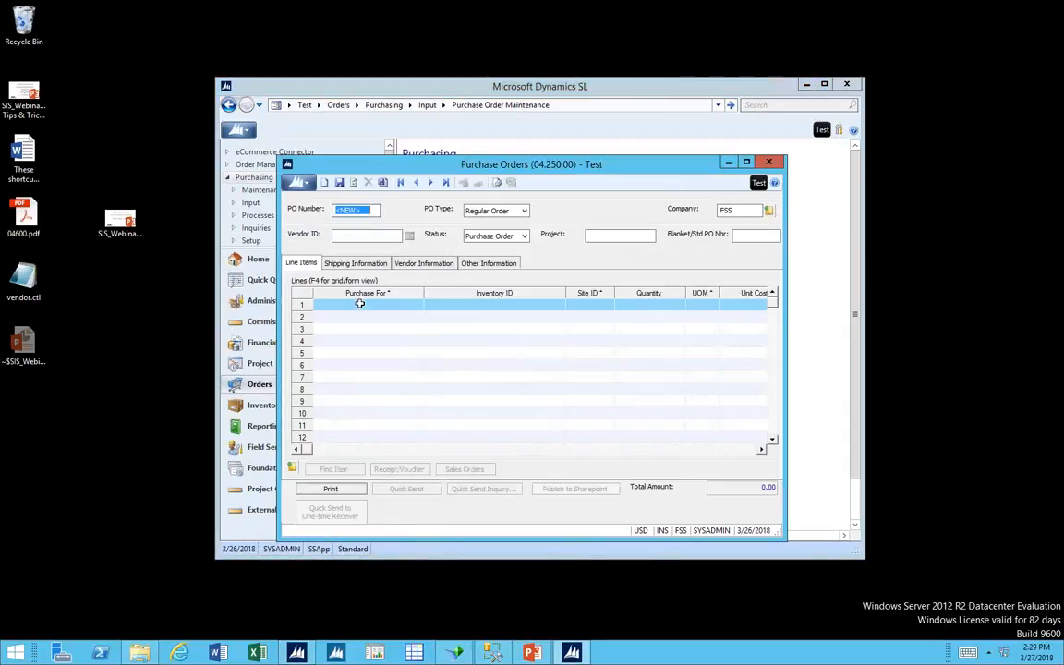
{"action": "left_click", "coordinate": [359, 305]}
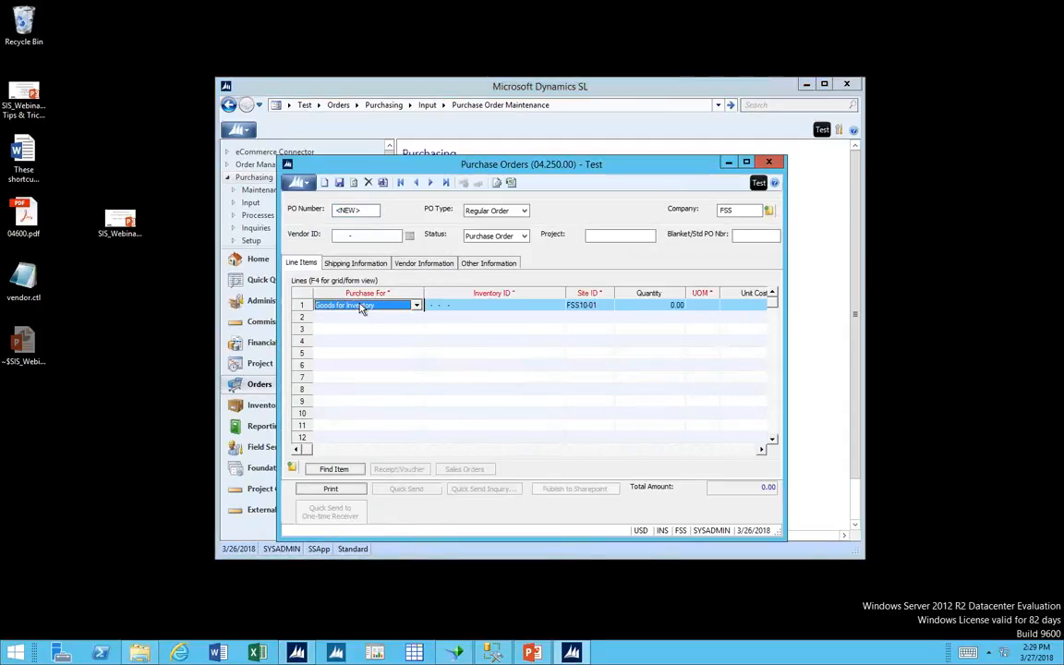
Examine the Account field on the new Goods for Inventory line, and close the purchase order without saving.
{"action": "left_click", "coordinate": [522, 305]}
{"action": "key", "text": "Tab"}
{"action": "key", "text": "Tab"}
{"action": "key", "text": "Tab"}
{"action": "key", "text": "Tab"}
{"action": "key", "text": "Tab"}
{"action": "key", "text": "Tab"}
{"action": "key", "text": "Tab"}
{"action": "key", "text": "Tab"}
{"action": "key", "text": "Tab"}
{"action": "key", "text": "Tab"}
{"action": "key", "text": "Tab"}
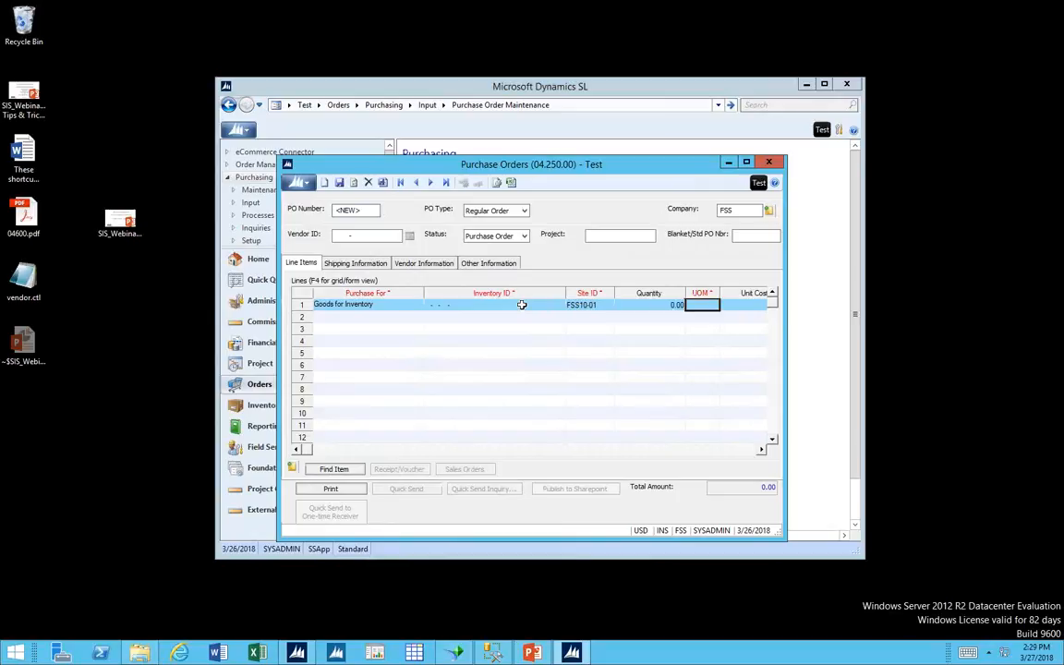
{"action": "key", "text": "Tab"}
{"action": "key", "text": "Tab"}
{"action": "key", "text": "Tab"}
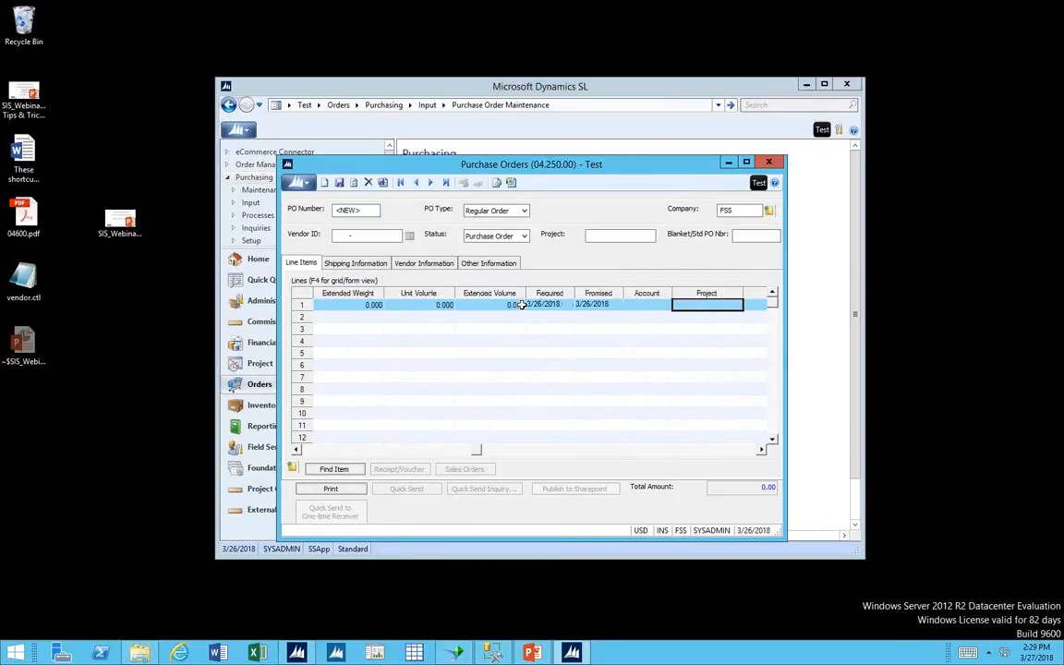
{"action": "left_click", "coordinate": [513, 305]}
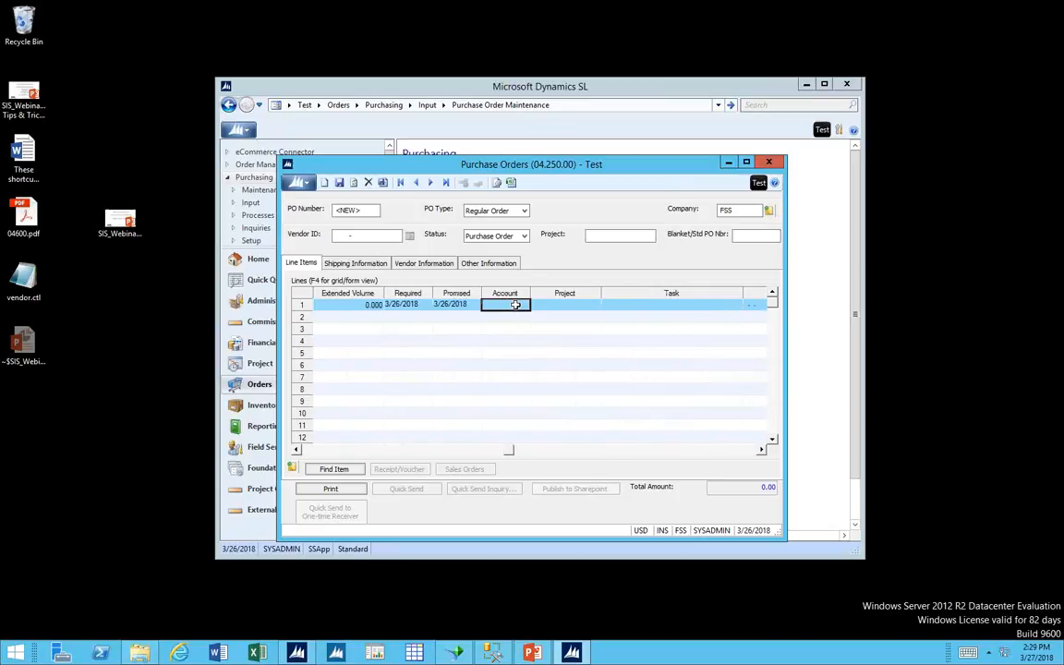
{"action": "left_click", "coordinate": [768, 163]}
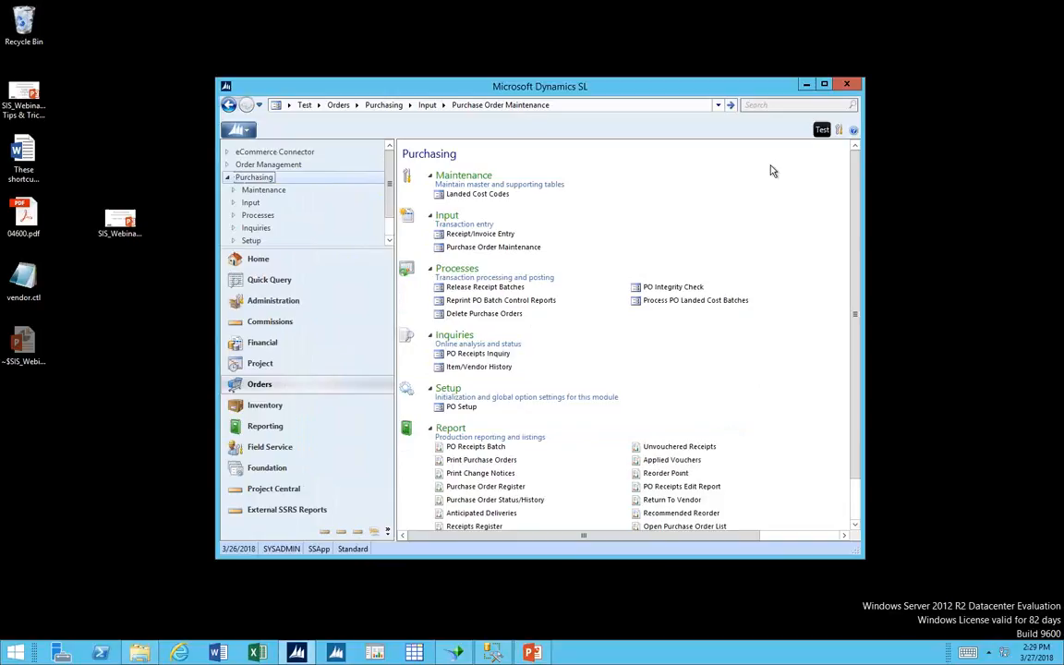
Show the IN Setup options in Inventory, and move the window aside to keep the main menu accessible.
{"action": "left_click", "coordinate": [280, 407]}
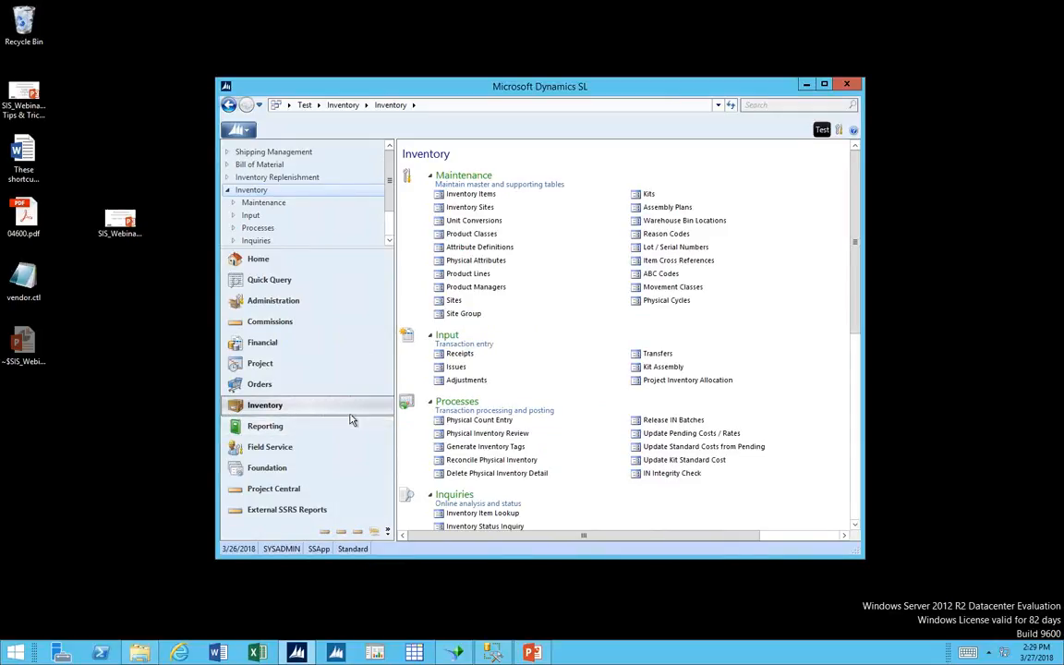
{"action": "scroll", "coordinate": [513, 395], "scroll_direction": "down", "scroll_amount": 7}
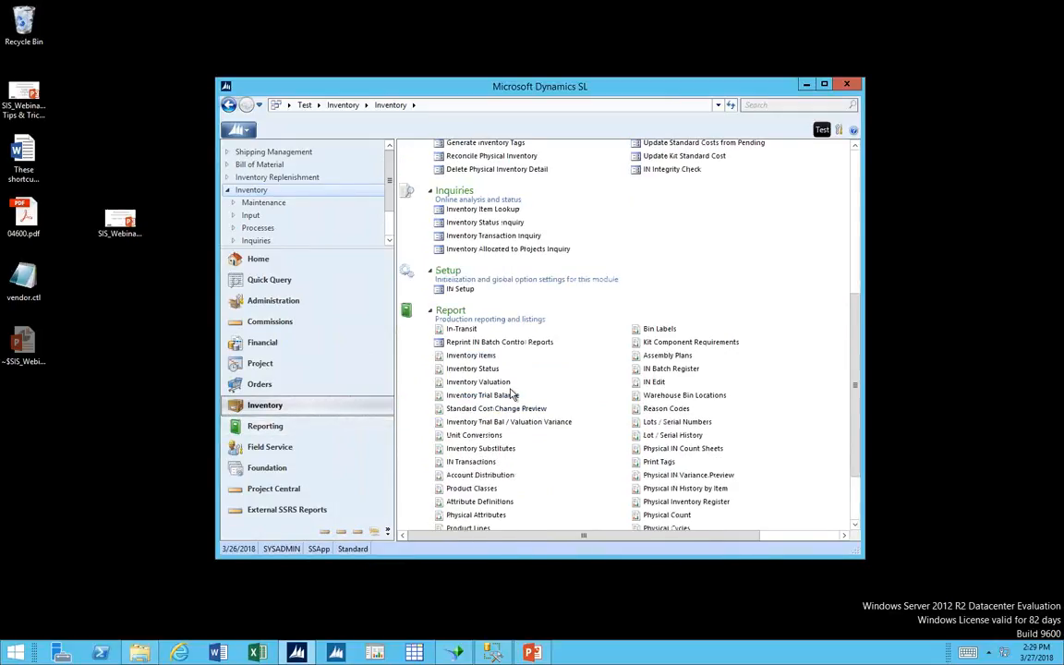
{"action": "left_click", "coordinate": [461, 290]}
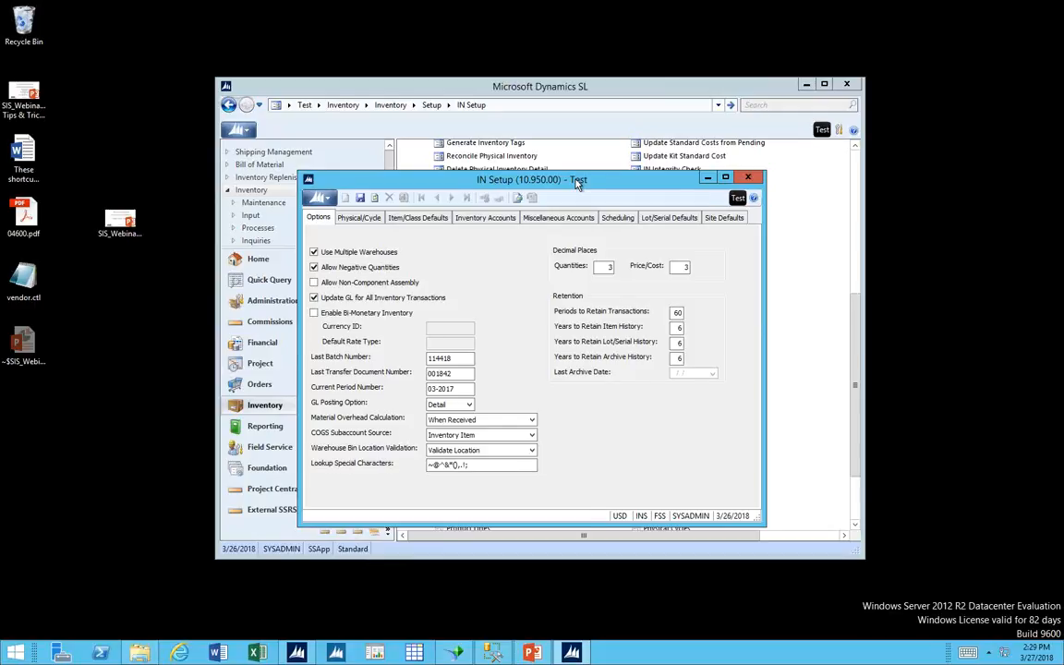
{"action": "left_click_drag", "start_coordinate": [577, 180], "coordinate": [581, 180]}
{"action": "left_click_drag", "start_coordinate": [756, 205], "coordinate": [830, 229]}
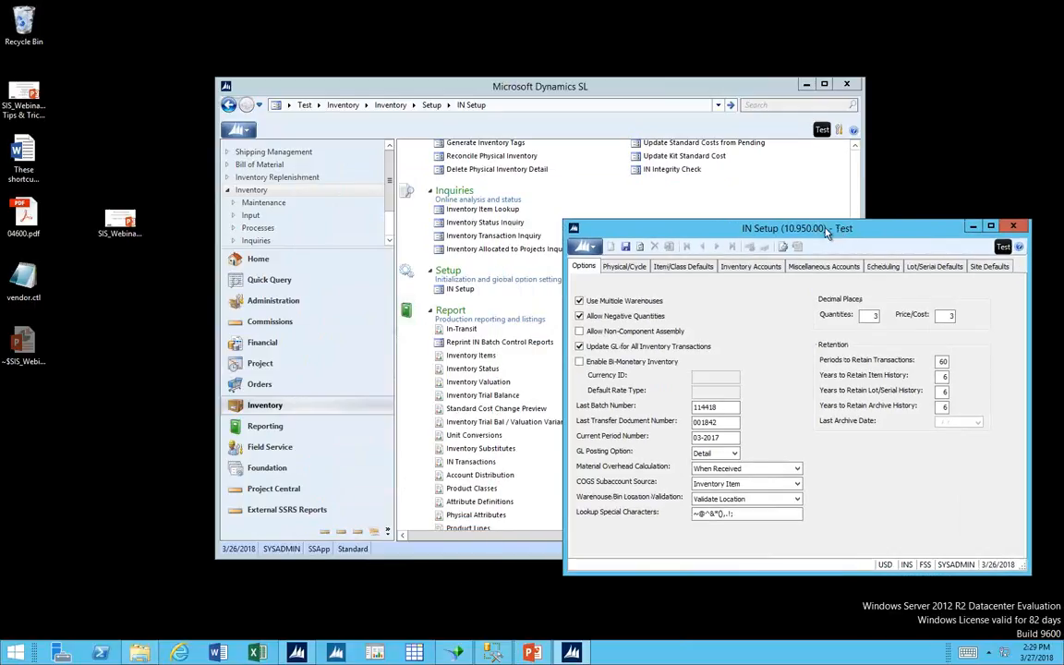
Show the Other Options settings of AP Setup in Accounts Payable.
{"action": "left_click", "coordinate": [273, 343]}
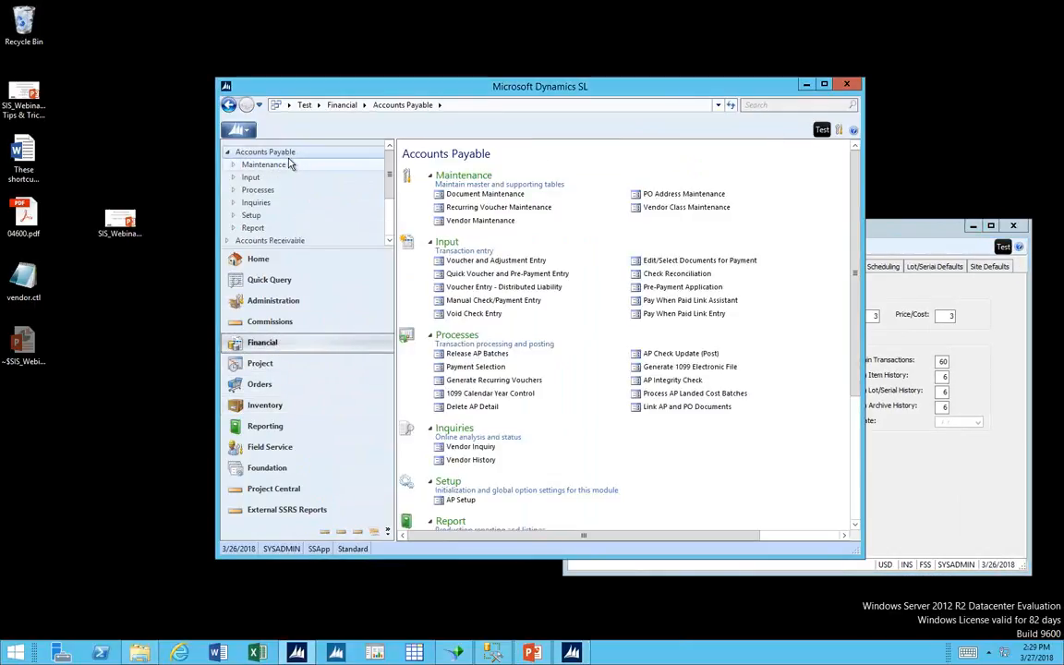
{"action": "left_click", "coordinate": [462, 500]}
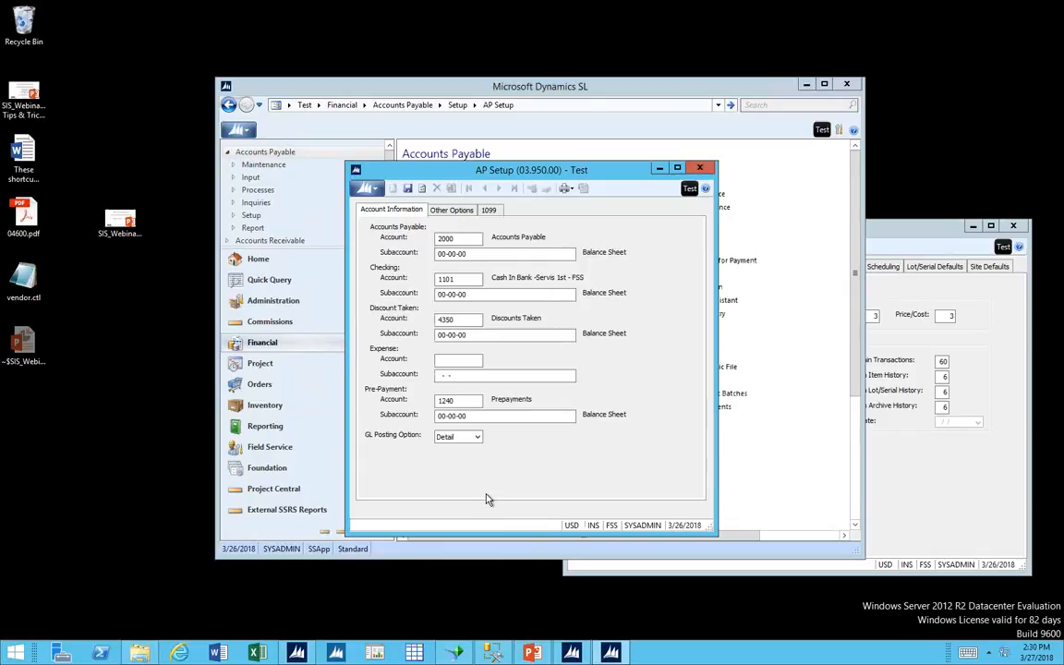
{"action": "left_click", "coordinate": [456, 211]}
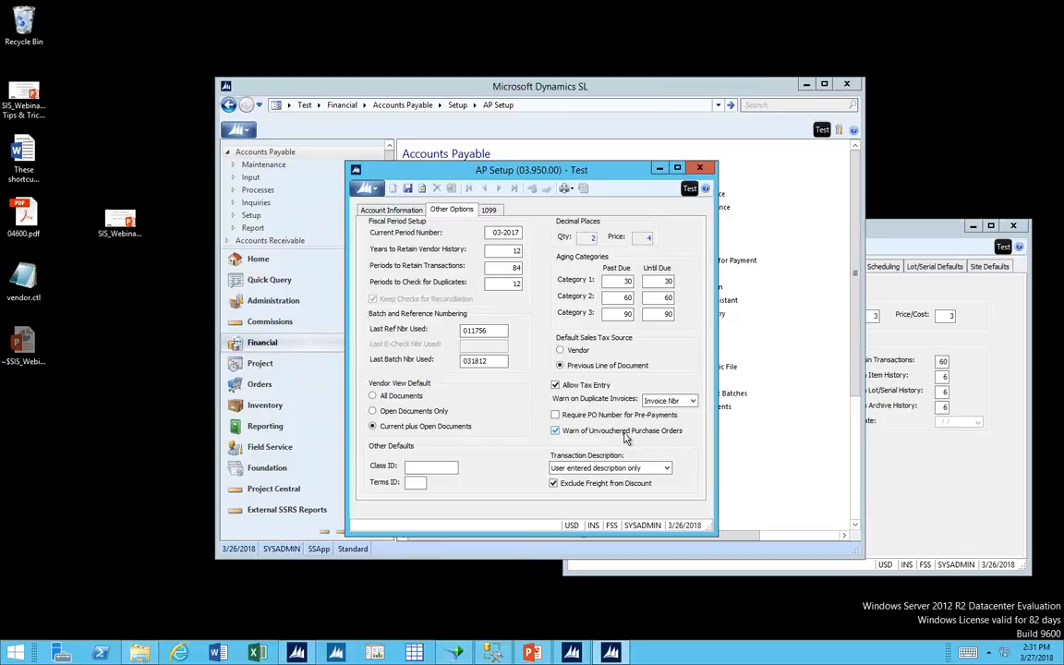
Close AP Setup and review the Inventory Accounts, Miscellaneous Accounts and Scheduling settings in IN Setup.
{"action": "left_click", "coordinate": [700, 170]}
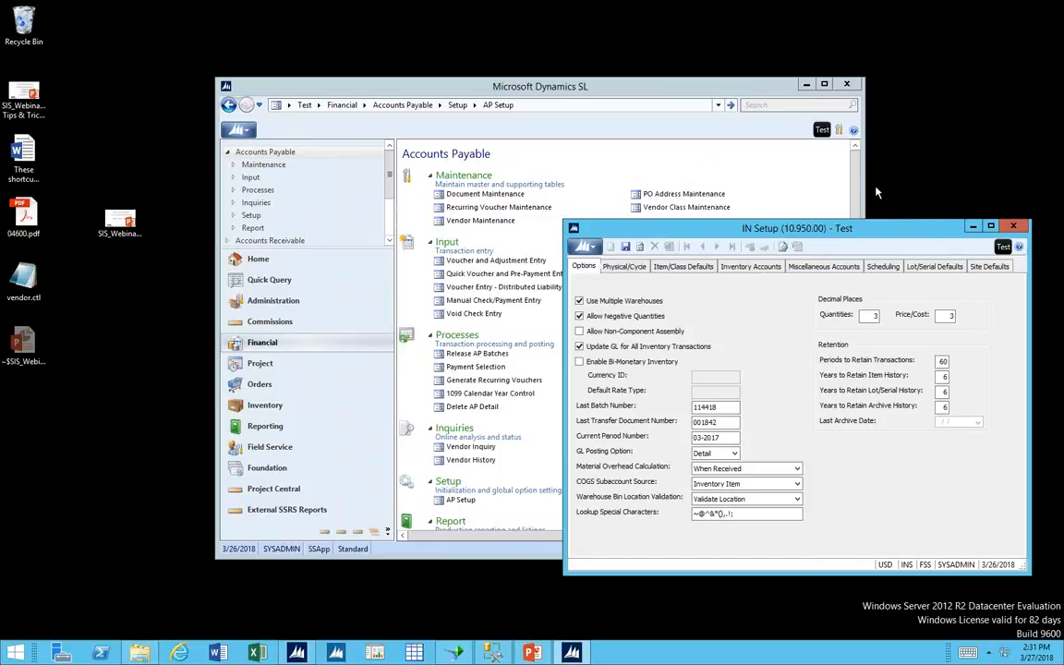
{"action": "left_click_drag", "start_coordinate": [909, 231], "coordinate": [843, 141]}
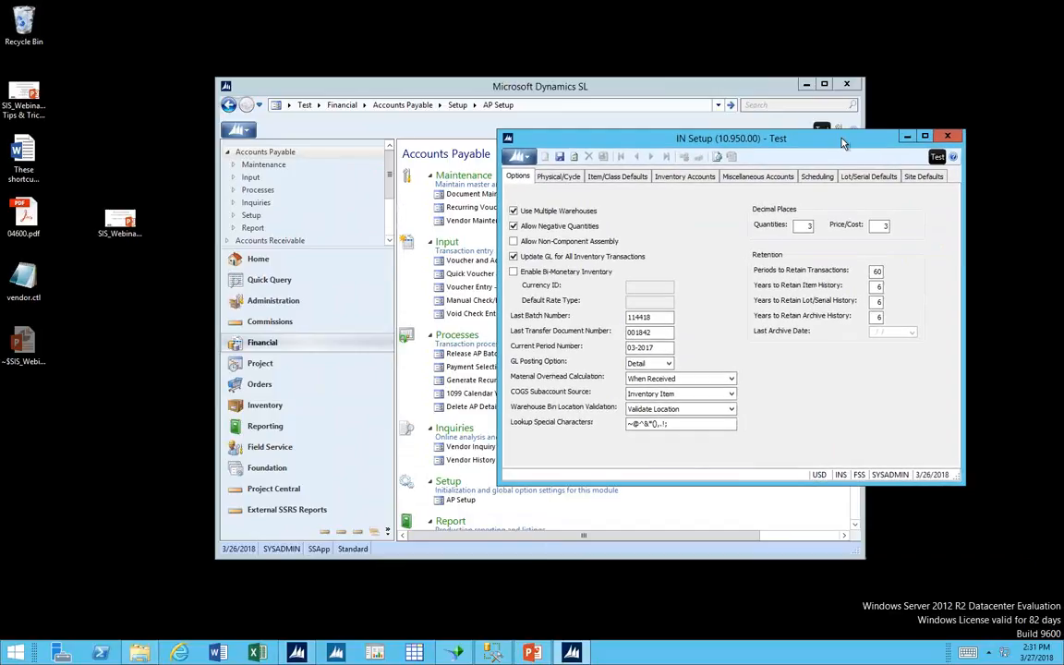
{"action": "left_click_drag", "start_coordinate": [843, 141], "coordinate": [861, 170]}
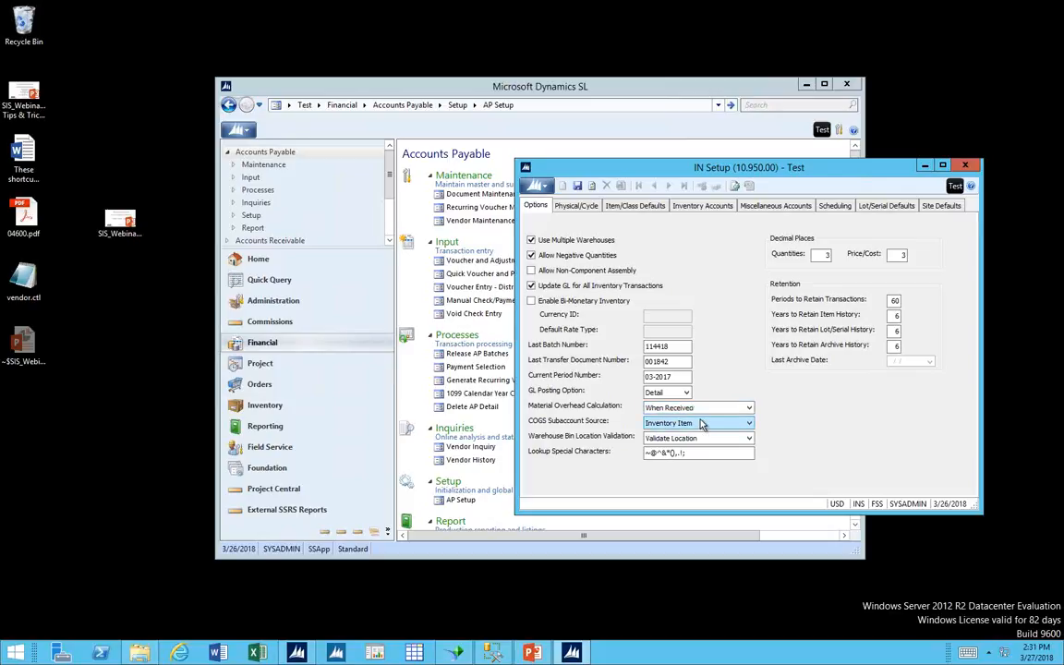
{"action": "left_click", "coordinate": [693, 213]}
{"action": "key", "text": "Tab"}
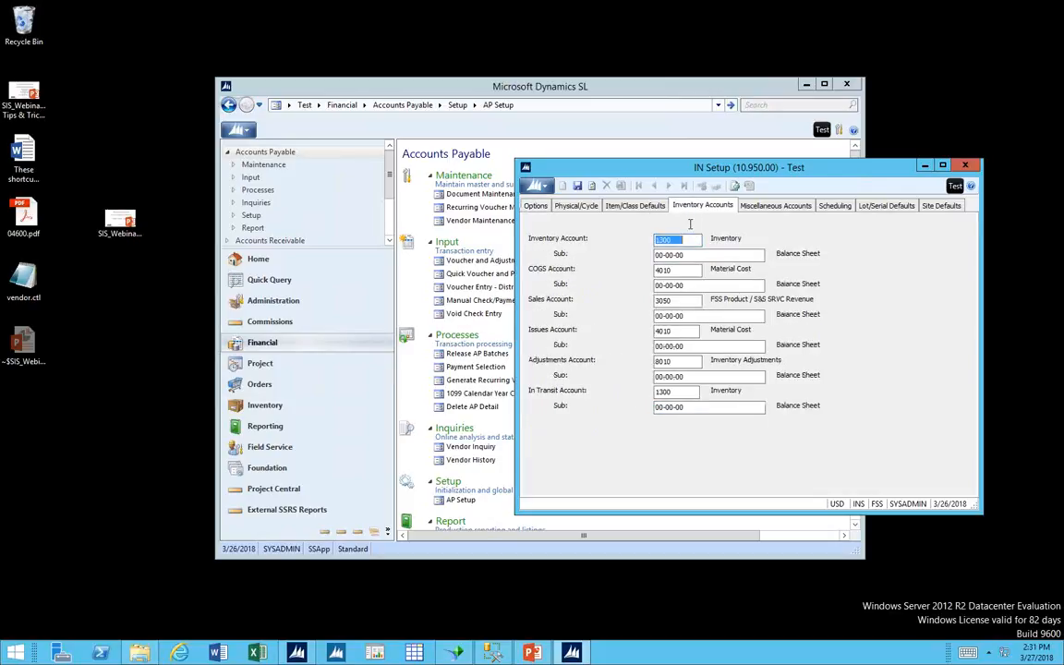
{"action": "type", "text": "1030"}
{"action": "left_click", "coordinate": [691, 362]}
{"action": "left_click", "coordinate": [782, 208]}
{"action": "left_click", "coordinate": [836, 206]}
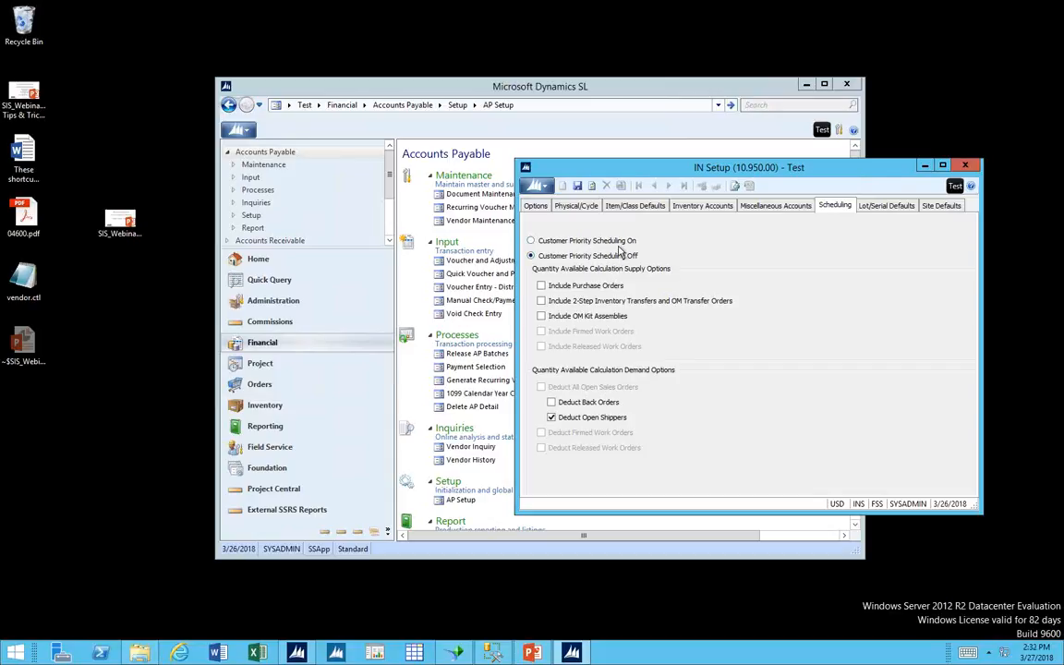
Read the help topic on Customer Priority Scheduling On for IN Setup's Scheduling options, and close both the help and IN Setup.
{"action": "key", "text": "F1"}
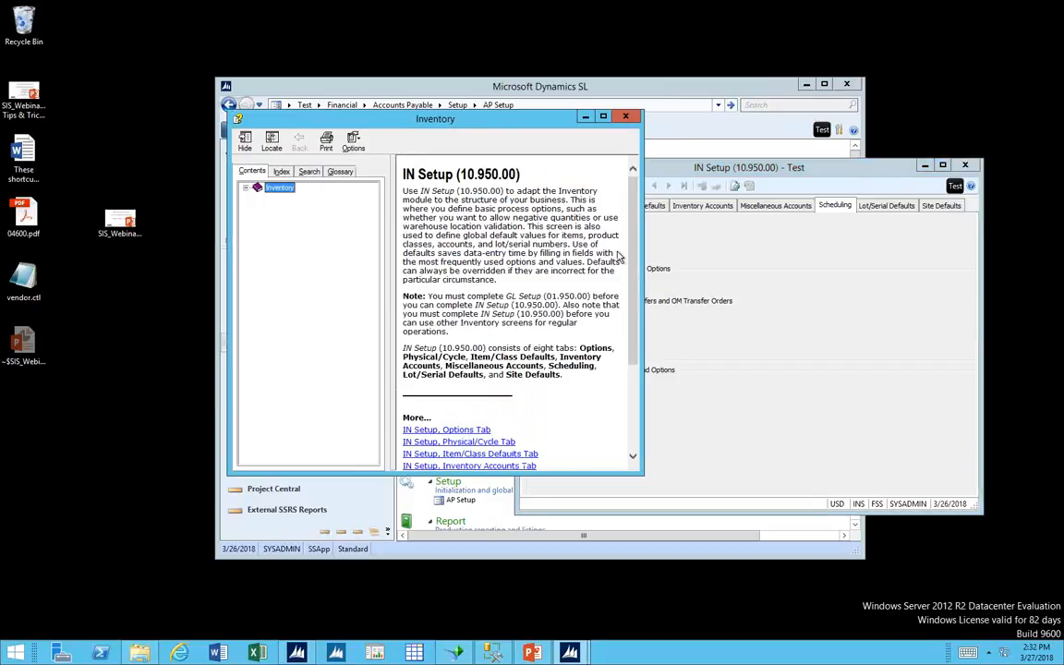
{"action": "scroll", "coordinate": [637, 438], "scroll_direction": "down", "scroll_amount": 5}
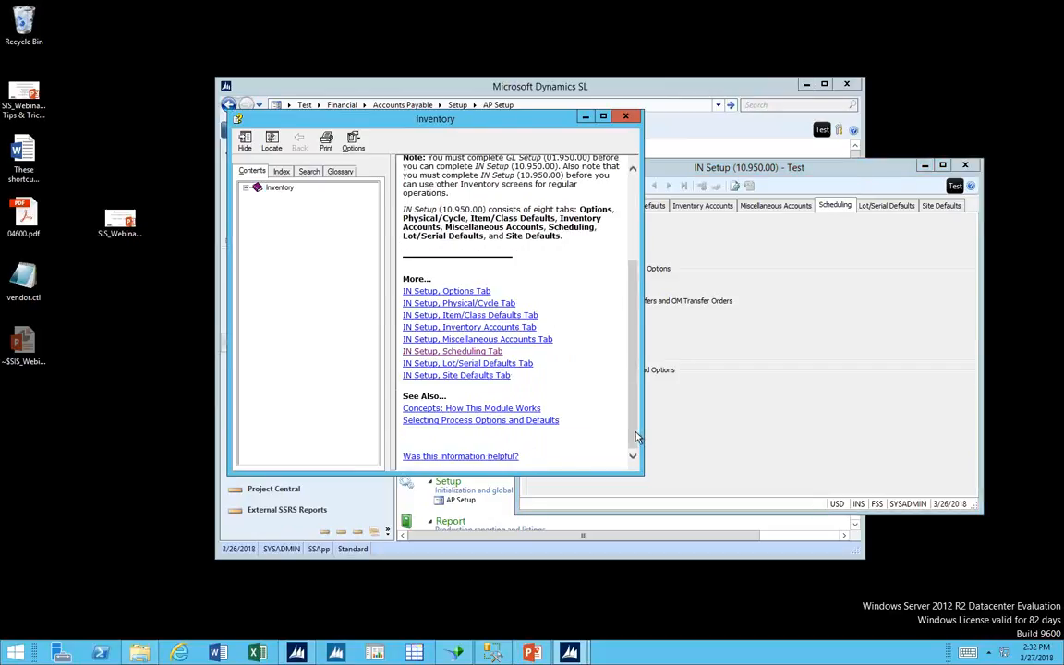
{"action": "left_click", "coordinate": [462, 352]}
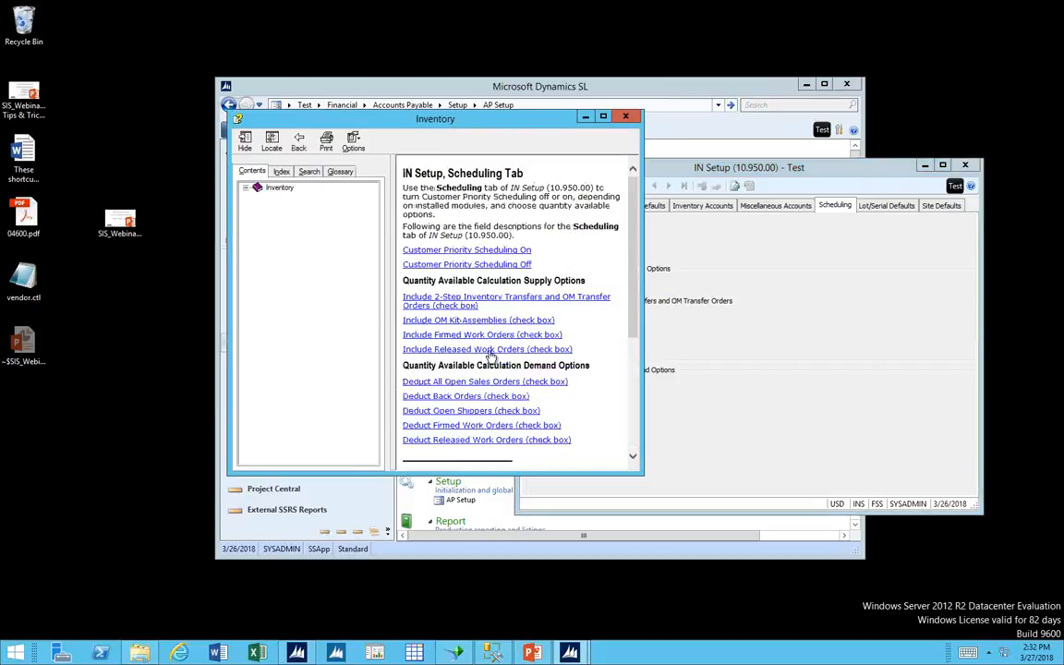
{"action": "left_click", "coordinate": [521, 250]}
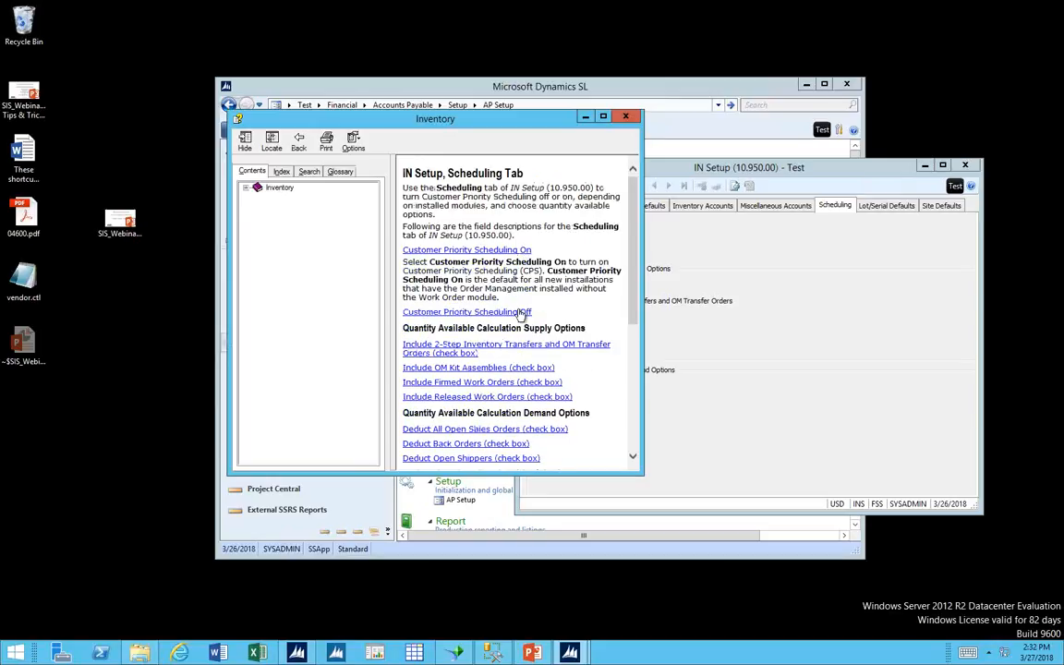
{"action": "left_click", "coordinate": [560, 103]}
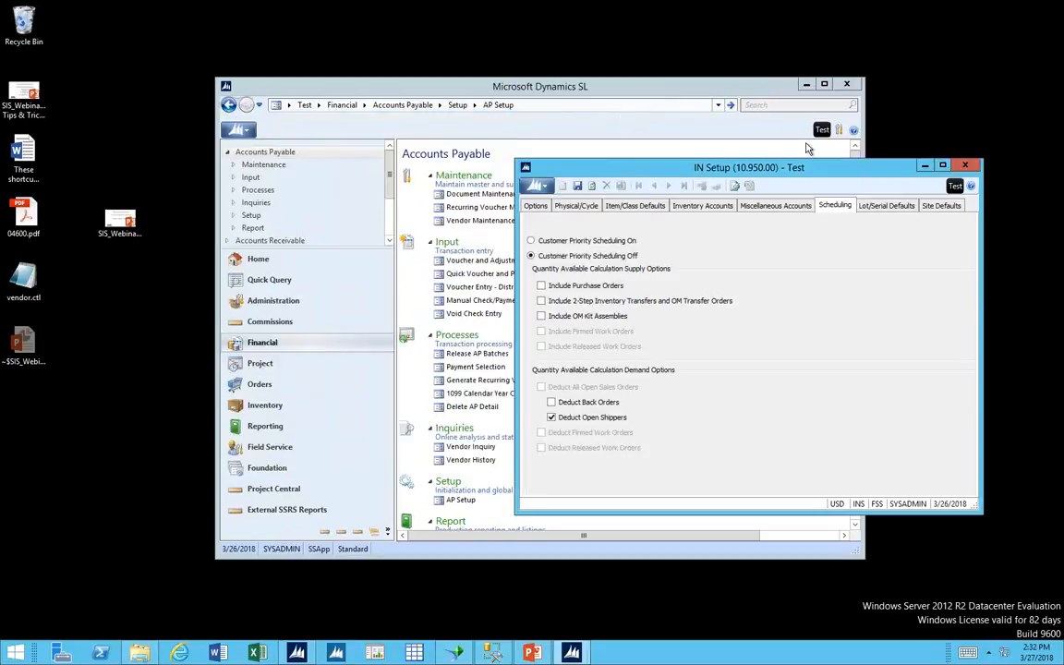
{"action": "left_click", "coordinate": [966, 165]}
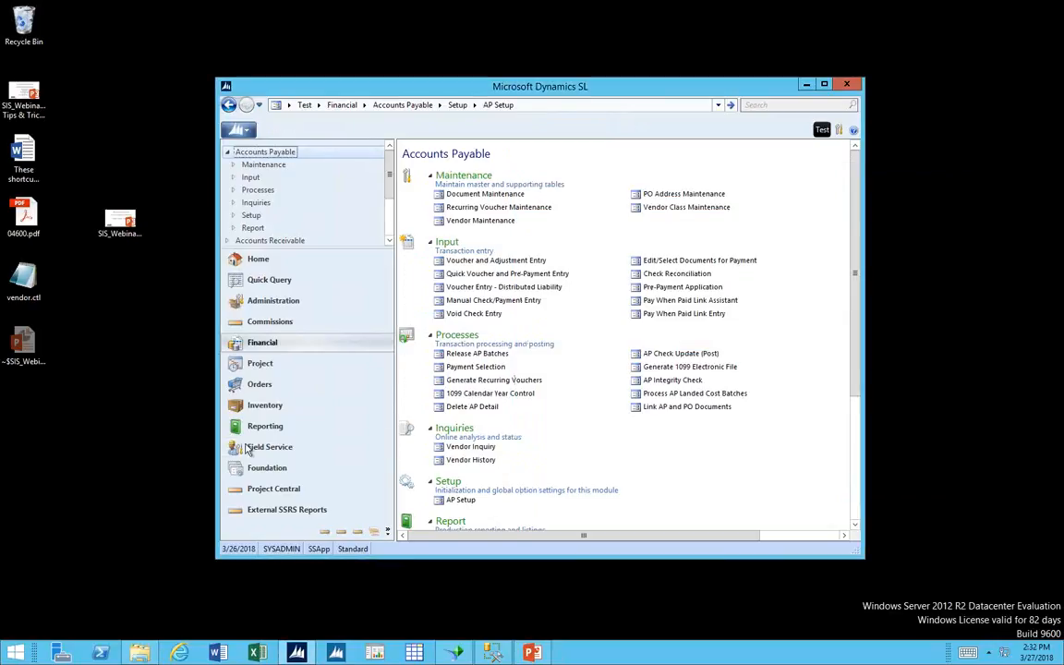
Open Inventory Items in the Inventory module, review its Quantities fields, and close the screen.
{"action": "left_click", "coordinate": [265, 406]}
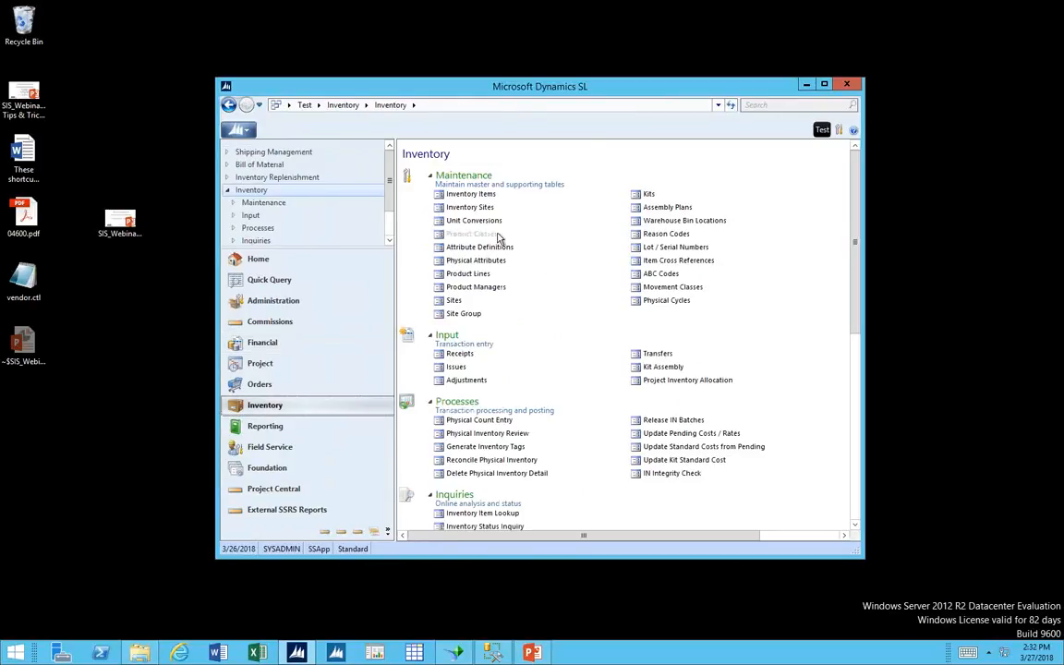
{"action": "left_click", "coordinate": [480, 222]}
{"action": "left_click", "coordinate": [469, 208]}
{"action": "left_click", "coordinate": [473, 195]}
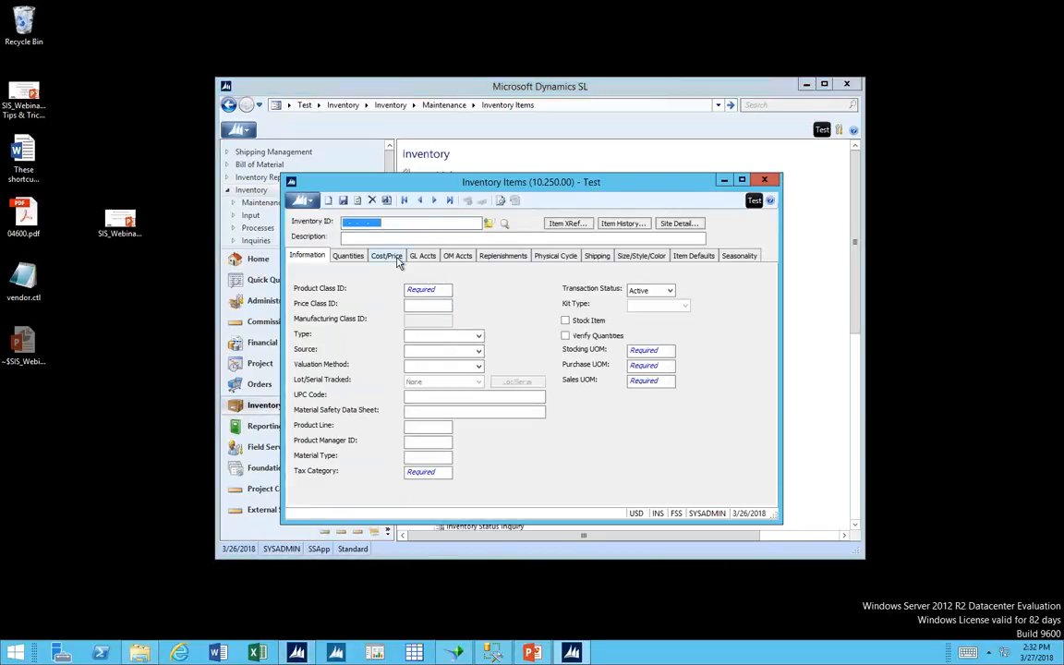
{"action": "left_click", "coordinate": [348, 255]}
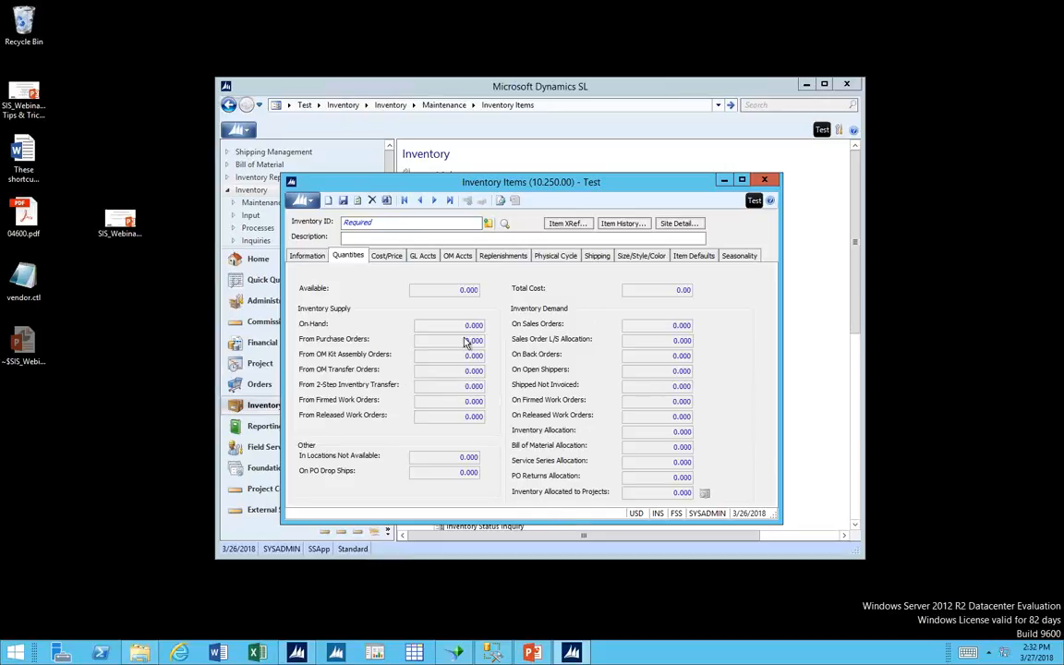
{"action": "left_click", "coordinate": [763, 180]}
Open Inventory Sites, review its Quantities and Costs fields, and close the screen.
{"action": "left_click", "coordinate": [476, 208]}
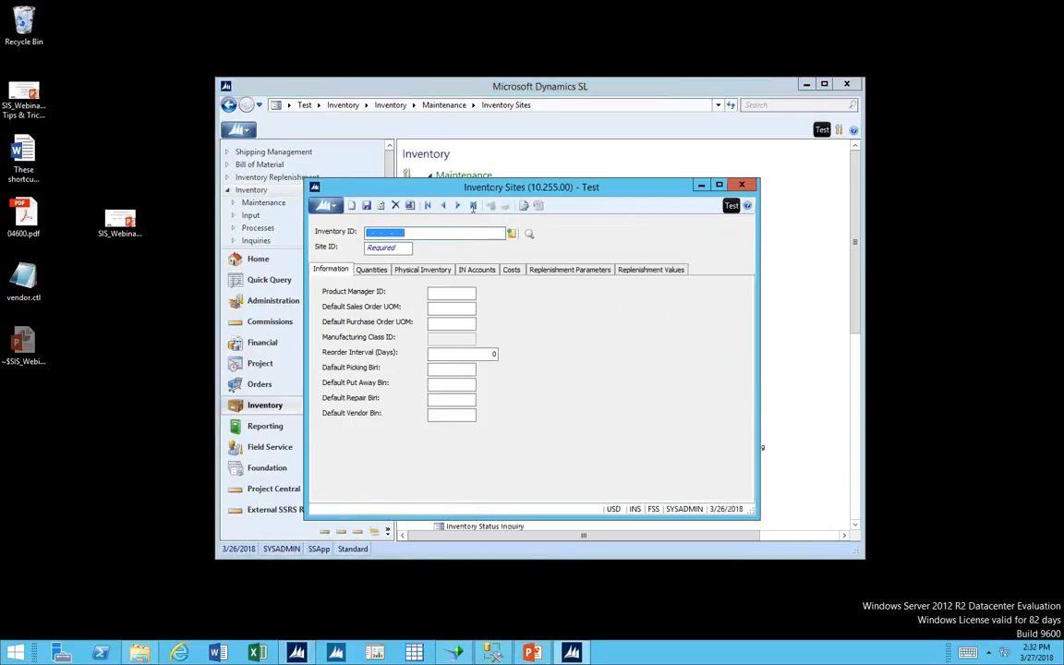
{"action": "left_click", "coordinate": [374, 269]}
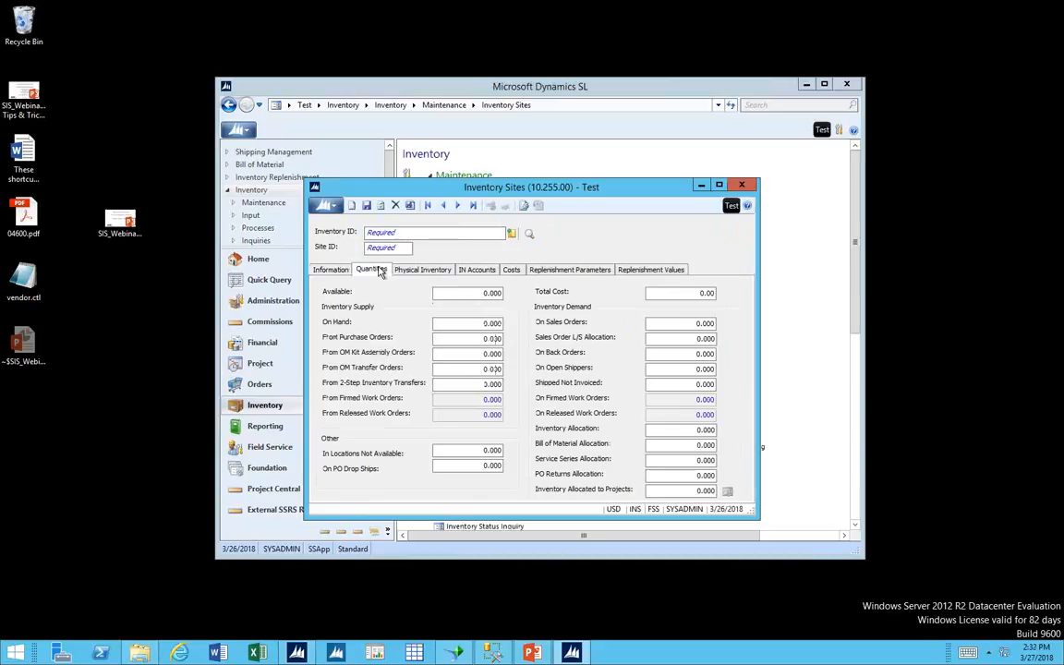
{"action": "left_click", "coordinate": [510, 270]}
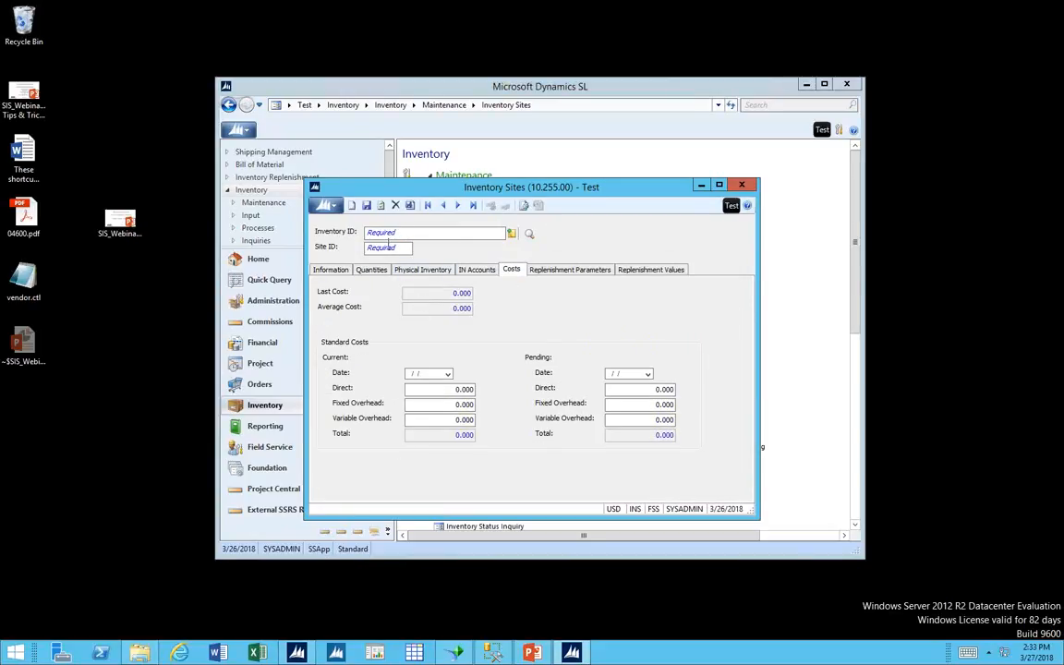
{"action": "left_click", "coordinate": [373, 269]}
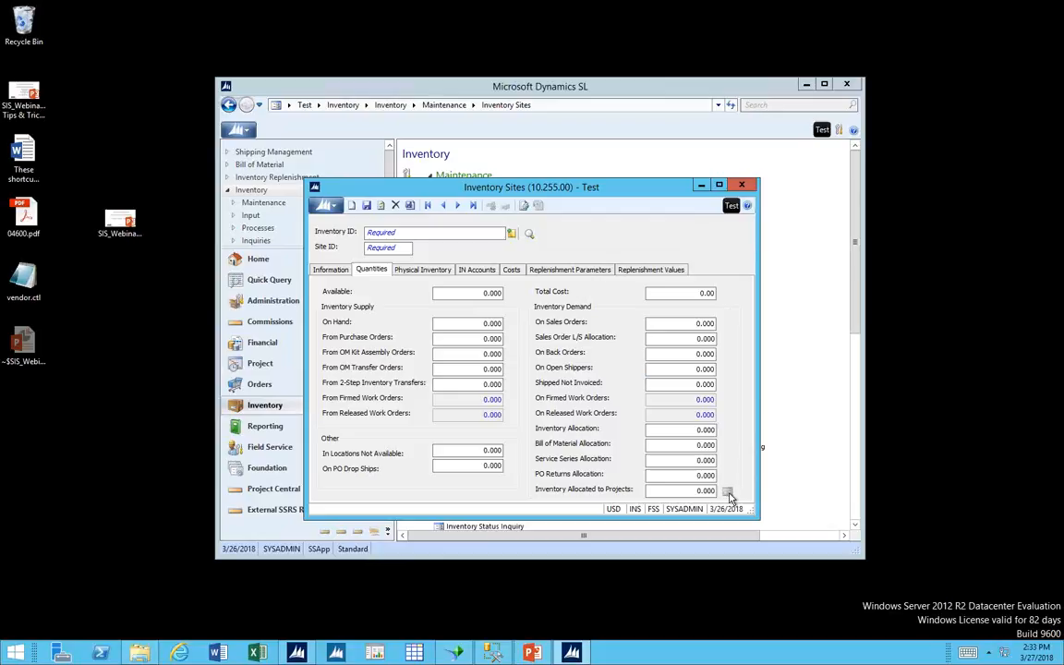
{"action": "left_click", "coordinate": [743, 187]}
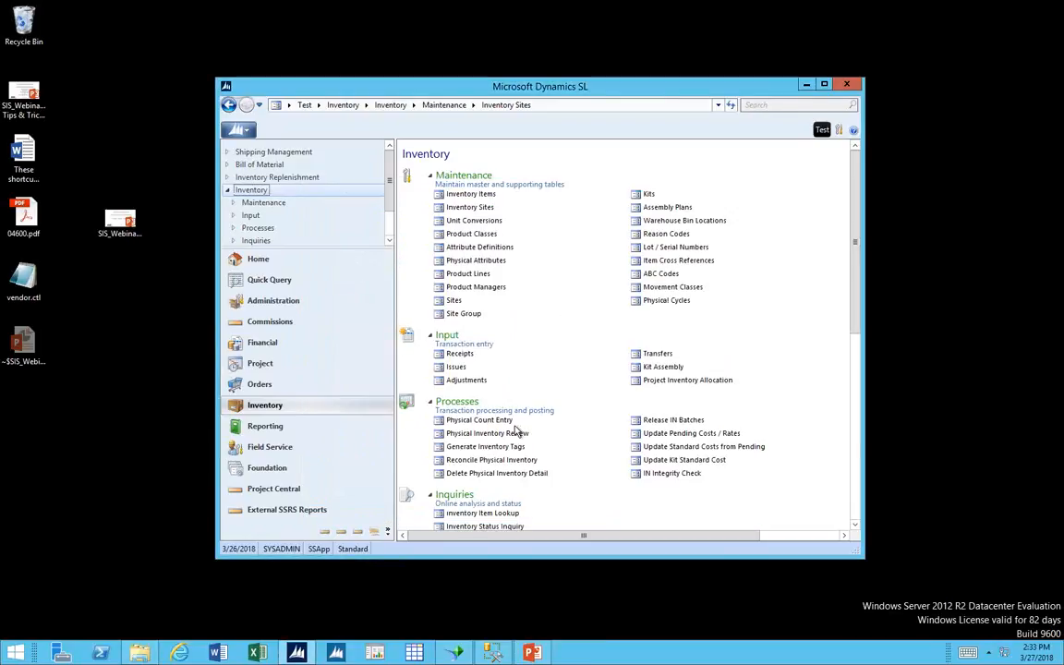
Look up item 013-005-VICT-001083 in Inventory Status Inquiry and display the FSS10-01 site's quantities in form view.
{"action": "scroll", "coordinate": [516, 455], "scroll_direction": "down", "scroll_amount": 3}
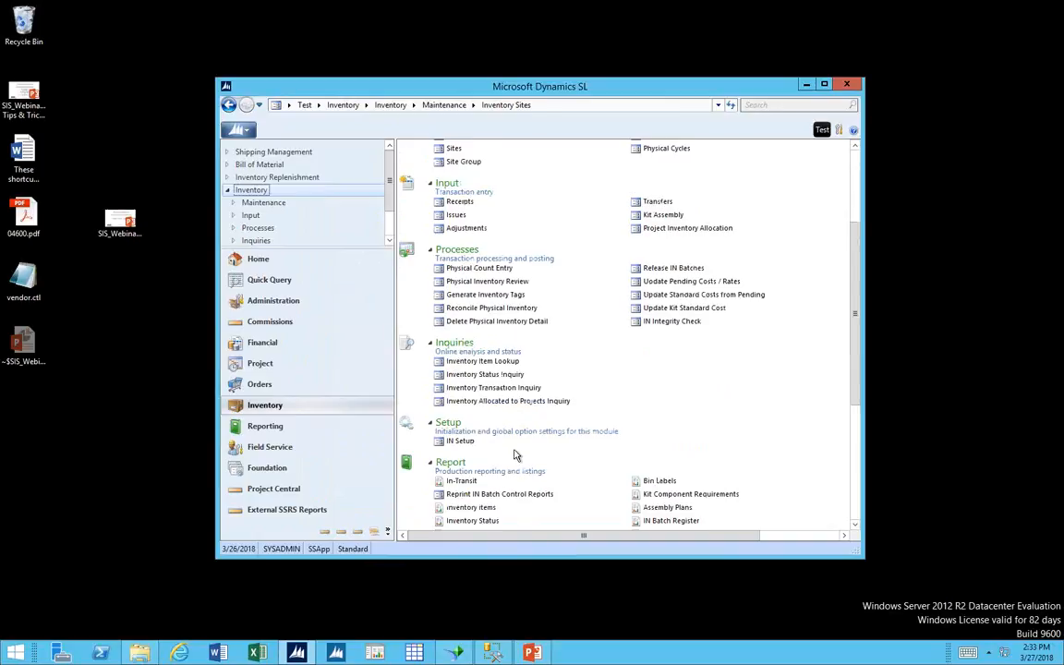
{"action": "left_click", "coordinate": [511, 376]}
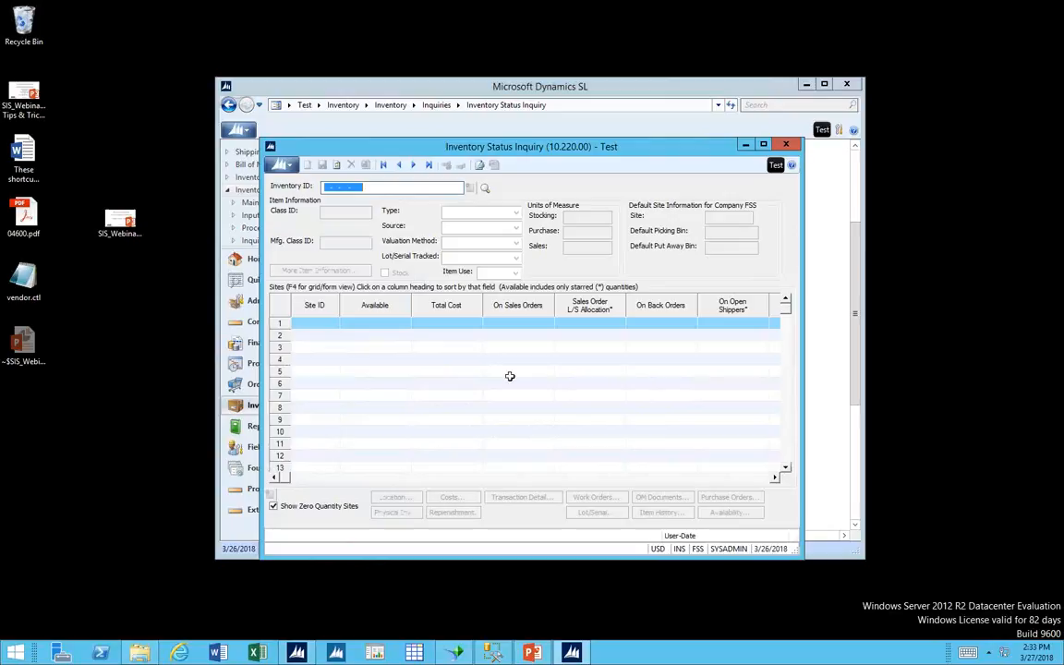
{"action": "type", "text": "013-005-VICT"}
{"action": "type", "text": "-001083"}
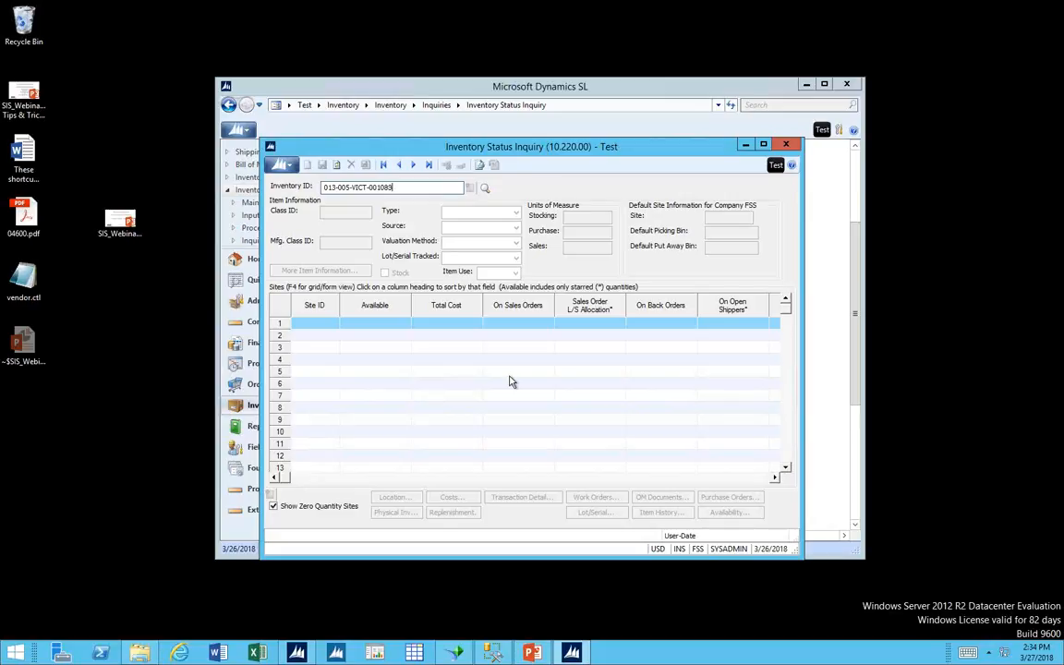
{"action": "key", "text": "Tab"}
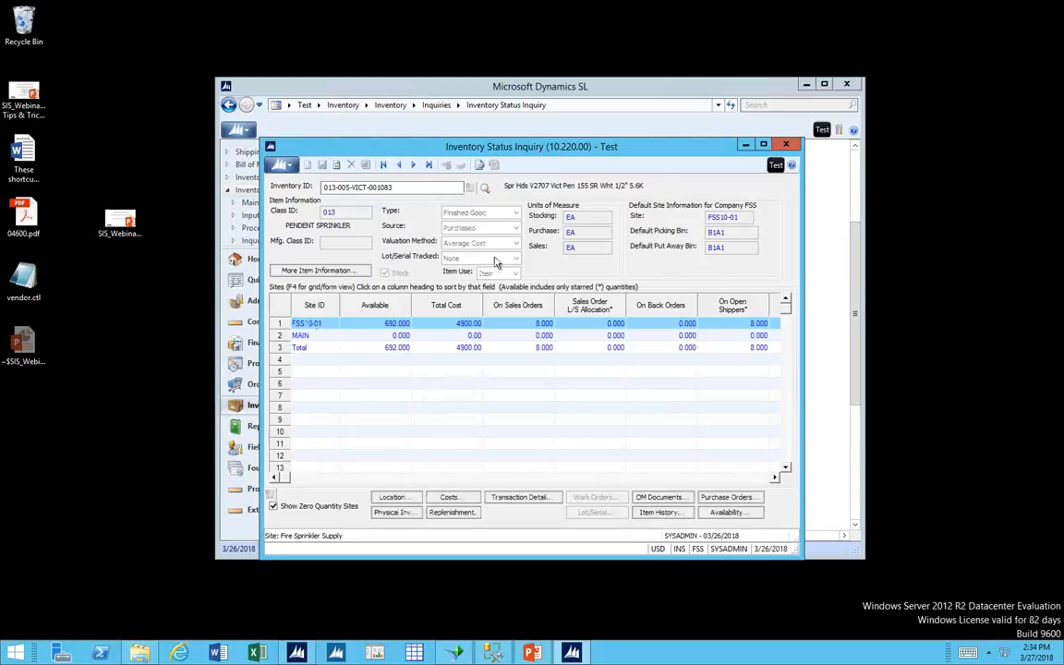
{"action": "left_click", "coordinate": [311, 325]}
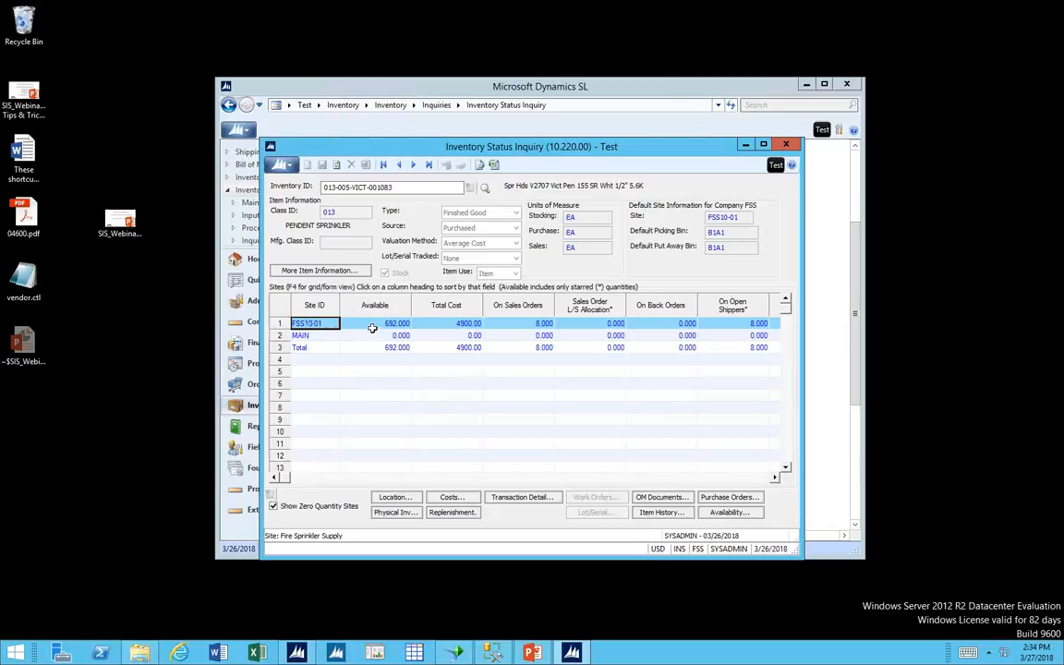
{"action": "key", "text": "F4"}
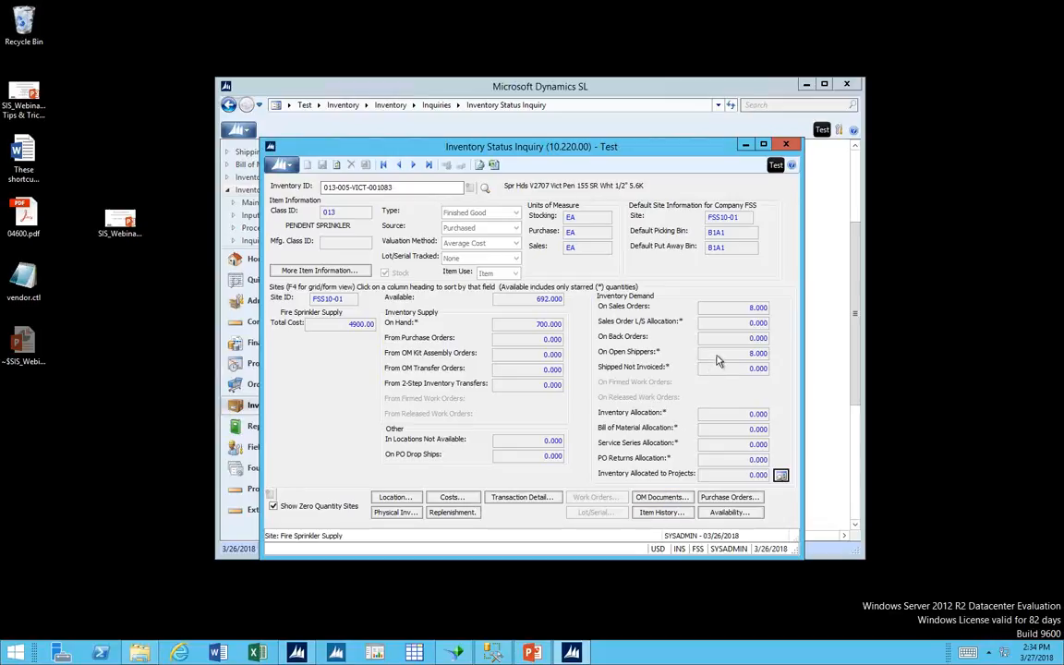
Open the item's OM Documents, filter the order status to Open, and load the sales orders.
{"action": "left_click", "coordinate": [661, 497]}
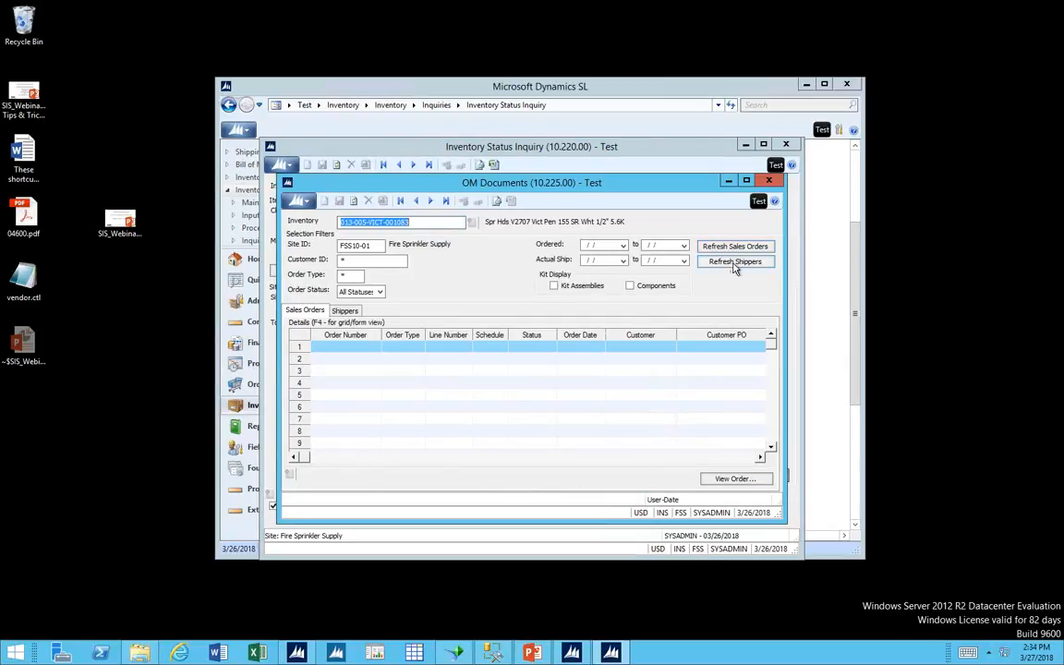
{"action": "left_click", "coordinate": [378, 292]}
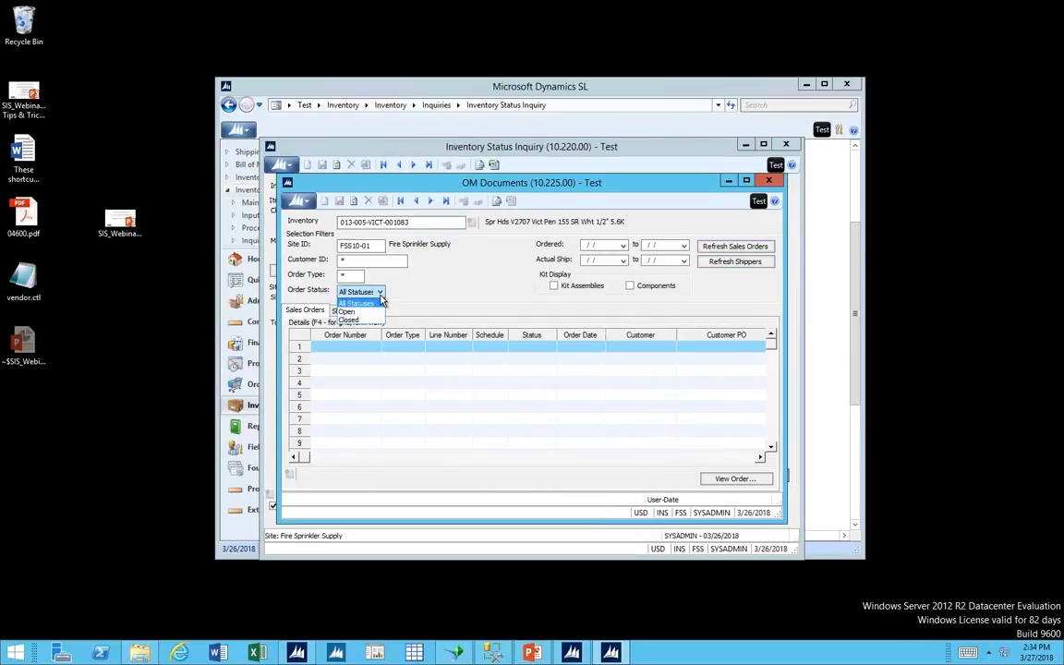
{"action": "left_click", "coordinate": [347, 312]}
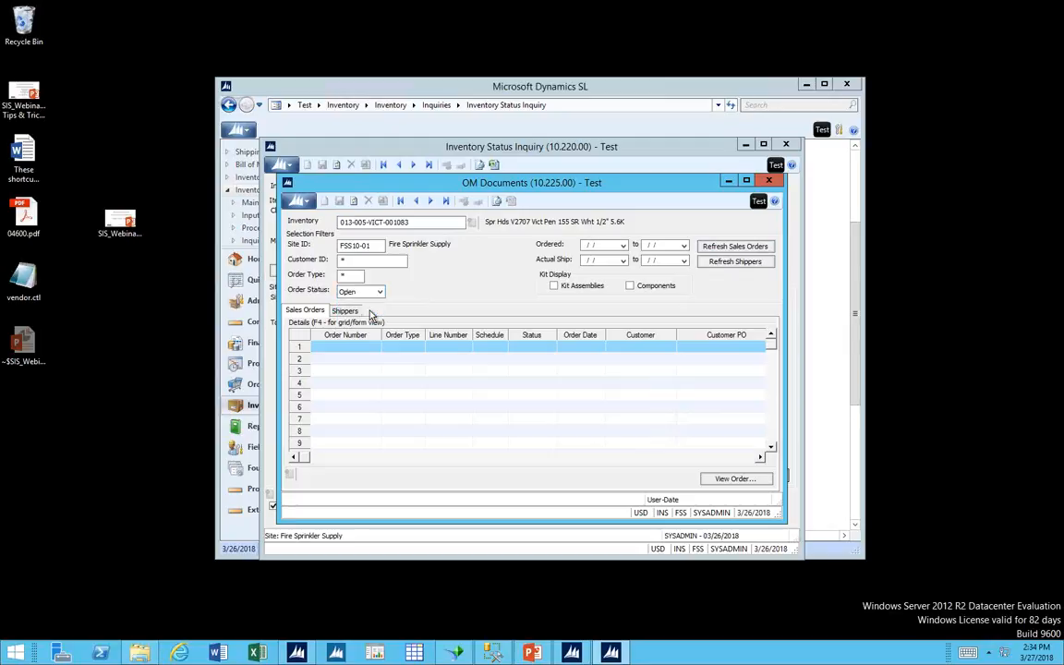
{"action": "left_click", "coordinate": [737, 247]}
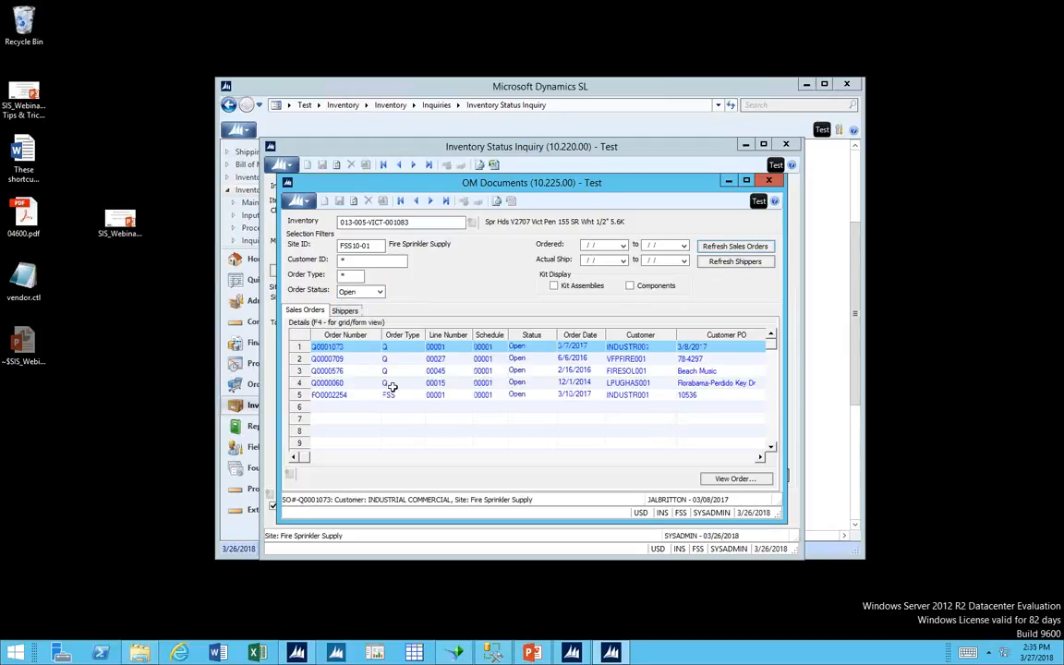
Examine the order types and the FSS order's ordered and shipped quantities, and compare them with the item's On Sales Orders demand.
{"action": "left_click_drag", "start_coordinate": [393, 381], "coordinate": [392, 350]}
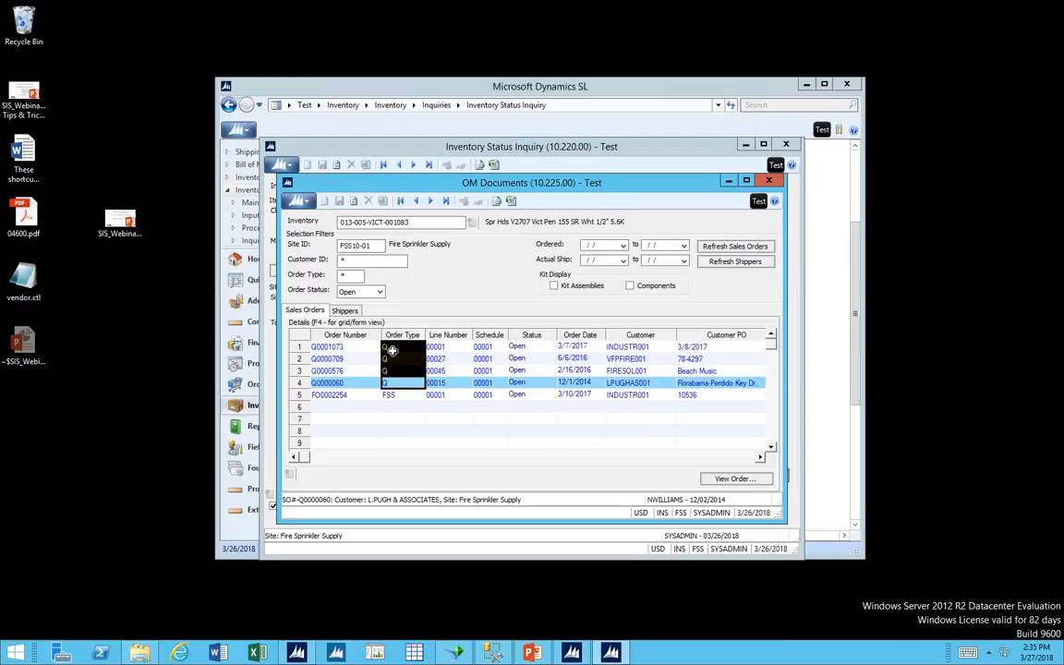
{"action": "left_click", "coordinate": [403, 394]}
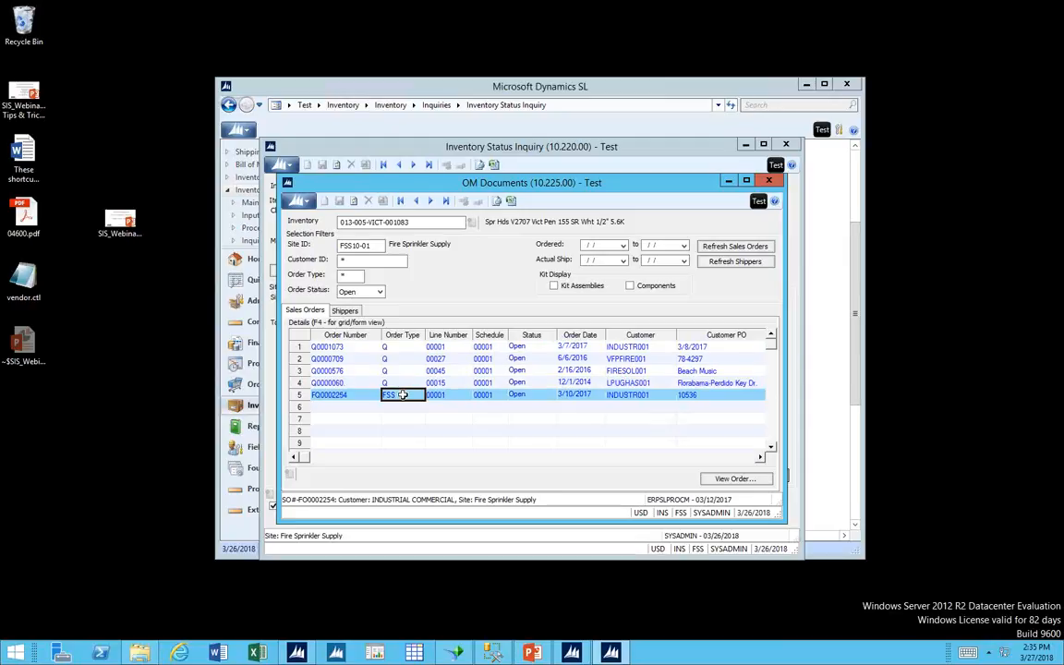
{"action": "key", "text": "Tab"}
{"action": "key", "text": "Tab"}
{"action": "key", "text": "Tab"}
{"action": "key", "text": "Tab"}
{"action": "key", "text": "Tab"}
{"action": "key", "text": "Tab"}
{"action": "key", "text": "Tab"}
{"action": "key", "text": "Tab"}
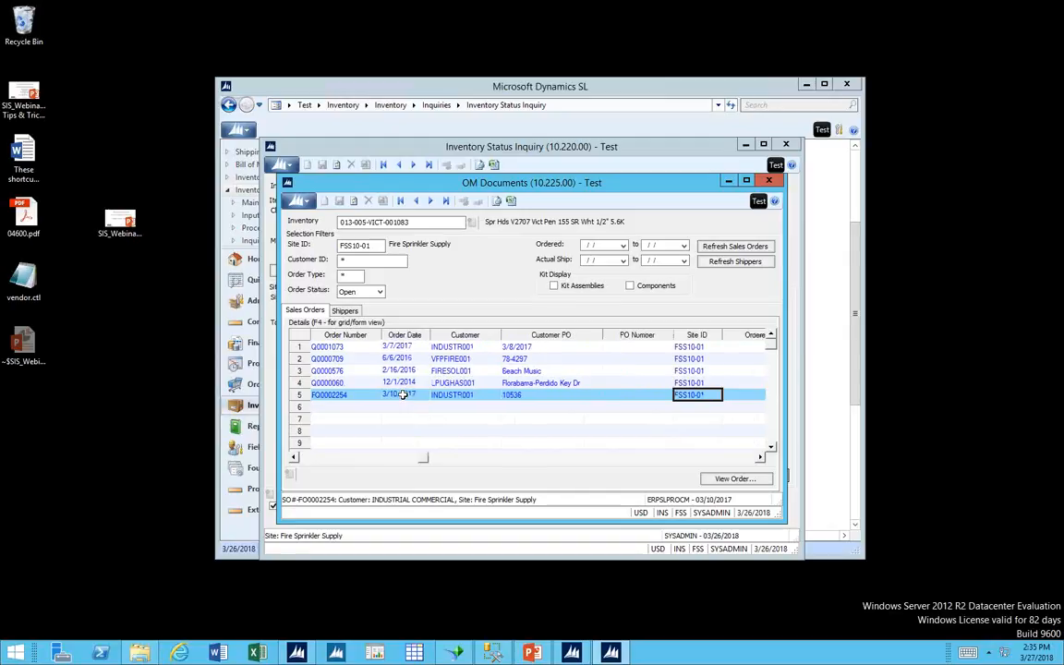
{"action": "key", "text": "Tab"}
{"action": "key", "text": "Tab"}
{"action": "key", "text": "Tab"}
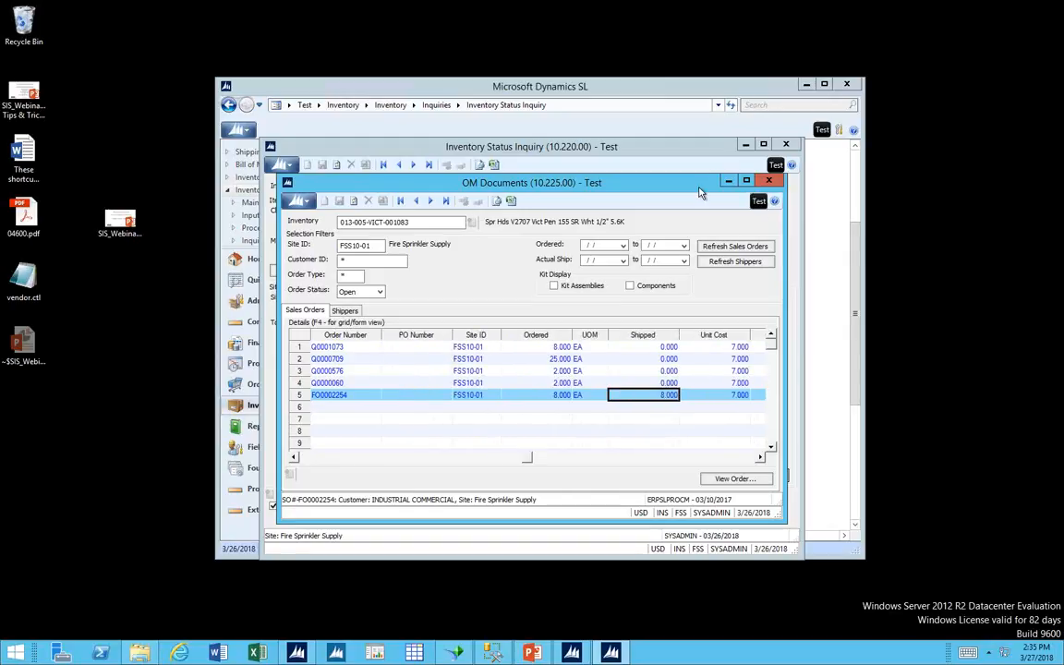
{"action": "left_click_drag", "start_coordinate": [688, 183], "coordinate": [906, 455]}
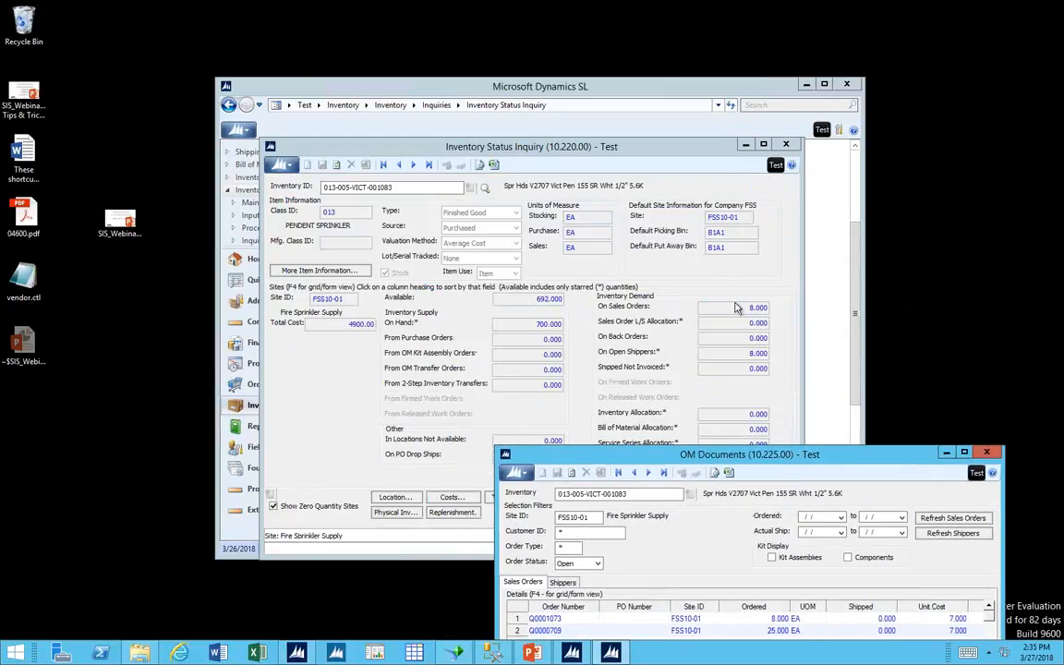
{"action": "left_click_drag", "start_coordinate": [719, 453], "coordinate": [665, 171]}
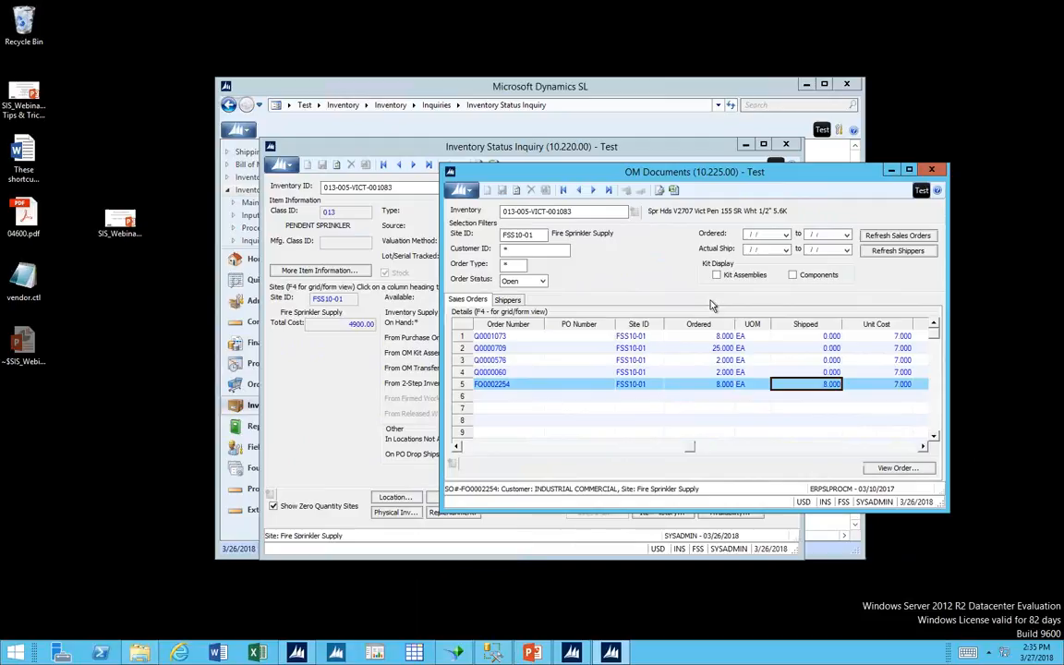
Check the order number of the FSS sales order in OM Documents and close the screen.
{"action": "left_click", "coordinate": [469, 450]}
{"action": "left_click", "coordinate": [469, 450]}
{"action": "left_click", "coordinate": [491, 385]}
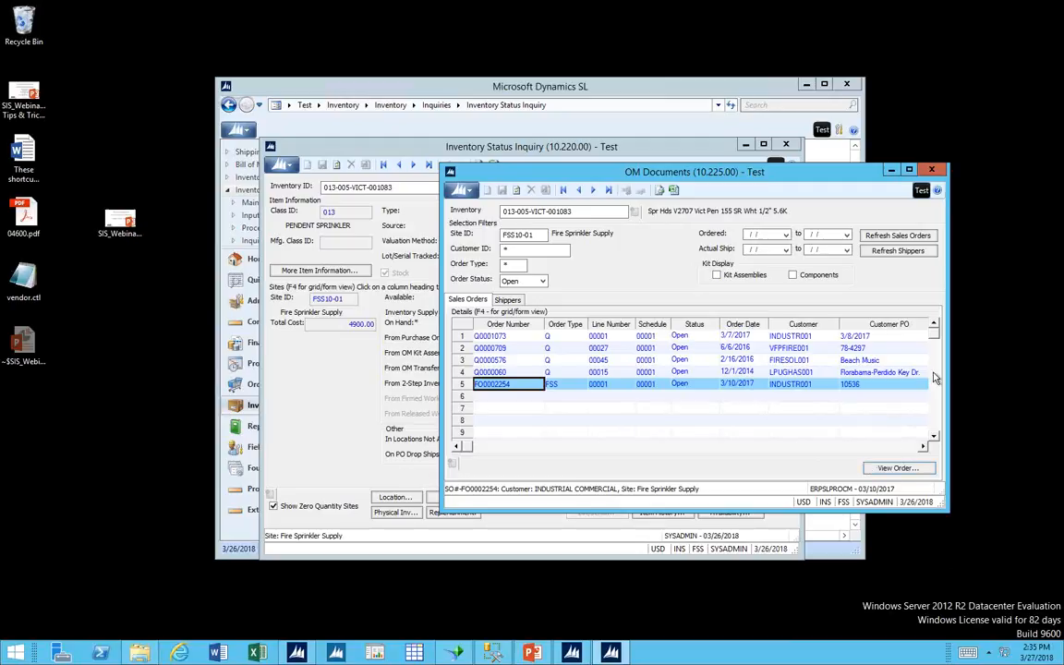
{"action": "left_click", "coordinate": [933, 172]}
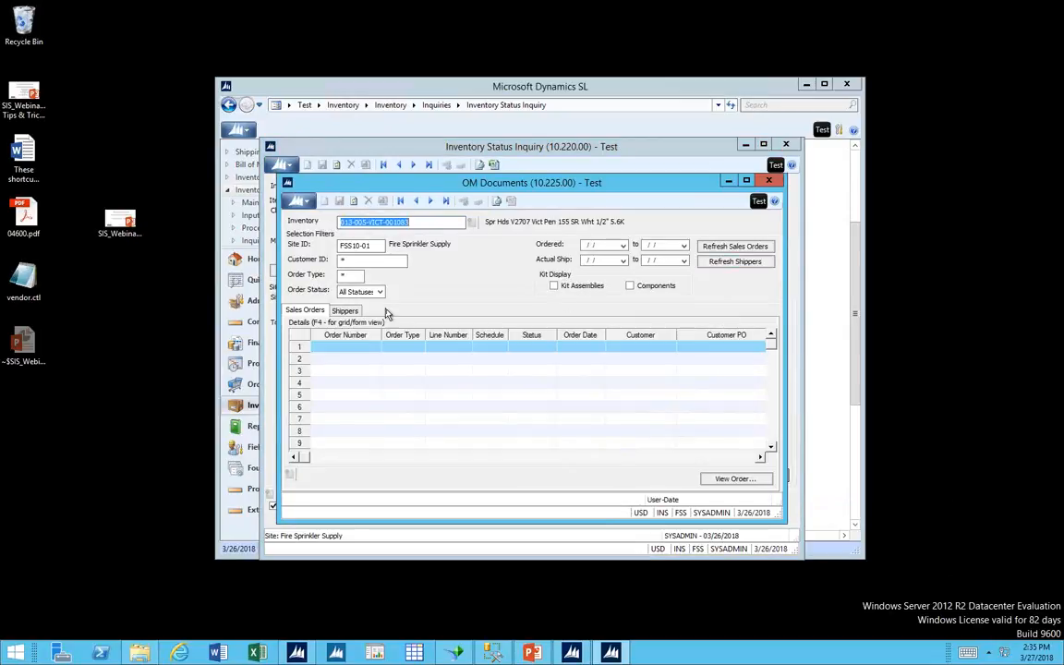
In OM Documents, filter the order status to Open, load the item's shippers, check the ordered and shipped quantities, and close the screen.
{"action": "left_click", "coordinate": [361, 291]}
{"action": "left_click", "coordinate": [368, 319]}
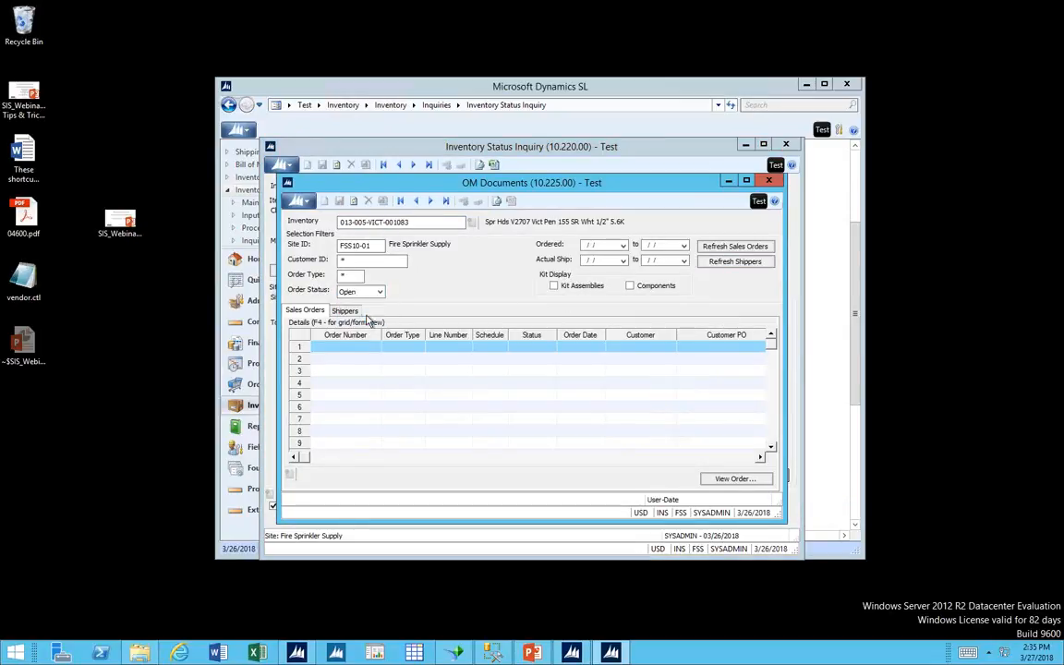
{"action": "left_click", "coordinate": [710, 263]}
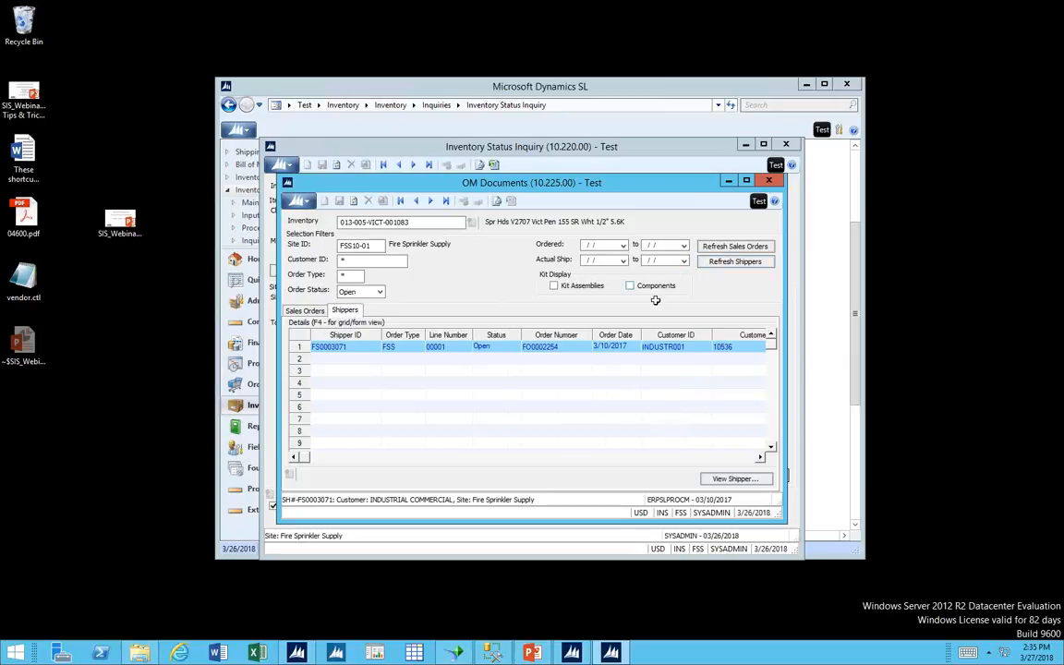
{"action": "left_click", "coordinate": [674, 456]}
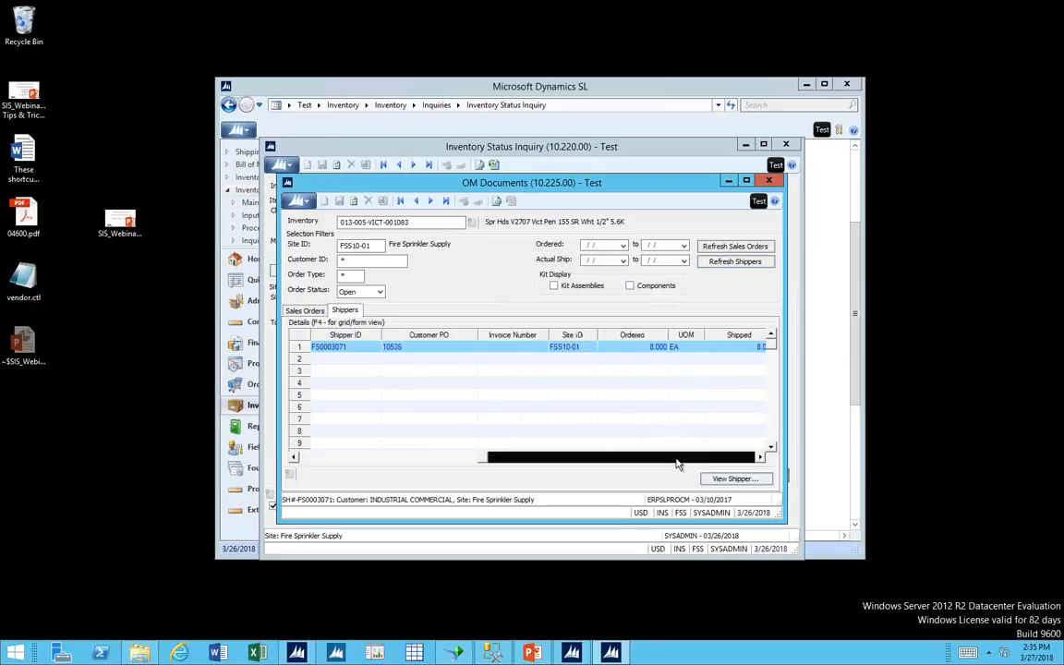
{"action": "left_click", "coordinate": [647, 347]}
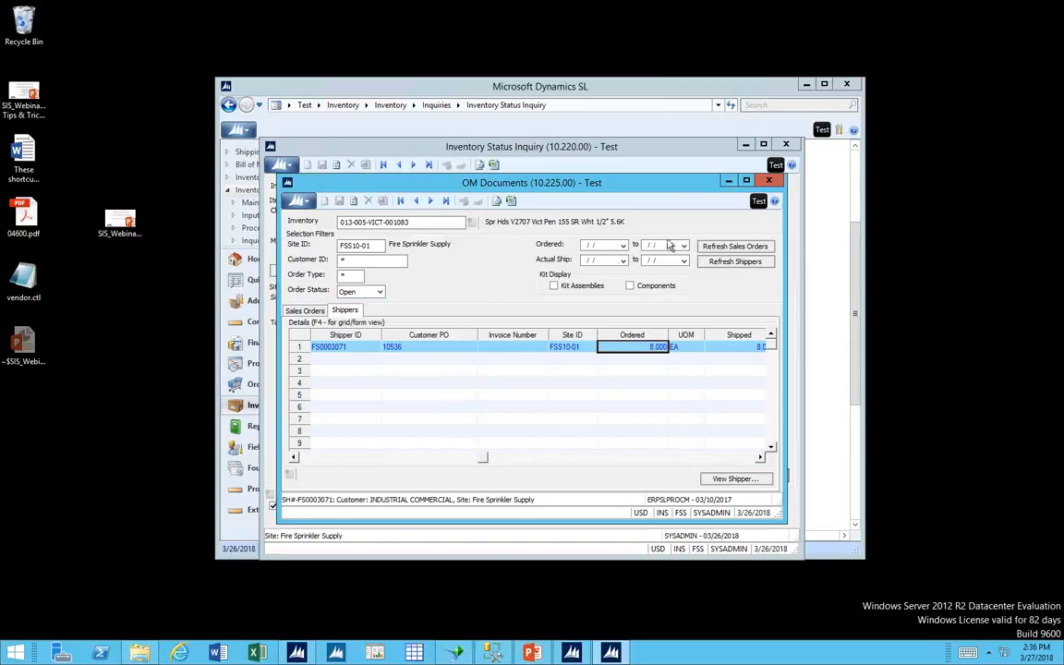
{"action": "left_click", "coordinate": [768, 181]}
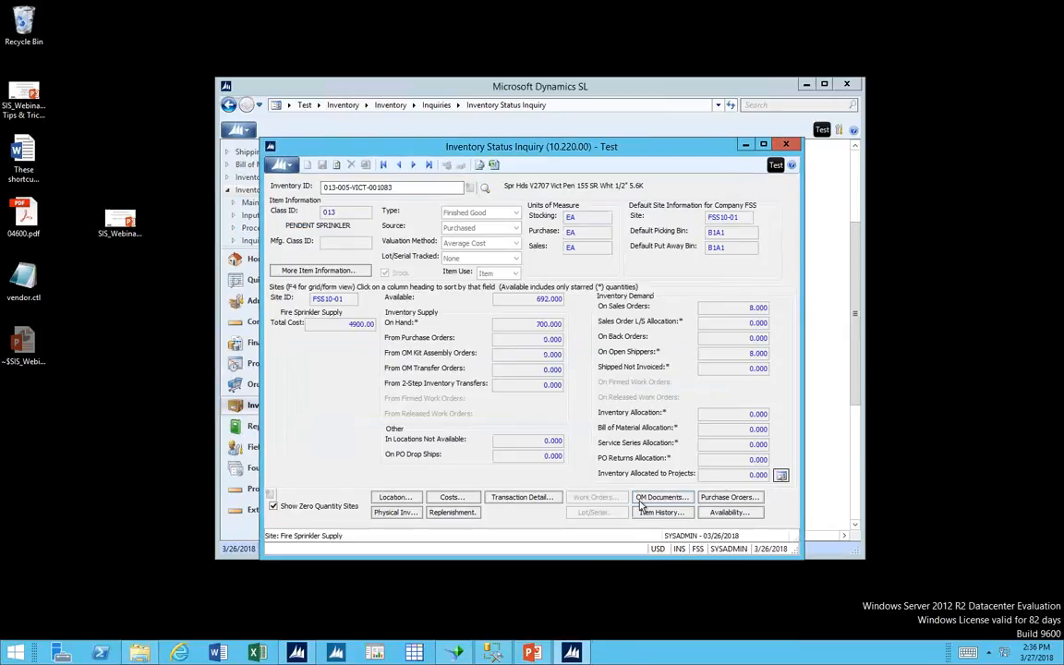
Open the item's Transaction Detail and load only transactions of type Adjustment.
{"action": "left_click", "coordinate": [506, 499]}
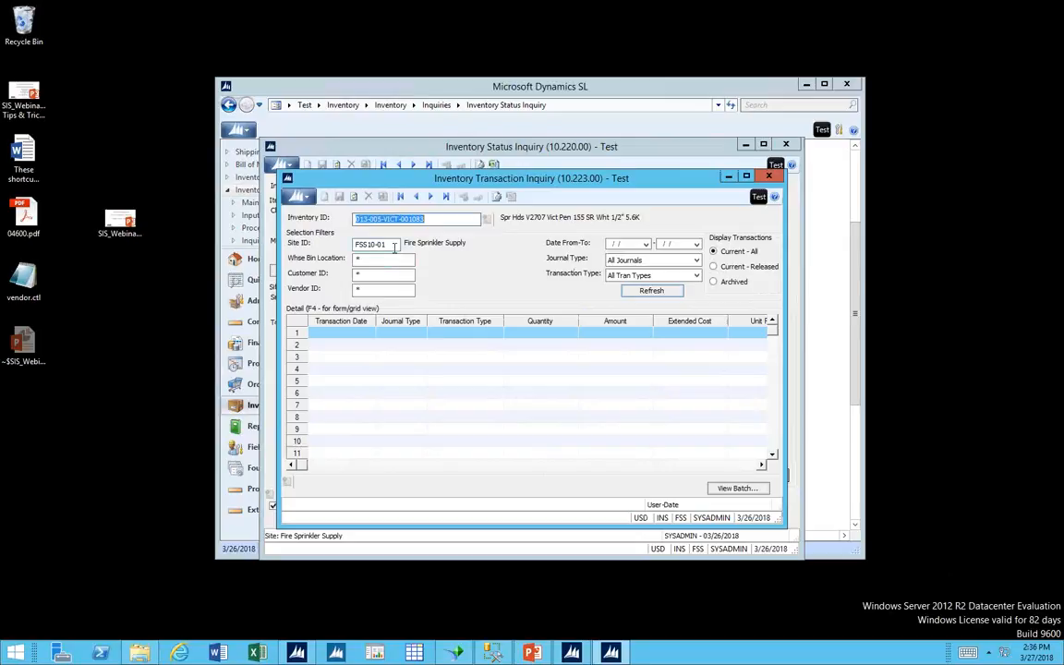
{"action": "left_click", "coordinate": [655, 277]}
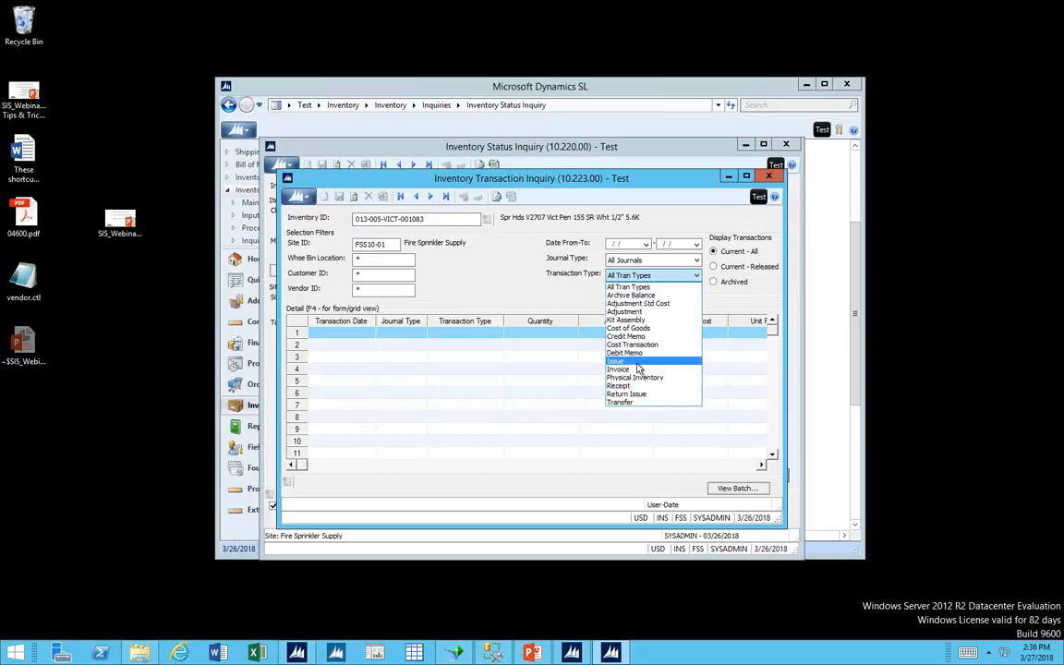
{"action": "left_click", "coordinate": [636, 313]}
{"action": "left_click", "coordinate": [650, 292]}
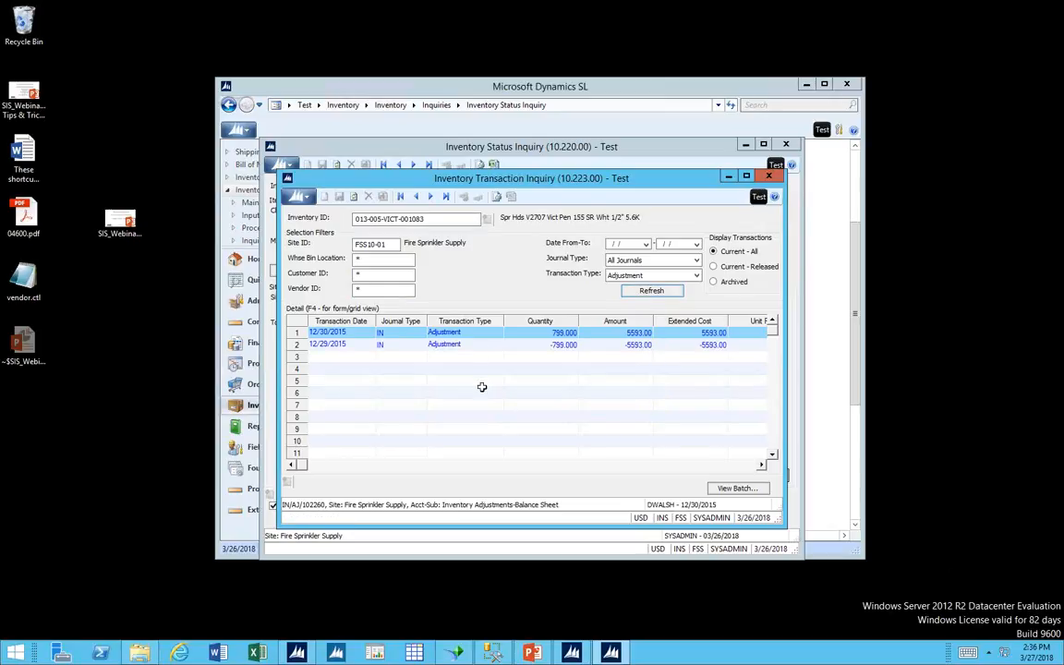
Set the transaction type filter back to All Tran Types and reload the item's transactions.
{"action": "left_click", "coordinate": [670, 277]}
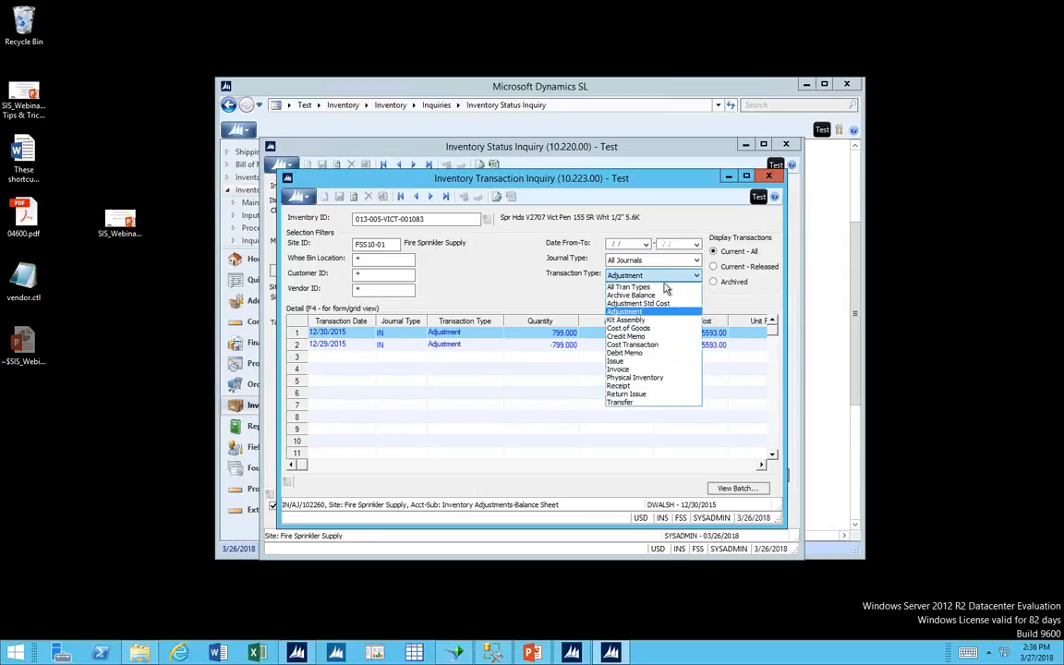
{"action": "left_click", "coordinate": [665, 288]}
{"action": "left_click", "coordinate": [655, 292]}
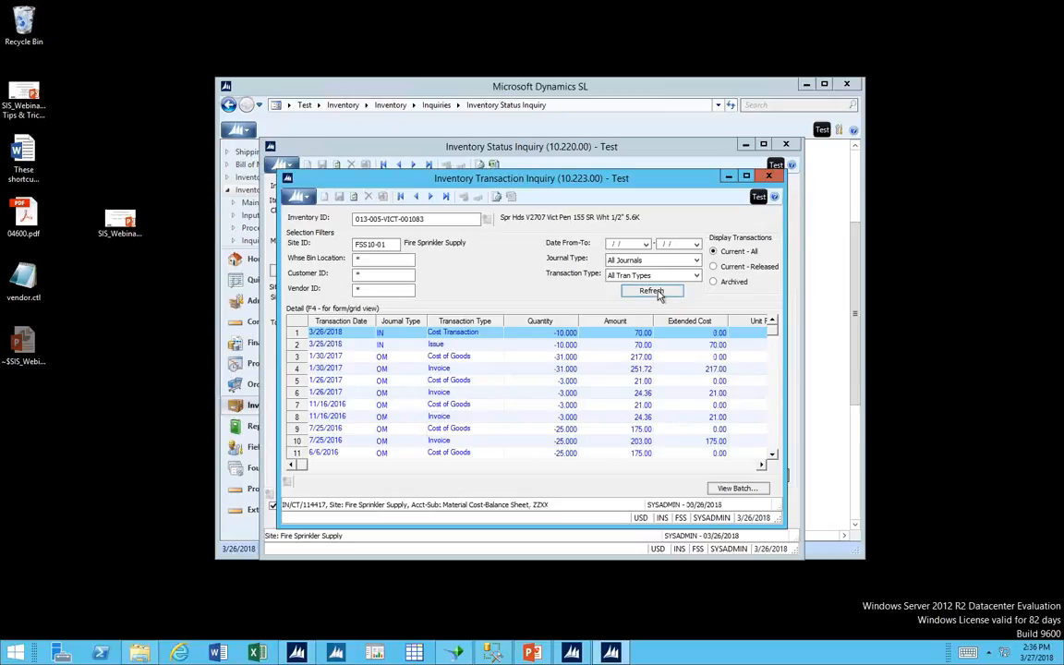
Export the transaction grid to Excel and dismiss the Office activation dialog.
{"action": "left_click", "coordinate": [484, 331]}
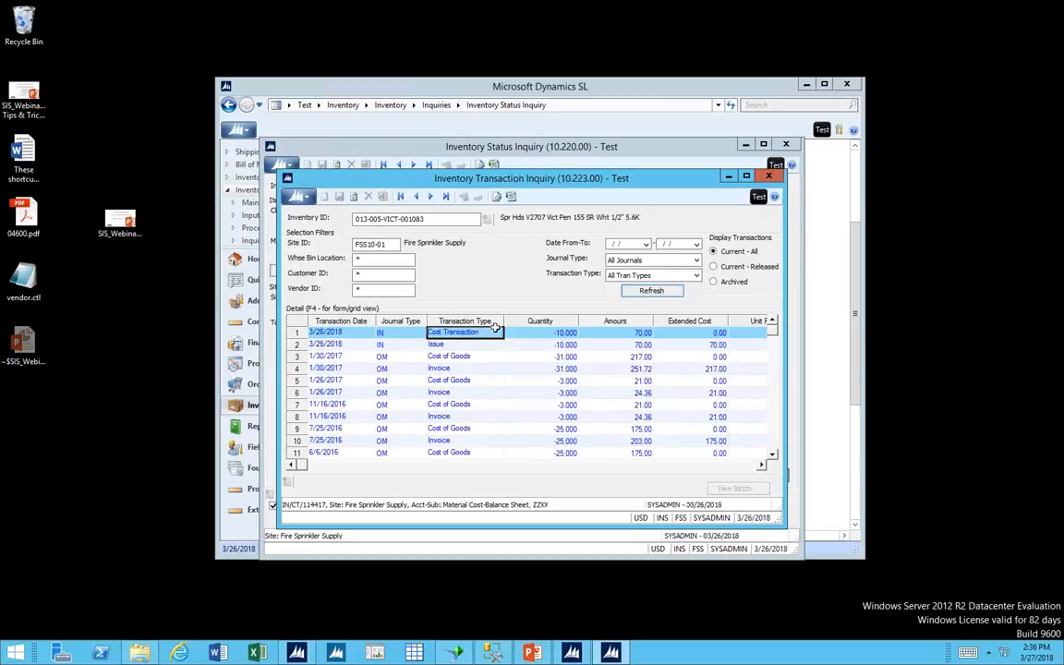
{"action": "left_click", "coordinate": [513, 197]}
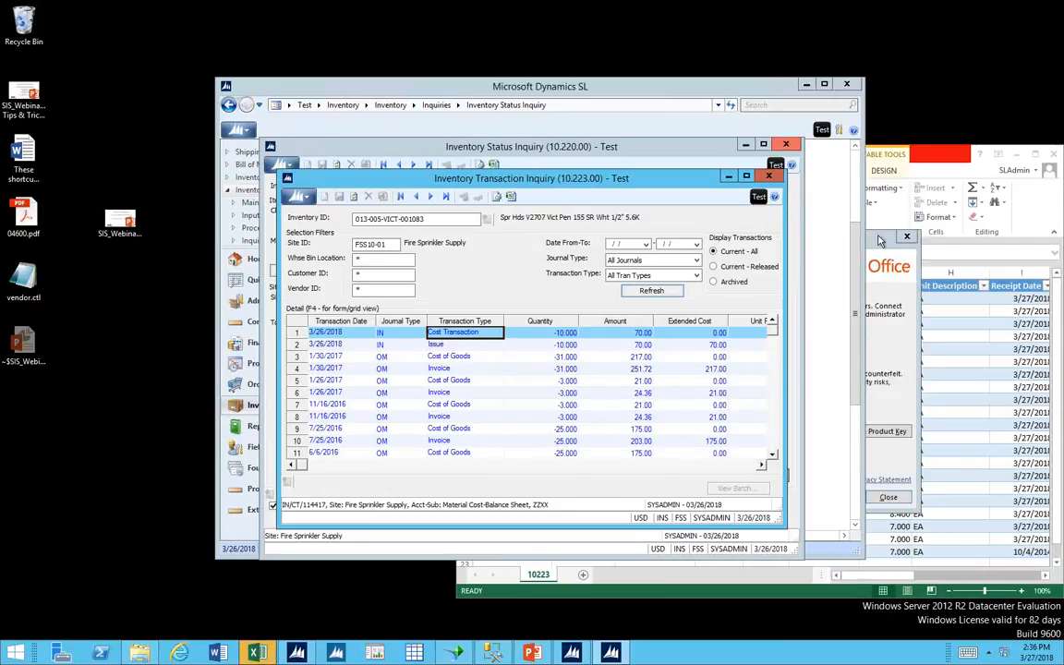
{"action": "left_click", "coordinate": [880, 241]}
{"action": "left_click", "coordinate": [887, 497]}
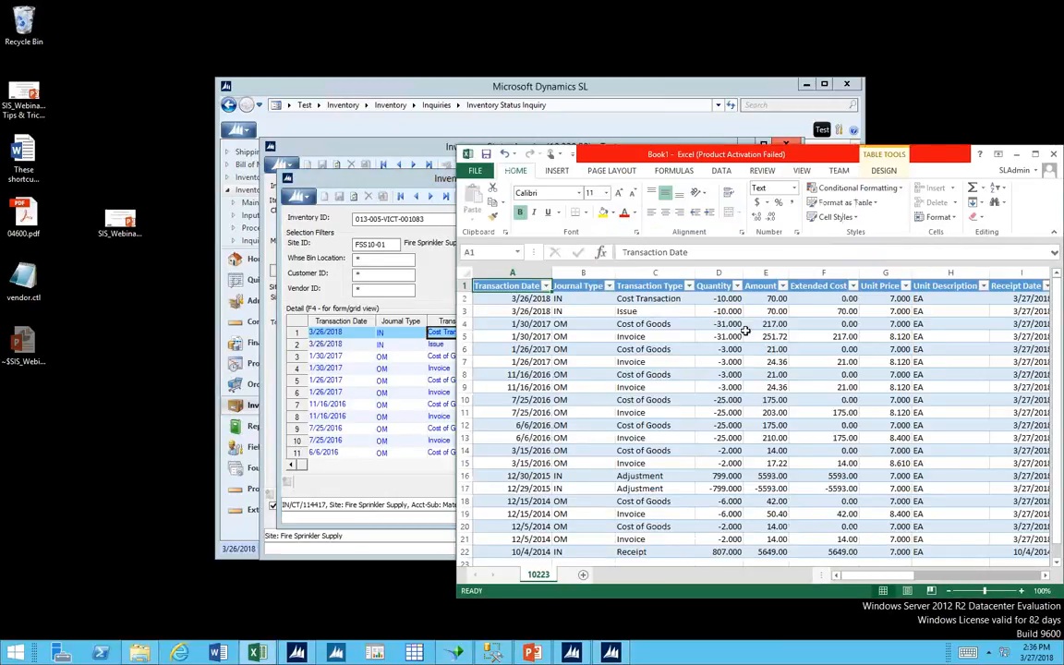
Examine the exported transactions, comparing the paired 1/30/2017 Cost of Goods and Invoice rows, and close the workbook without saving.
{"action": "left_click", "coordinate": [689, 286]}
{"action": "left_click", "coordinate": [690, 287]}
{"action": "left_click_drag", "start_coordinate": [523, 324], "coordinate": [882, 336]}
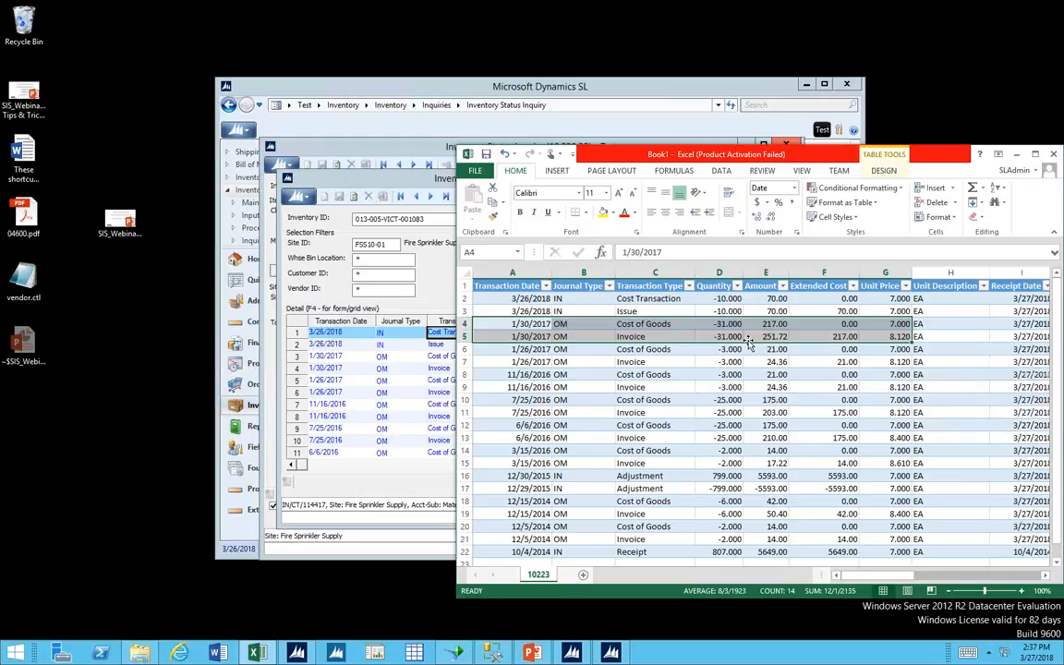
{"action": "left_click", "coordinate": [677, 326]}
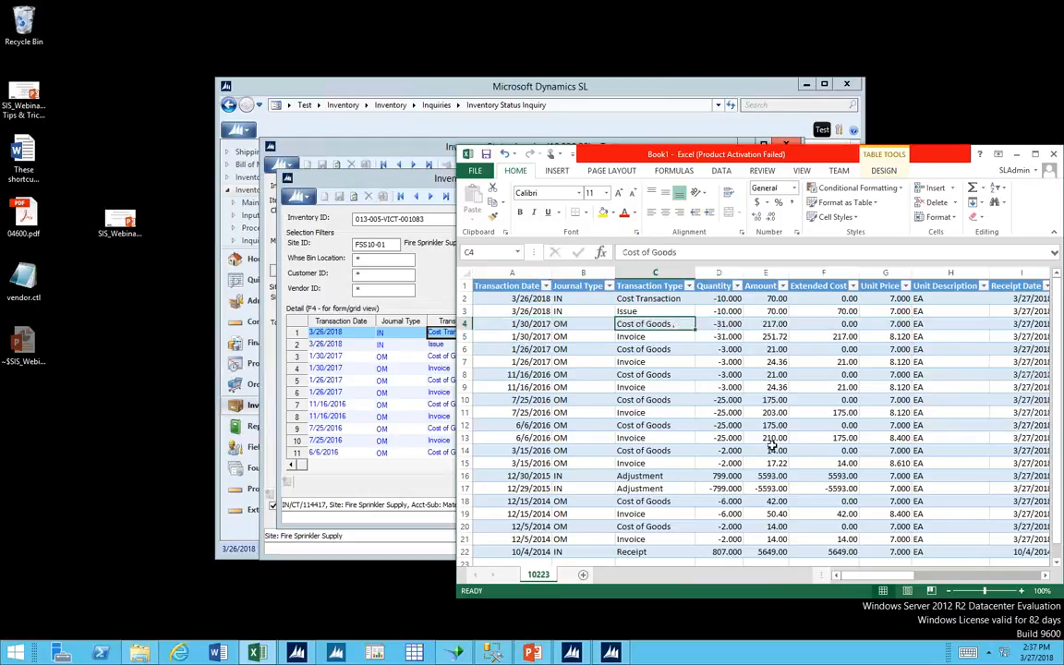
{"action": "scroll", "coordinate": [772, 446], "scroll_direction": "down", "scroll_amount": 4}
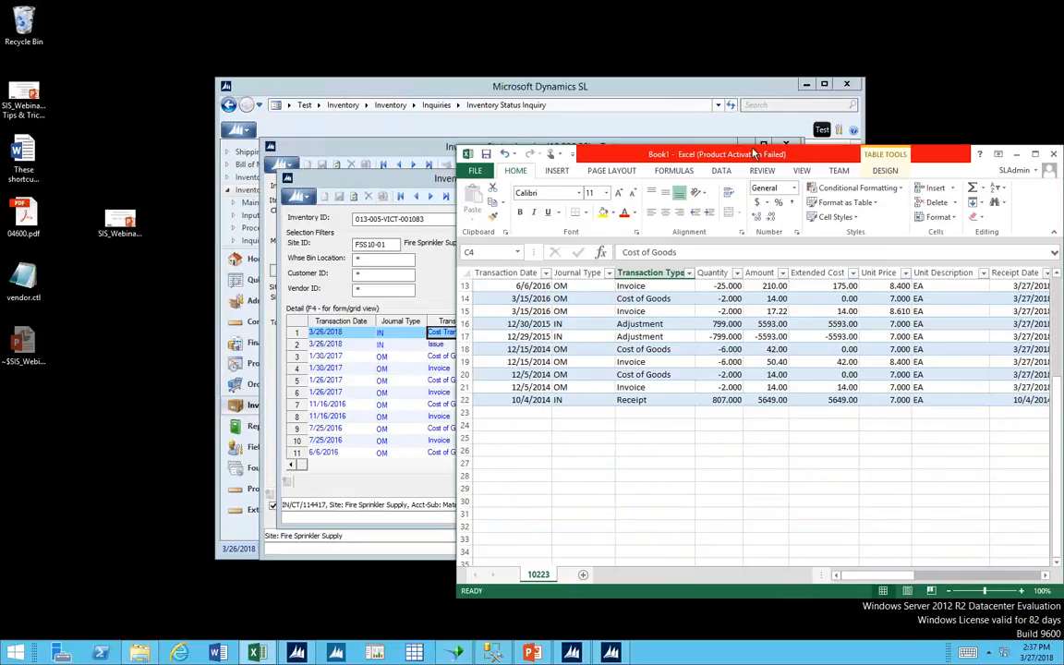
{"action": "left_click_drag", "start_coordinate": [754, 150], "coordinate": [651, 133]}
{"action": "left_click", "coordinate": [952, 137]}
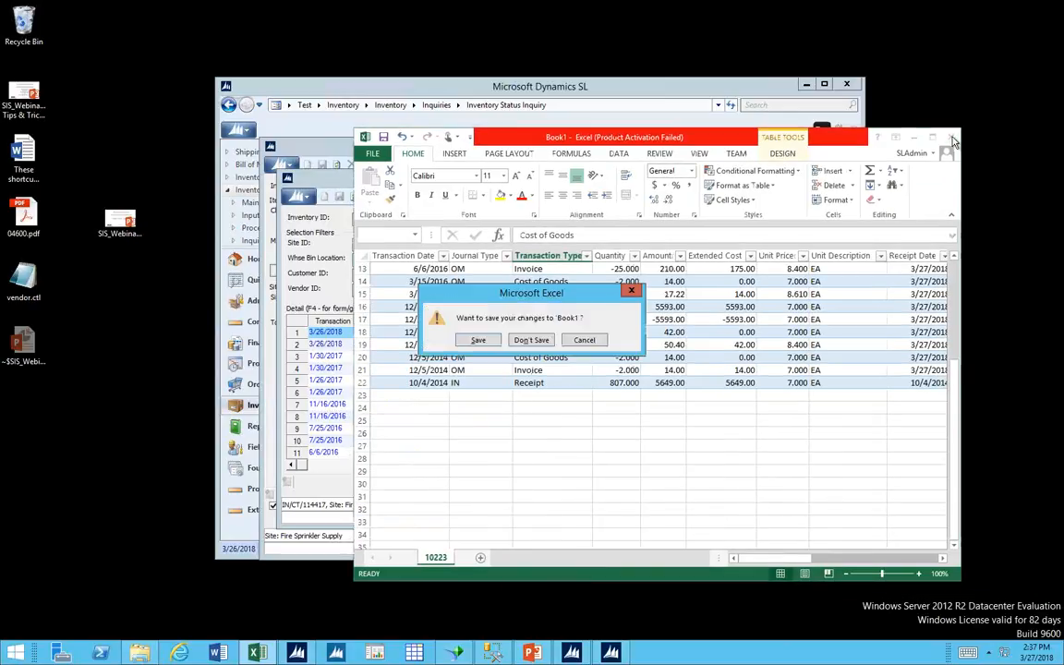
{"action": "left_click", "coordinate": [550, 341]}
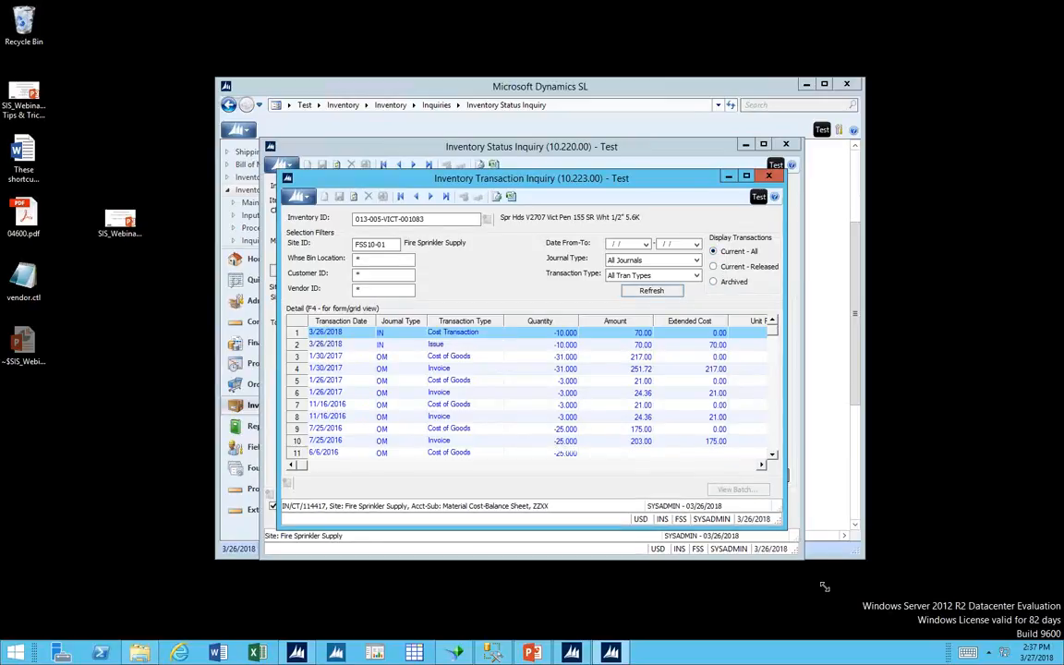
Enlarge Inventory Transaction Inquiry, reload it with Current - Released transactions, and review the list down to the 10/4/2014 receipt.
{"action": "left_click_drag", "start_coordinate": [782, 522], "coordinate": [846, 610]}
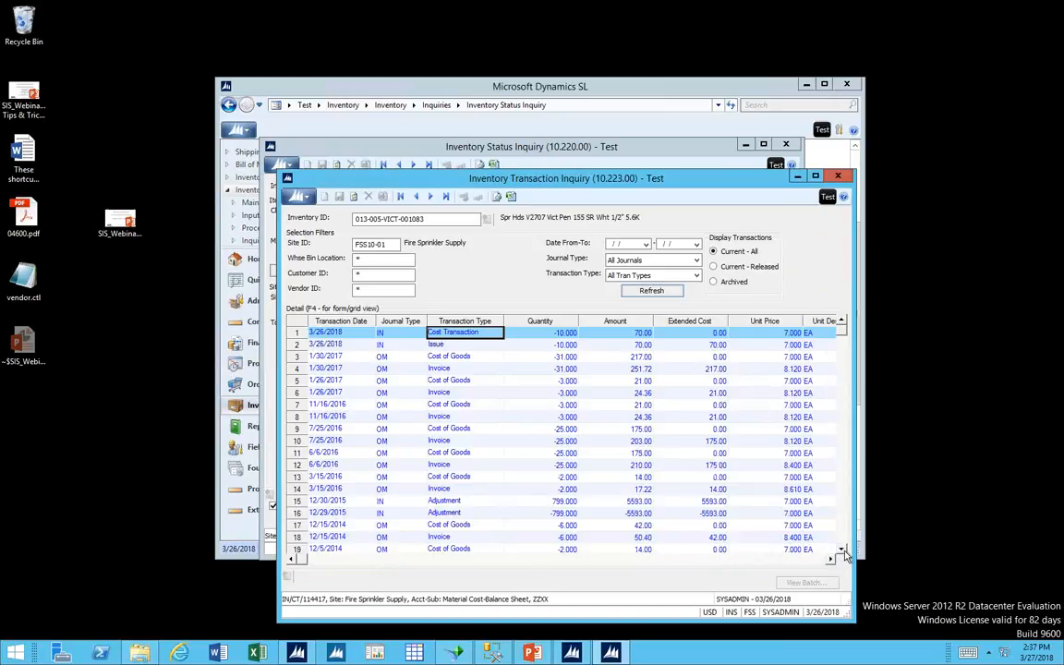
{"action": "left_click", "coordinate": [841, 550]}
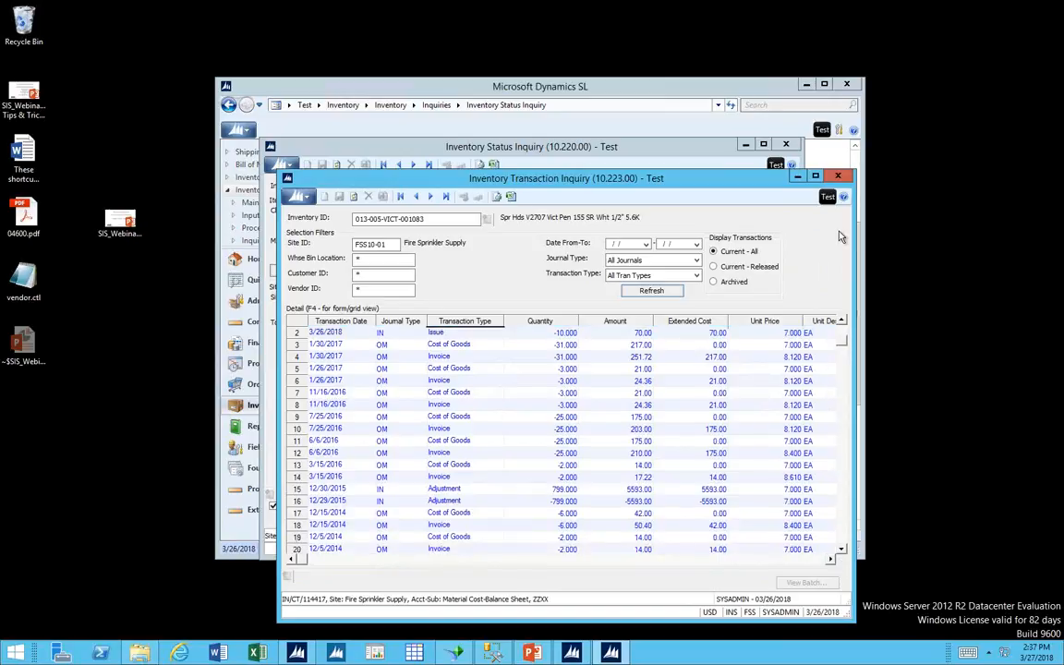
{"action": "left_click", "coordinate": [762, 267]}
{"action": "left_click", "coordinate": [678, 292]}
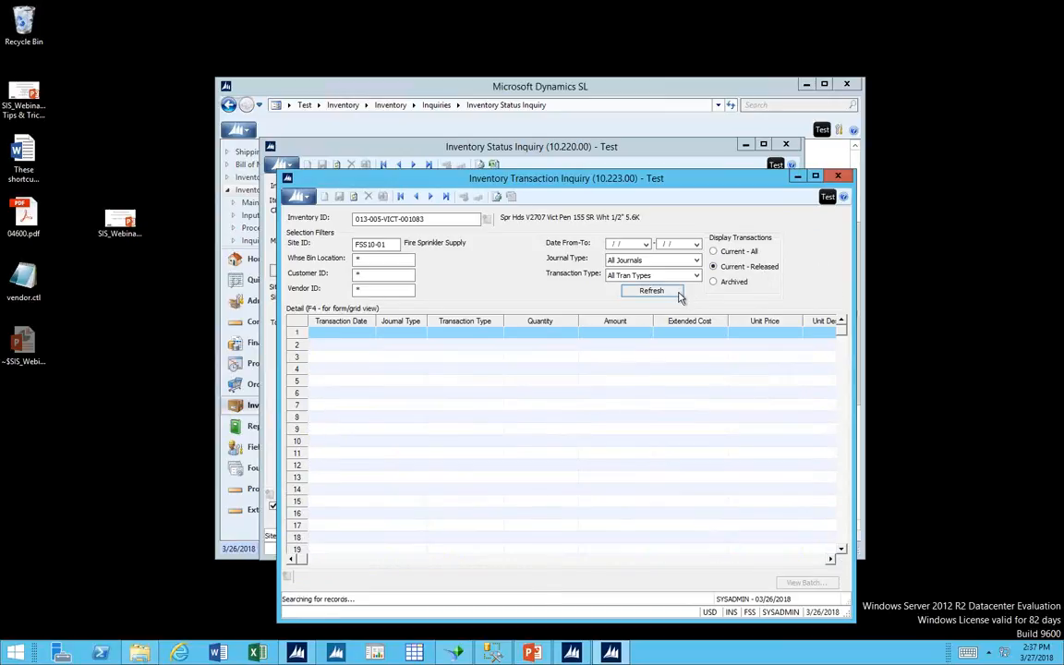
{"action": "left_click", "coordinate": [844, 535]}
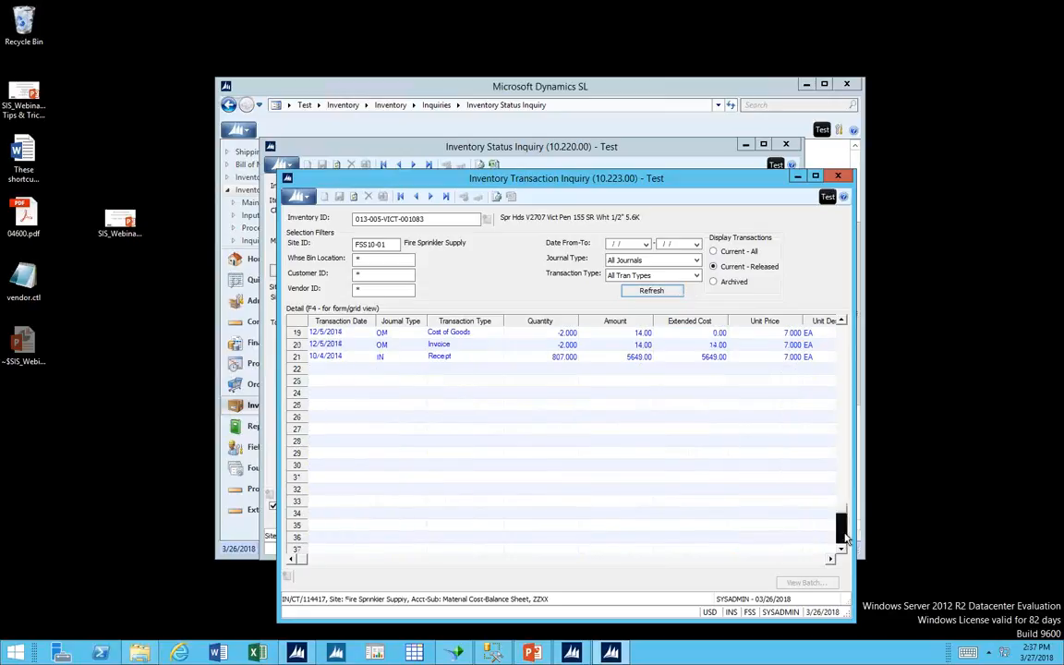
{"action": "left_click", "coordinate": [344, 357]}
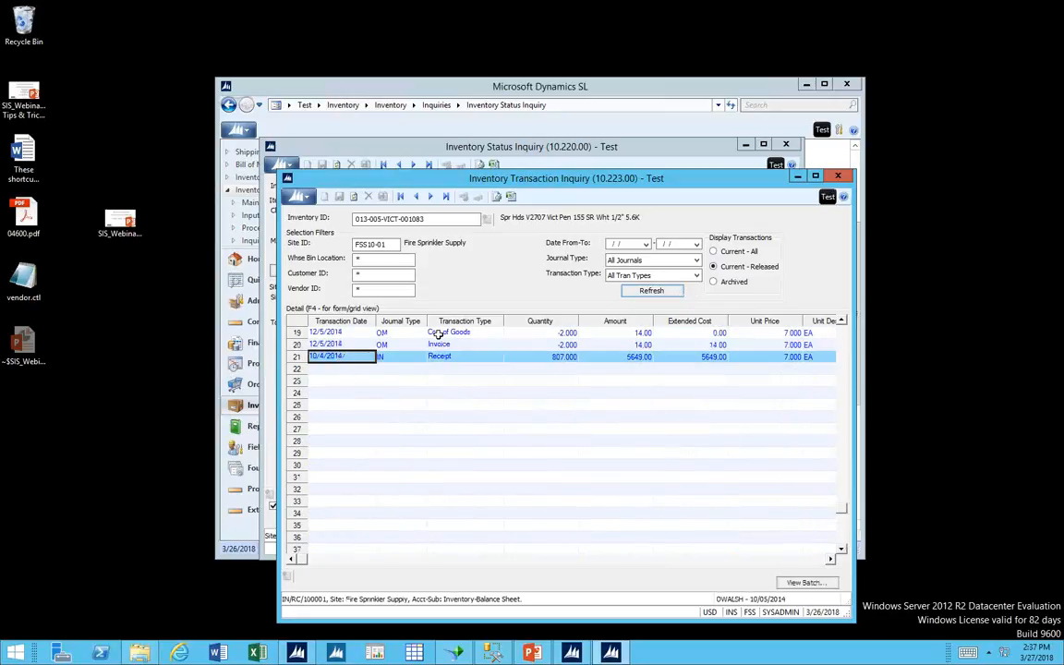
Reload the transactions with Current - All, and close Inventory Transaction Inquiry and Inventory Status Inquiry.
{"action": "left_click", "coordinate": [713, 251]}
{"action": "left_click", "coordinate": [654, 291]}
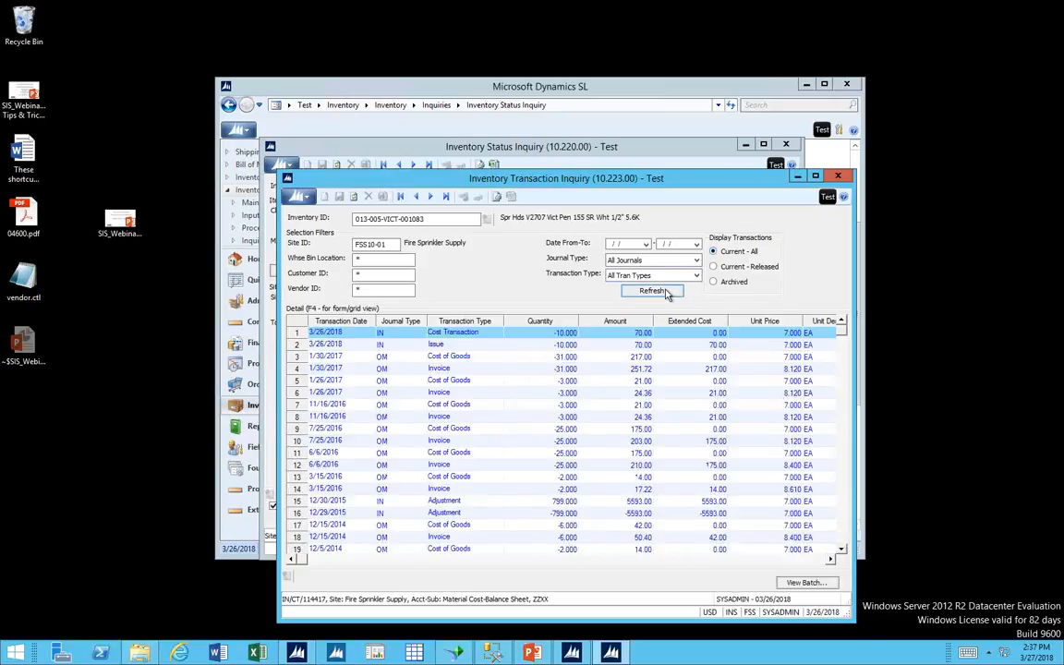
{"action": "left_click", "coordinate": [724, 270]}
{"action": "left_click", "coordinate": [837, 180]}
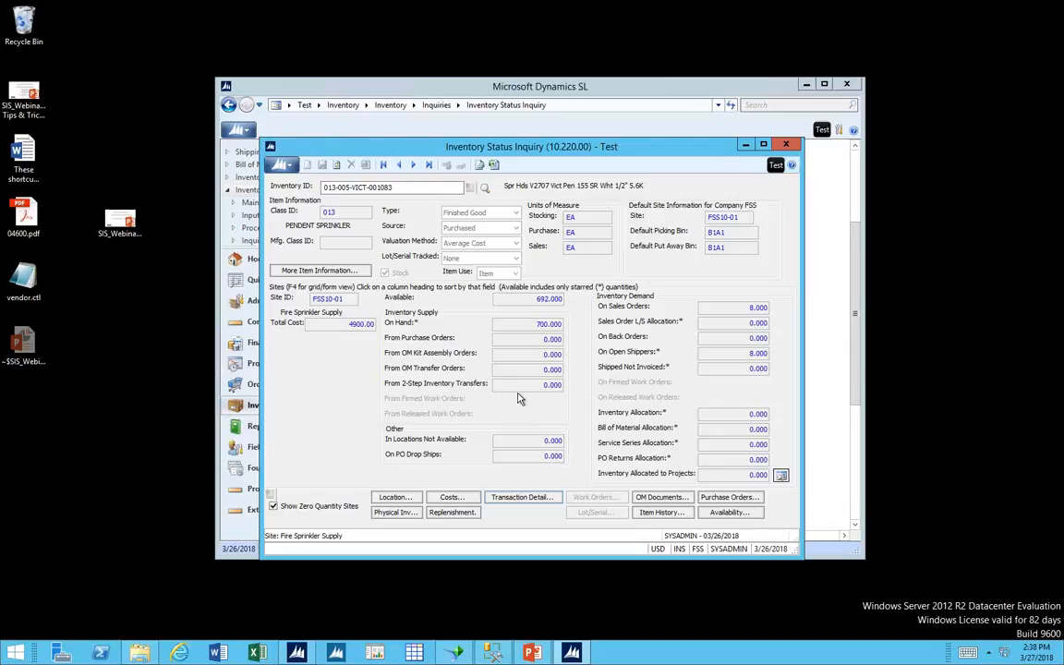
{"action": "left_click", "coordinate": [784, 145]}
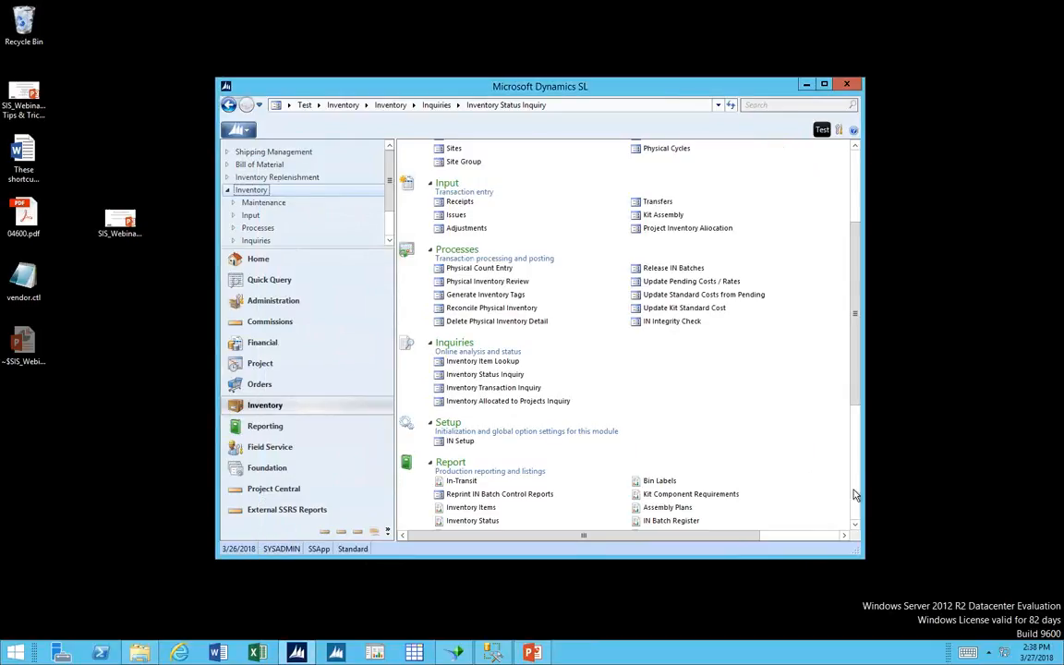
Review the Inventory module's report list, open the Inventory Status report to view its templates, and close it.
{"action": "scroll", "coordinate": [856, 486], "scroll_direction": "down", "scroll_amount": 5}
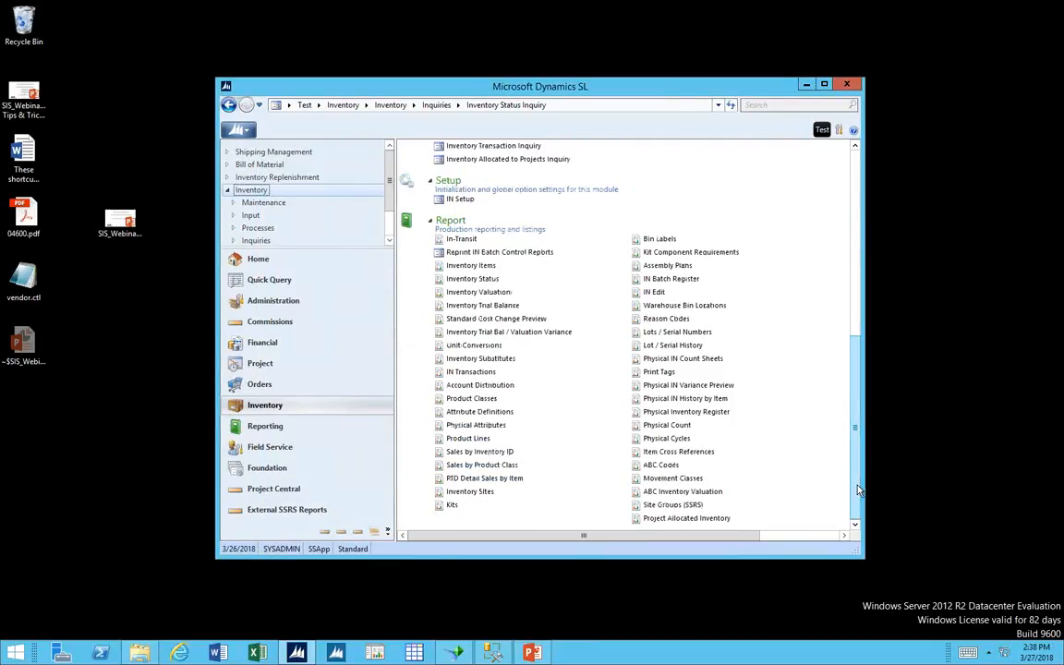
{"action": "left_click", "coordinate": [481, 359]}
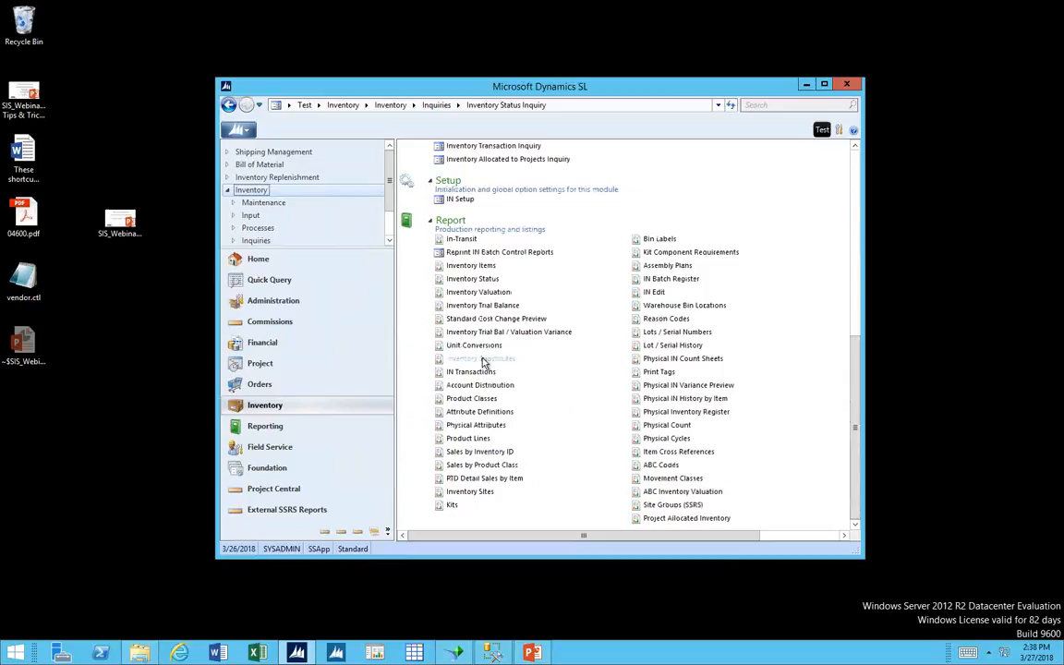
{"action": "left_click", "coordinate": [492, 294]}
{"action": "left_click", "coordinate": [488, 281]}
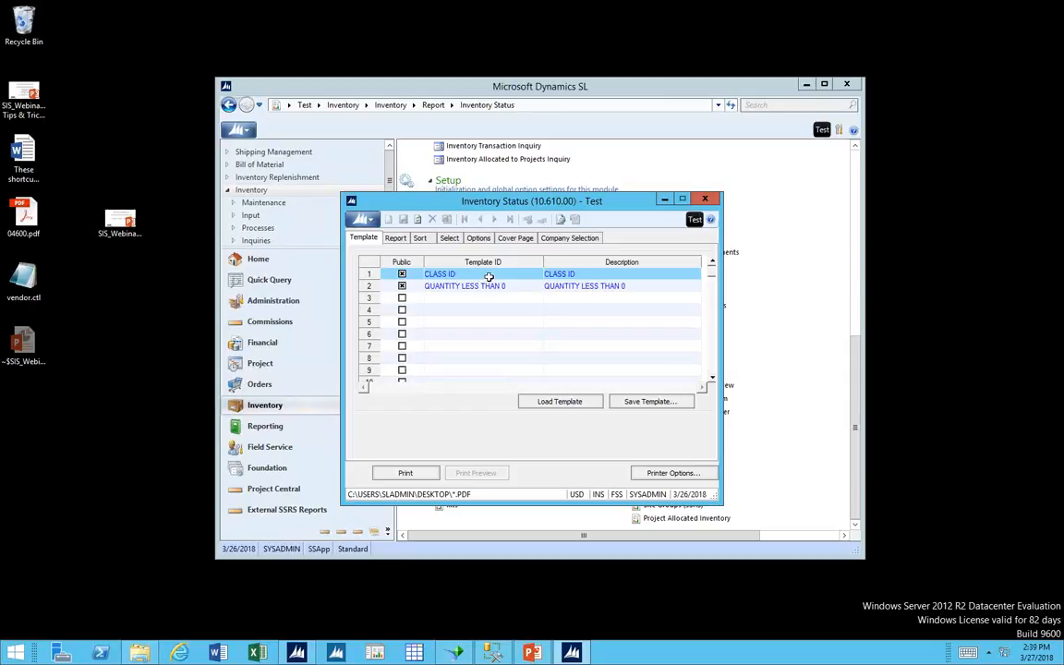
{"action": "left_click", "coordinate": [703, 200]}
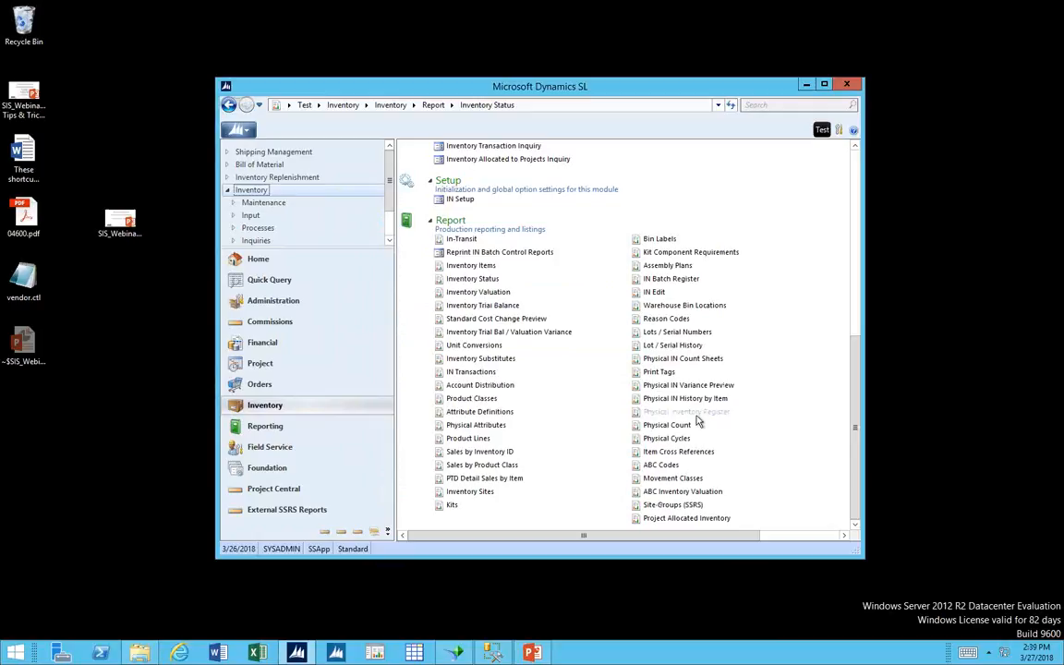
Open the Generate Inventory Tags process and set the physical inventory type to Cycle Count.
{"action": "left_click", "coordinate": [856, 165]}
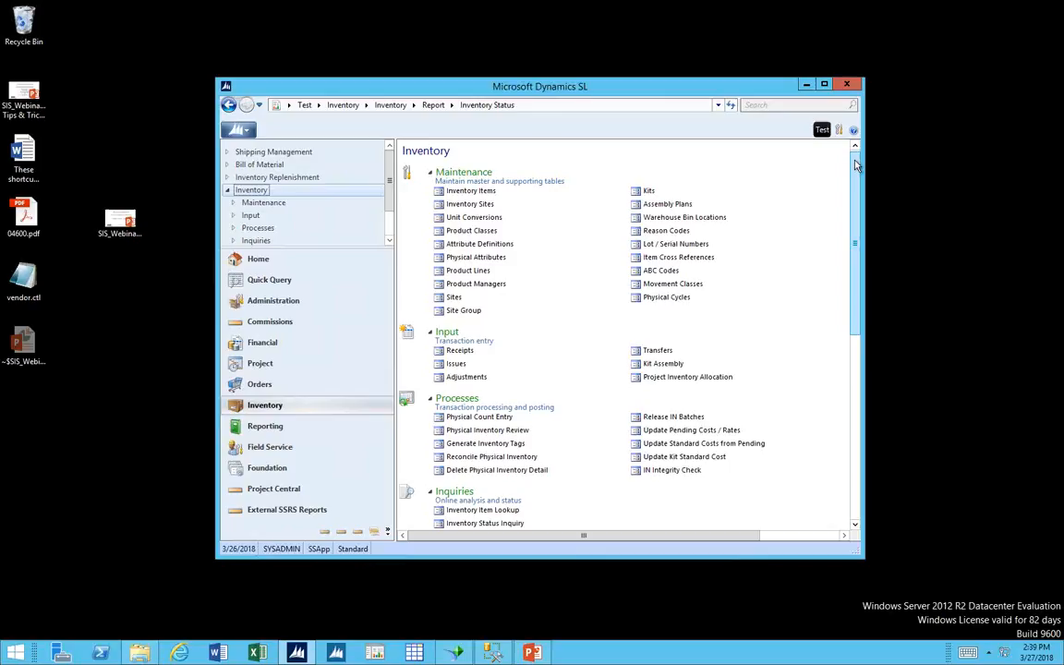
{"action": "left_click", "coordinate": [456, 443]}
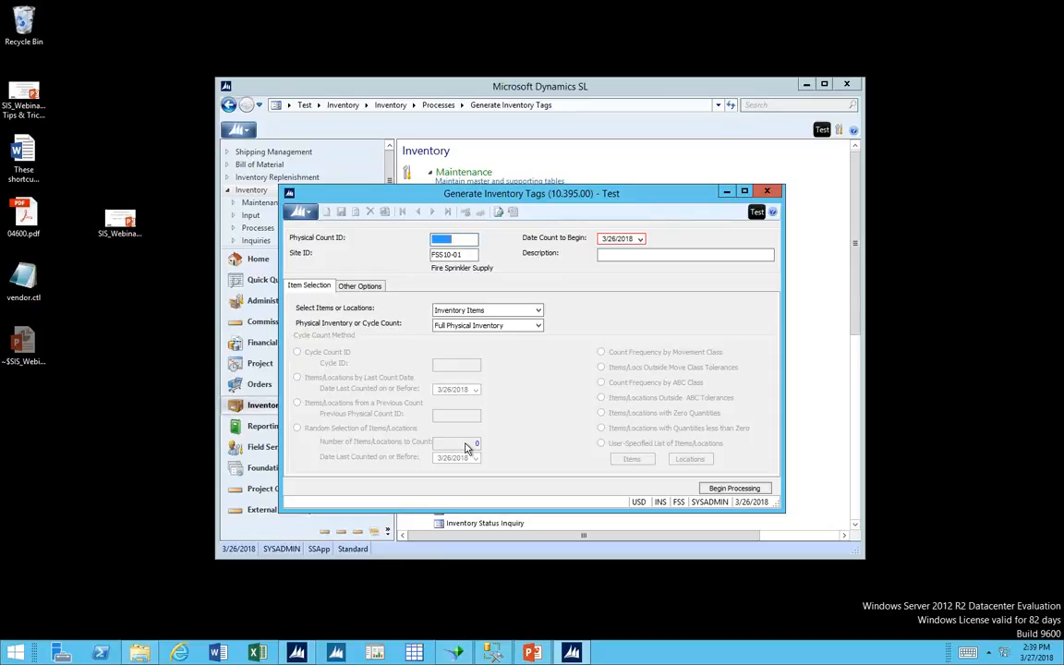
{"action": "left_click", "coordinate": [531, 326]}
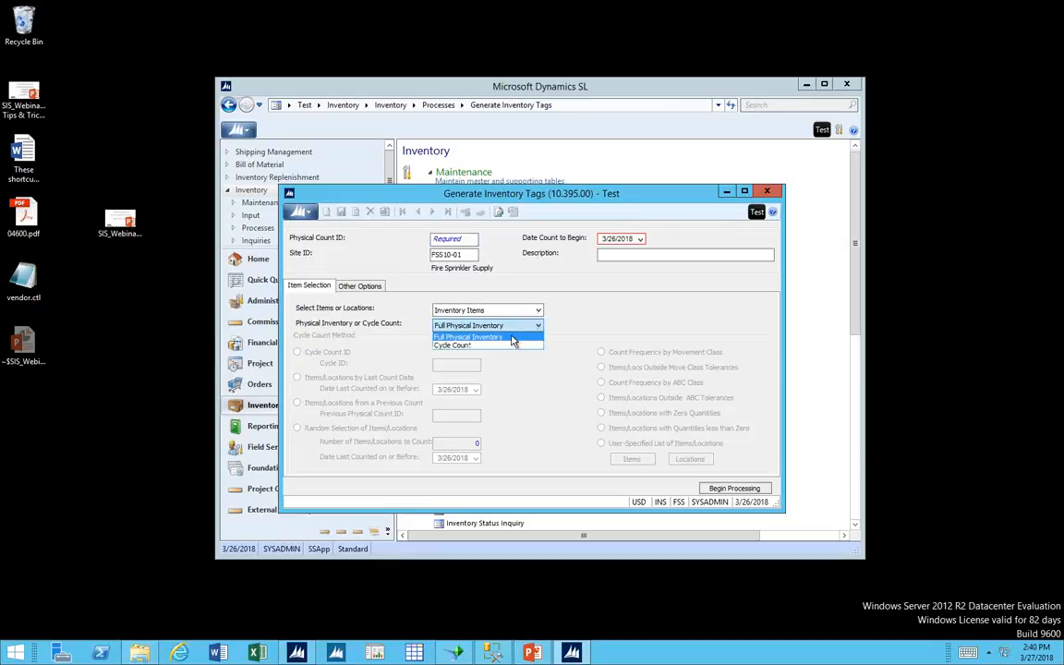
{"action": "left_click", "coordinate": [504, 346]}
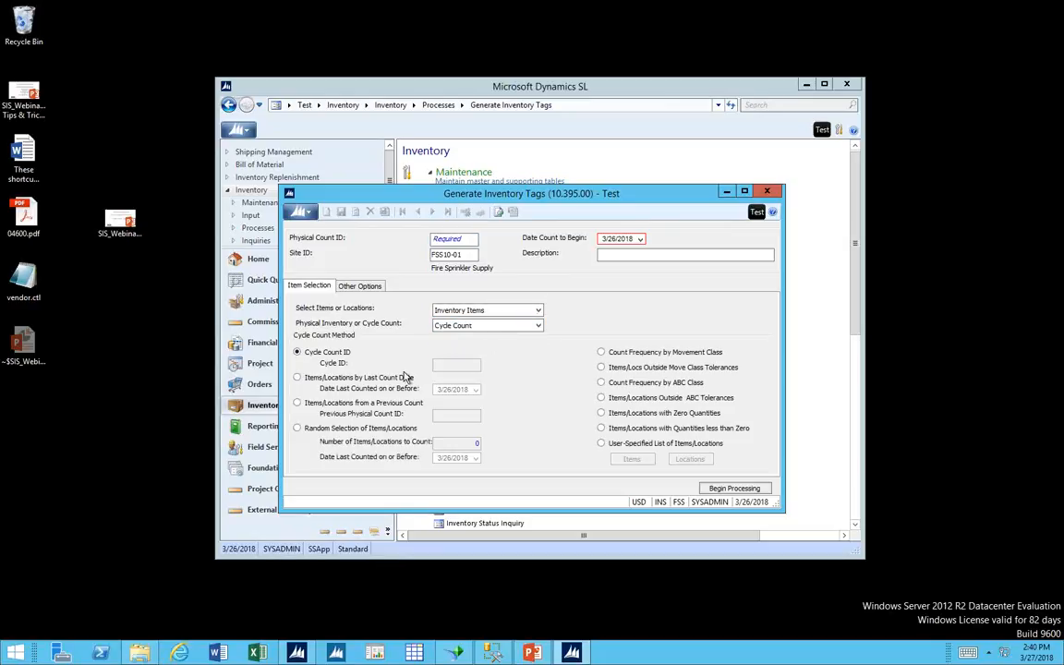
Look up the available Cycle IDs for the Cycle Count ID method, cancel the list, and close Generate Inventory Tags without processing.
{"action": "left_click", "coordinate": [371, 378]}
{"action": "left_click", "coordinate": [347, 354]}
{"action": "left_click", "coordinate": [446, 367]}
{"action": "key", "text": "F3"}
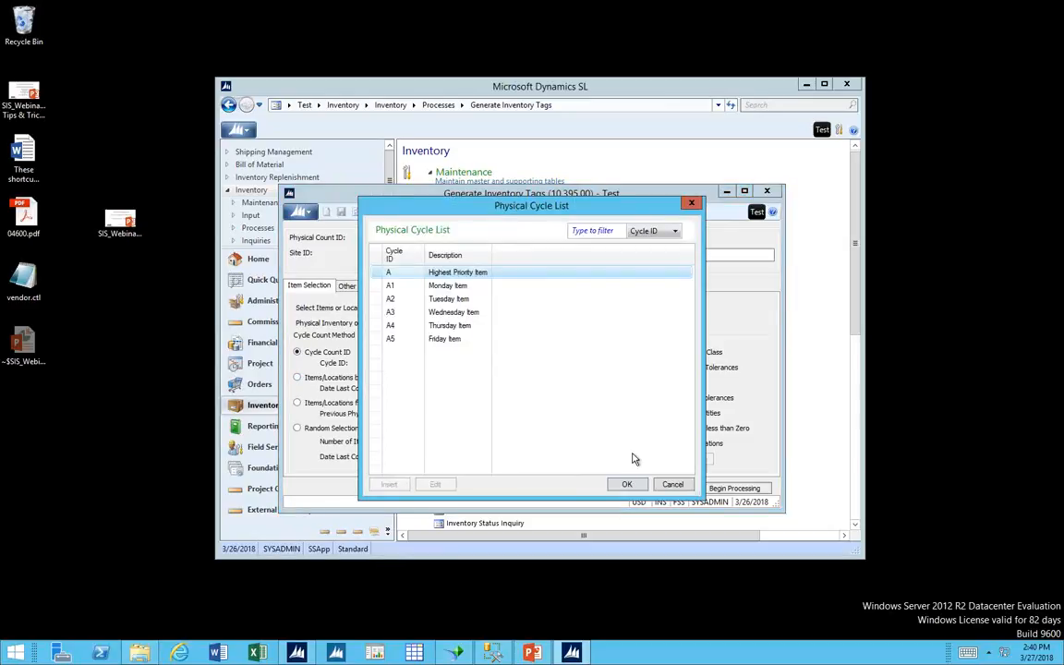
{"action": "left_click", "coordinate": [672, 485]}
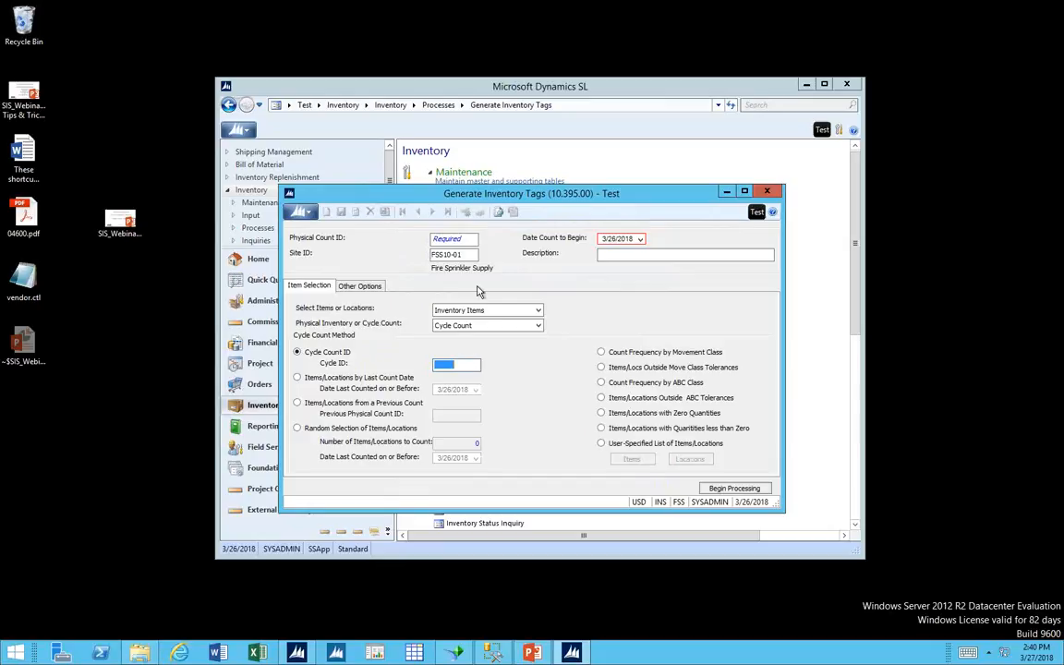
{"action": "left_click", "coordinate": [453, 239]}
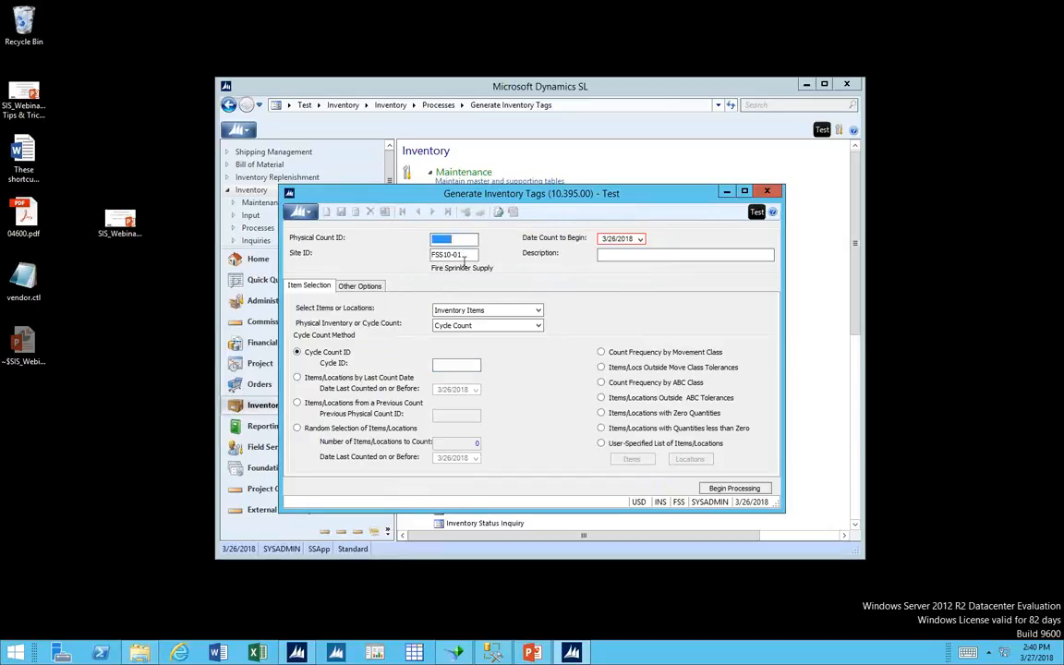
{"action": "left_click", "coordinate": [765, 192]}
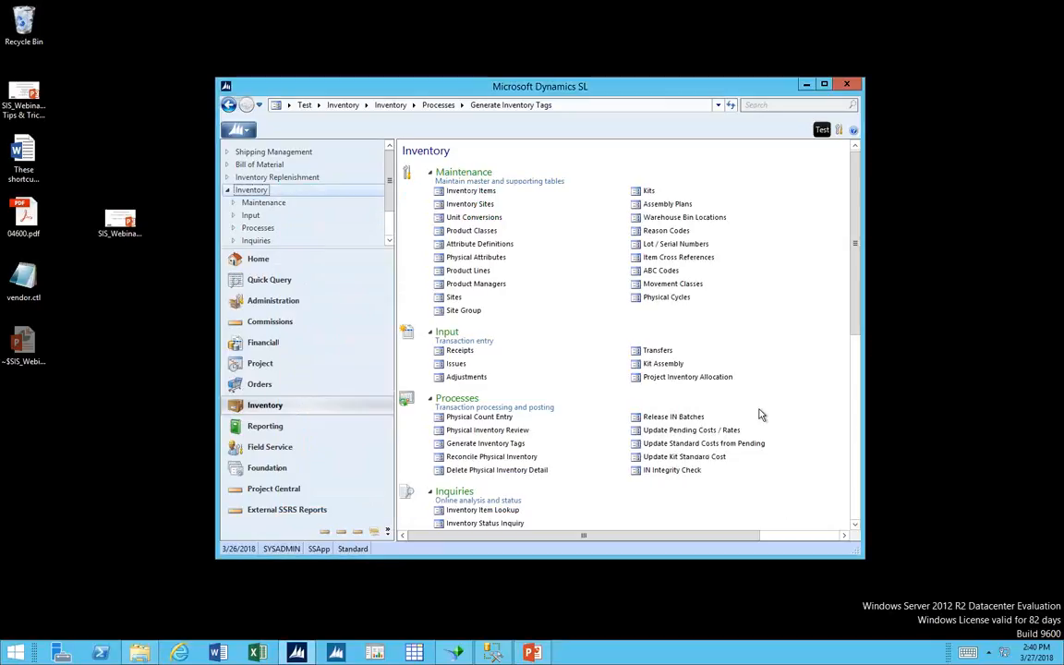
Open the Physical IN Count Sheets report, choose the No Book Quantity format, and close it without printing.
{"action": "scroll", "coordinate": [838, 468], "scroll_direction": "down", "scroll_amount": 5}
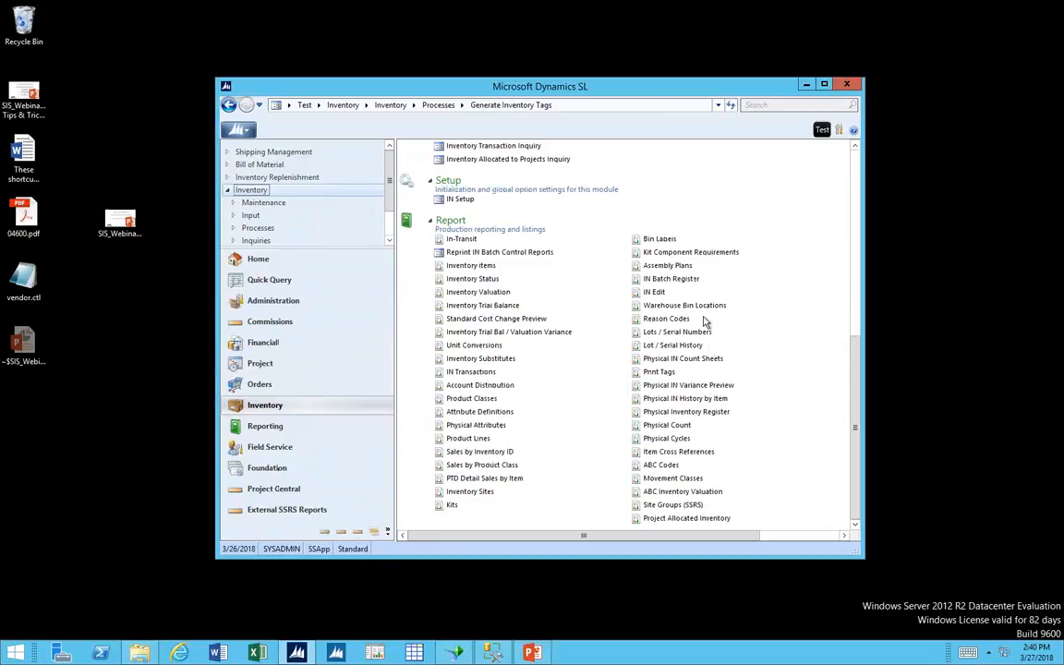
{"action": "left_click", "coordinate": [688, 359]}
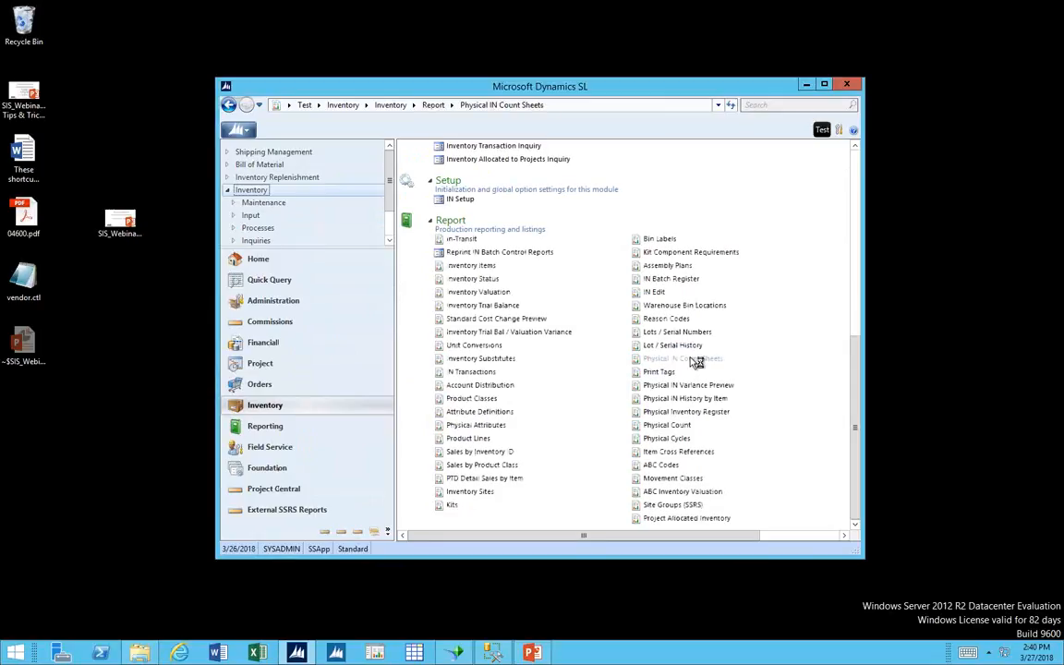
{"action": "left_click", "coordinate": [556, 266]}
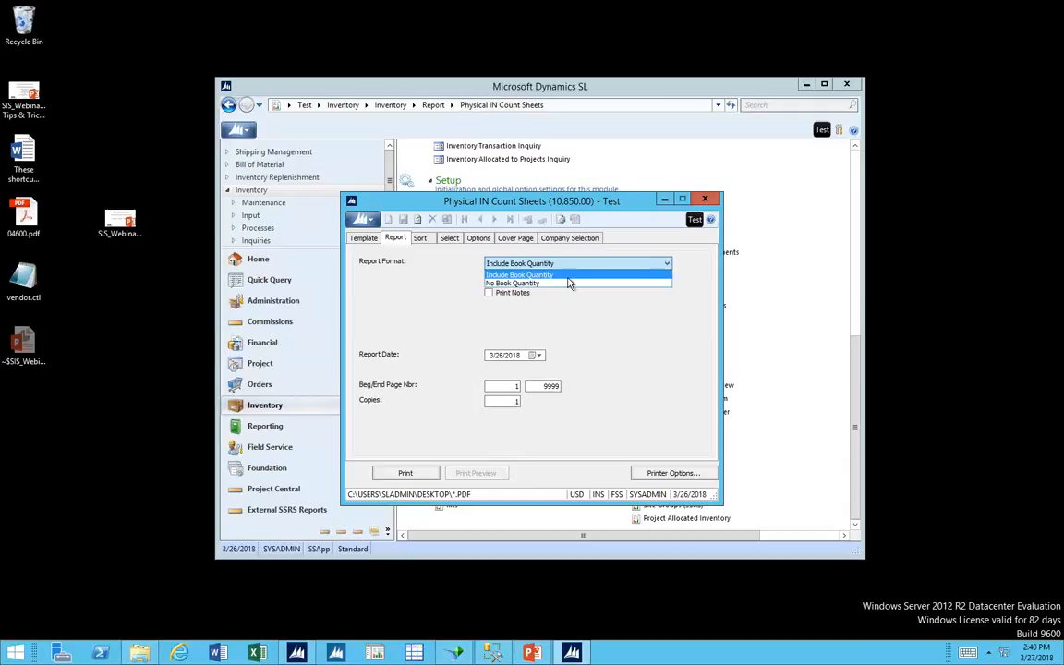
{"action": "left_click", "coordinate": [561, 282]}
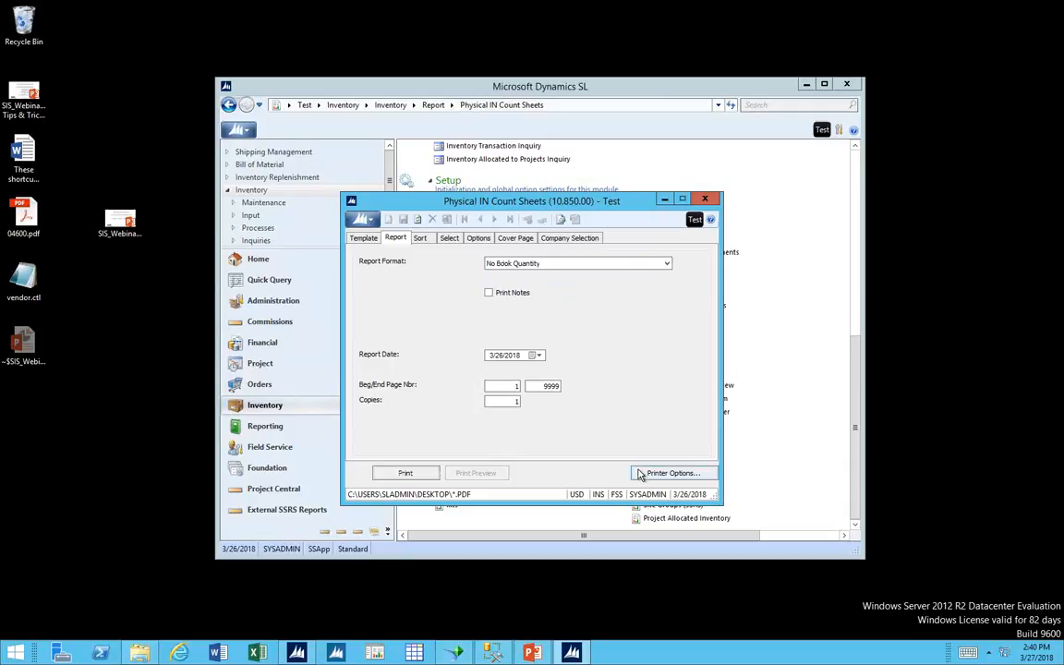
{"action": "left_click", "coordinate": [704, 200]}
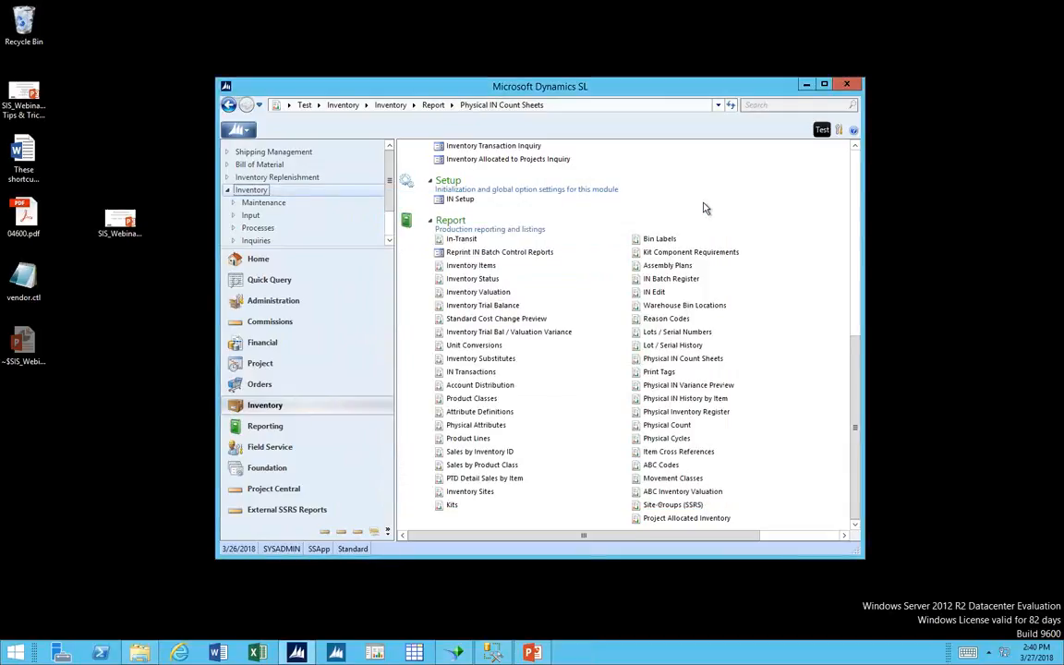
View the Physical Count Entry screen's Physical Quantity column and the Reconcile Physical Inventory screen, closing each without entering data.
{"action": "left_click", "coordinate": [858, 187]}
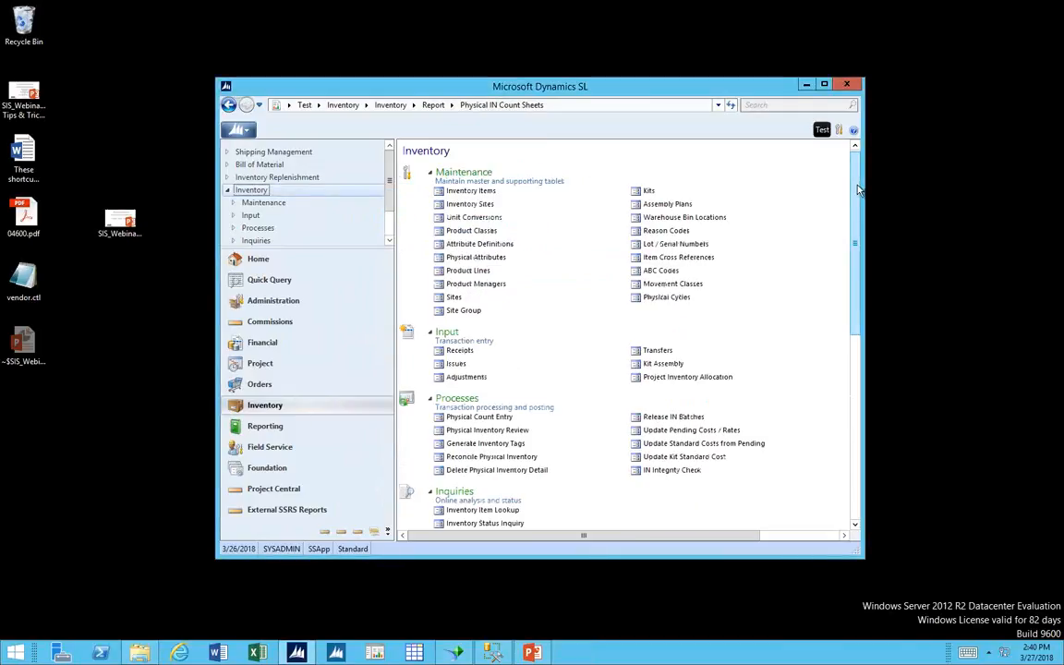
{"action": "left_click", "coordinate": [496, 418]}
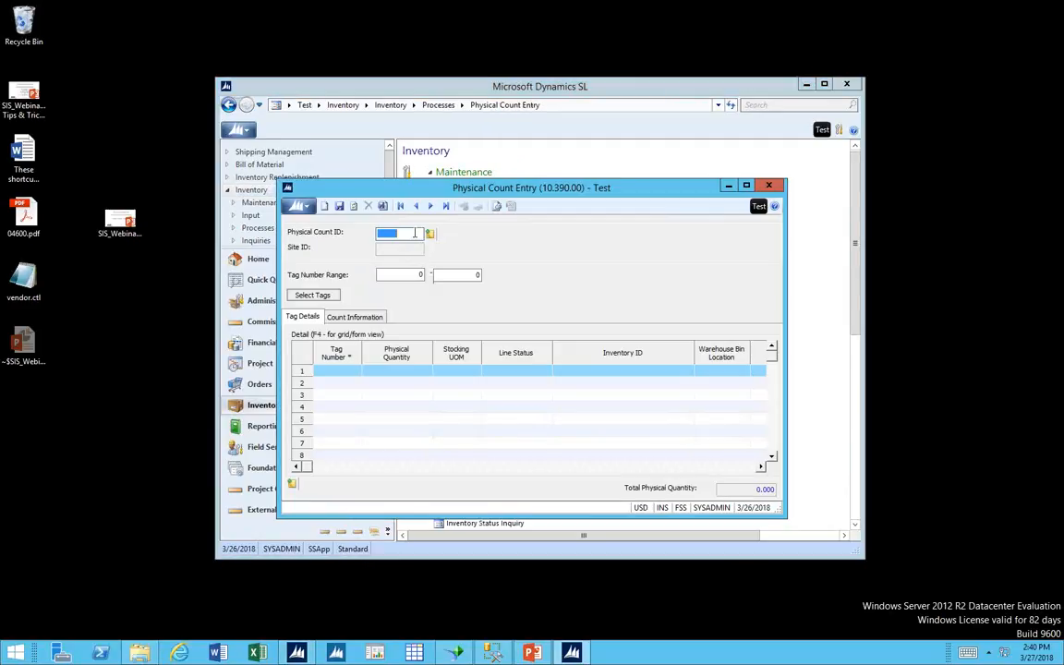
{"action": "left_click", "coordinate": [387, 372]}
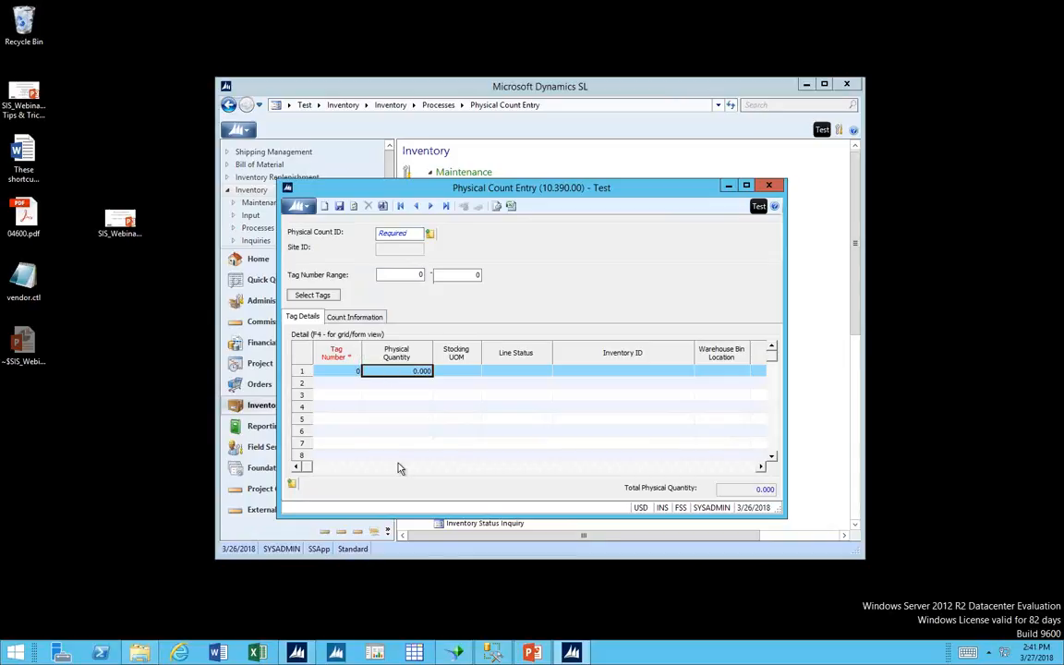
{"action": "left_click", "coordinate": [776, 185]}
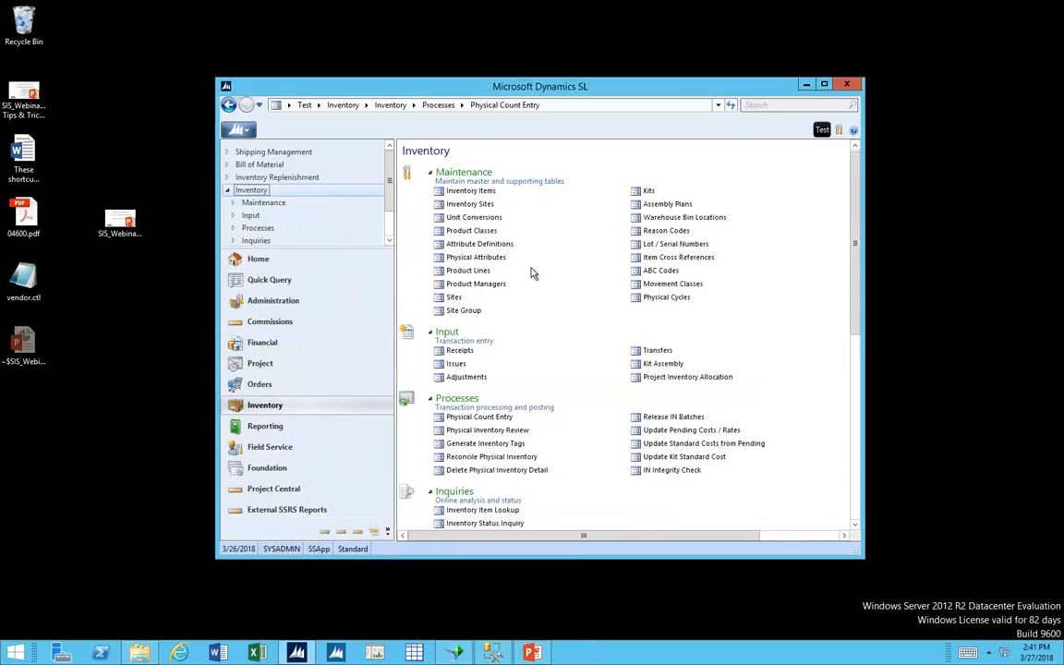
{"action": "left_click", "coordinate": [496, 458]}
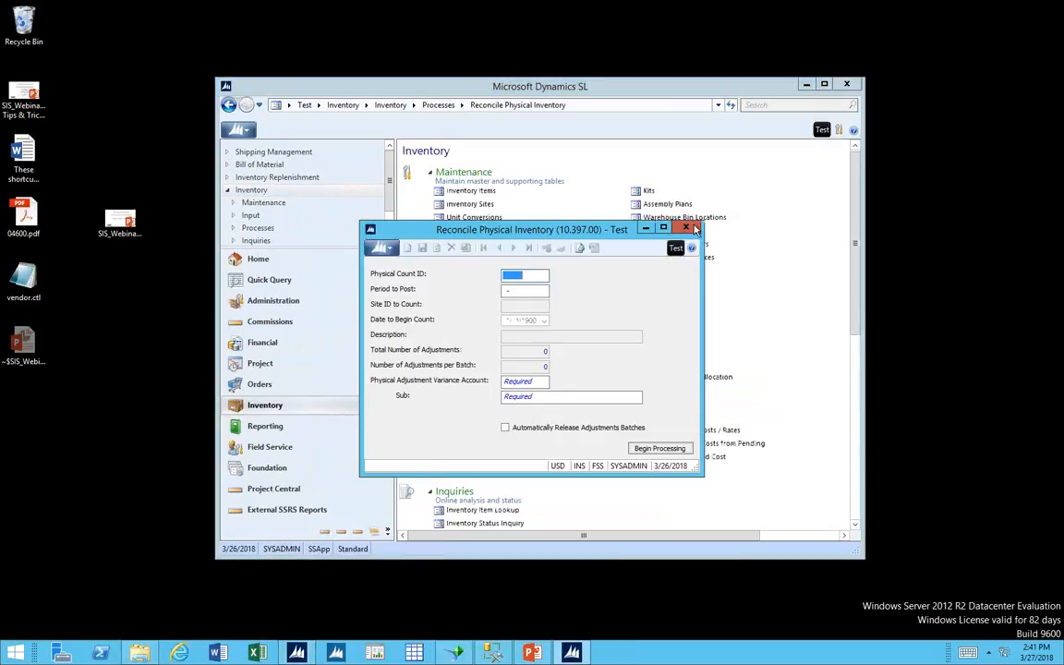
{"action": "left_click", "coordinate": [685, 228]}
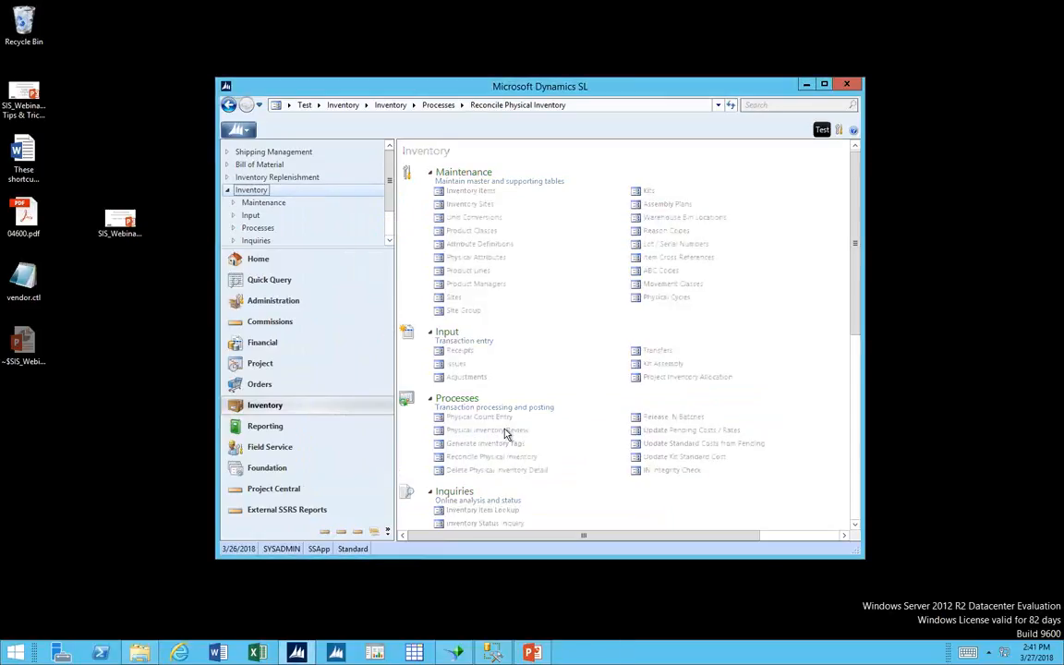
Open Physical Inventory Review, examine the tag detail columns from Physical Quantity through Cost Variance, and close it.
{"action": "left_click", "coordinate": [506, 431]}
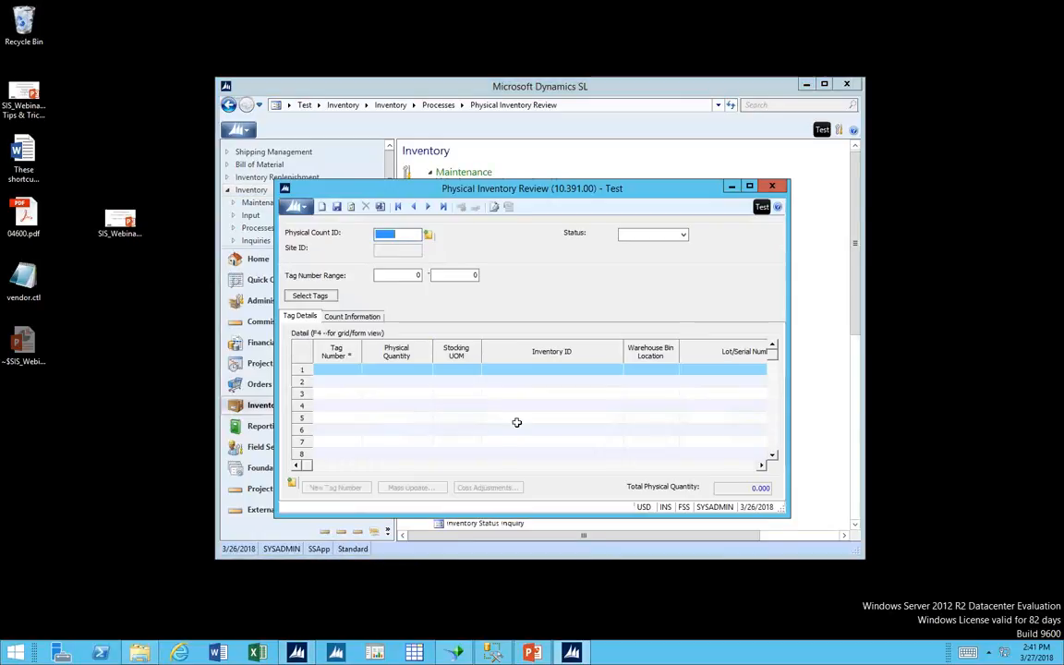
{"action": "left_click", "coordinate": [423, 370]}
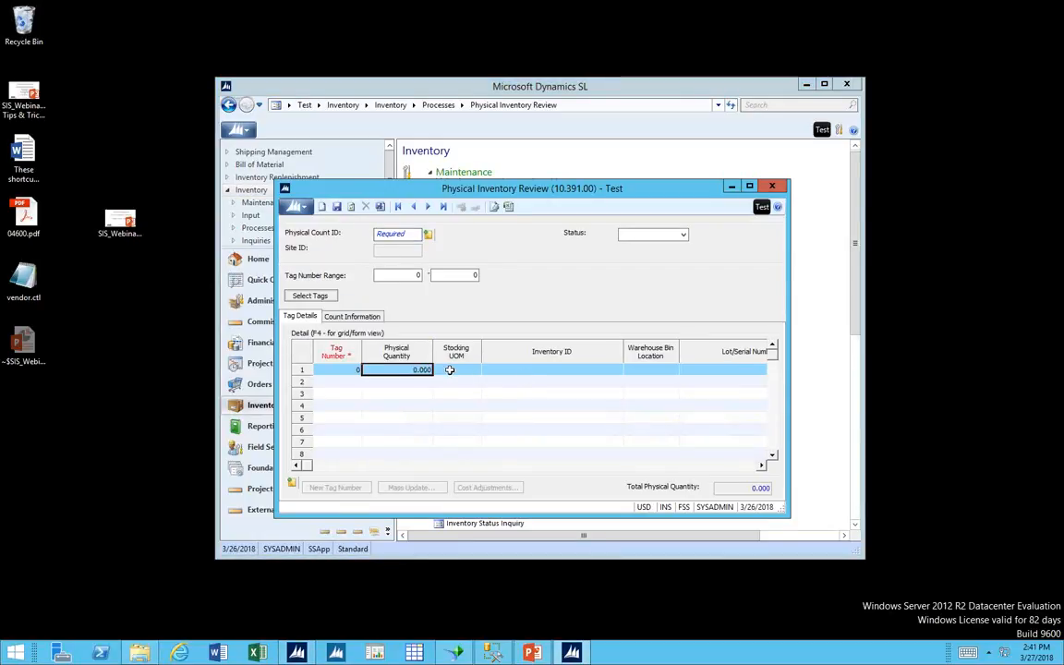
{"action": "key", "text": "Tab"}
{"action": "key", "text": "Tab"}
{"action": "key", "text": "Tab"}
{"action": "key", "text": "Tab"}
{"action": "key", "text": "Tab"}
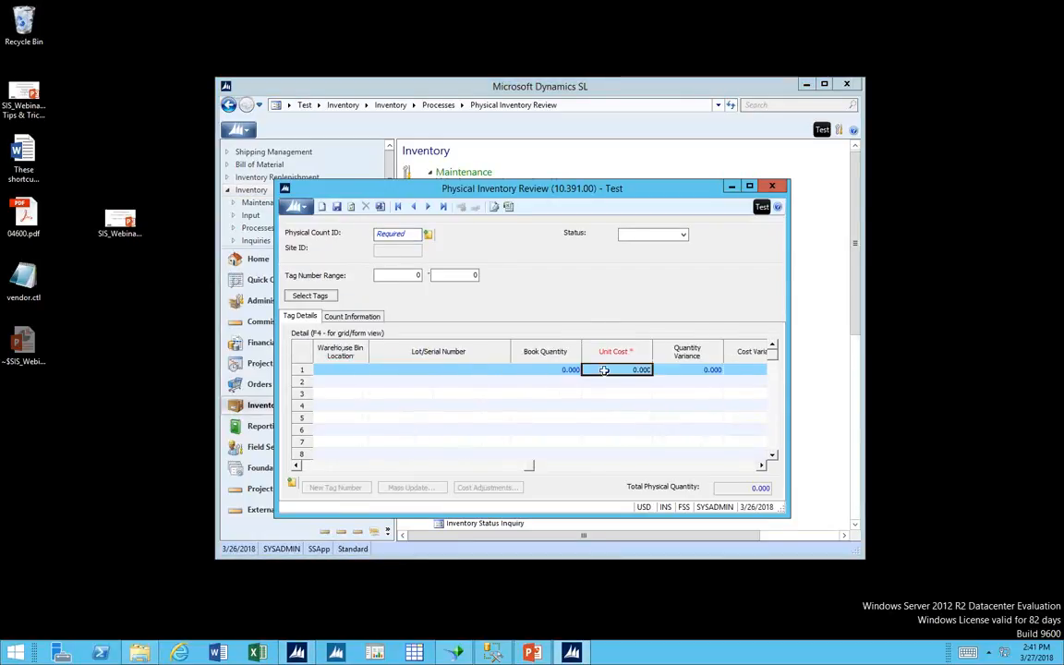
{"action": "left_click", "coordinate": [656, 369]}
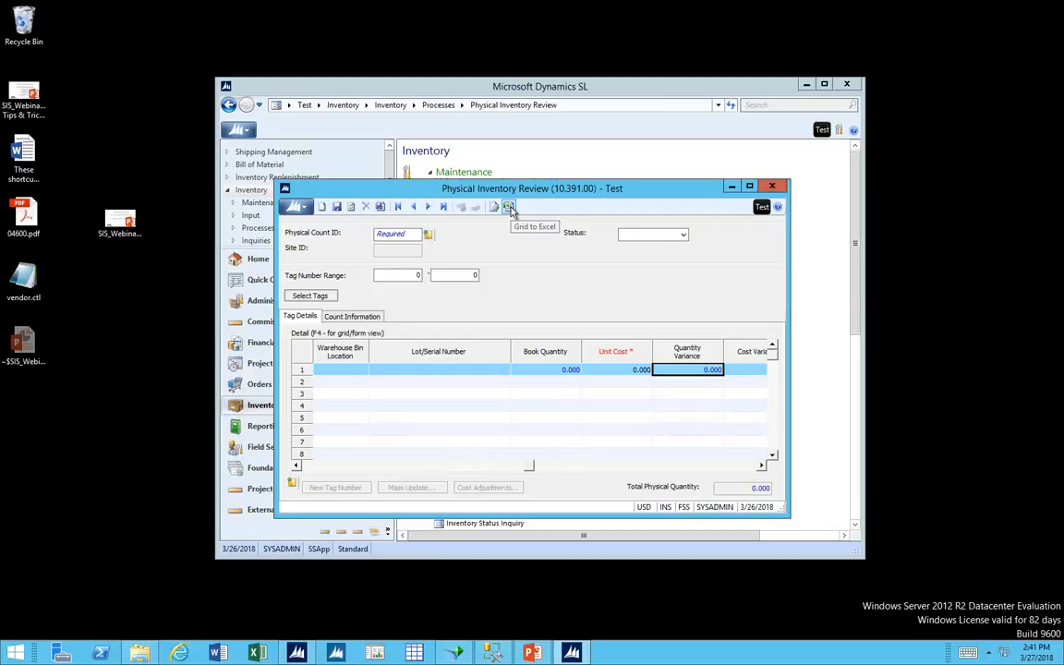
{"action": "key", "text": "Tab"}
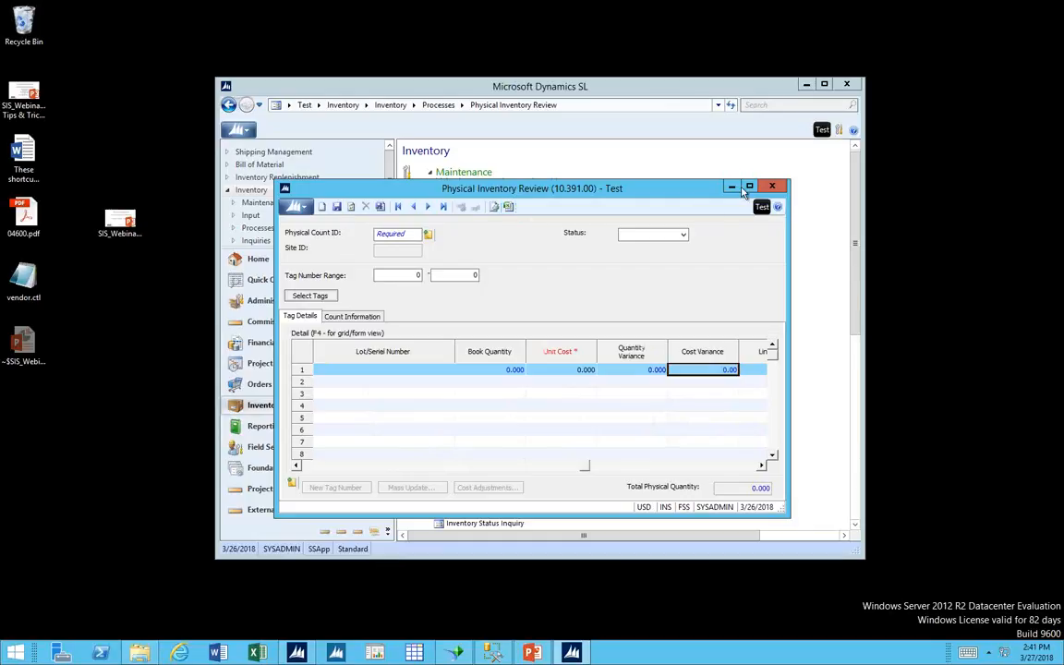
{"action": "left_click", "coordinate": [771, 185]}
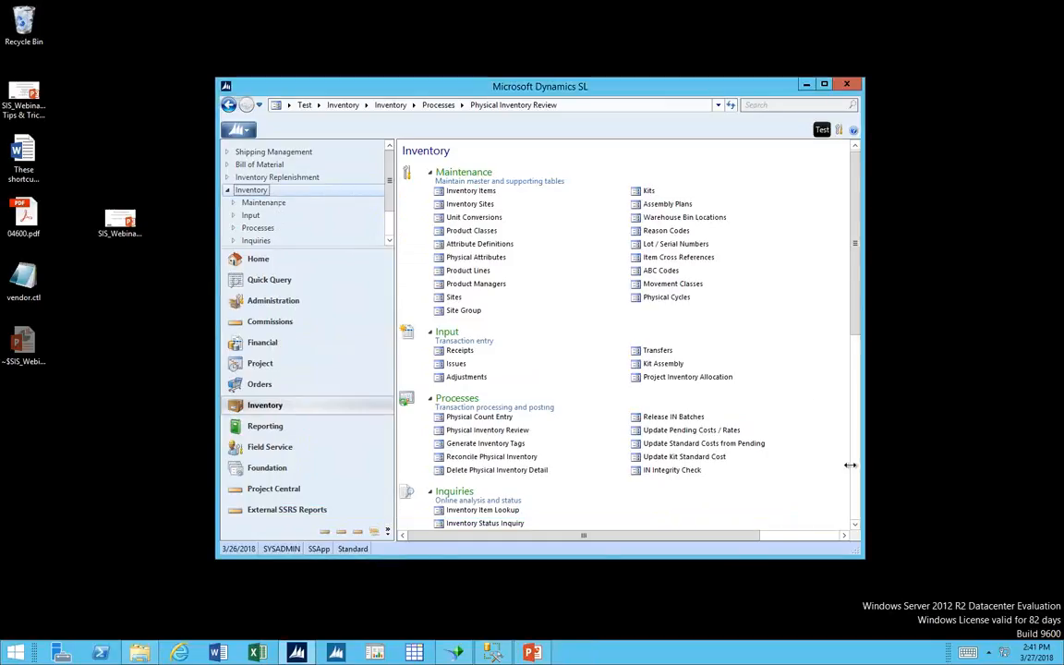
Reopen the Physical IN Count Sheets report and turn off Print to File in its printer options.
{"action": "scroll", "coordinate": [822, 440], "scroll_direction": "down", "scroll_amount": 5}
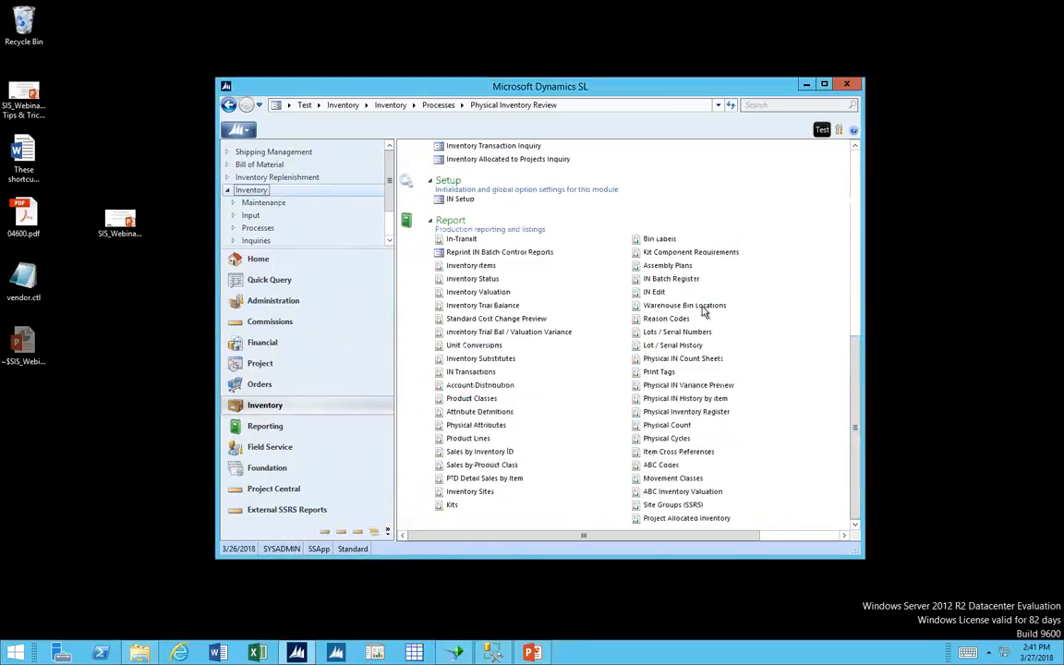
{"action": "left_click", "coordinate": [702, 359]}
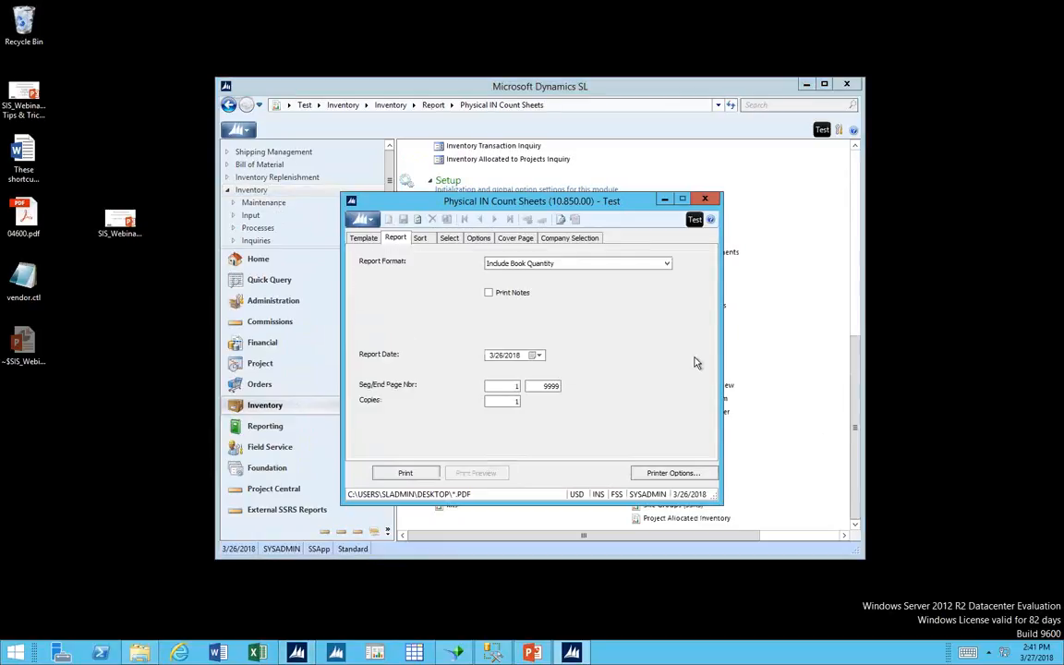
{"action": "left_click", "coordinate": [635, 474]}
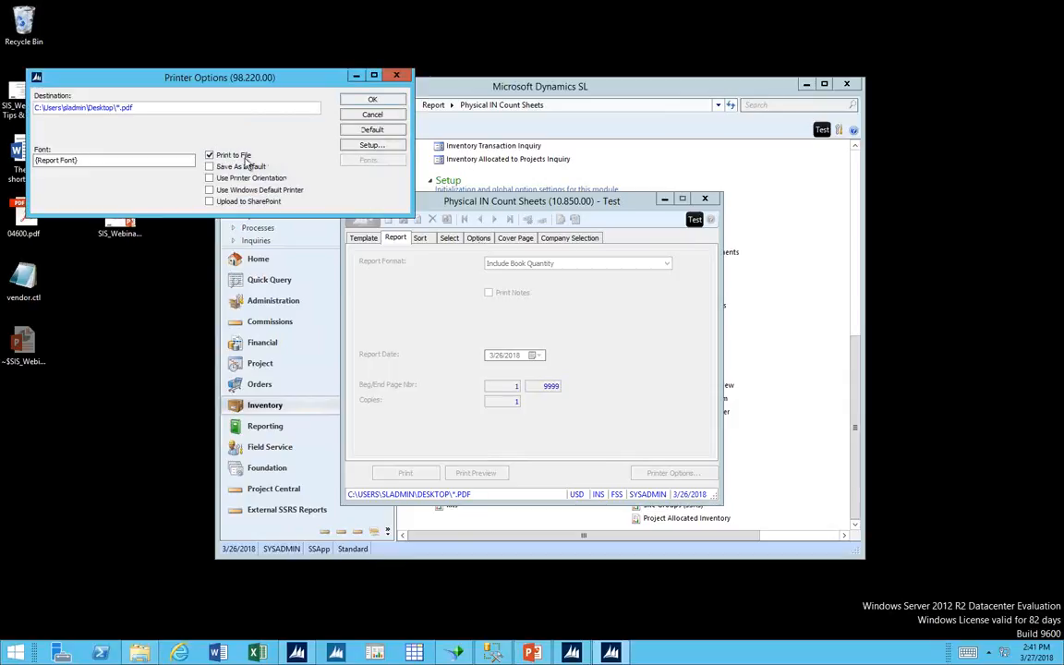
{"action": "left_click", "coordinate": [246, 156]}
{"action": "left_click", "coordinate": [367, 100]}
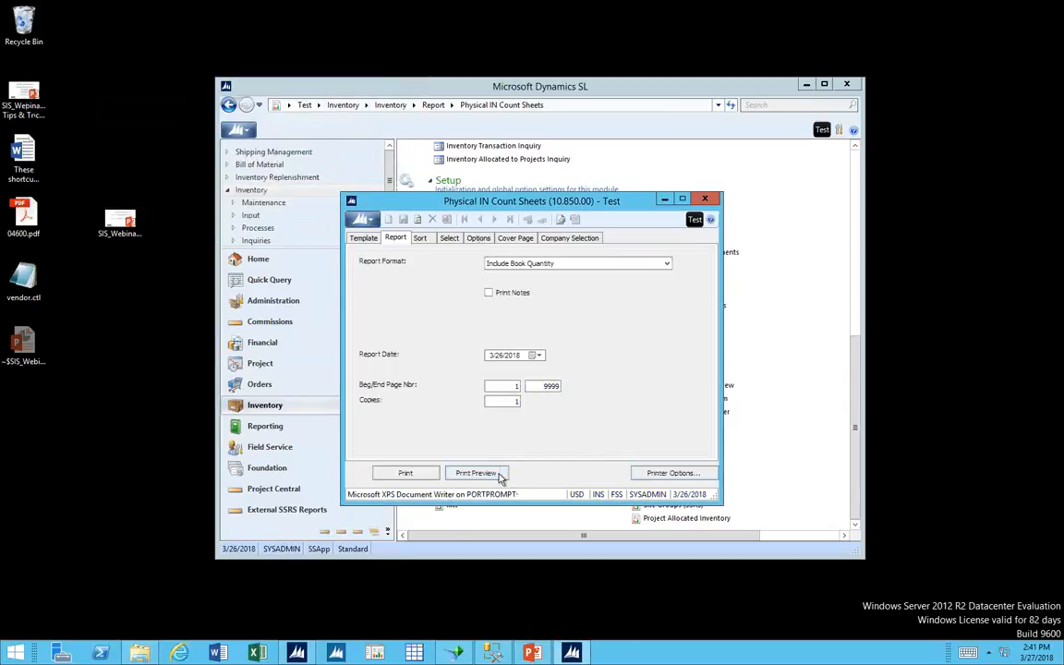
Preview the count sheets with book quantities, review the first and last pages, and close the preview and the report.
{"action": "left_click", "coordinate": [498, 473]}
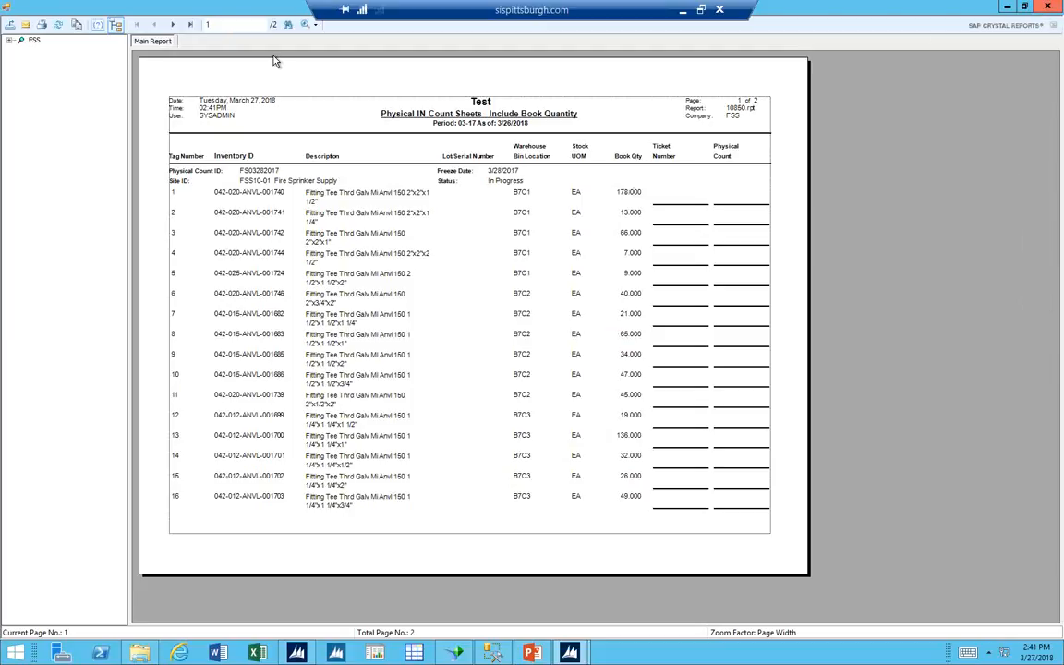
{"action": "left_click", "coordinate": [189, 24]}
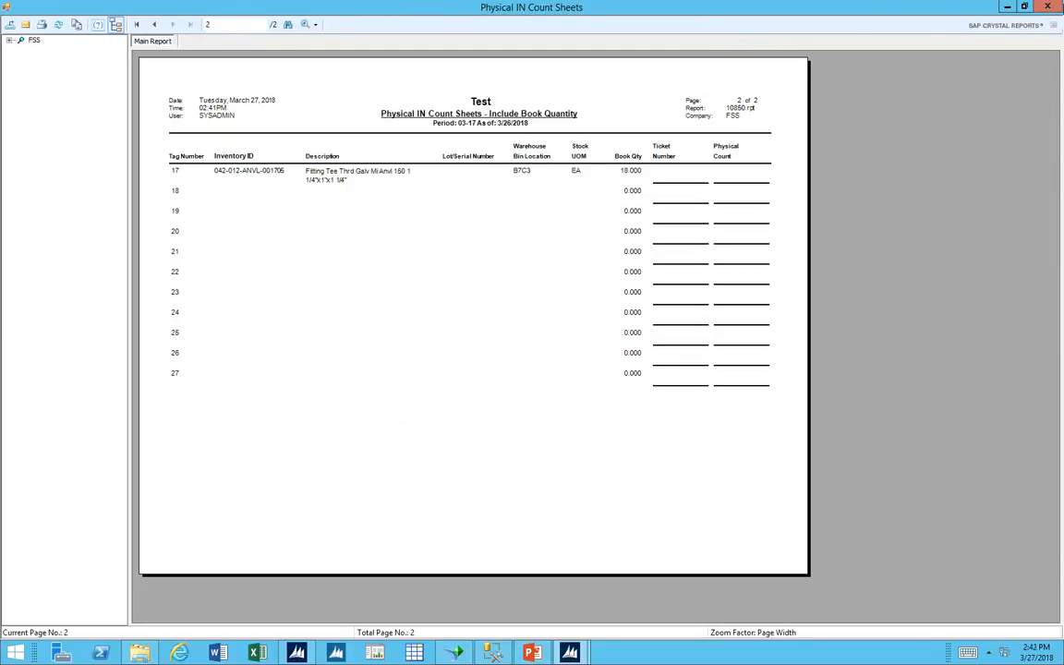
{"action": "left_click", "coordinate": [1048, 7]}
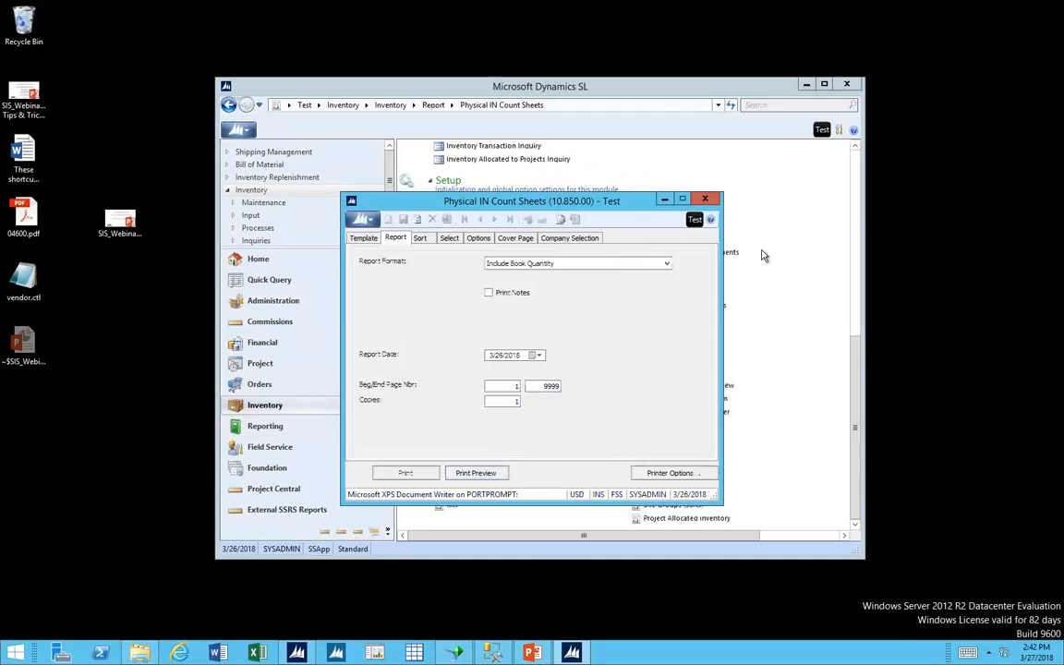
{"action": "left_click", "coordinate": [703, 200]}
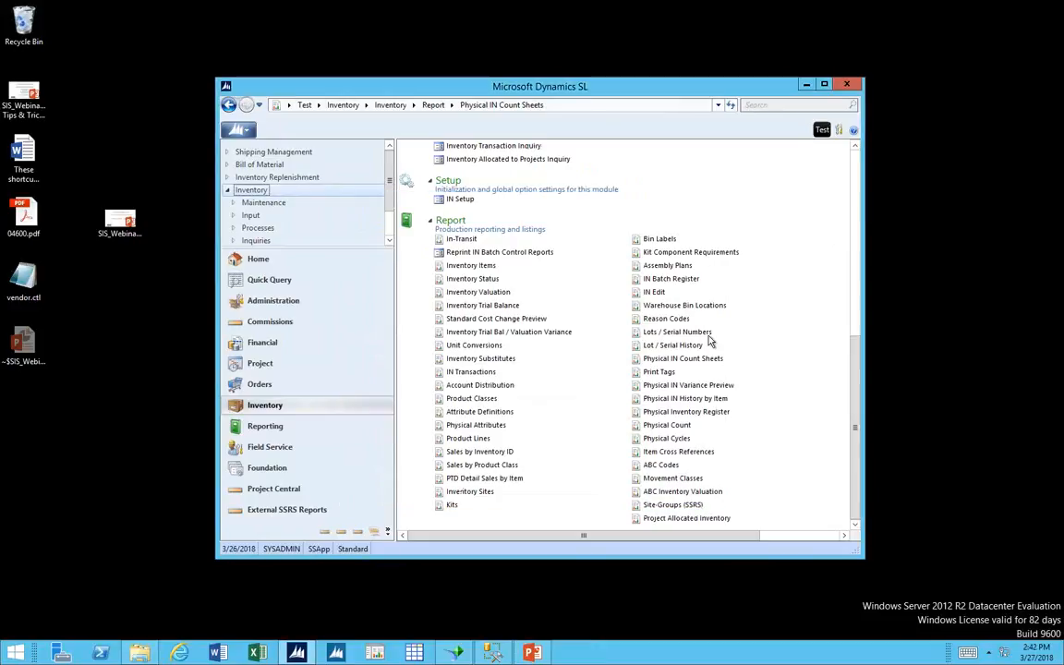
Open the Physical IN Variance Preview report to view its templates, and close it.
{"action": "left_click", "coordinate": [731, 387]}
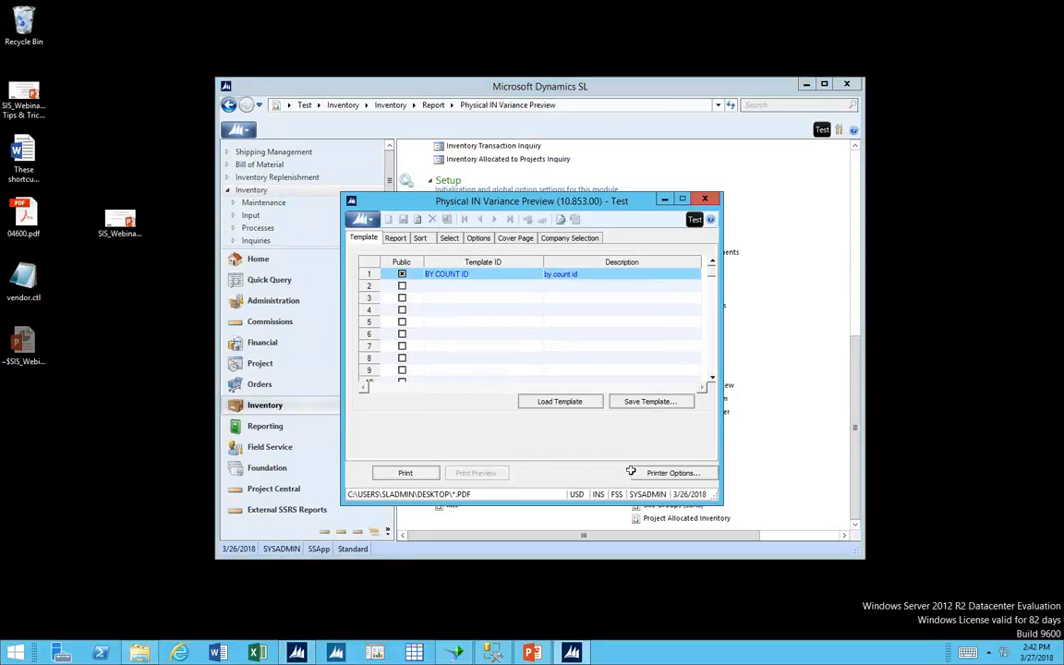
{"action": "left_click", "coordinate": [703, 199]}
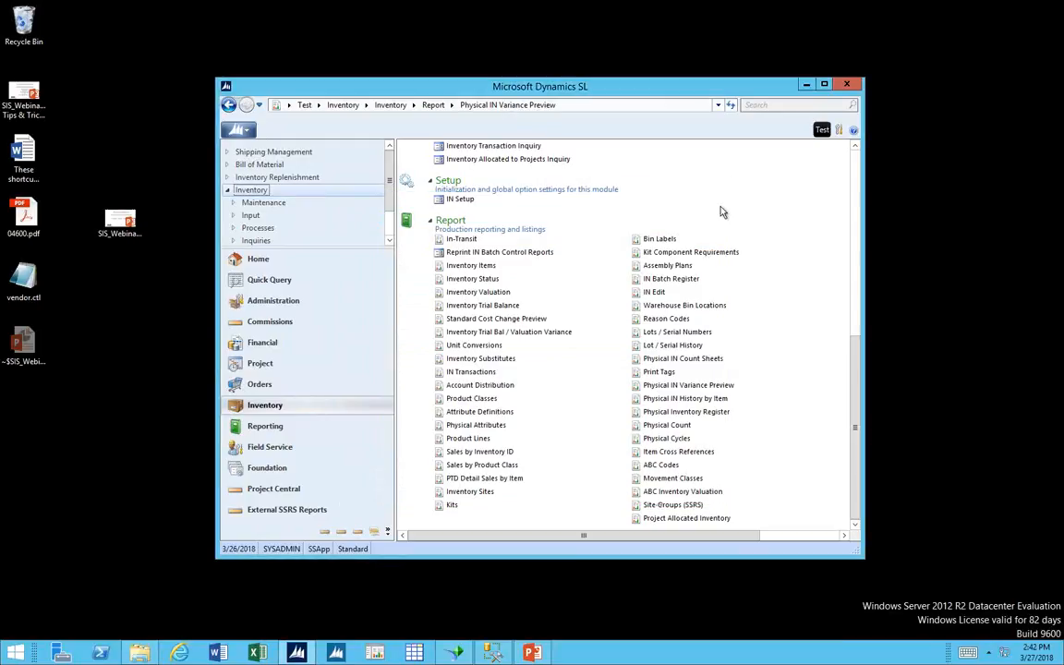
Switch from Inventory to the Order Management module under Orders and look over its maintenance, input, inquiry and report screens.
{"action": "left_click", "coordinate": [859, 164]}
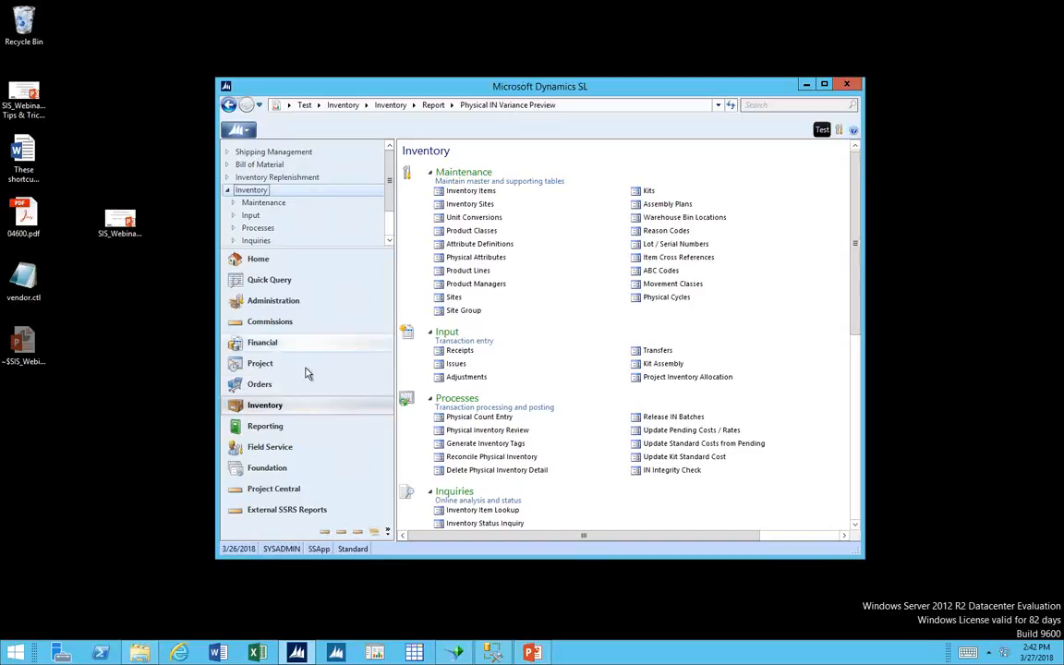
{"action": "left_click", "coordinate": [280, 385]}
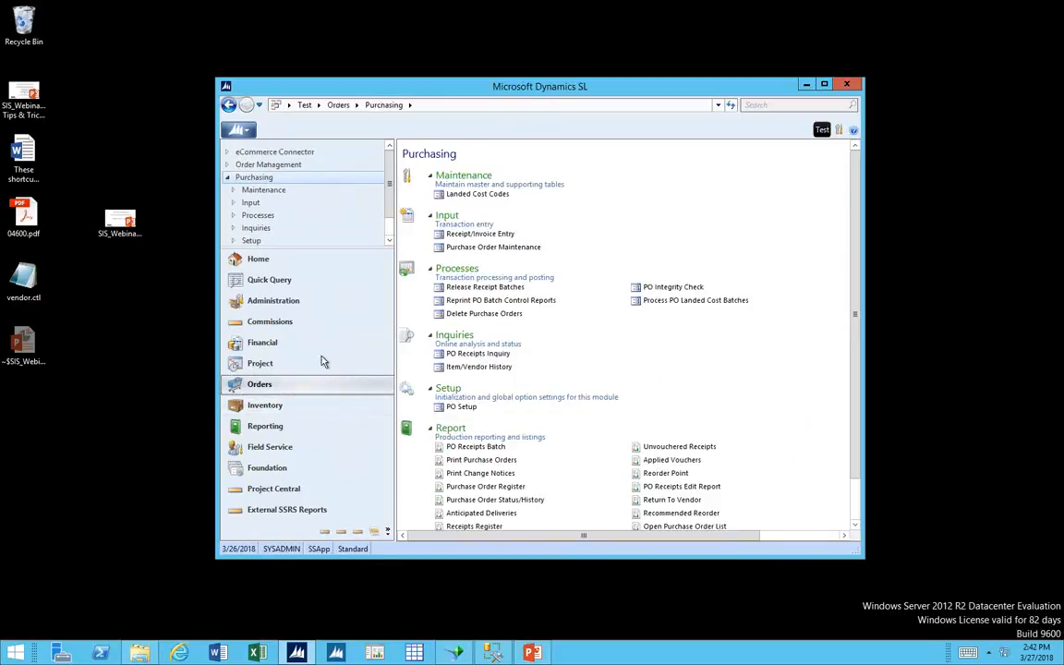
{"action": "left_click", "coordinate": [269, 164]}
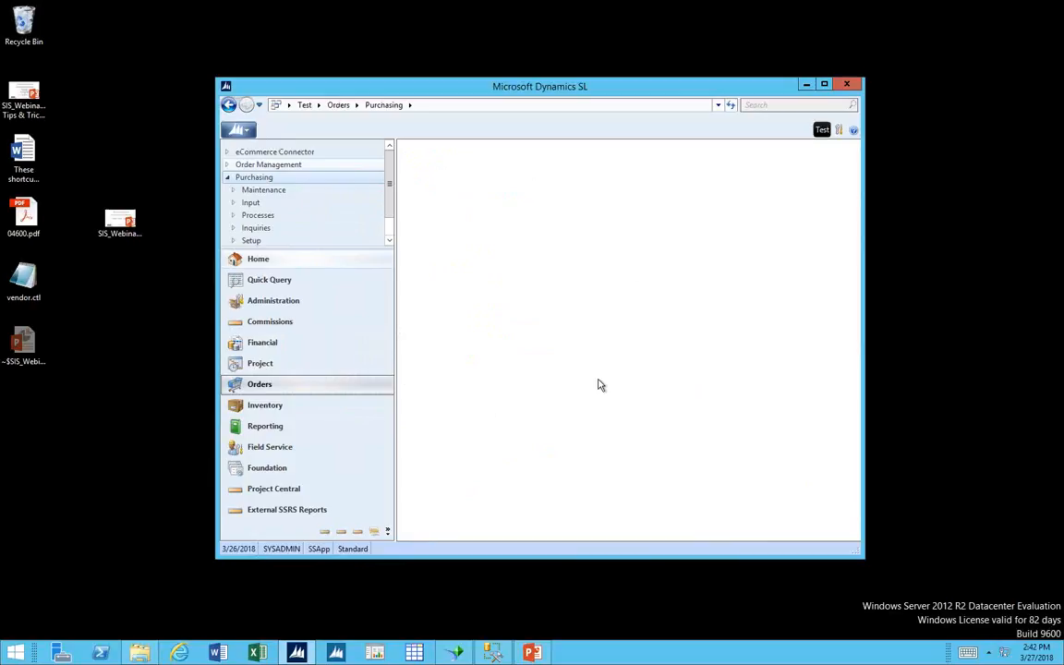
{"action": "scroll", "coordinate": [611, 374], "scroll_direction": "down", "scroll_amount": 3}
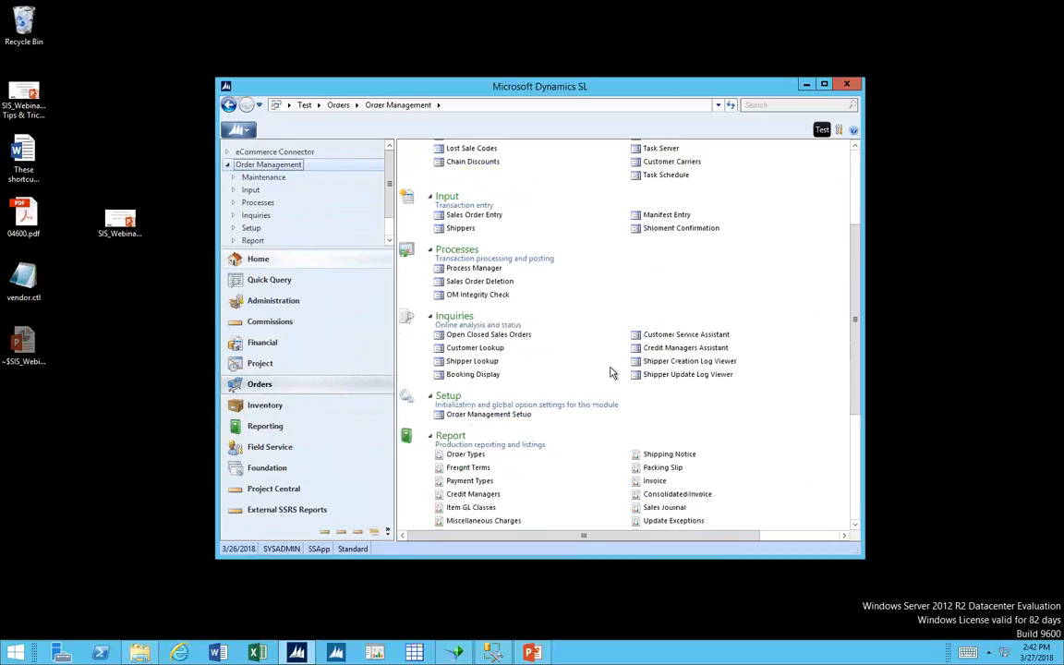
{"action": "left_click", "coordinate": [854, 176]}
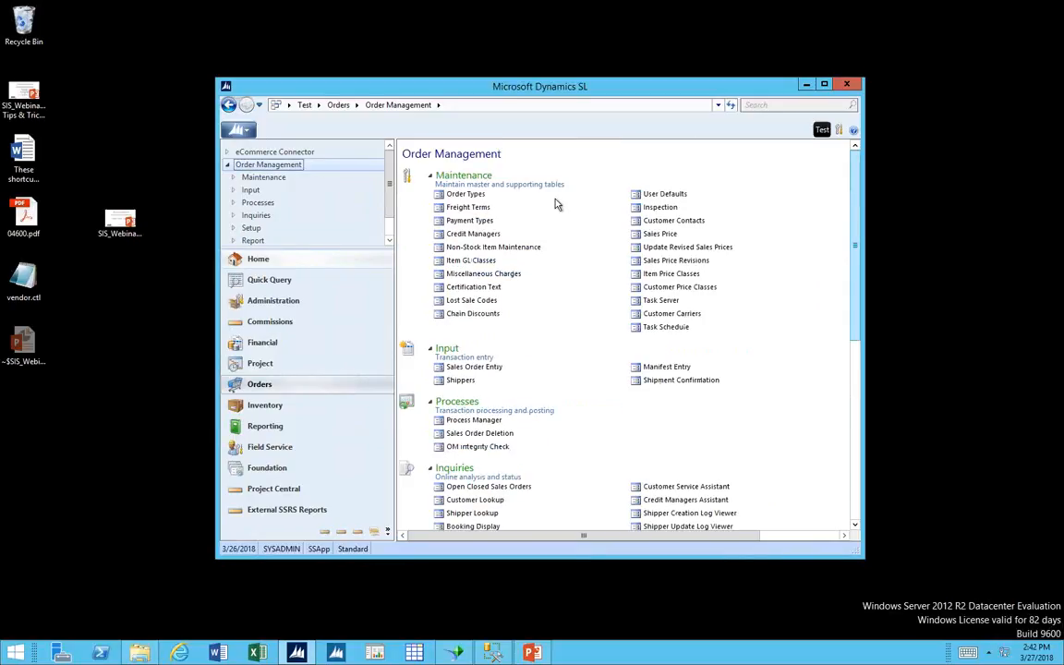
Check that Initialize Mode is on, and open Order Types maintenance, acknowledging the system message.
{"action": "left_click", "coordinate": [456, 195]}
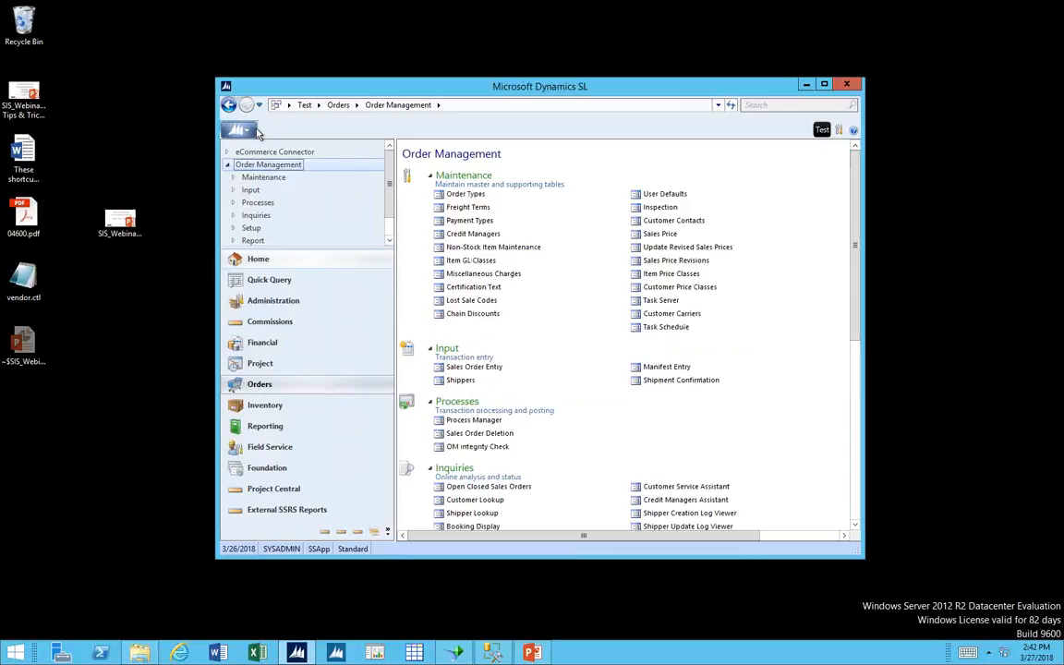
{"action": "left_click", "coordinate": [255, 134]}
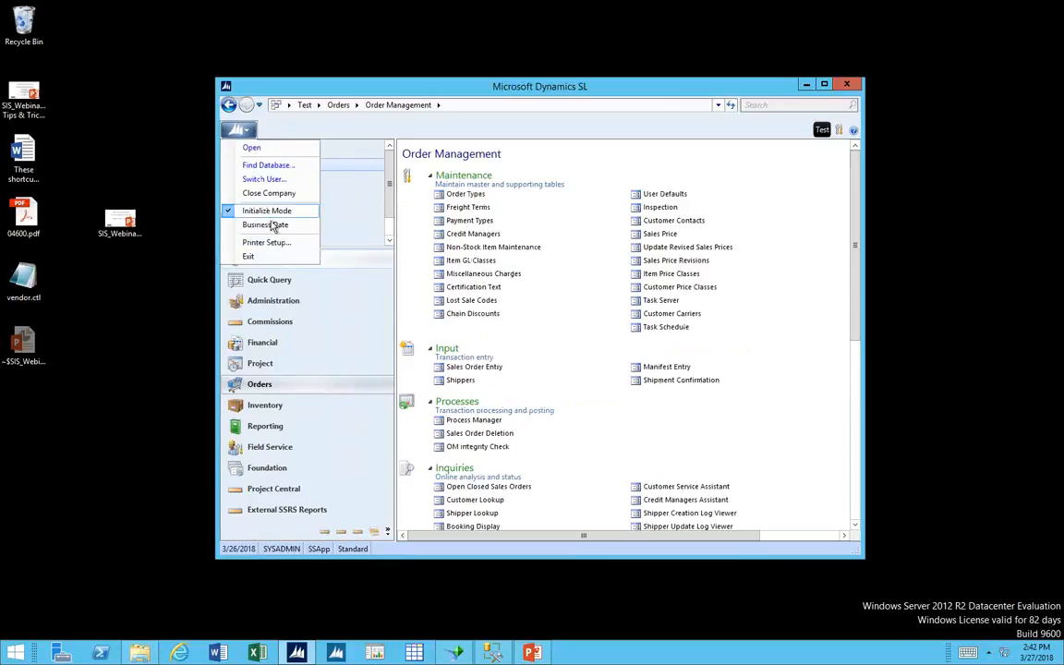
{"action": "left_click", "coordinate": [471, 196]}
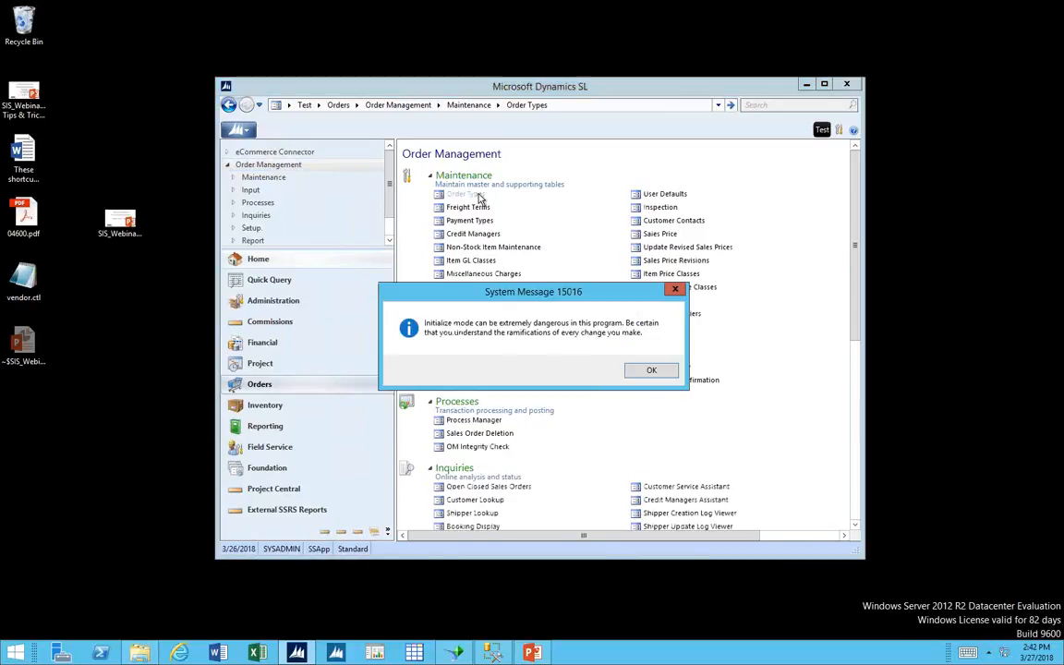
{"action": "left_click", "coordinate": [642, 374]}
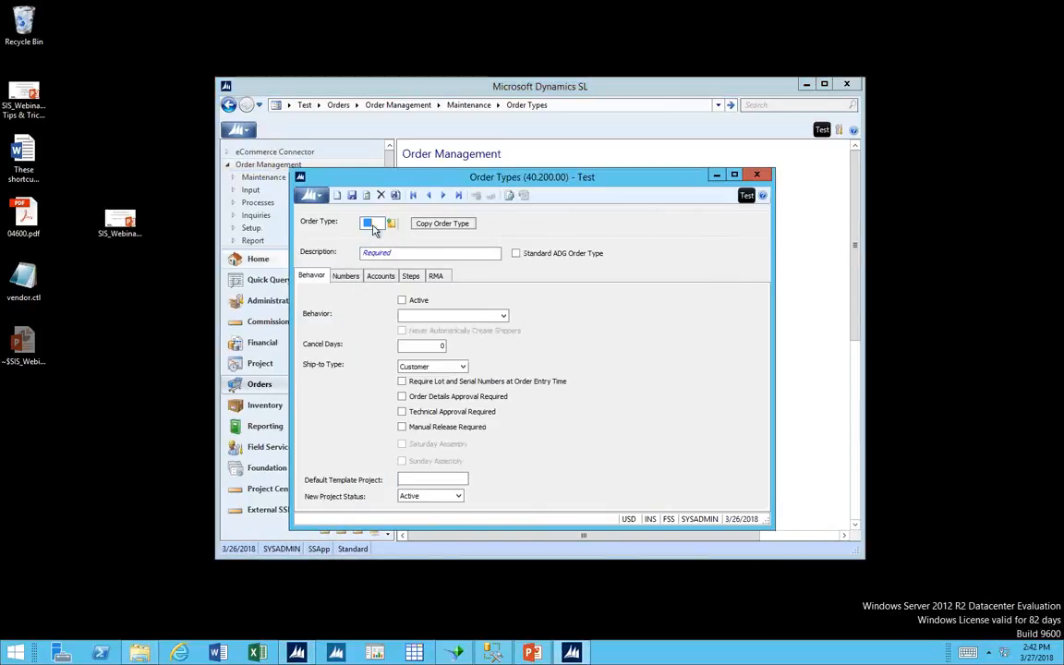
Load order type ALL and examine its full list of workflow steps in a maximized window.
{"action": "key", "text": "F3"}
{"action": "double_click", "coordinate": [400, 276]}
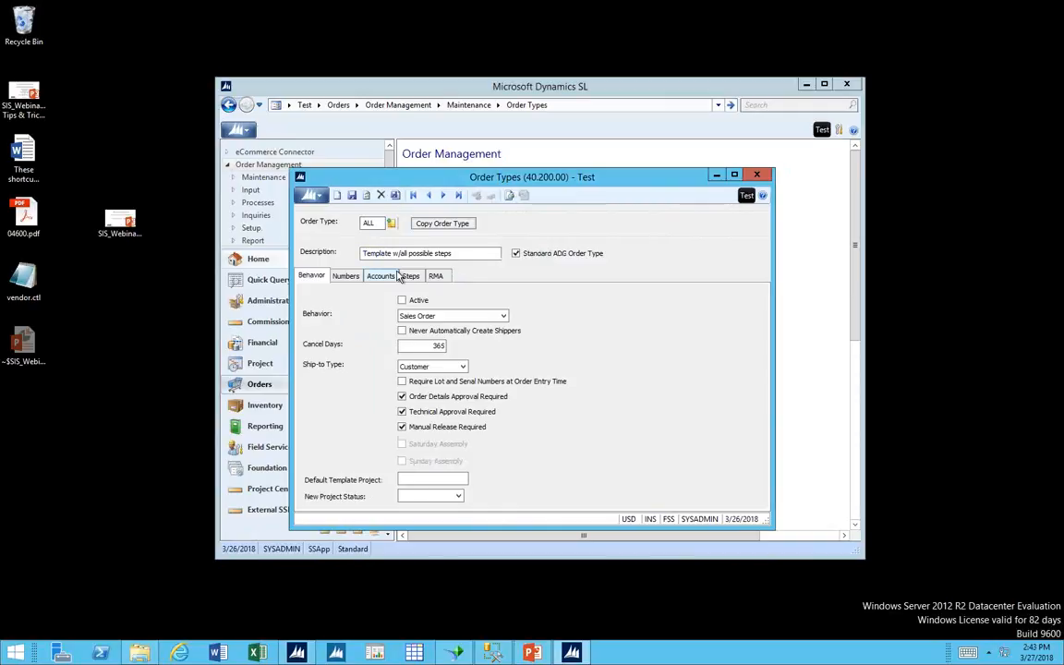
{"action": "left_click", "coordinate": [410, 276]}
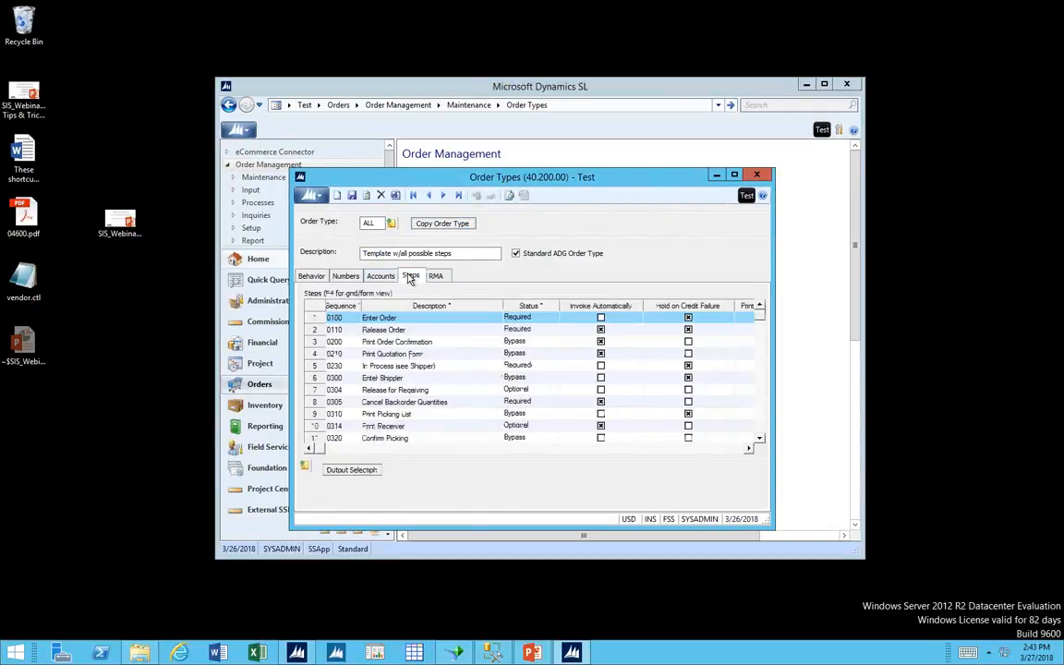
{"action": "left_click", "coordinate": [734, 176]}
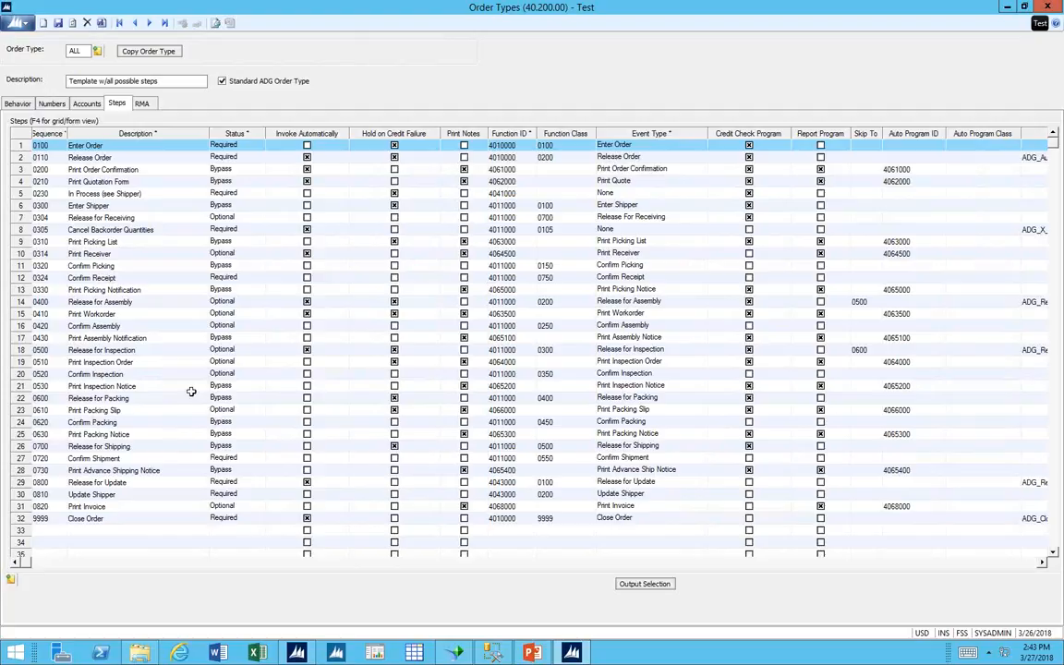
{"action": "left_click", "coordinate": [36, 229]}
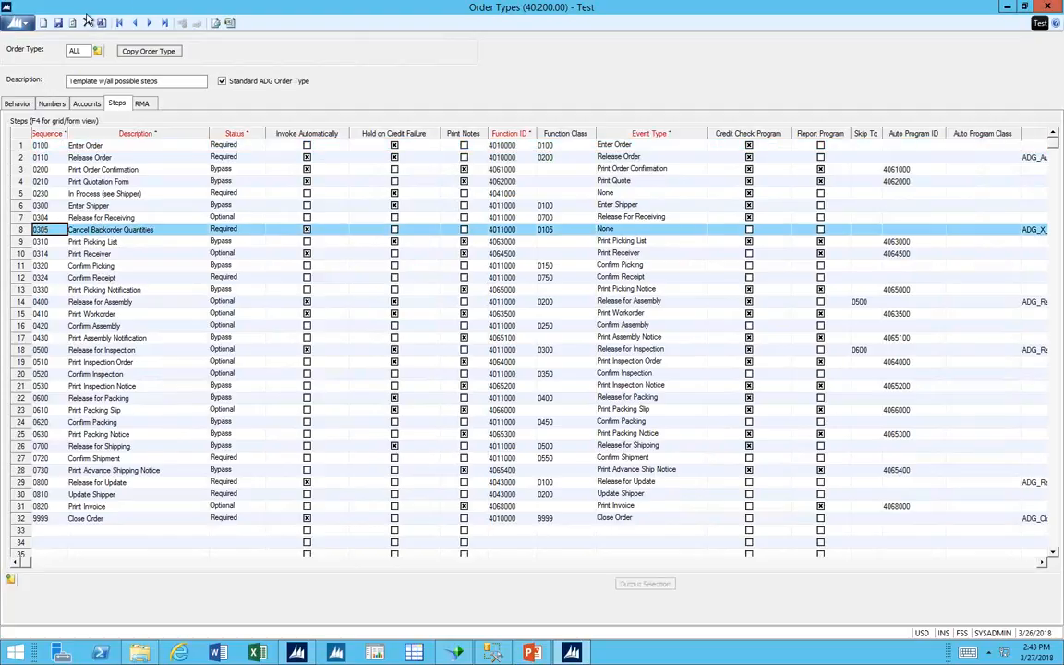
Load the FSS (Outside Sales) order type and examine its workflow steps.
{"action": "left_click", "coordinate": [79, 46]}
{"action": "key", "text": "F3"}
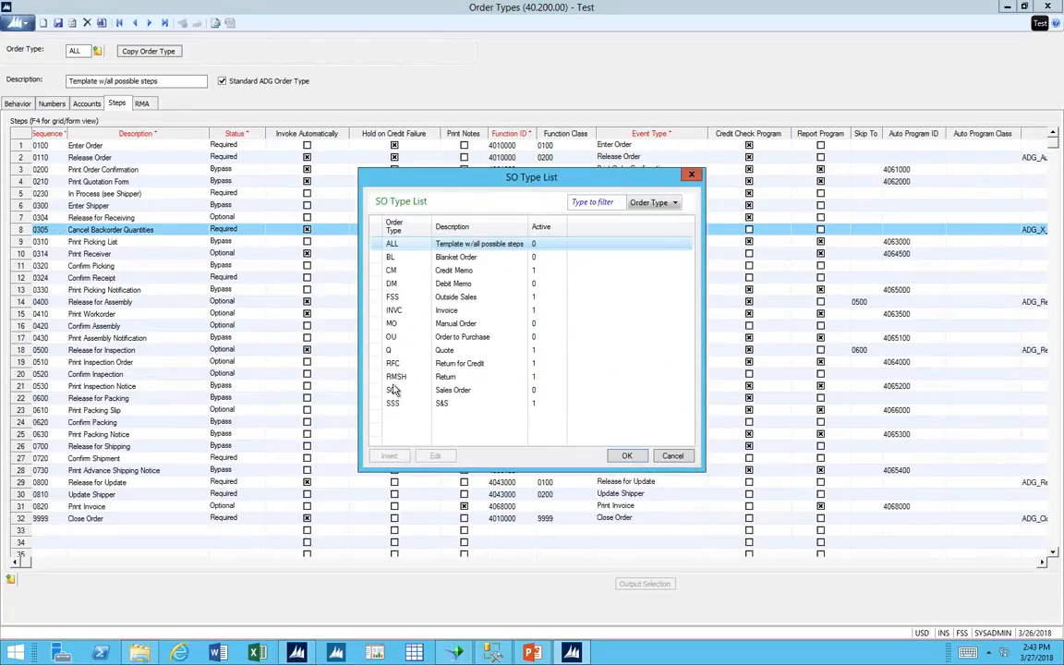
{"action": "double_click", "coordinate": [393, 298]}
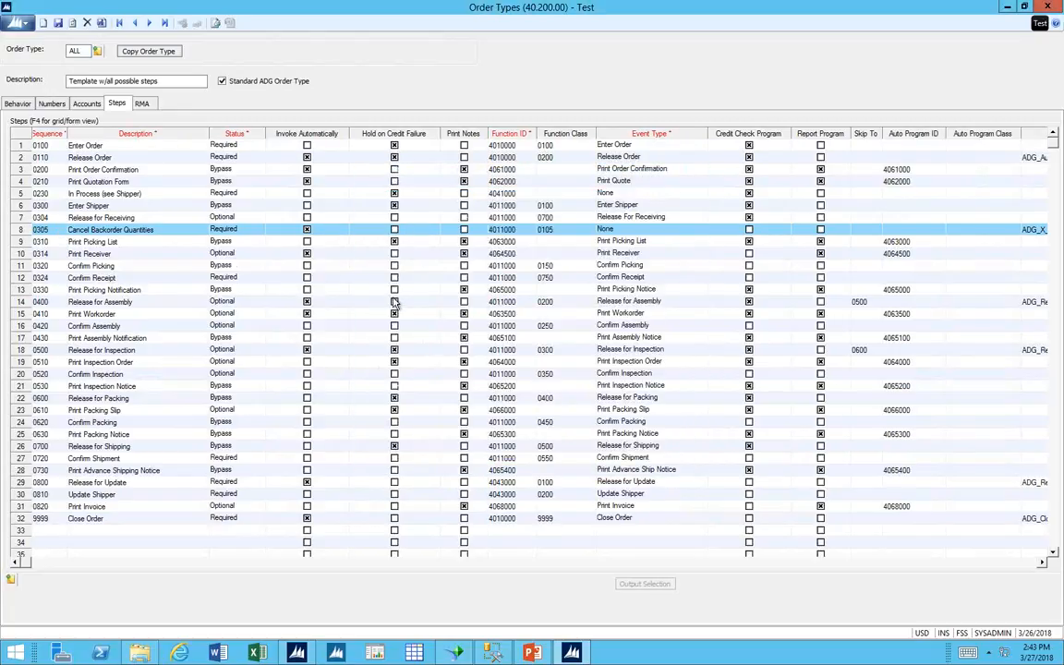
{"action": "left_click", "coordinate": [41, 206]}
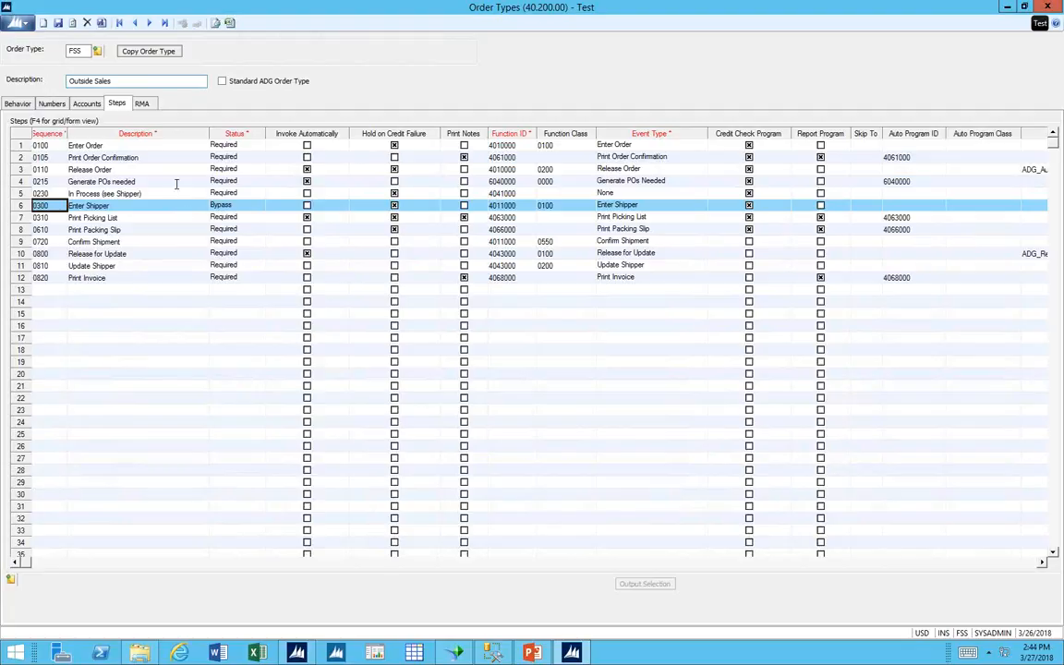
Review the FSS order type's accounts, read the help topic on account wildcards, and close the help and Order Types.
{"action": "left_click", "coordinate": [88, 105]}
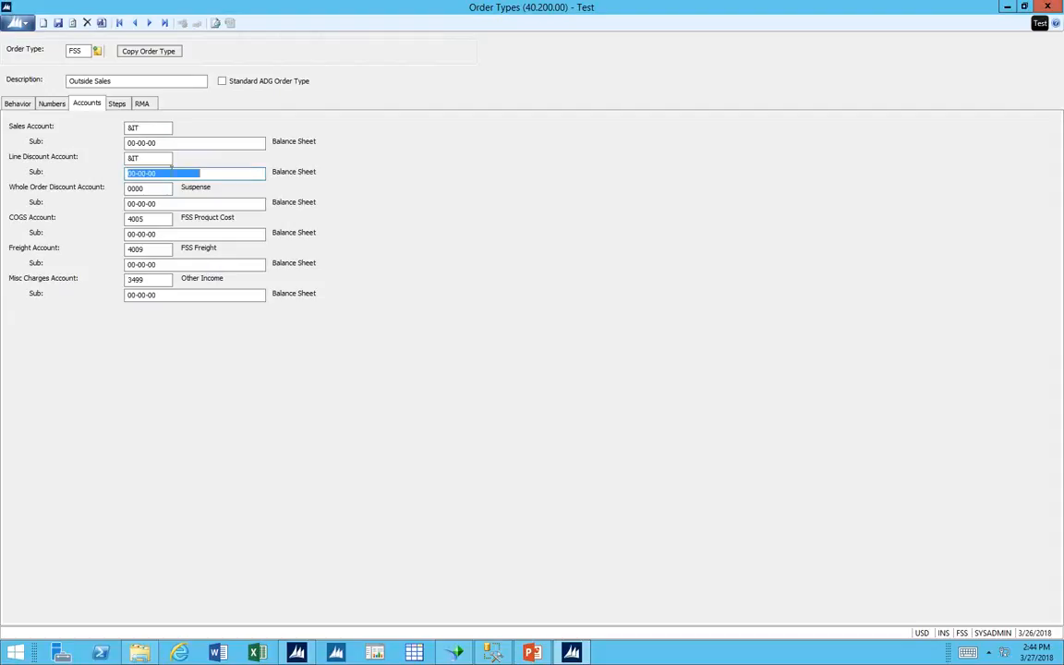
{"action": "left_click", "coordinate": [168, 159]}
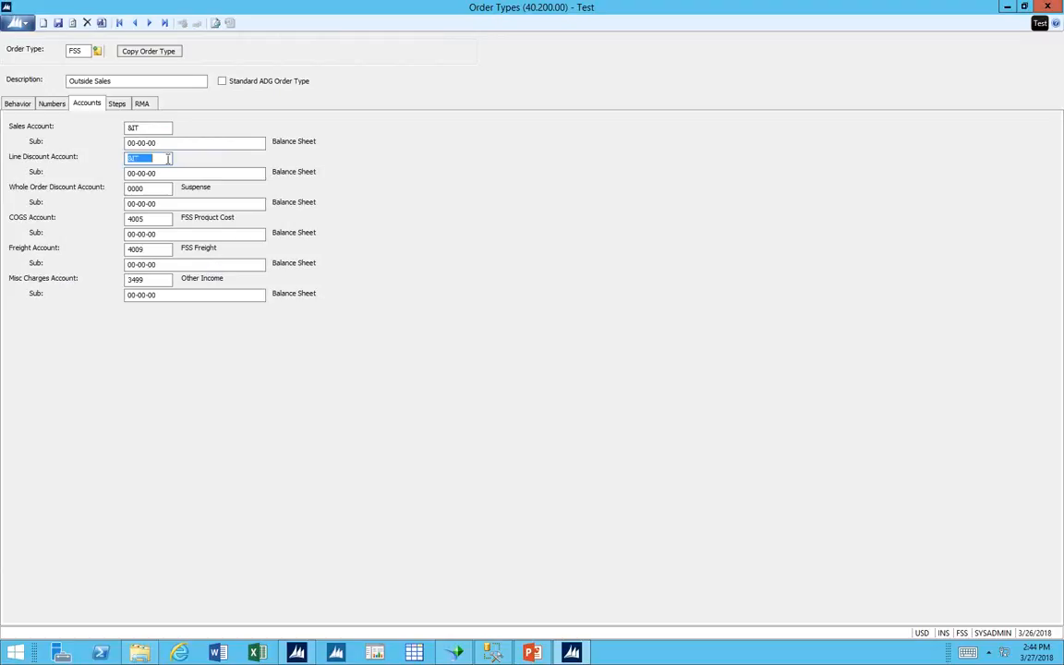
{"action": "key", "text": "F1"}
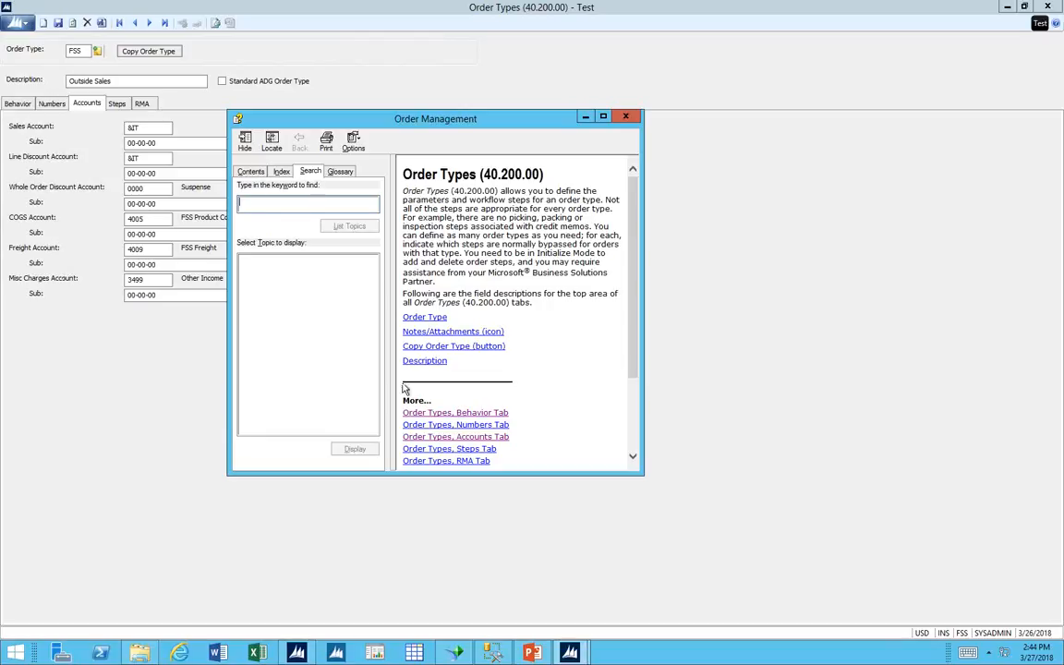
{"action": "left_click", "coordinate": [434, 436]}
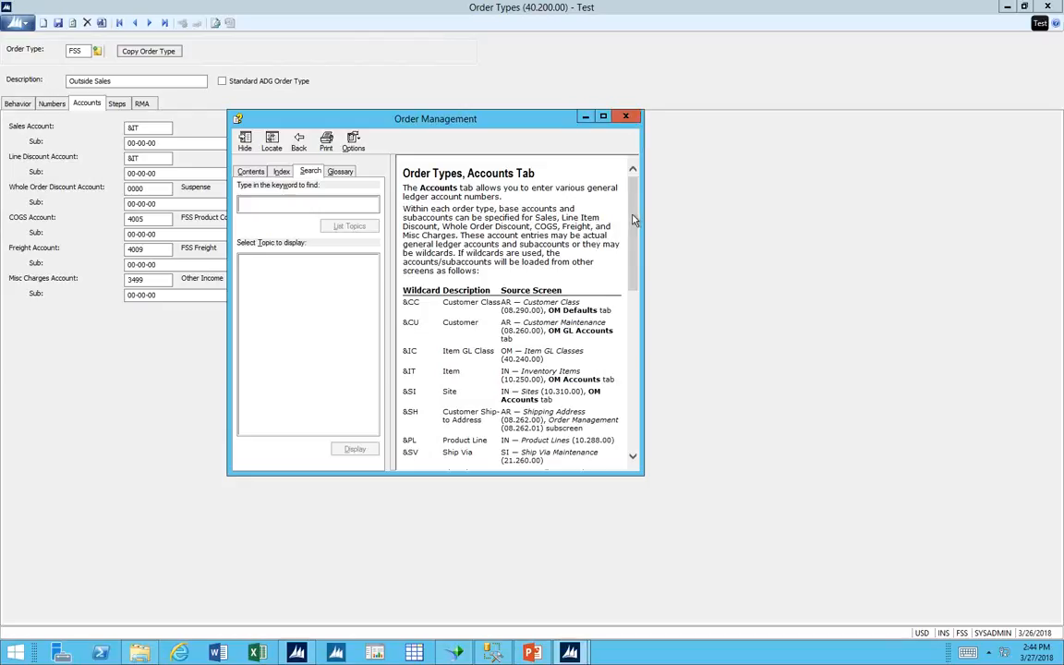
{"action": "left_click_drag", "start_coordinate": [634, 219], "coordinate": [634, 258]}
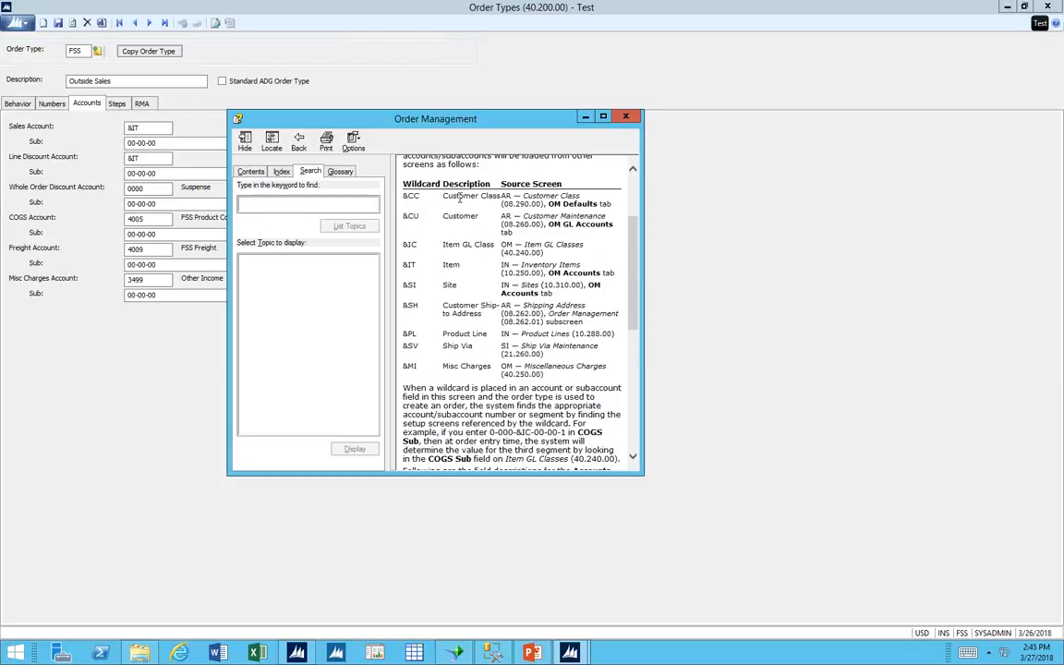
{"action": "left_click", "coordinate": [625, 117]}
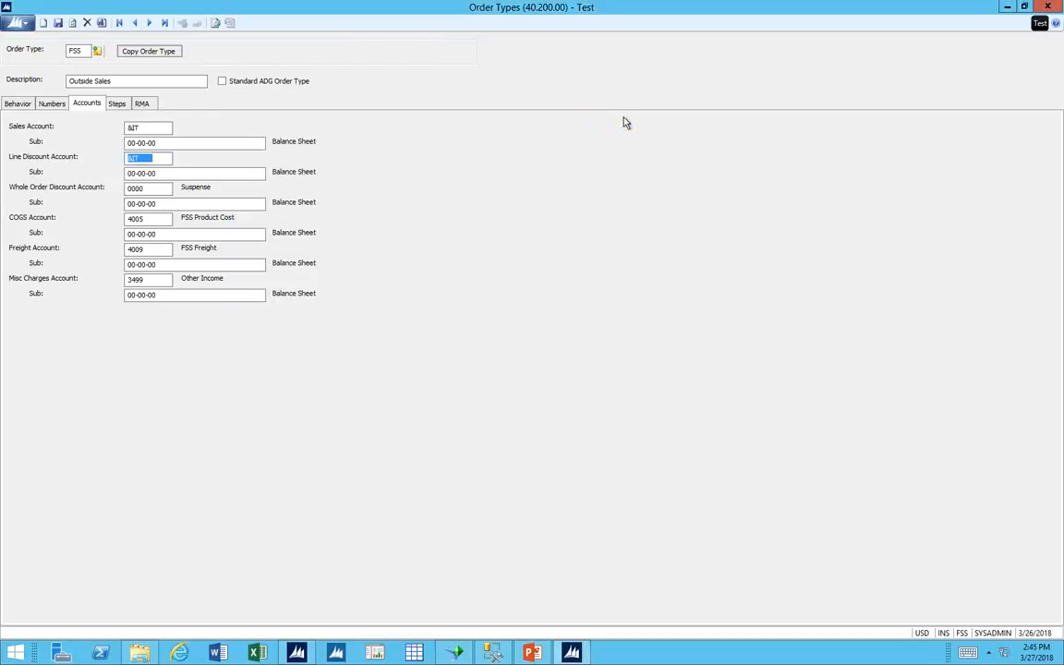
{"action": "left_click", "coordinate": [1049, 7]}
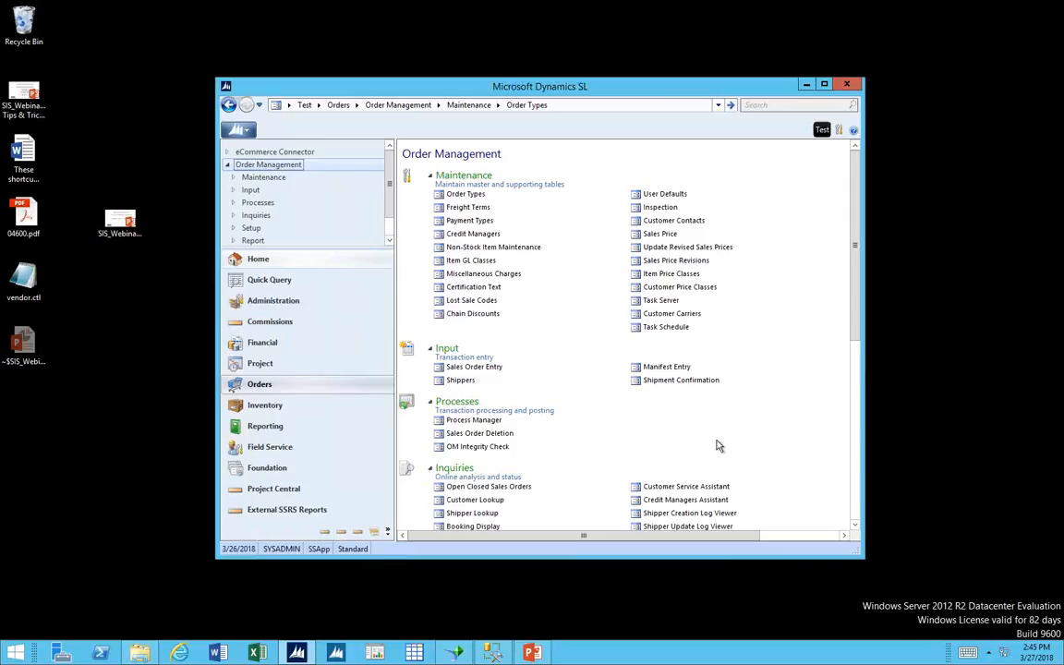
Open Order Management Setup, review the discount pricing settings and the choices for the first discount sequence, and close it.
{"action": "scroll", "coordinate": [711, 428], "scroll_direction": "down", "scroll_amount": 5}
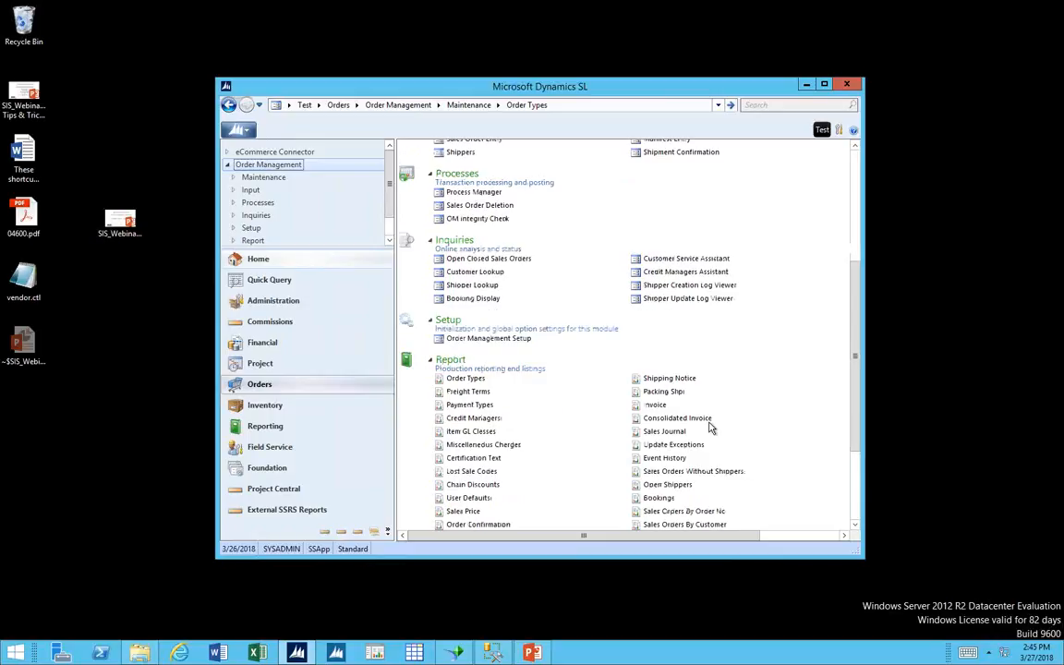
{"action": "left_click", "coordinate": [513, 340]}
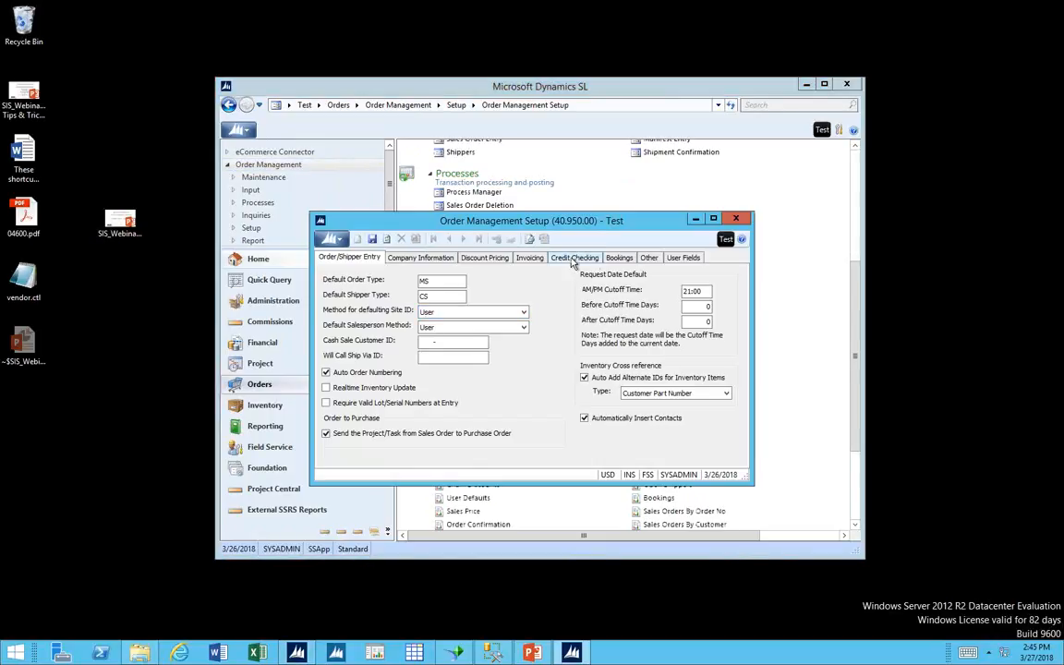
{"action": "left_click", "coordinate": [504, 260]}
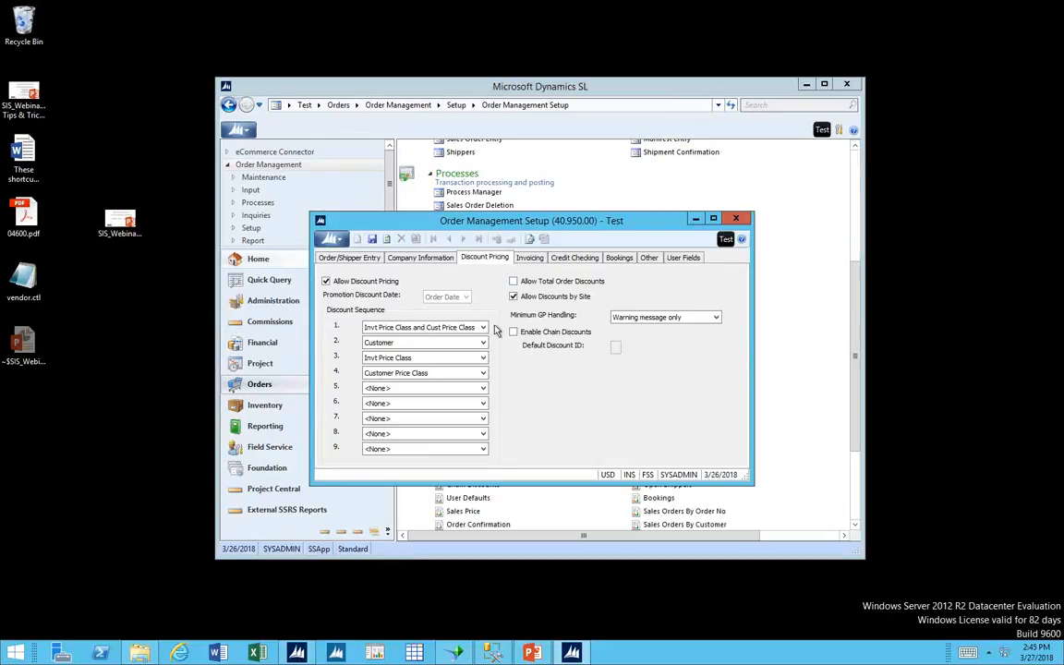
{"action": "left_click", "coordinate": [484, 329]}
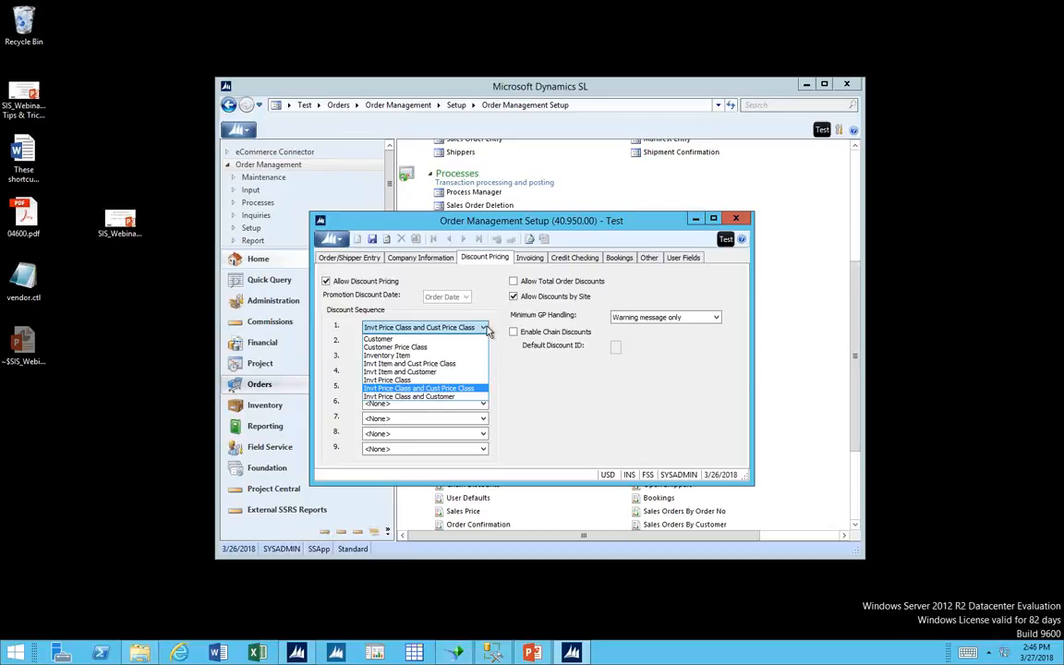
{"action": "left_click", "coordinate": [484, 329]}
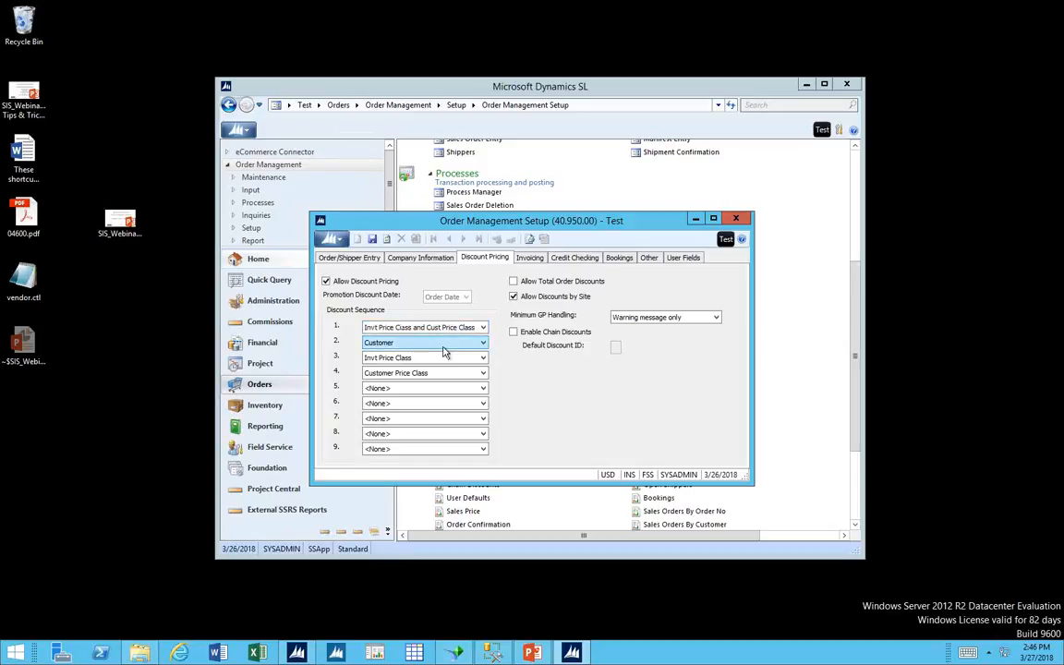
{"action": "left_click", "coordinate": [740, 219]}
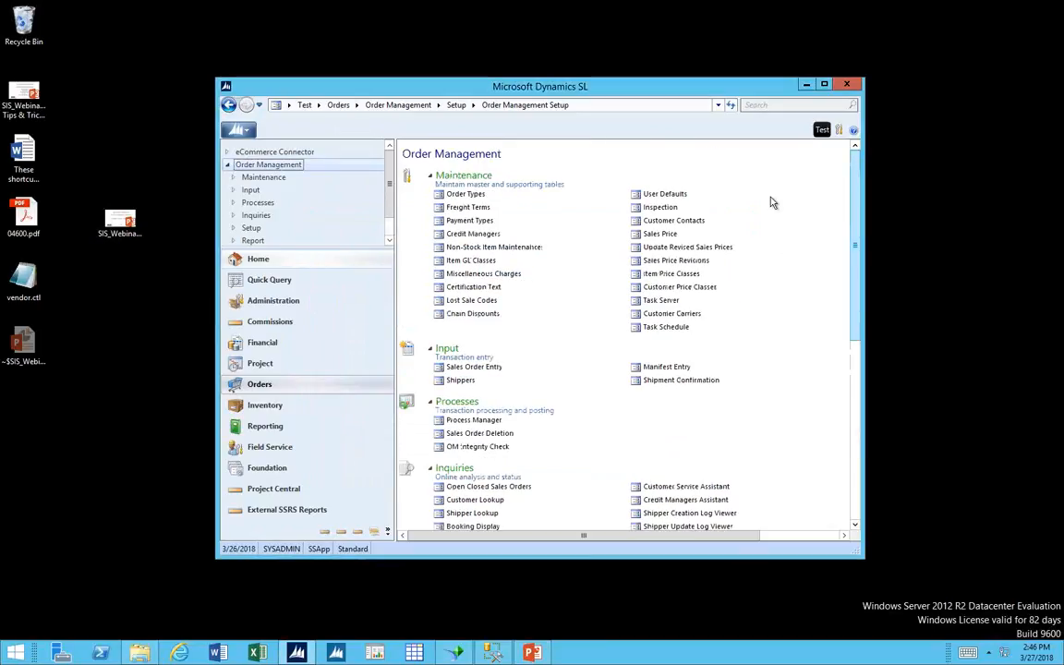
Open Sales Price, list the price plans for the Customer Price Class category, review the EA detail line, and close it.
{"action": "left_click", "coordinate": [662, 239]}
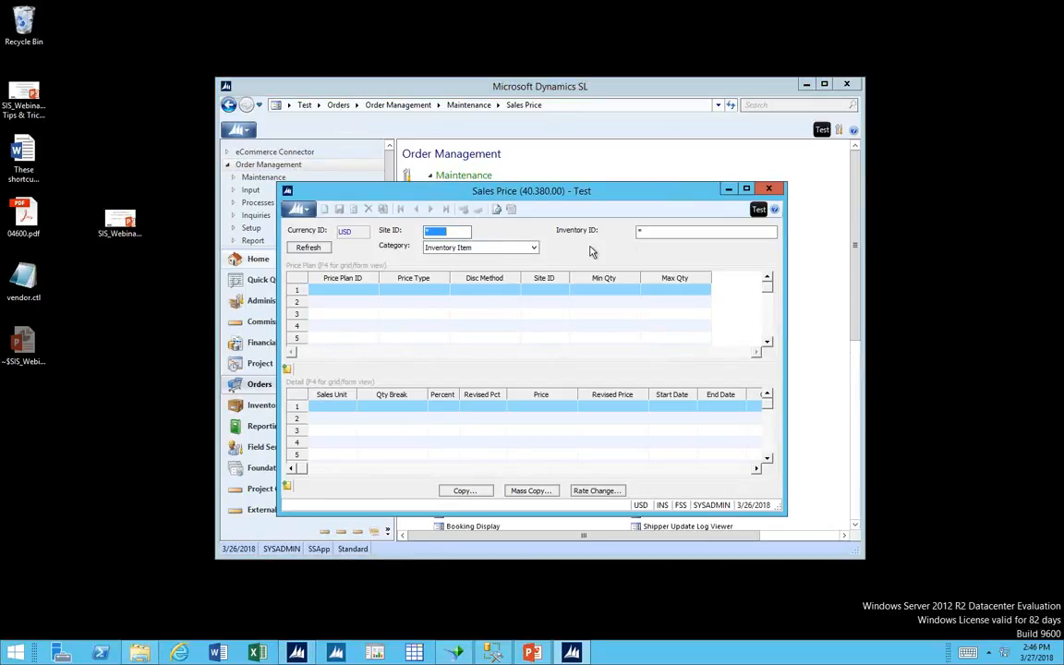
{"action": "left_click", "coordinate": [533, 248]}
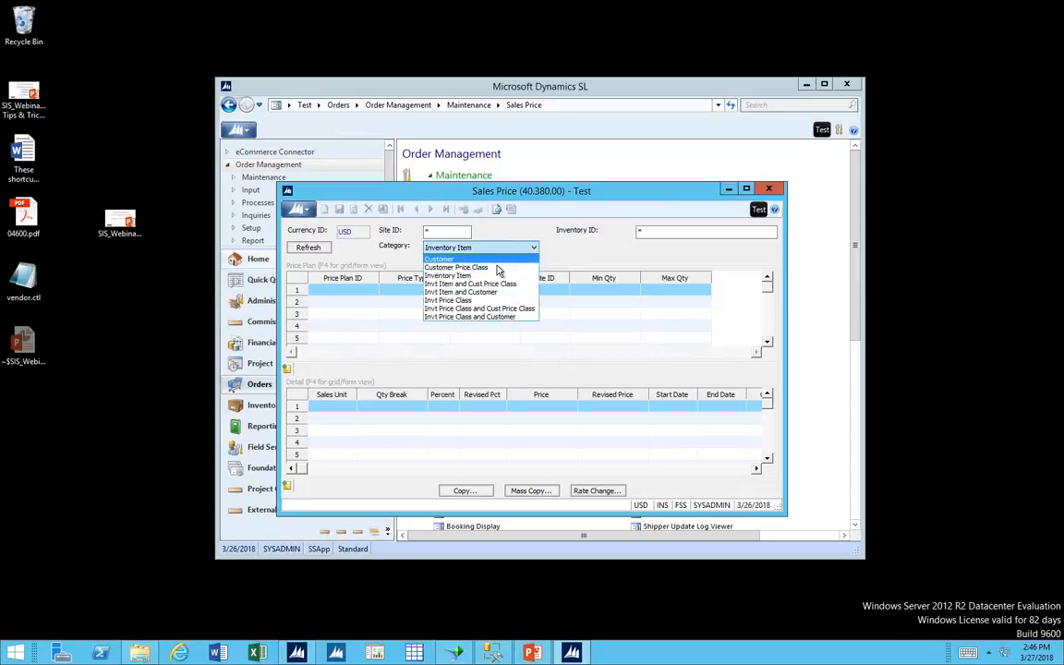
{"action": "left_click", "coordinate": [497, 267]}
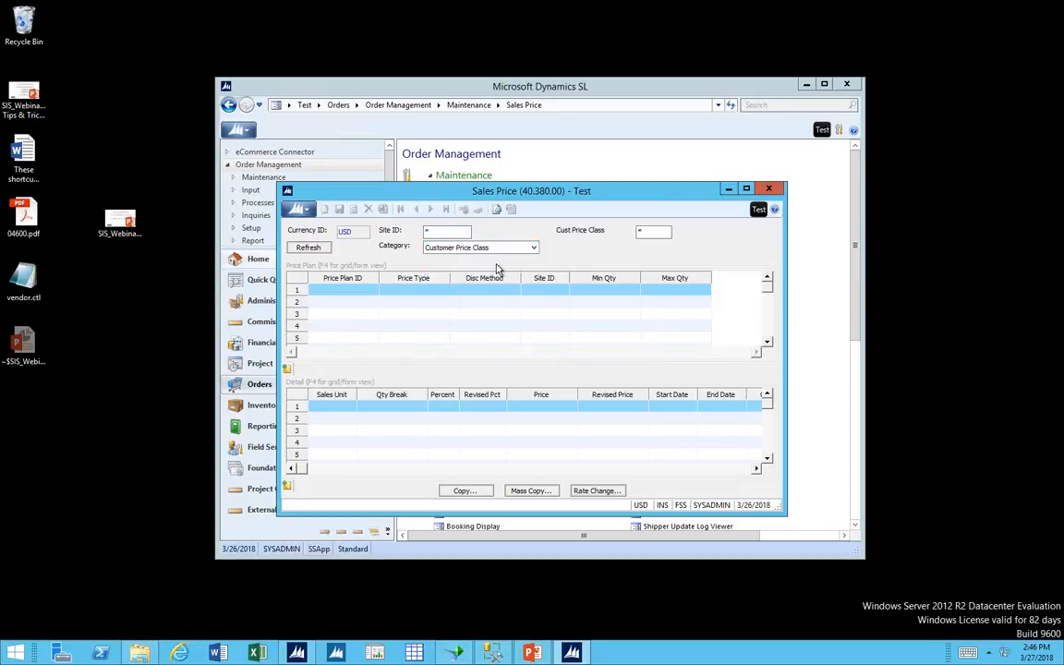
{"action": "left_click", "coordinate": [308, 248]}
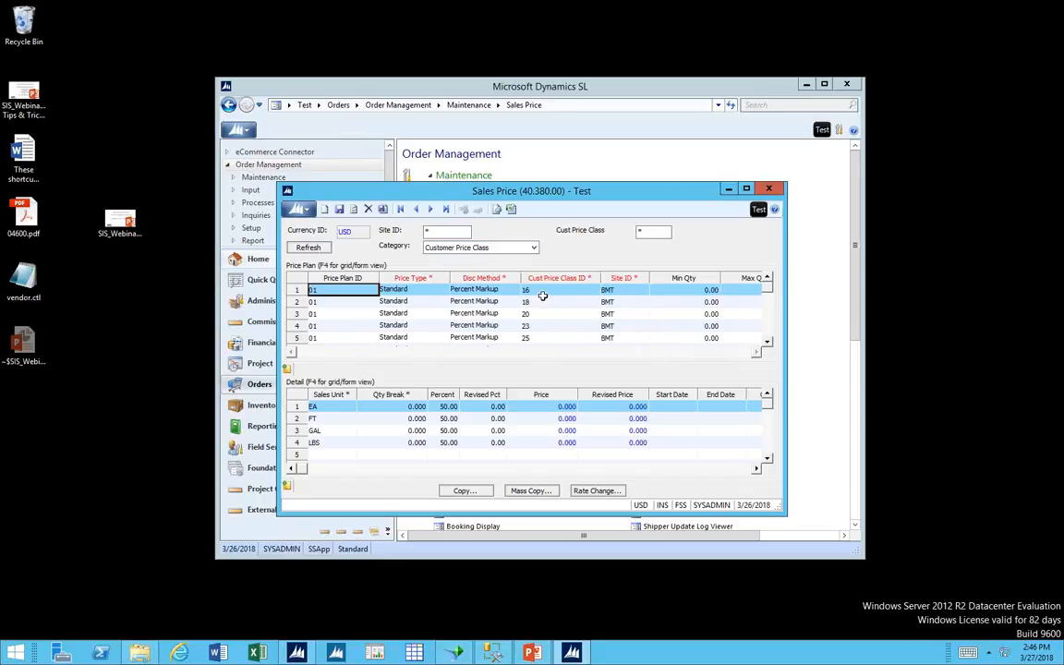
{"action": "left_click", "coordinate": [343, 407]}
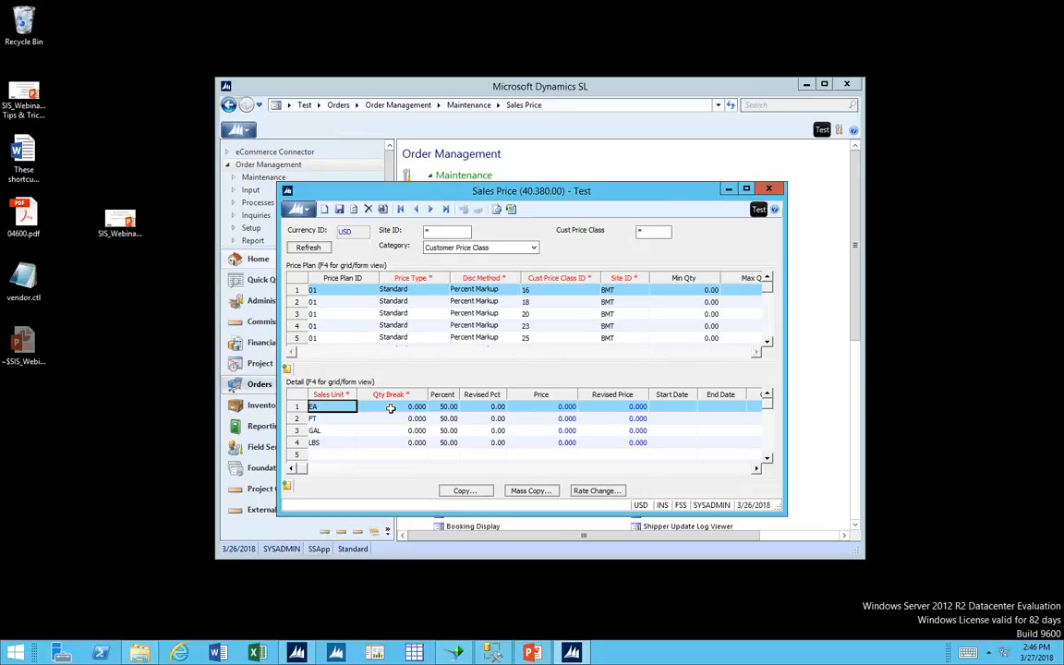
{"action": "left_click", "coordinate": [769, 190]}
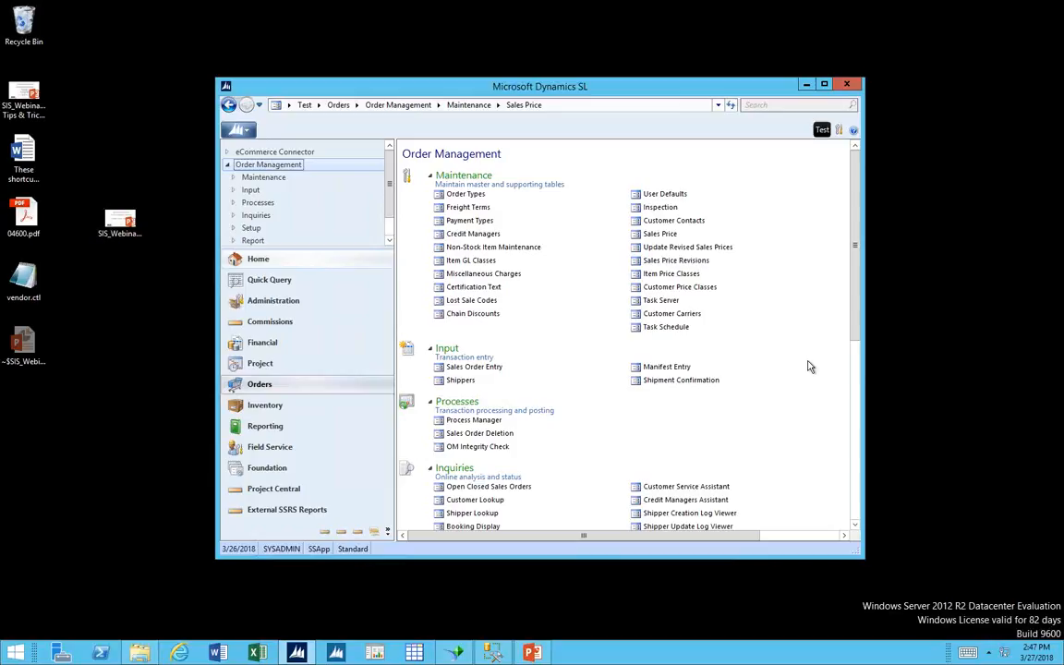
Open Shippers, filter the shipper list by status O, load the first open shipper, and review its Other Information.
{"action": "left_click", "coordinate": [473, 385]}
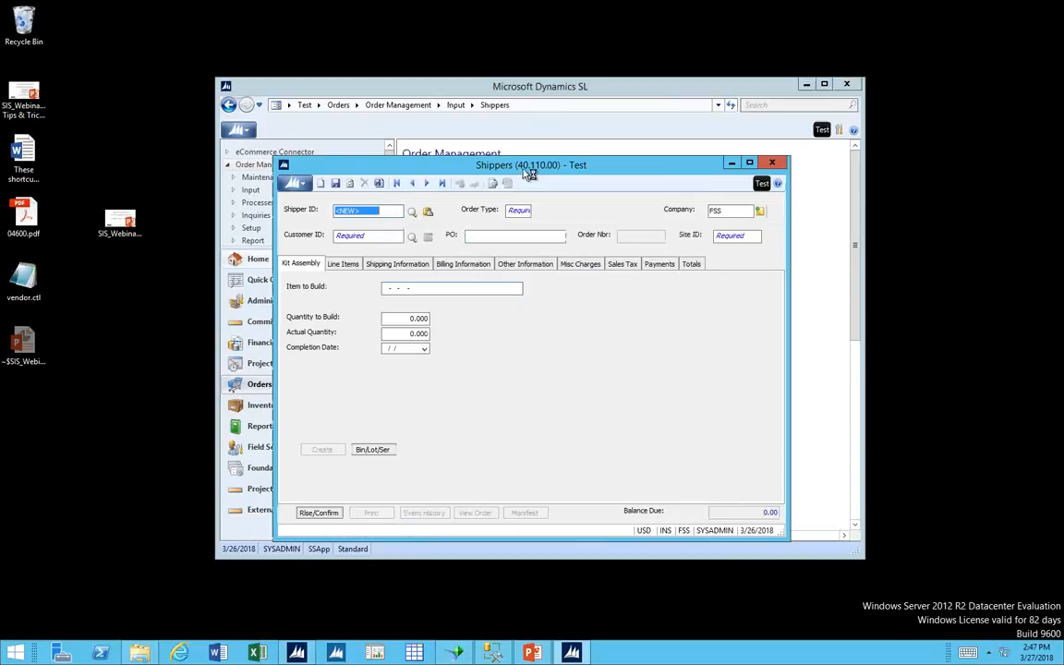
{"action": "left_click_drag", "start_coordinate": [533, 171], "coordinate": [770, 203]}
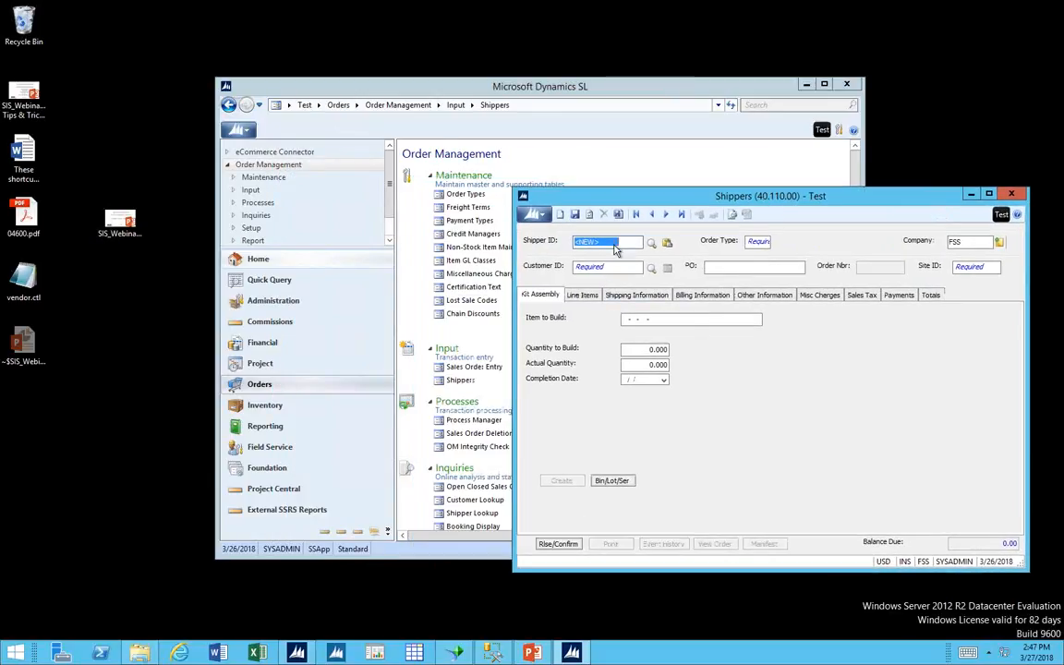
{"action": "key", "text": "F3"}
{"action": "left_click", "coordinate": [882, 262]}
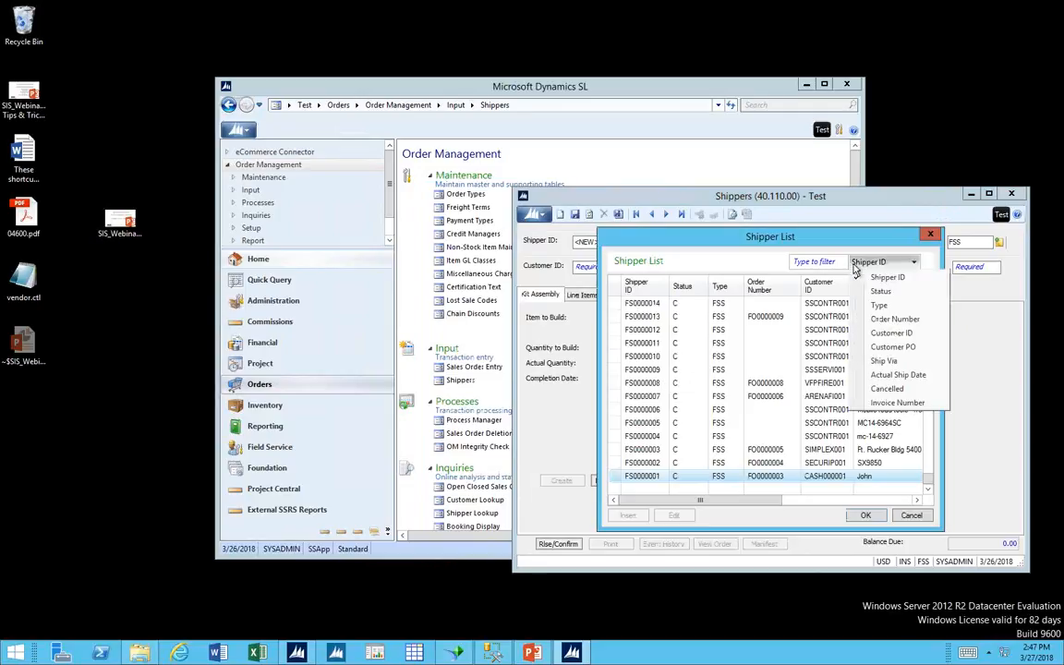
{"action": "left_click", "coordinate": [868, 284]}
{"action": "left_click", "coordinate": [809, 266]}
{"action": "type", "text": "o"}
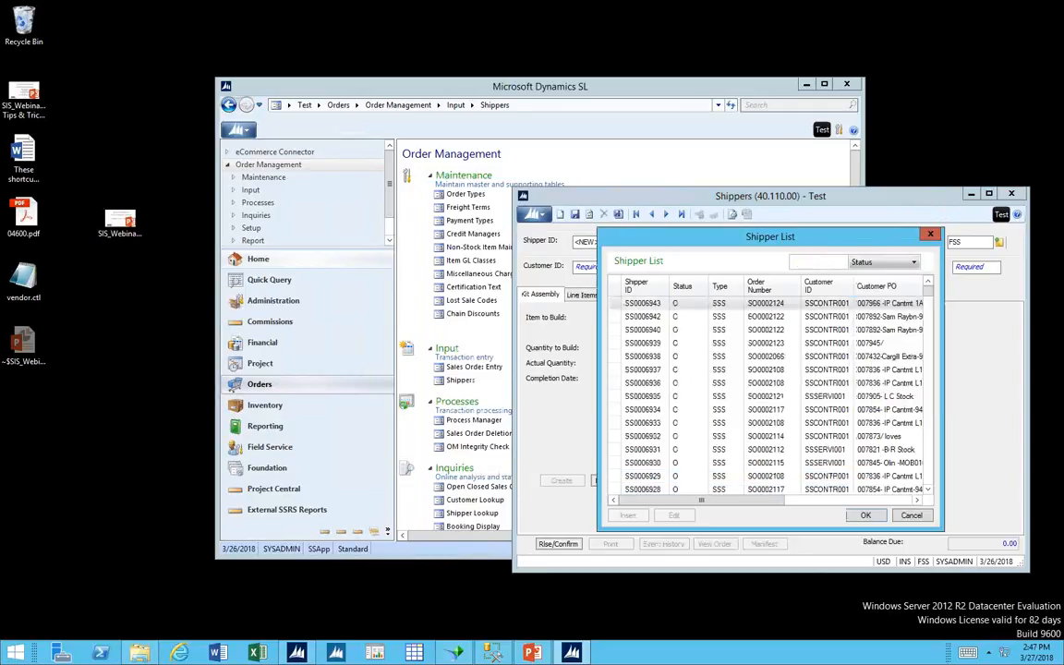
{"action": "double_click", "coordinate": [644, 303]}
{"action": "left_click", "coordinate": [615, 299]}
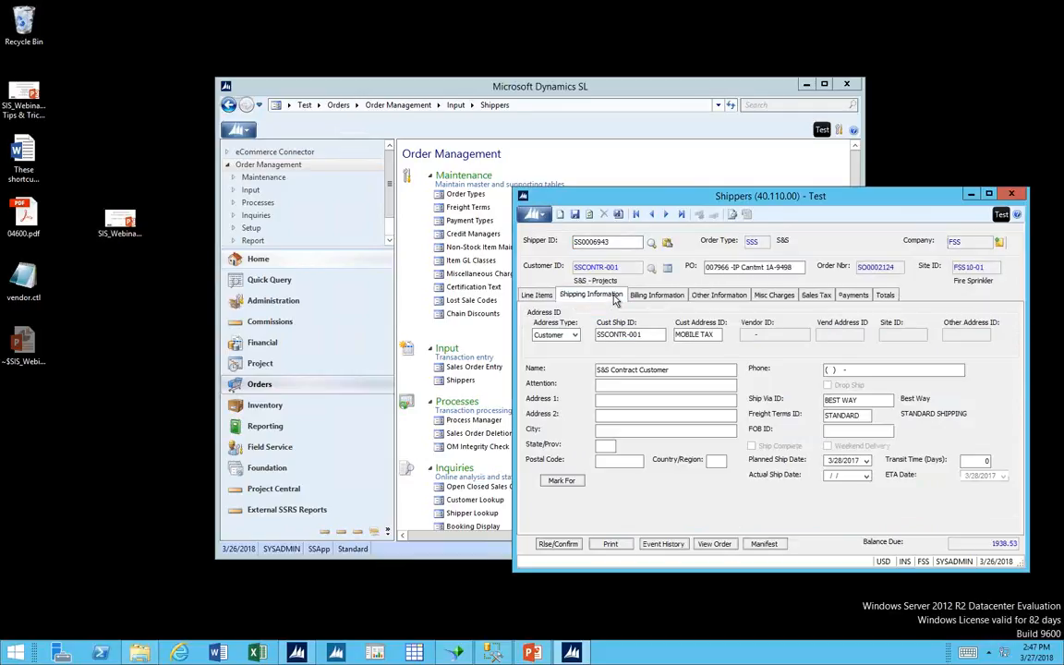
{"action": "left_click", "coordinate": [708, 301]}
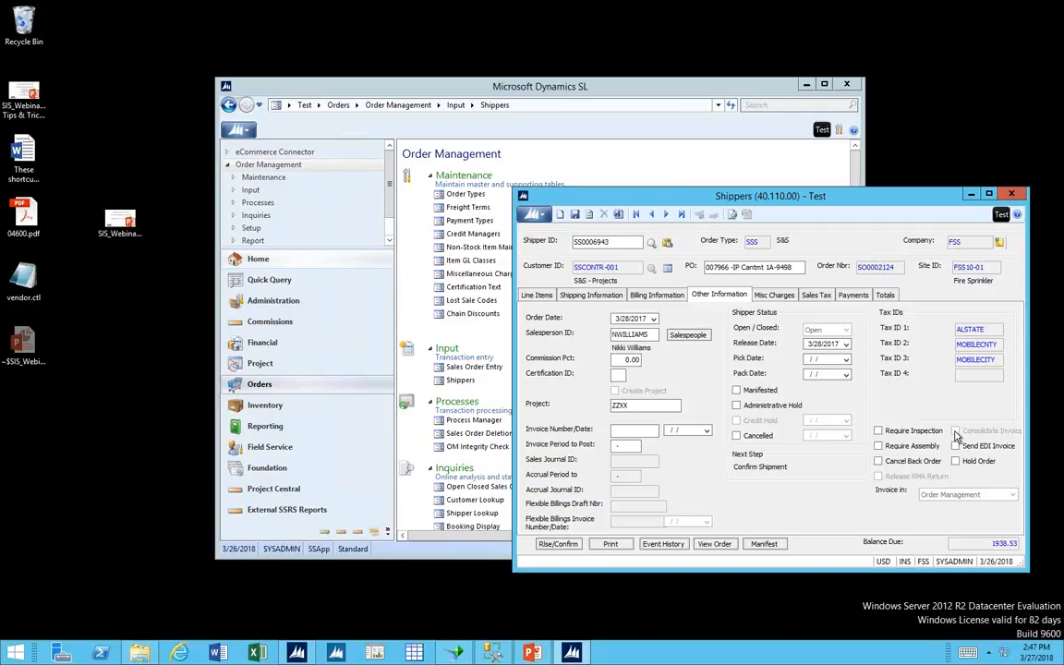
Open Customer Maintenance from Accounts Receivable, review the Order Management options including Consolidate Invoice, and close it.
{"action": "left_click", "coordinate": [328, 338]}
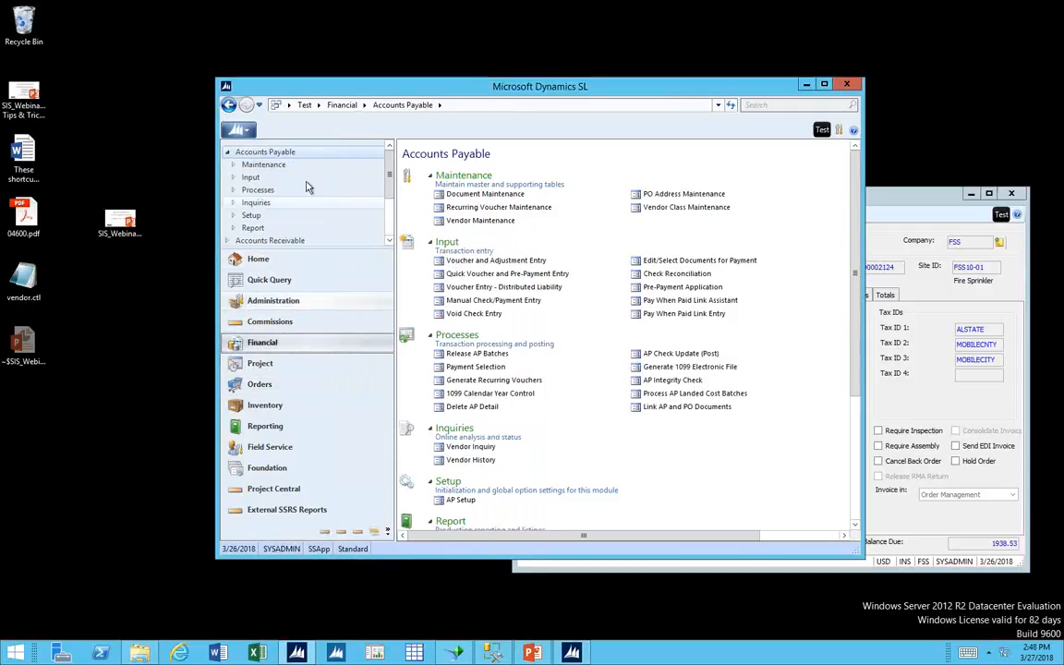
{"action": "left_click", "coordinate": [283, 257]}
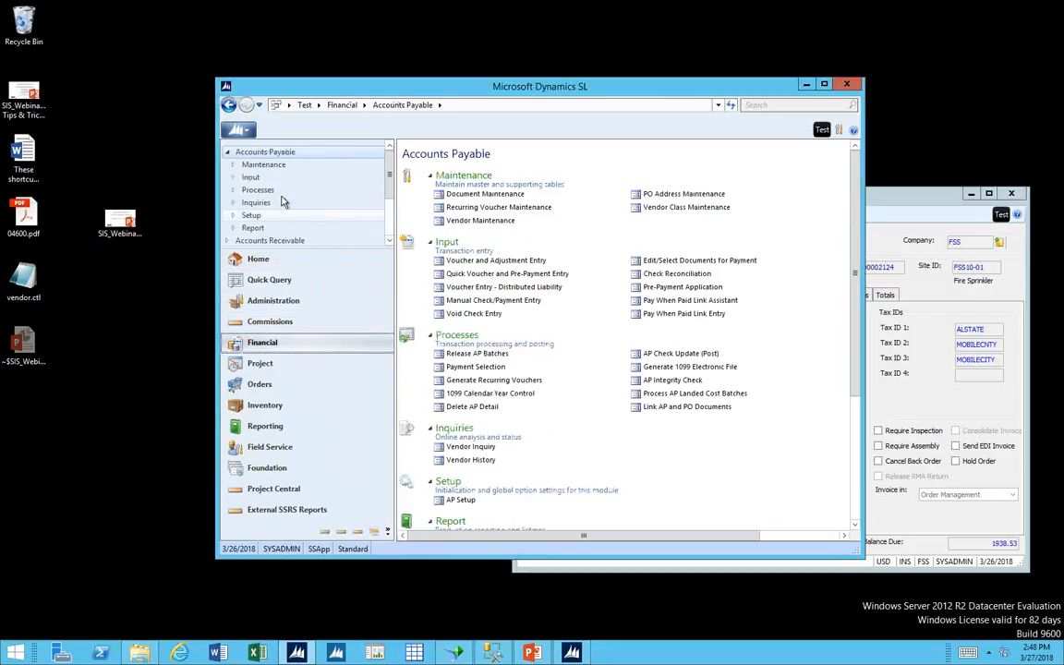
{"action": "left_click", "coordinate": [275, 242]}
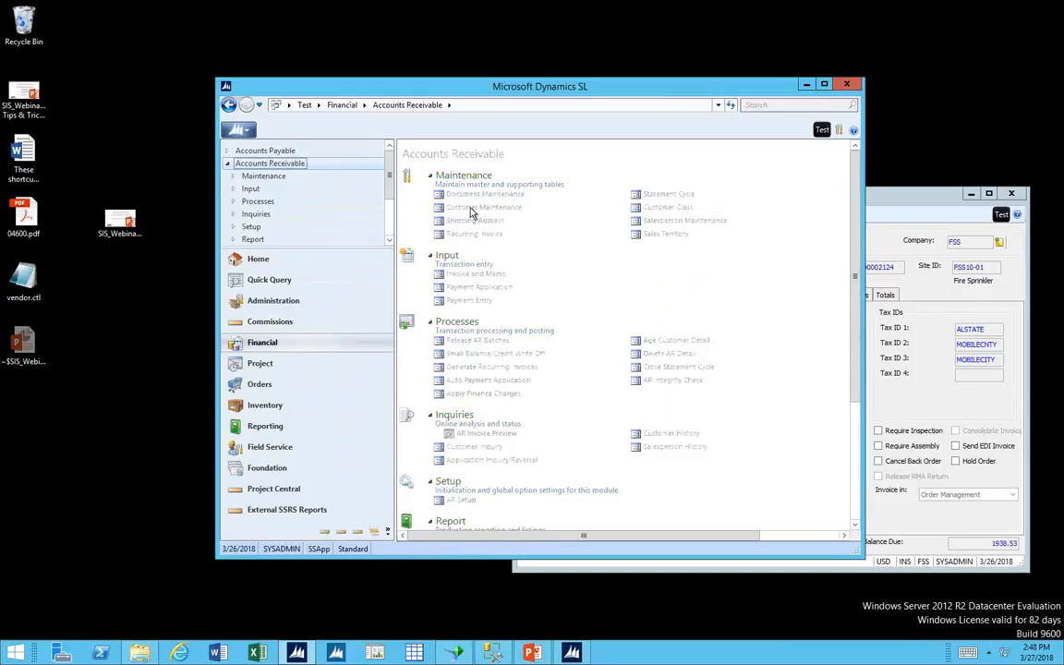
{"action": "left_click", "coordinate": [805, 86]}
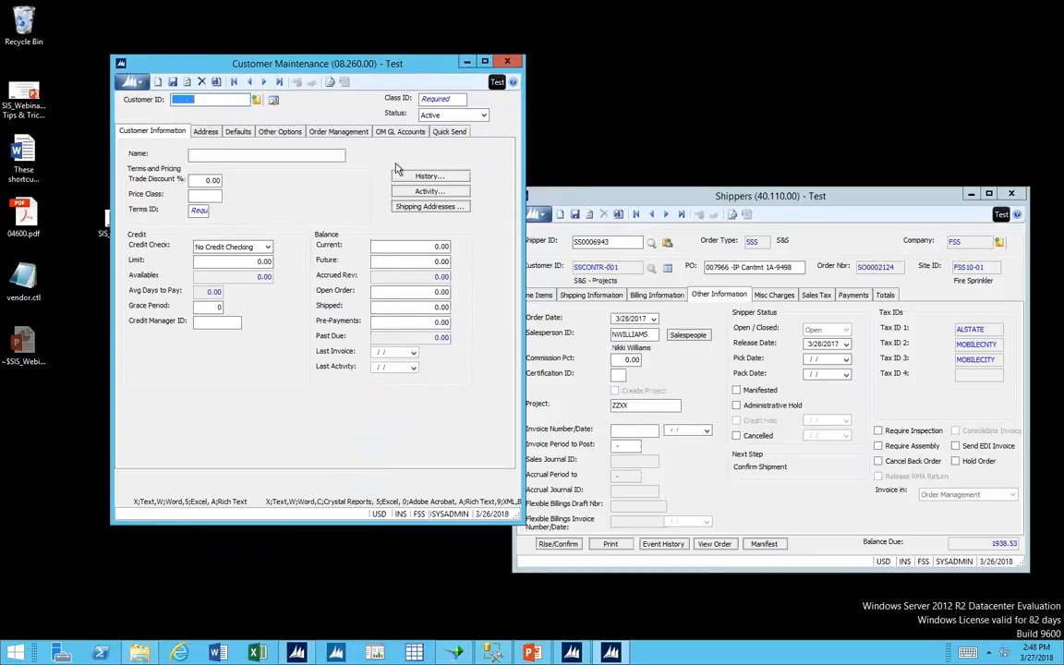
{"action": "left_click", "coordinate": [327, 133]}
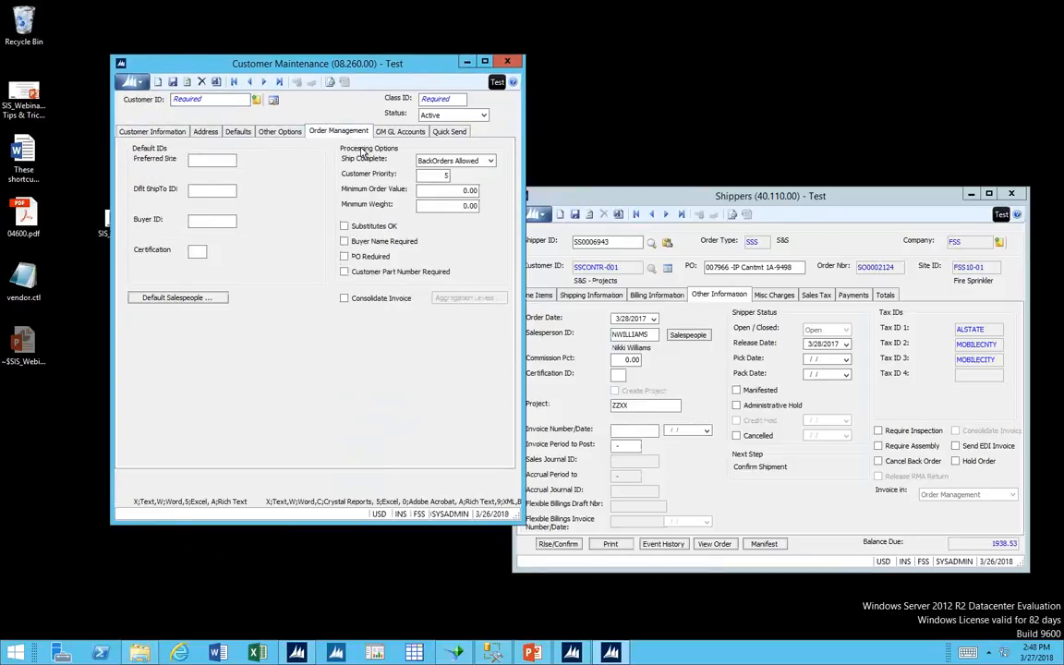
{"action": "left_click", "coordinate": [389, 300]}
{"action": "left_click", "coordinate": [603, 335]}
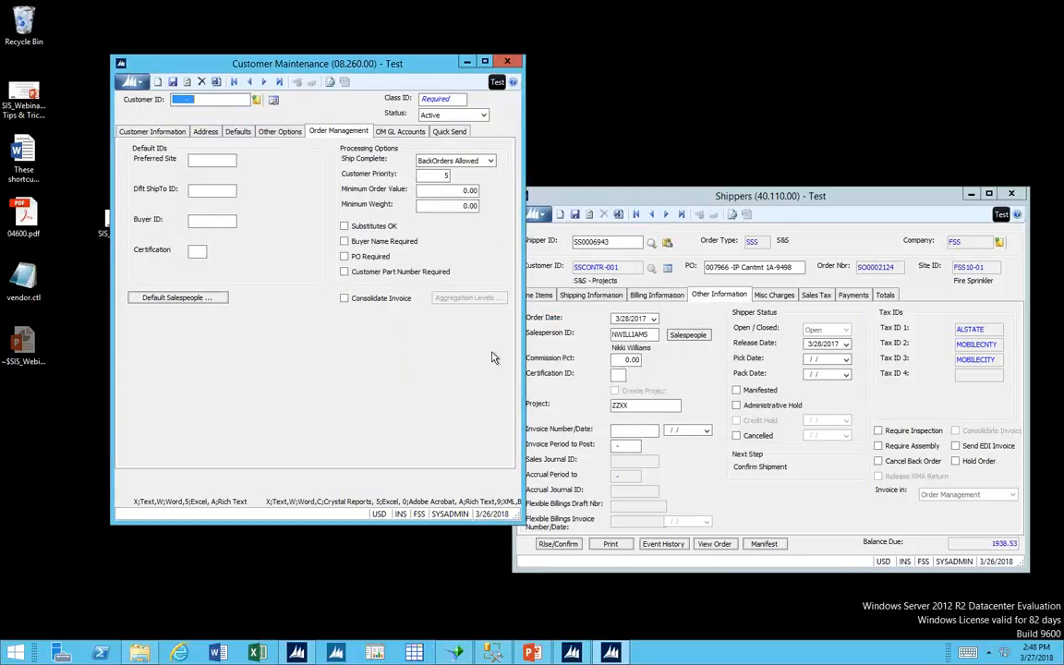
{"action": "left_click", "coordinate": [507, 62]}
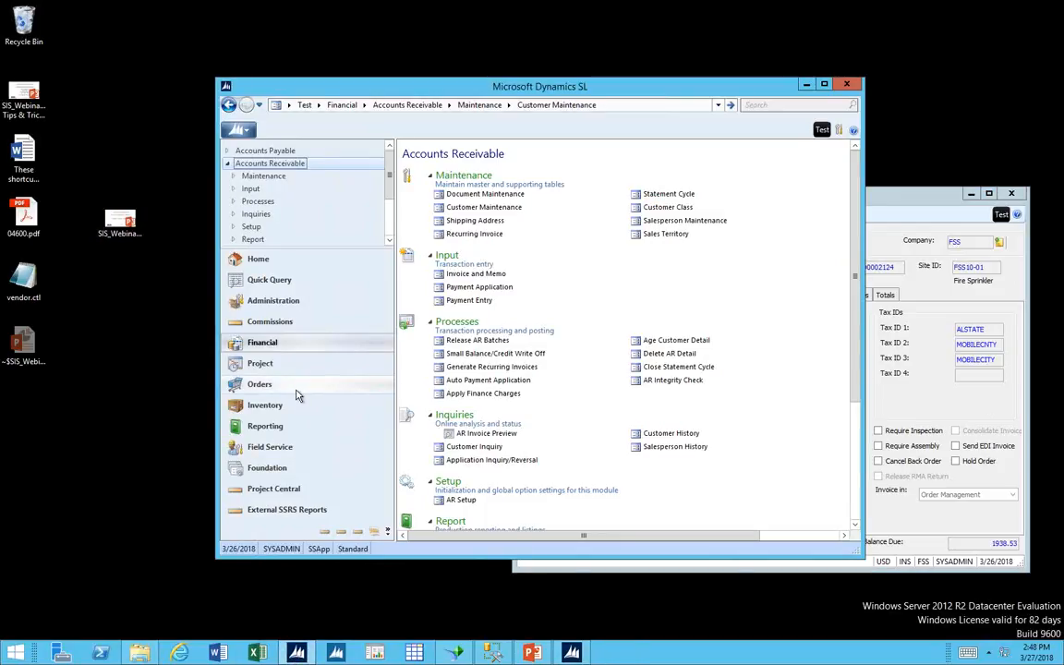
Open Sales Order Entry from Order Management and place its window beside the Shippers window.
{"action": "left_click", "coordinate": [294, 386]}
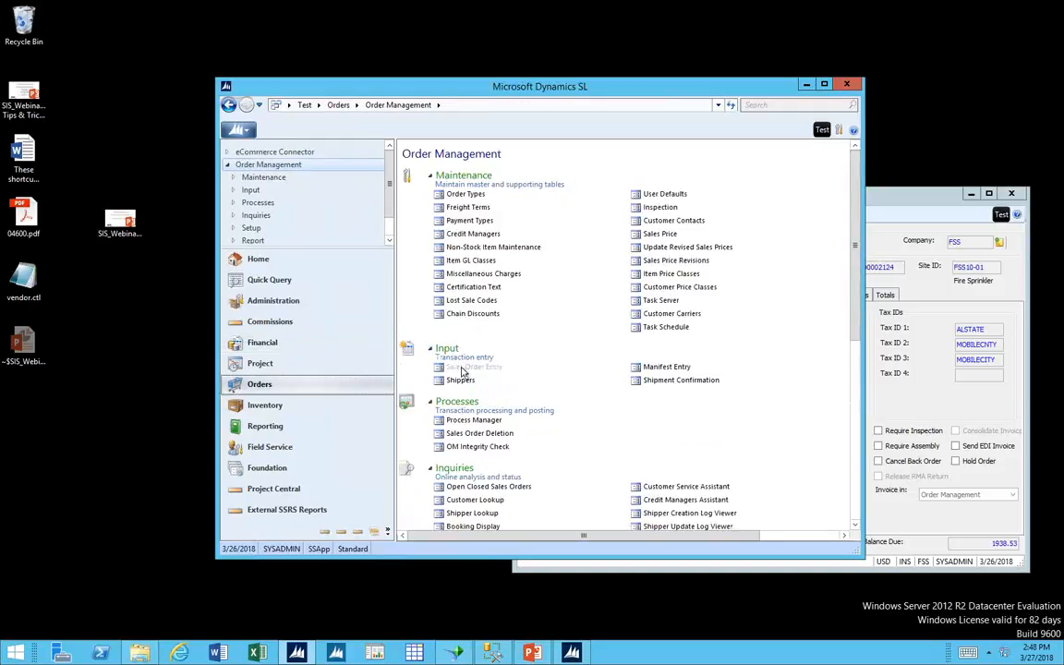
{"action": "left_click", "coordinate": [471, 368]}
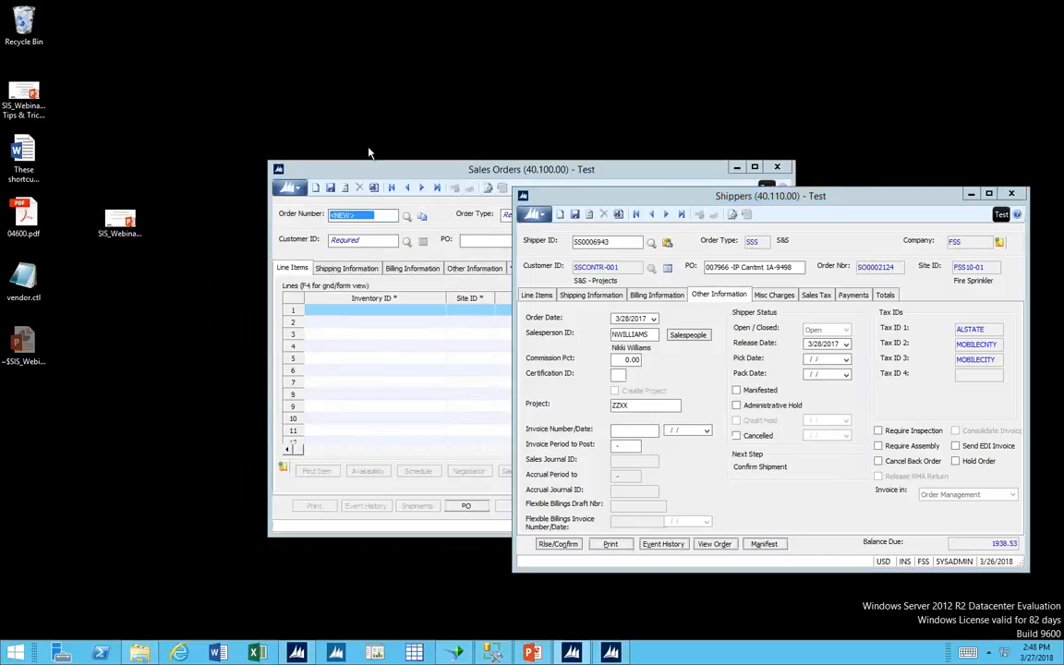
{"action": "left_click_drag", "start_coordinate": [526, 176], "coordinate": [277, 74]}
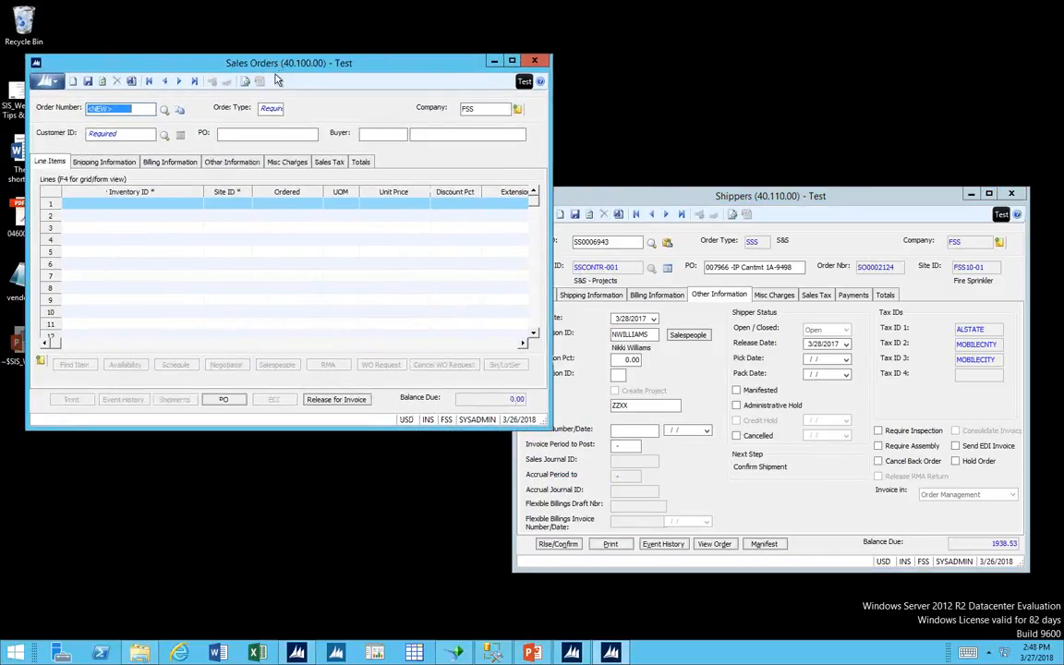
Locate the Consolidated Invoice report among the Order Management reports and return to the Sales Orders window.
{"action": "left_click", "coordinate": [300, 654]}
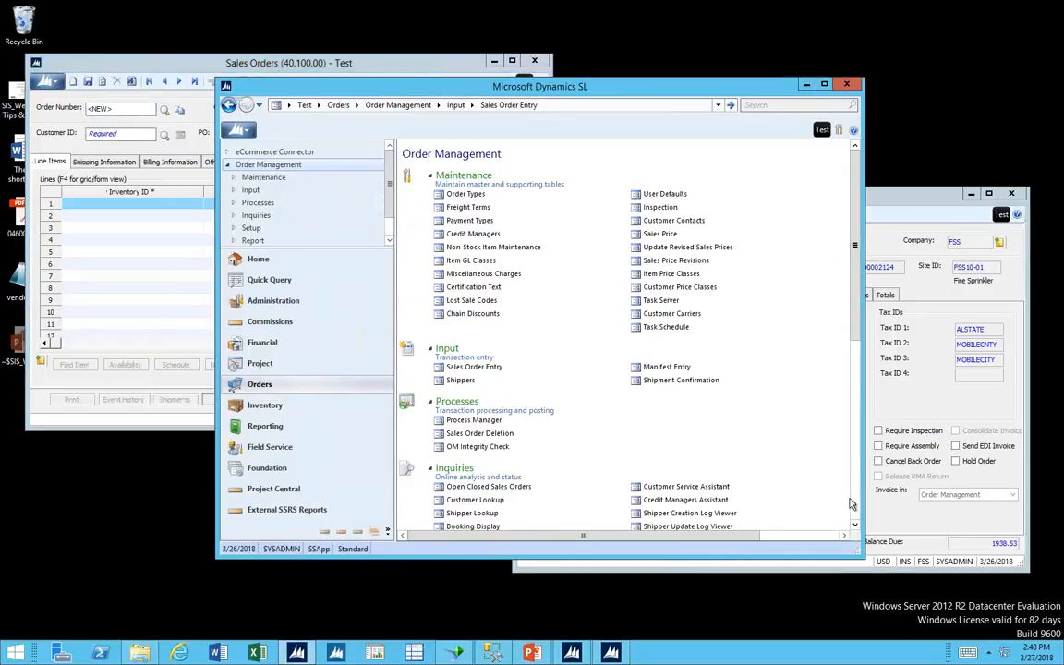
{"action": "scroll", "coordinate": [767, 453], "scroll_direction": "down", "scroll_amount": 5}
{"action": "left_click", "coordinate": [664, 280]}
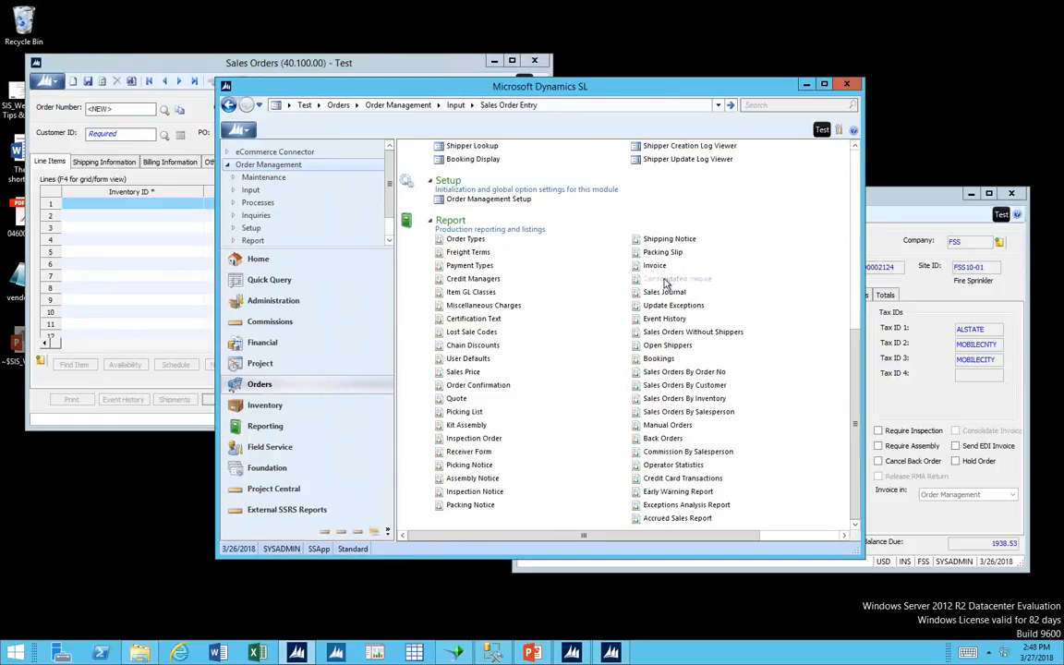
{"action": "left_click", "coordinate": [807, 86]}
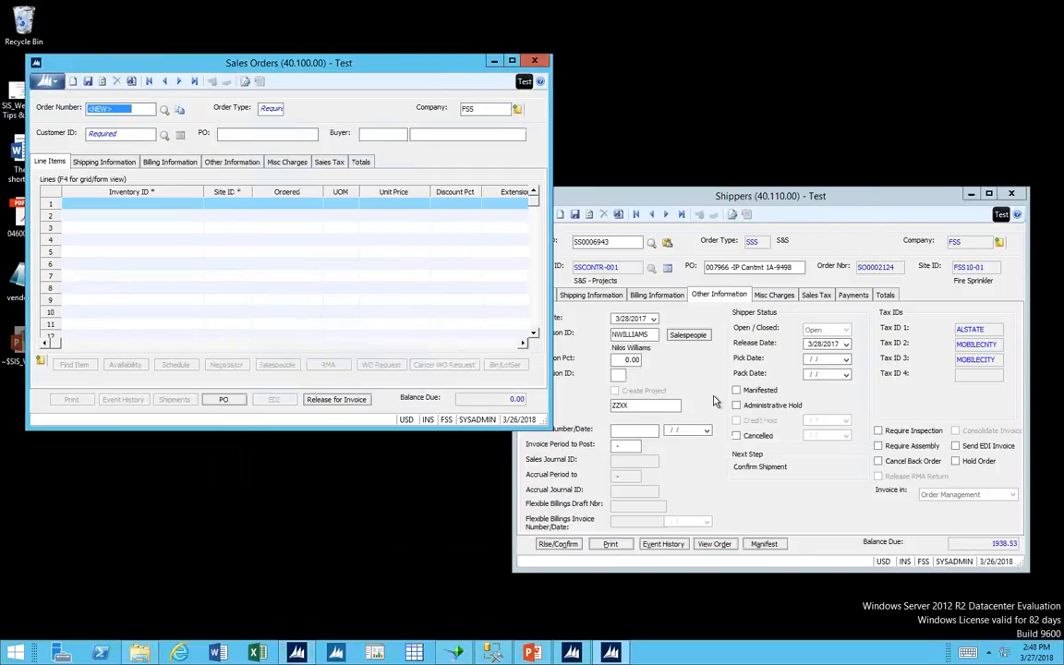
Review the Ship Complete choices in the sales order's shipping information and return to the line items.
{"action": "left_click", "coordinate": [109, 162]}
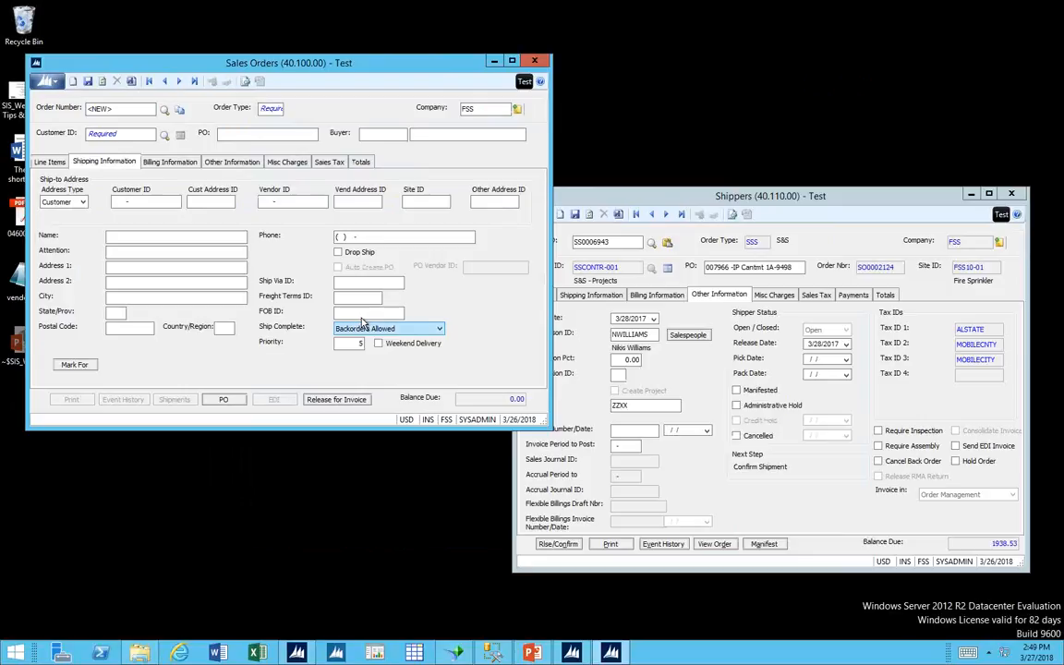
{"action": "left_click", "coordinate": [363, 323]}
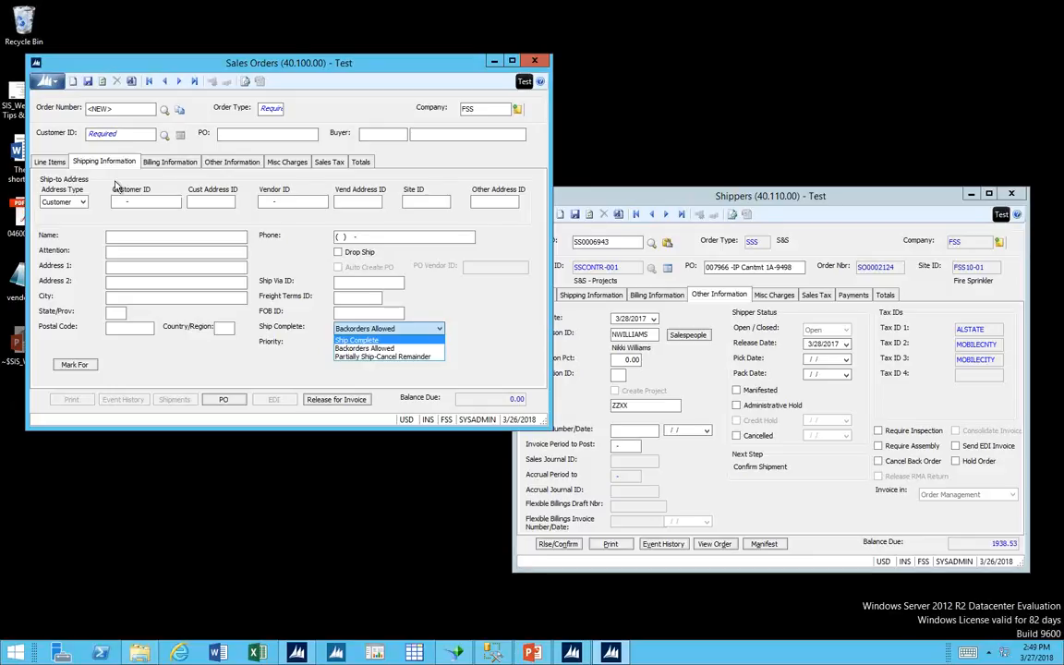
{"action": "left_click", "coordinate": [62, 168]}
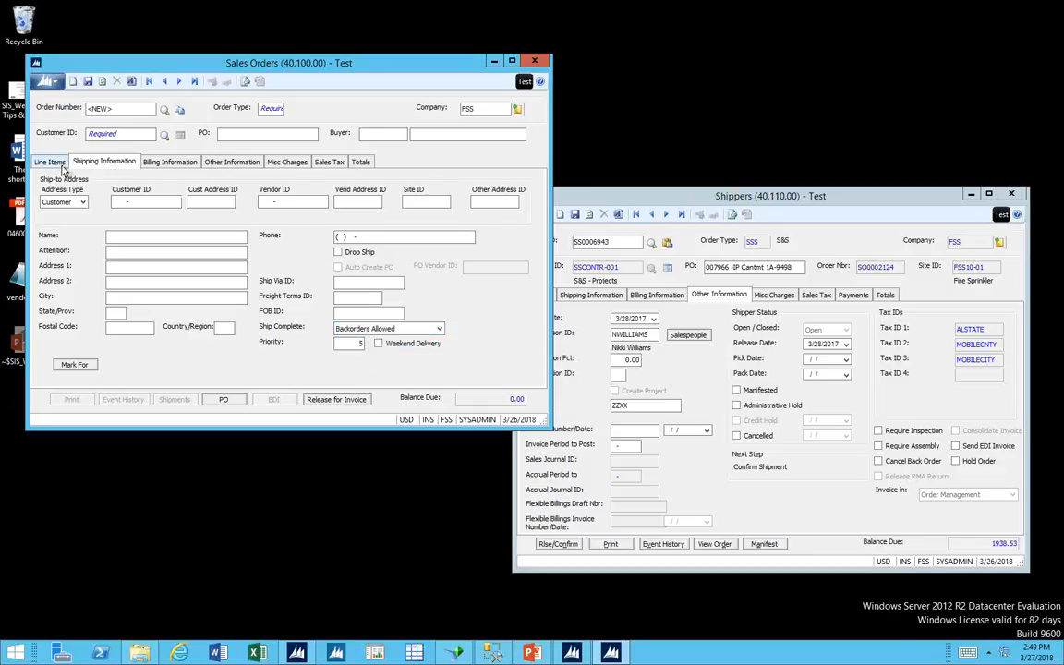
{"action": "left_click", "coordinate": [62, 165]}
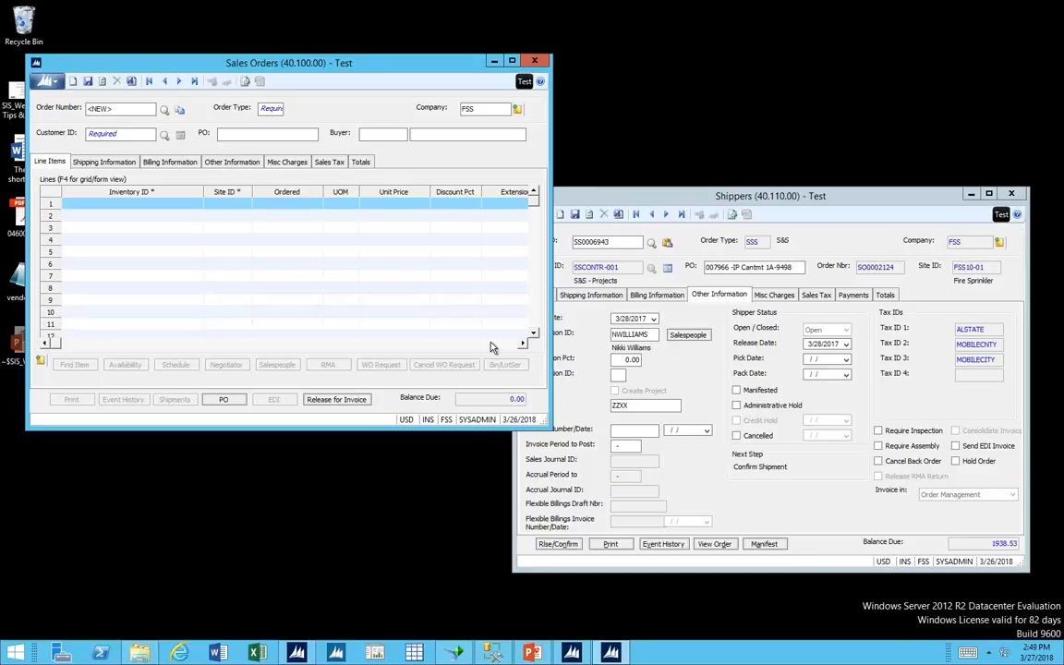
Filter the sales order list by status O and load the first open order.
{"action": "left_click", "coordinate": [108, 109]}
{"action": "key", "text": "F3"}
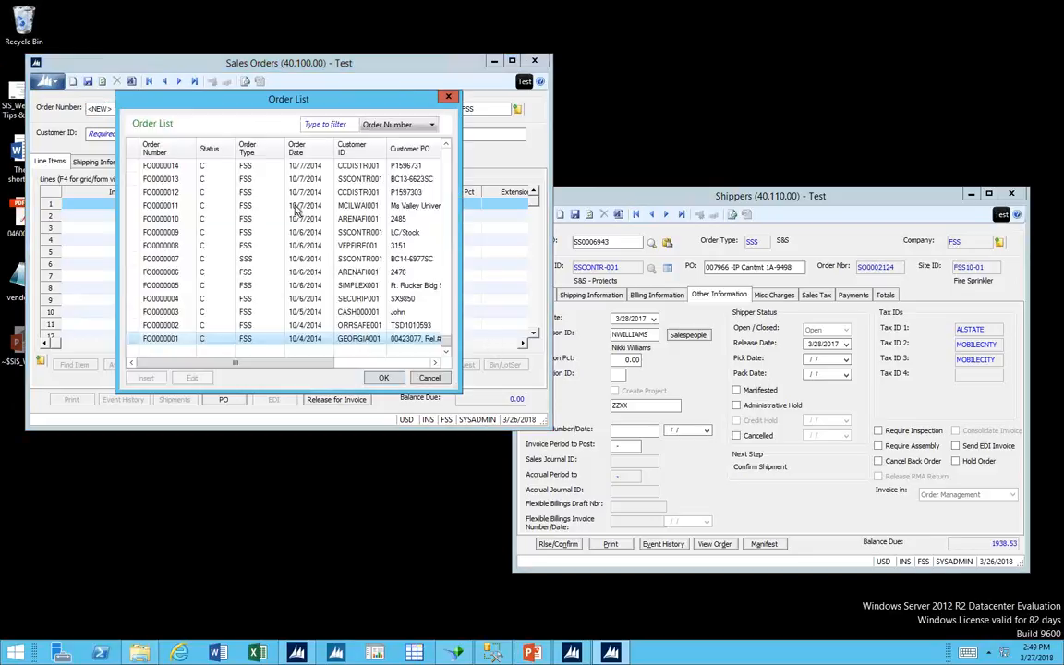
{"action": "left_click", "coordinate": [376, 129]}
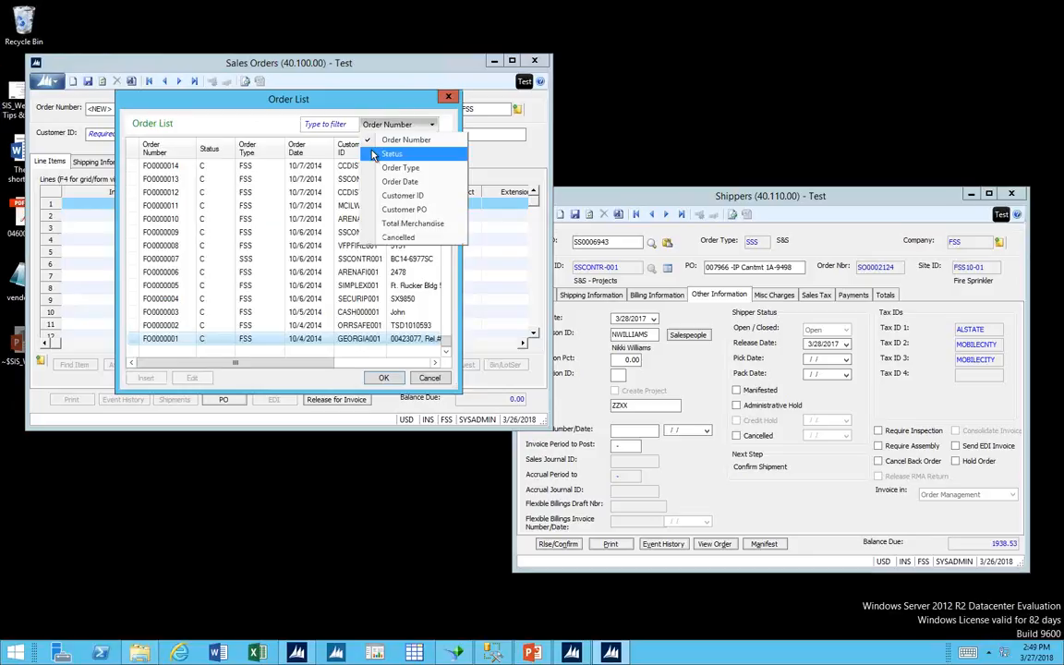
{"action": "left_click", "coordinate": [346, 145]}
{"action": "left_click", "coordinate": [335, 127]}
{"action": "type", "text": "o"}
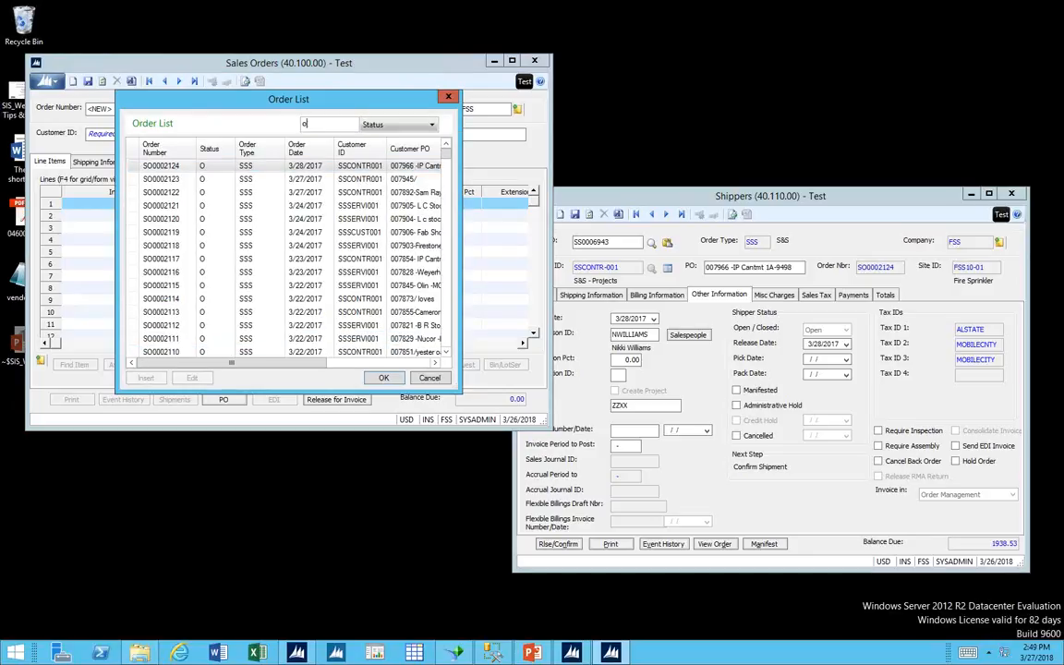
{"action": "left_click", "coordinate": [388, 379]}
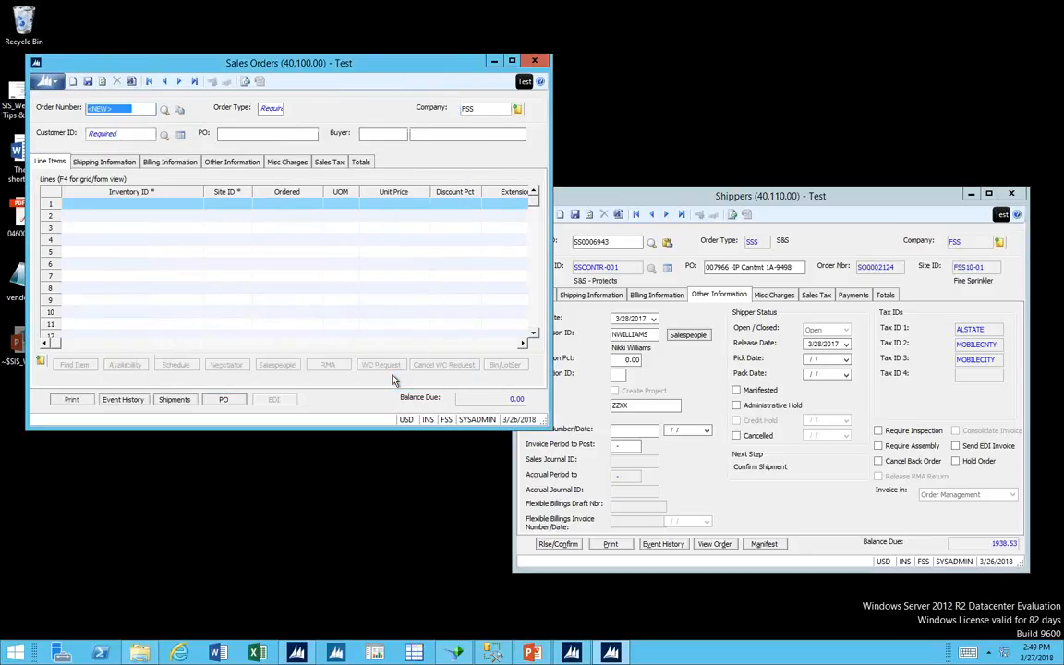
Enlarge the Sales Orders window and examine the Auto Create PO and PO Vendor ID columns for the line items.
{"action": "left_click", "coordinate": [129, 227]}
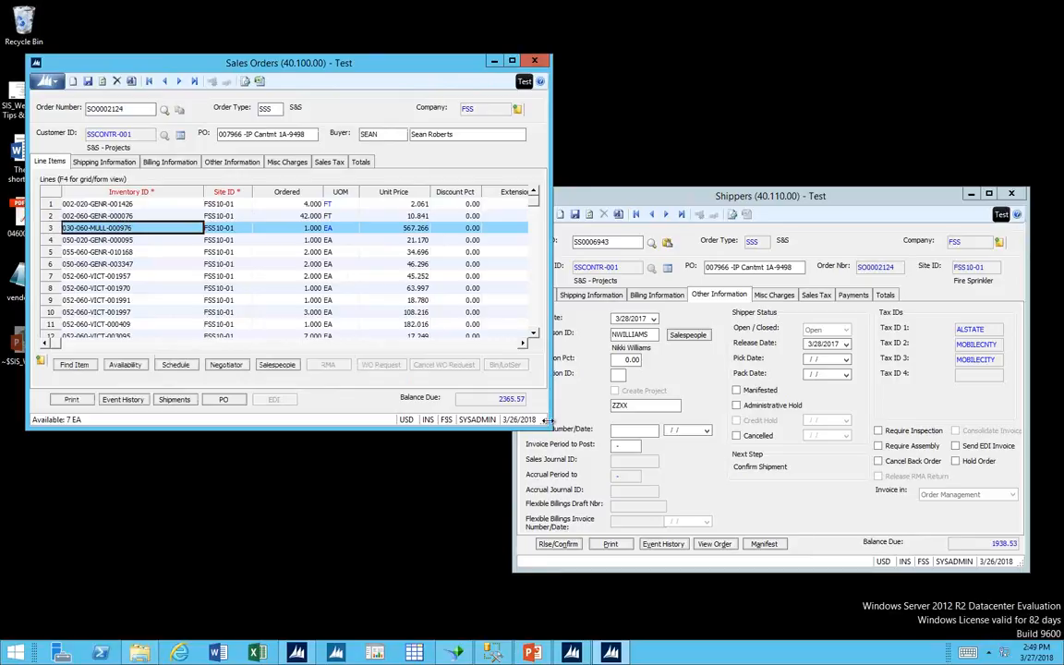
{"action": "left_click_drag", "start_coordinate": [547, 421], "coordinate": [654, 594]}
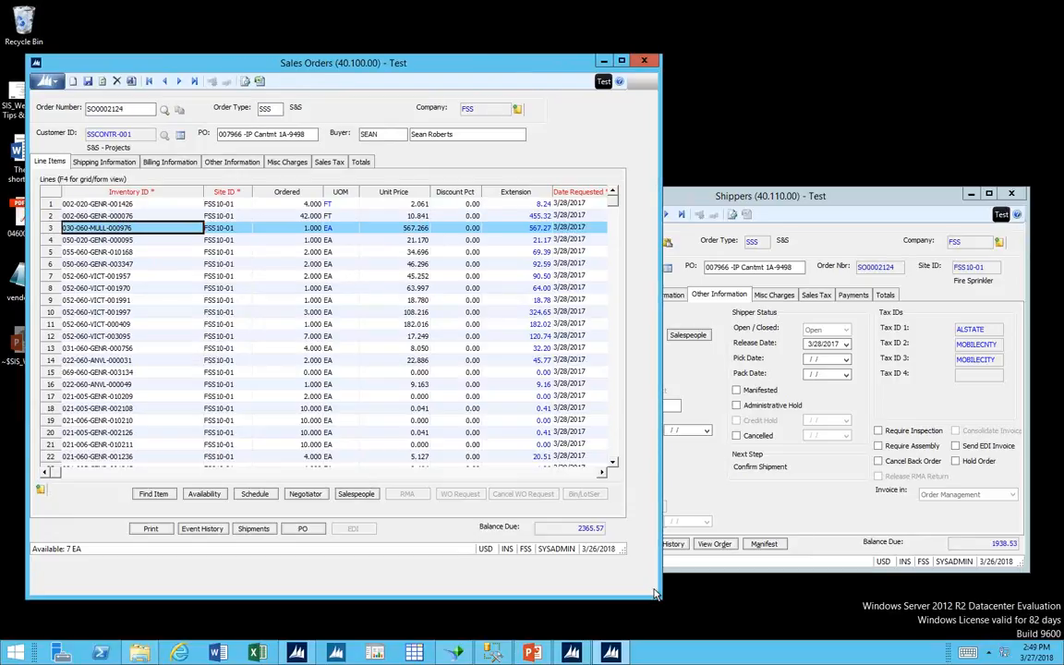
{"action": "left_click", "coordinate": [582, 511]}
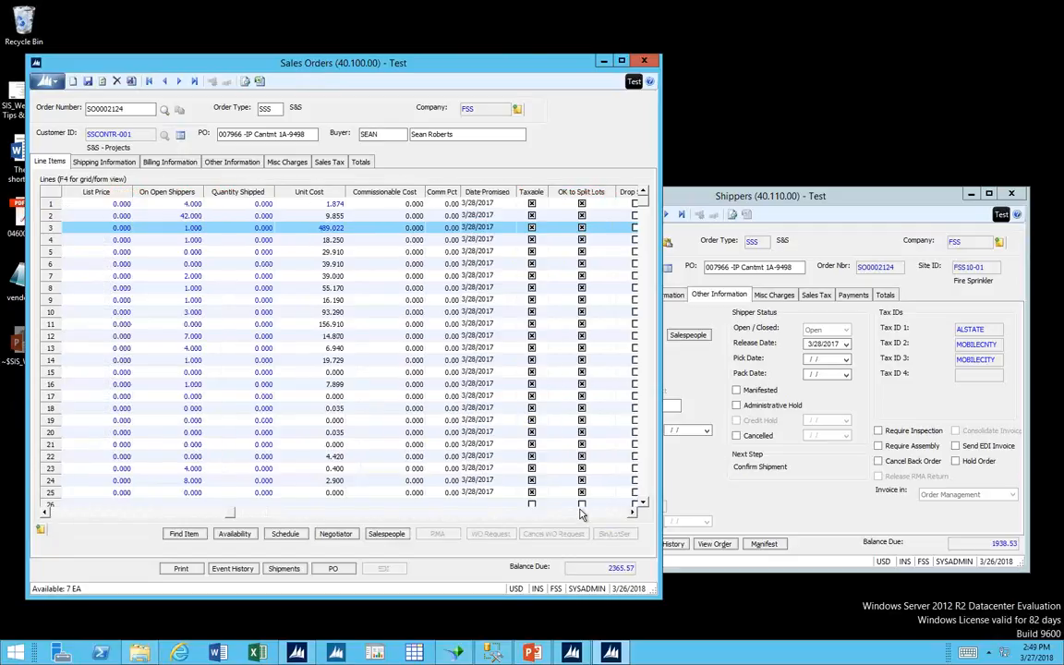
{"action": "left_click", "coordinate": [581, 512]}
{"action": "left_click", "coordinate": [582, 512]}
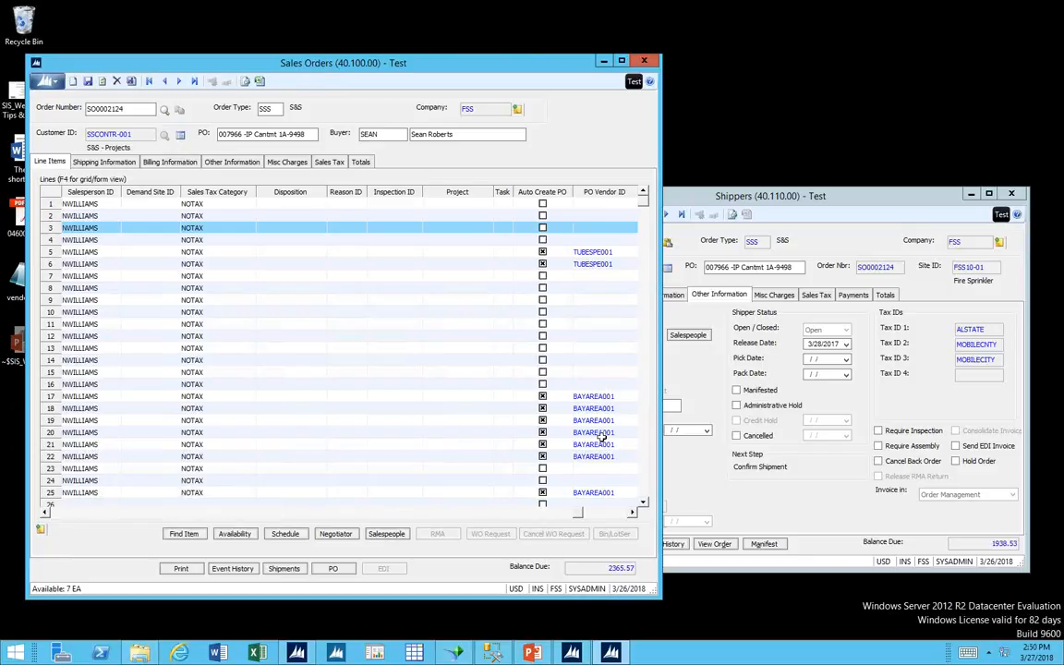
{"action": "left_click", "coordinate": [643, 503]}
{"action": "left_click", "coordinate": [643, 504]}
{"action": "left_click", "coordinate": [643, 503]}
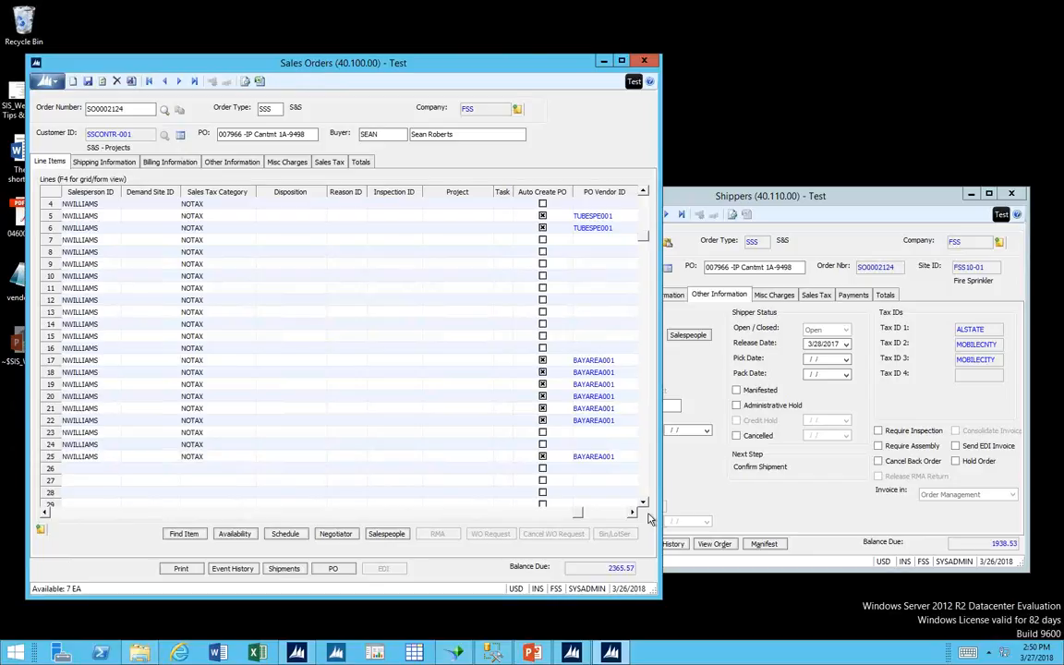
List the purchase orders linked to the sales order, saving its changes, and select the second purchase order.
{"action": "left_click", "coordinate": [330, 569]}
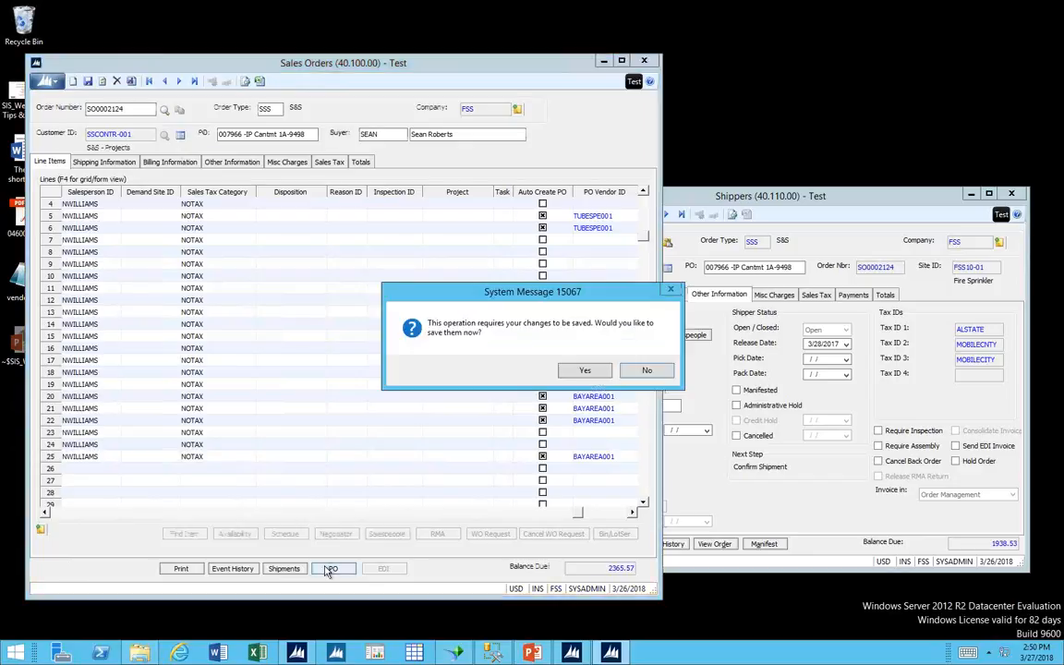
{"action": "left_click", "coordinate": [584, 370]}
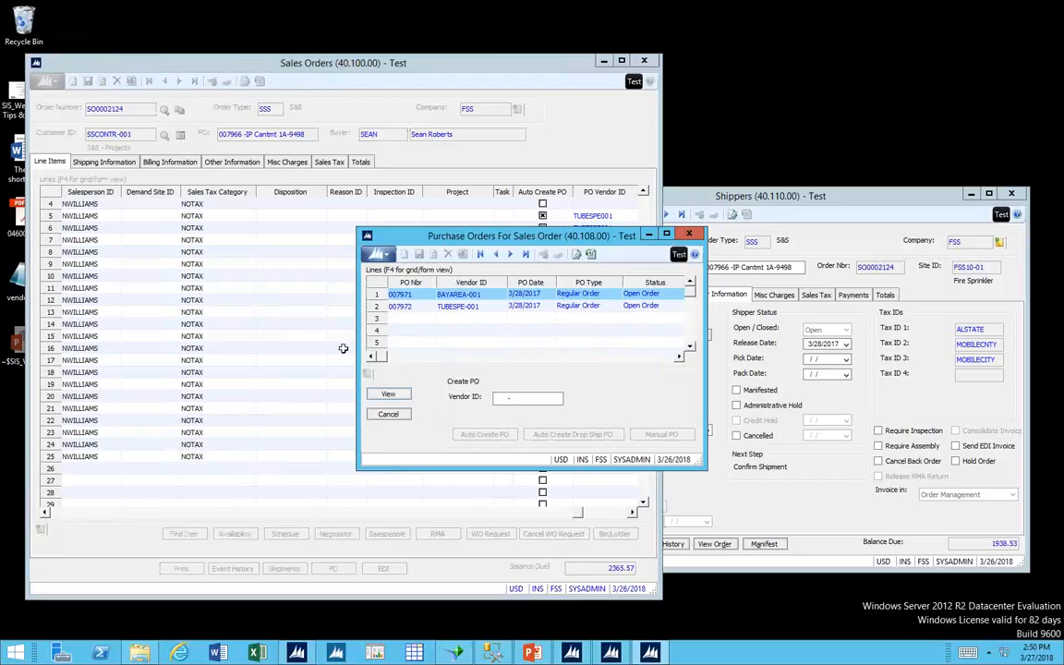
{"action": "left_click", "coordinate": [462, 307]}
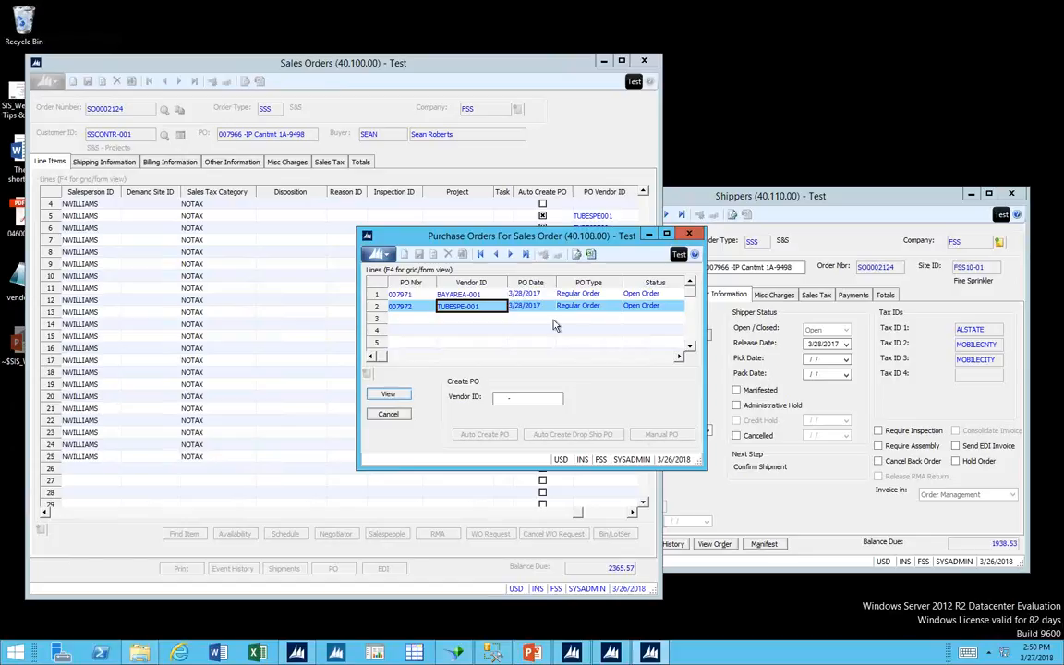
Reopen the sales order's purchase order list, choose AAARENT-001 as the Create PO vendor, and close the order without saving.
{"action": "left_click", "coordinate": [691, 236]}
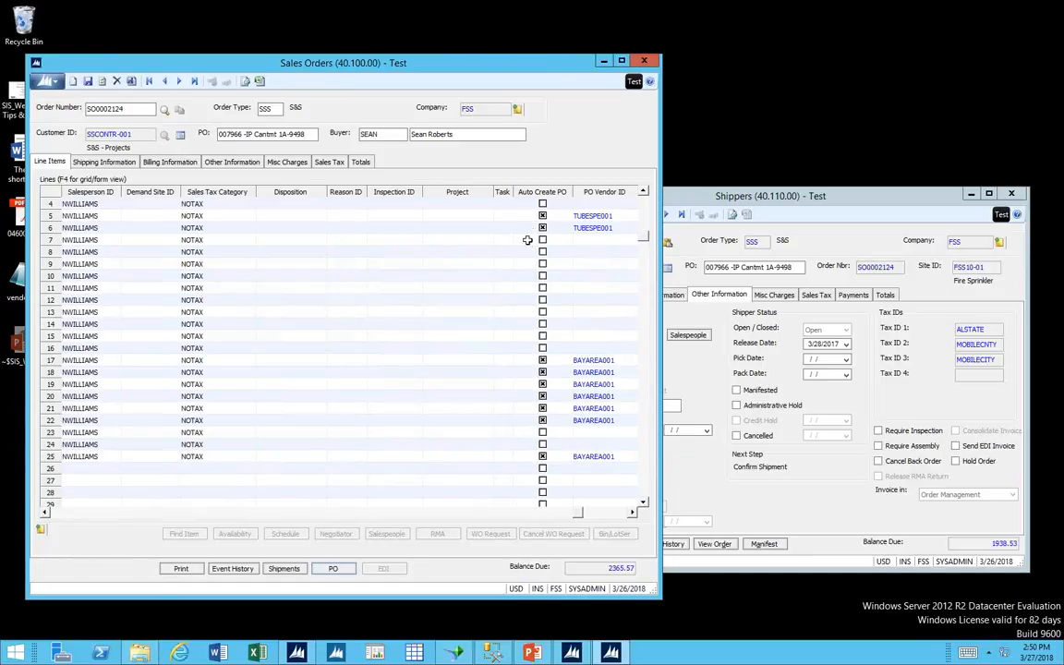
{"action": "left_click", "coordinate": [333, 569]}
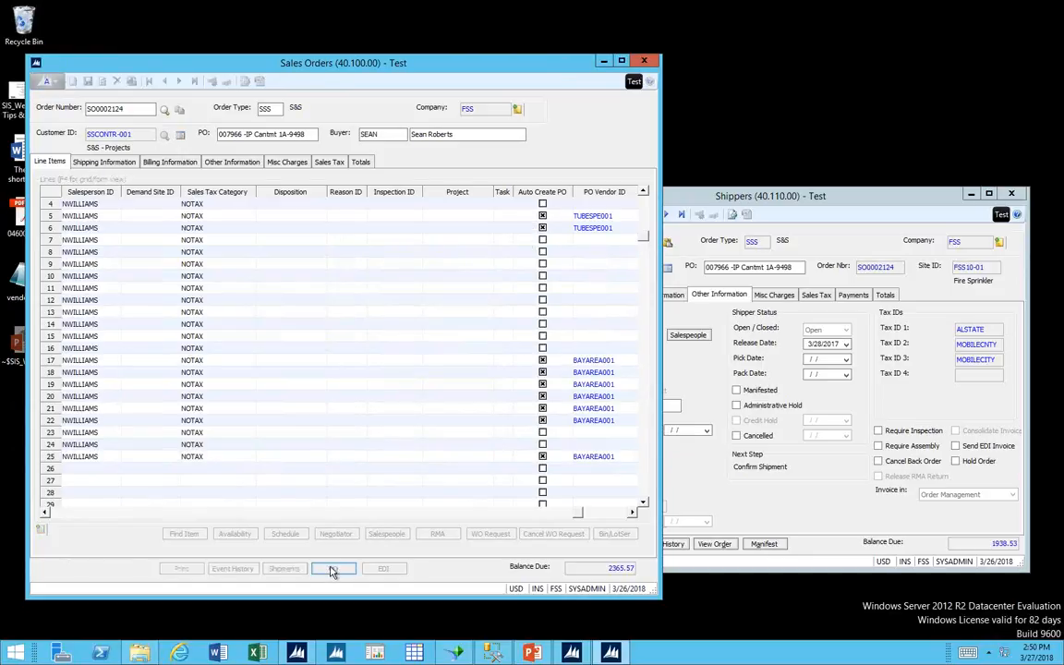
{"action": "left_click", "coordinate": [575, 373]}
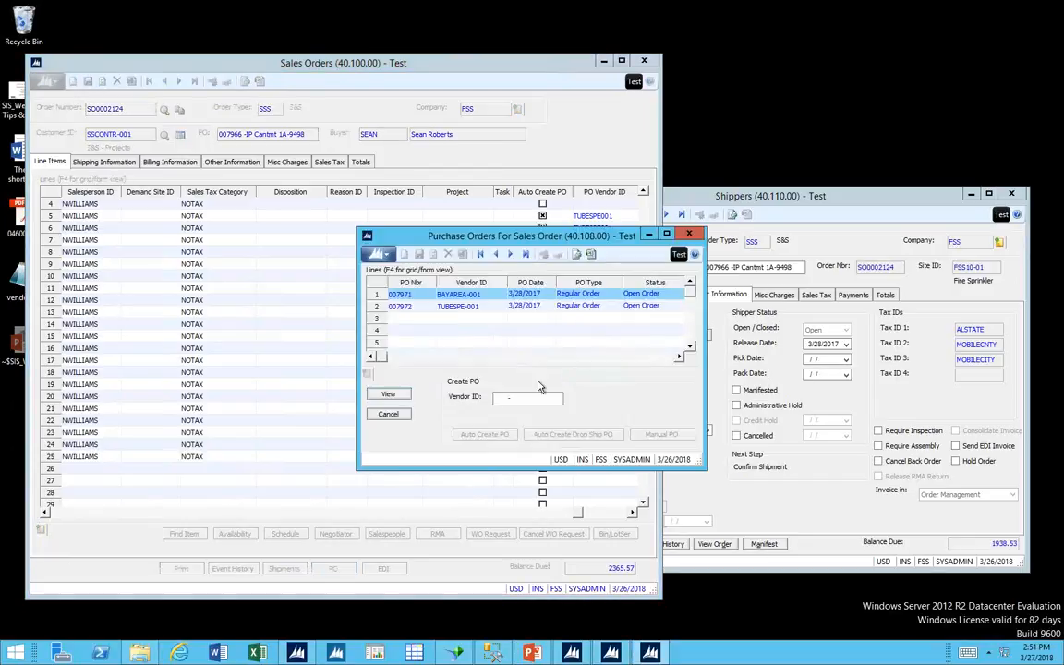
{"action": "left_click", "coordinate": [503, 399]}
{"action": "double_click", "coordinate": [503, 399]}
{"action": "double_click", "coordinate": [440, 340]}
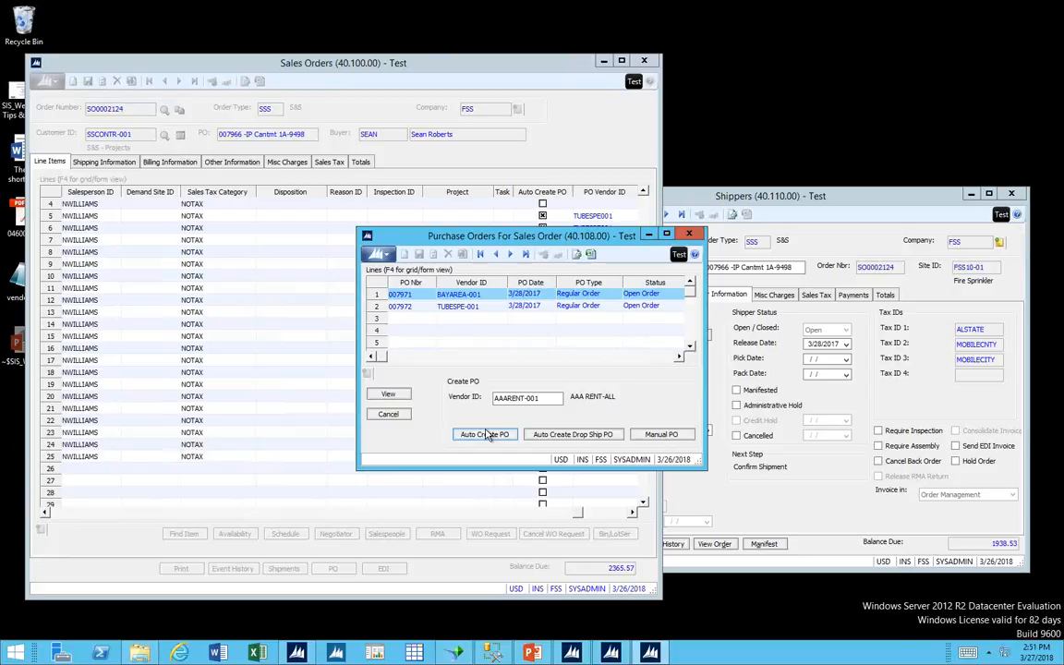
{"action": "left_click", "coordinate": [688, 234]}
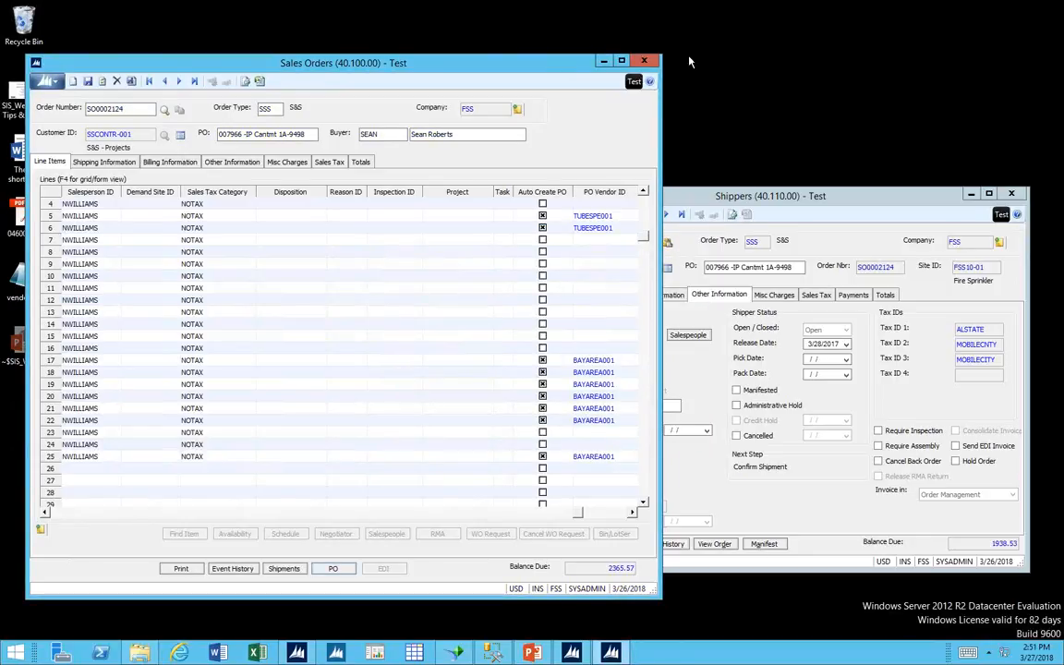
{"action": "left_click", "coordinate": [646, 62]}
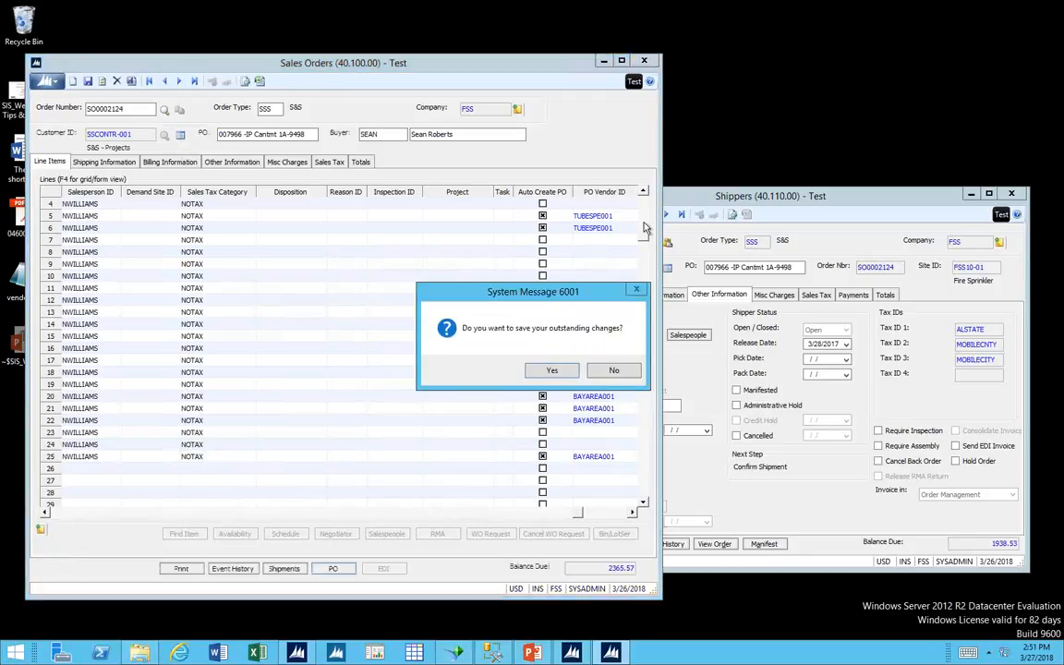
{"action": "left_click", "coordinate": [624, 374]}
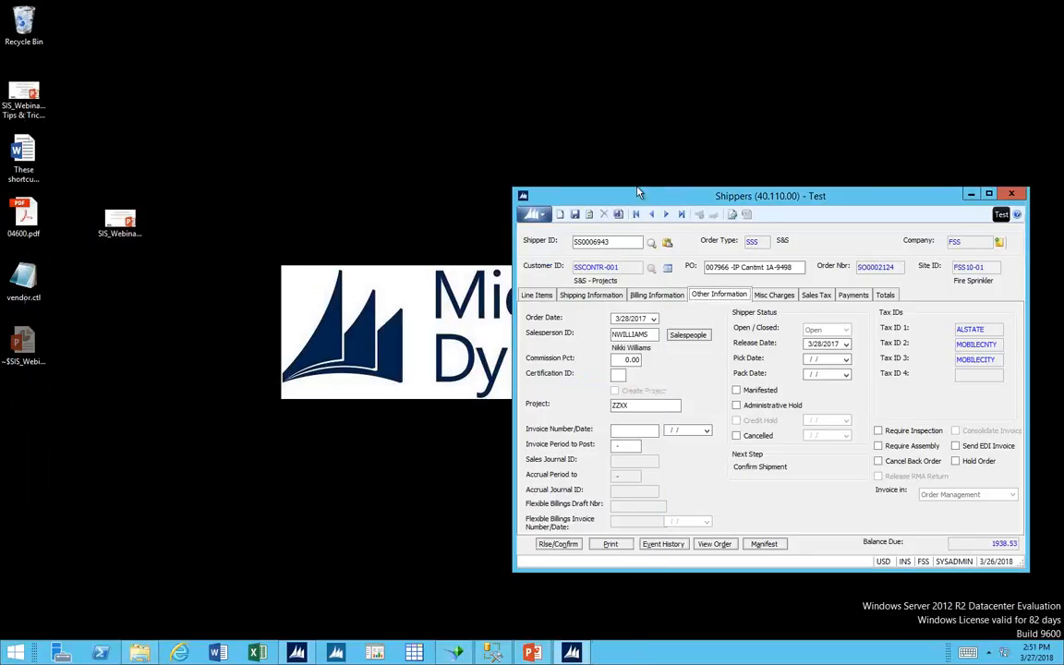
Review the shipper's event history in an enlarged window, select the last Print Packing Slip event, and close the history.
{"action": "left_click_drag", "start_coordinate": [600, 185], "coordinate": [356, 106]}
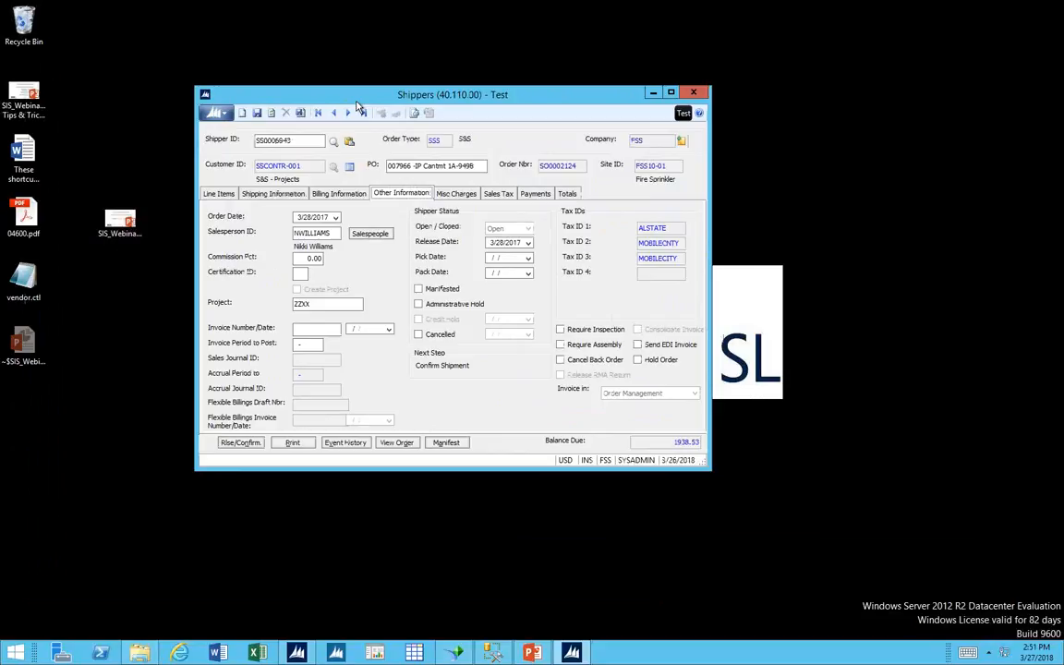
{"action": "left_click", "coordinate": [348, 444]}
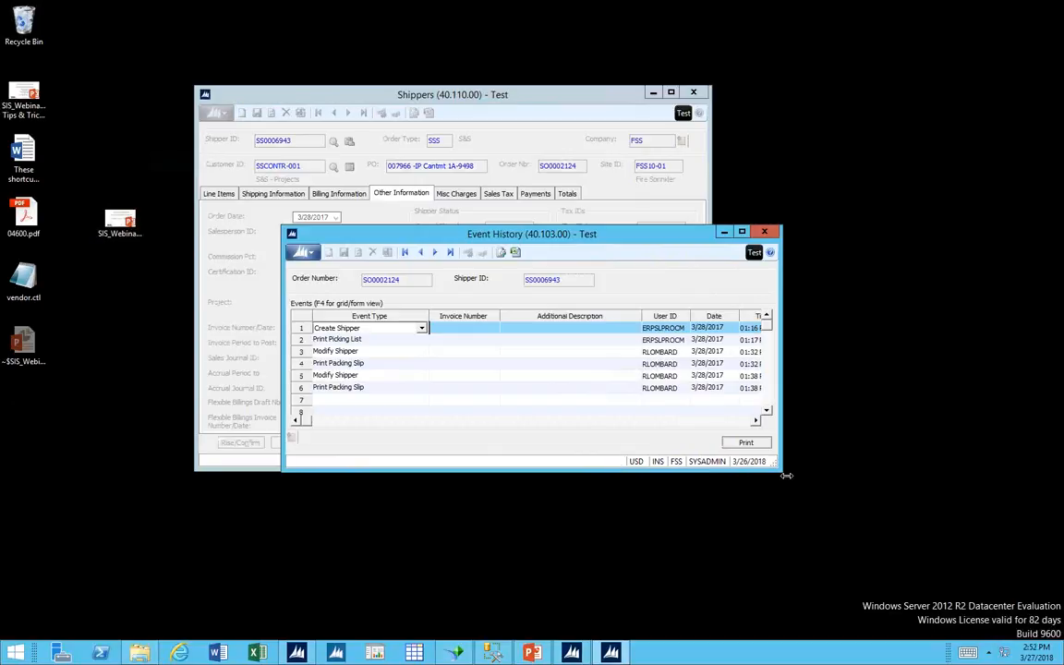
{"action": "left_click_drag", "start_coordinate": [786, 476], "coordinate": [914, 573]}
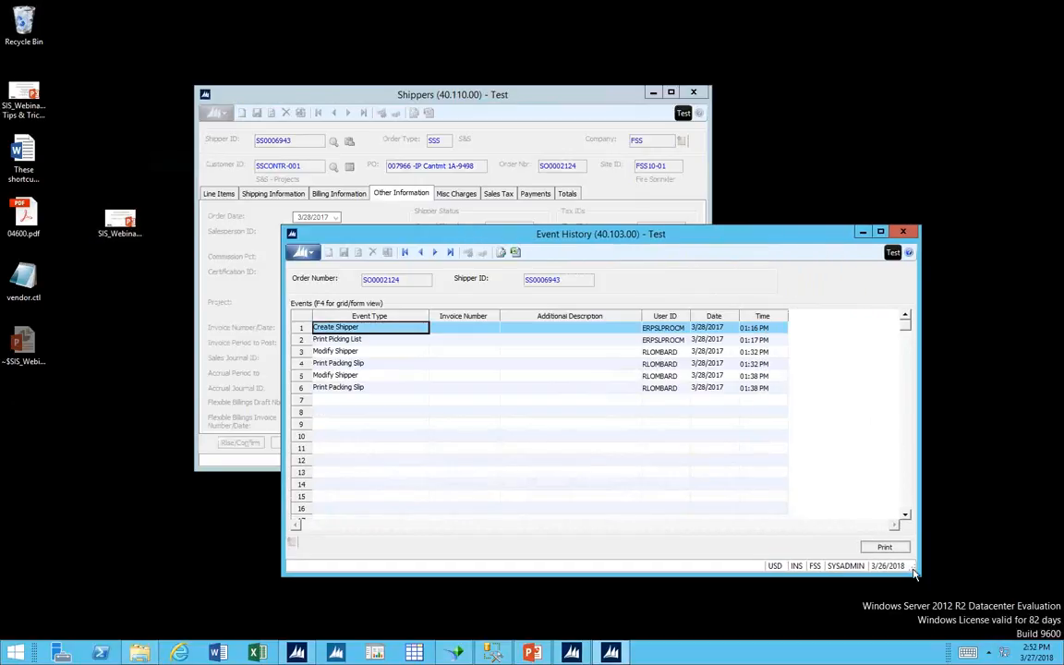
{"action": "left_click", "coordinate": [384, 390]}
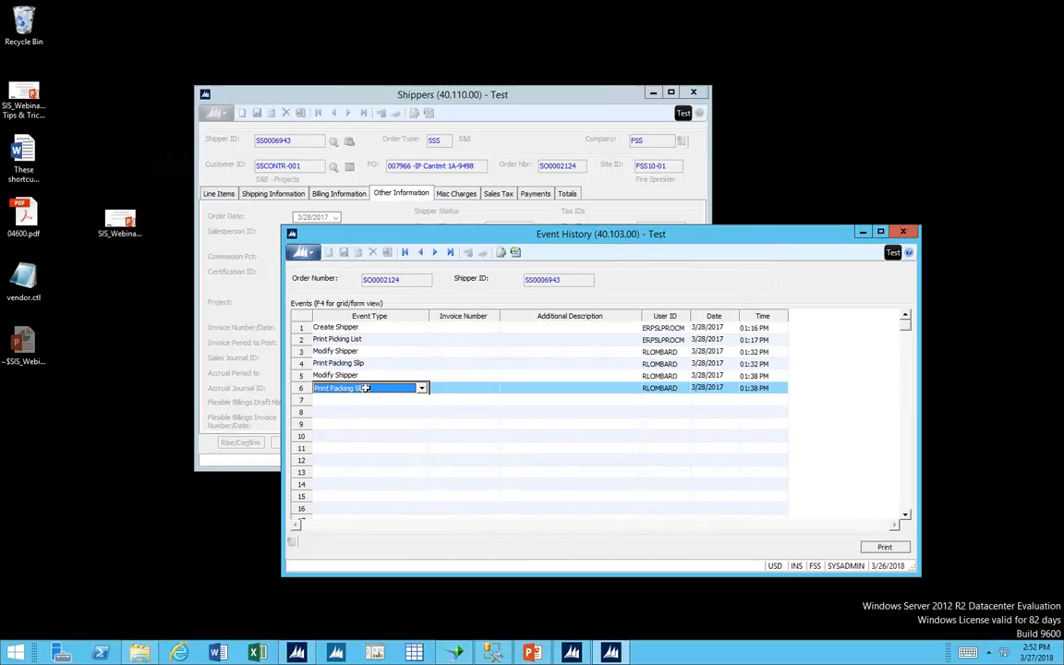
{"action": "left_click", "coordinate": [912, 234]}
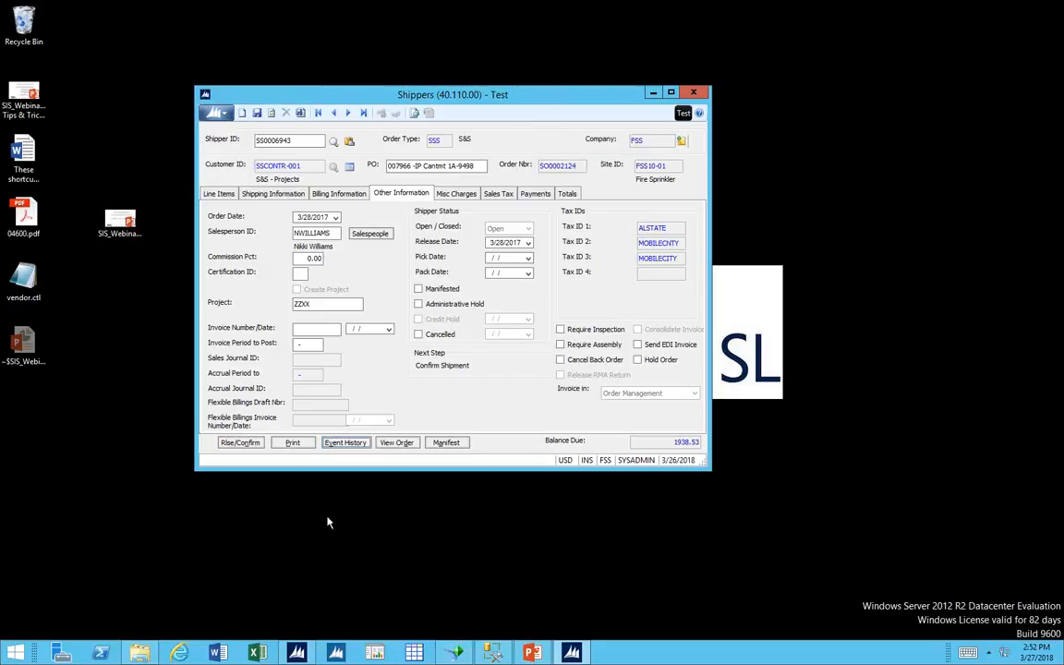
Launch the Sales Journal report, filter the shipper list by status C and load the second closed shipper.
{"action": "left_click", "coordinate": [297, 653]}
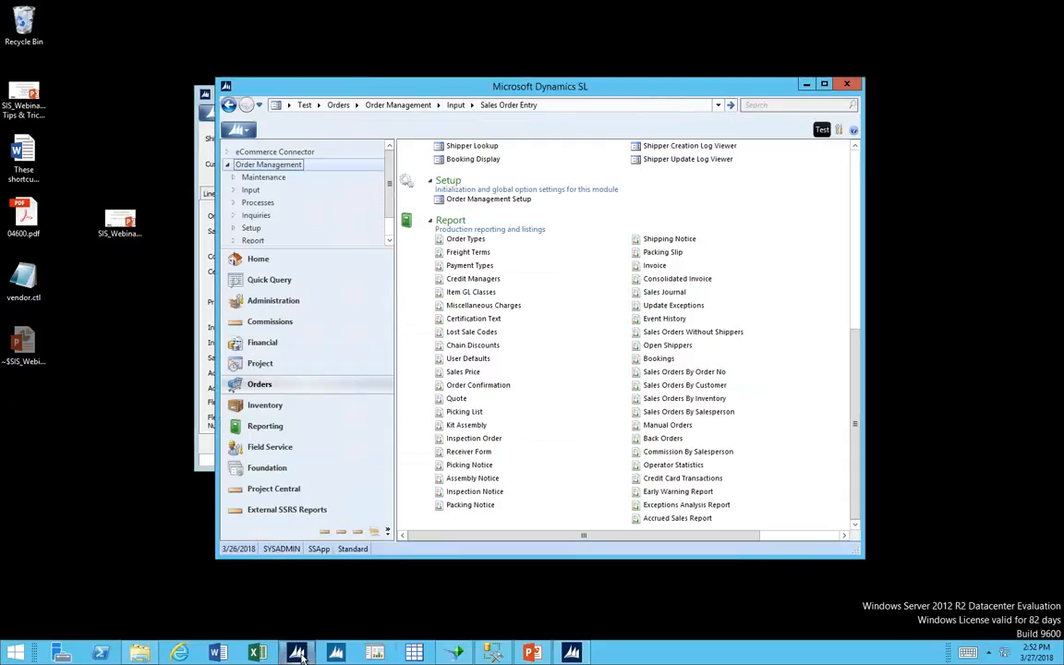
{"action": "left_click", "coordinate": [688, 293]}
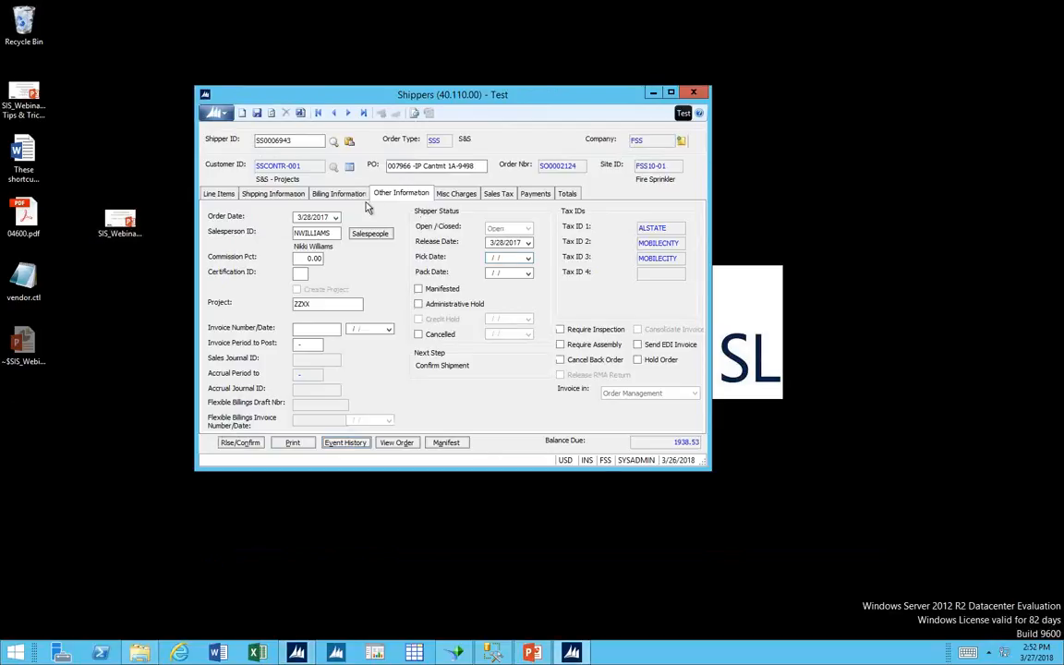
{"action": "double_click", "coordinate": [294, 141]}
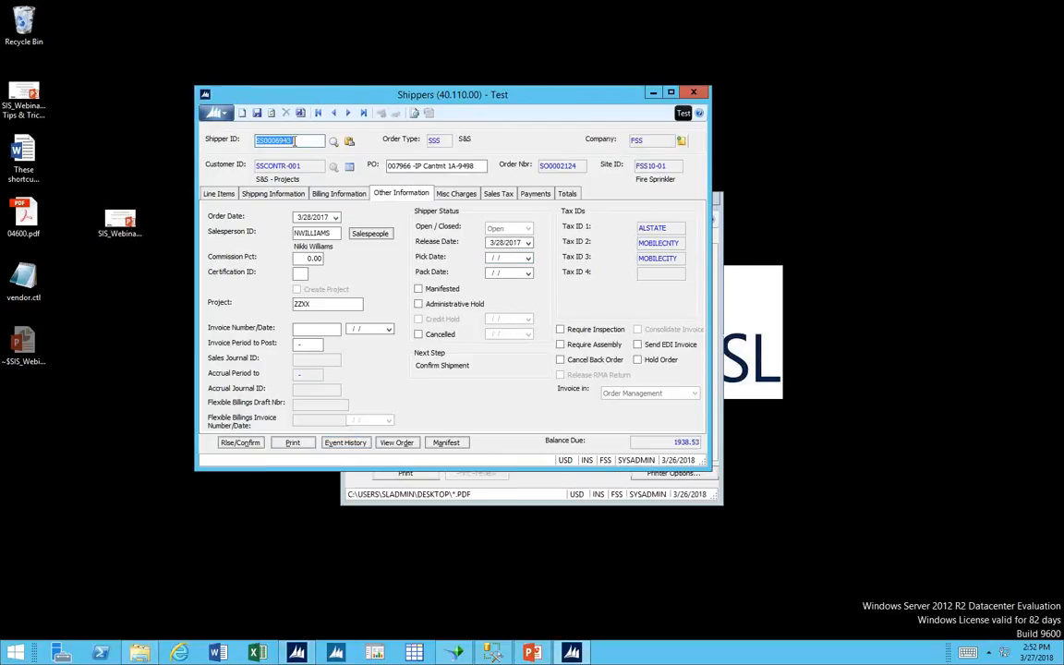
{"action": "key", "text": "F3"}
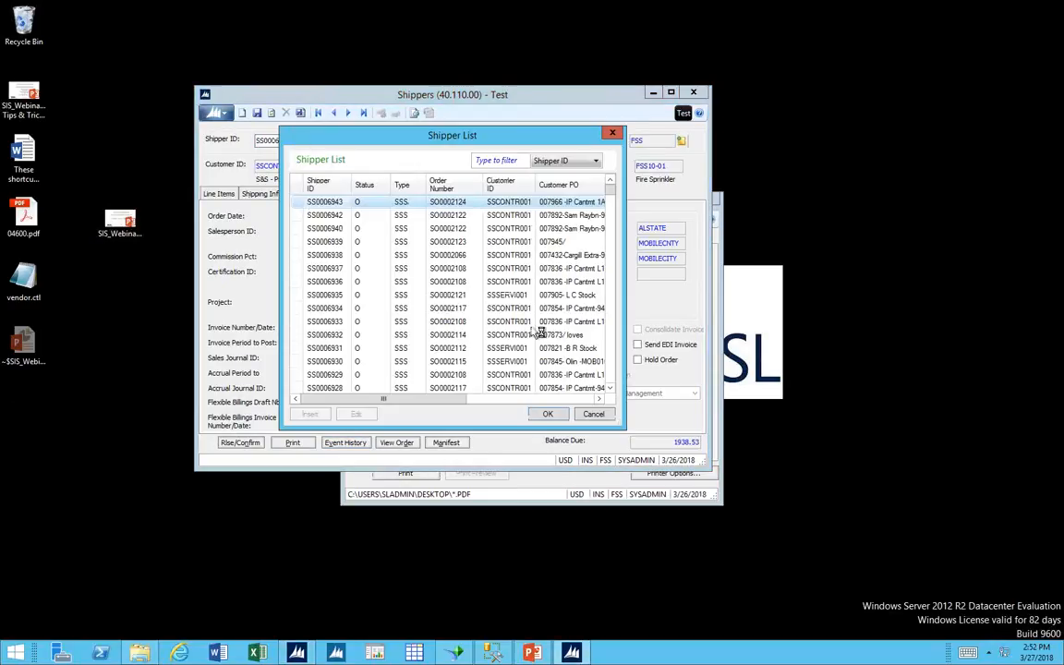
{"action": "left_click", "coordinate": [609, 367]}
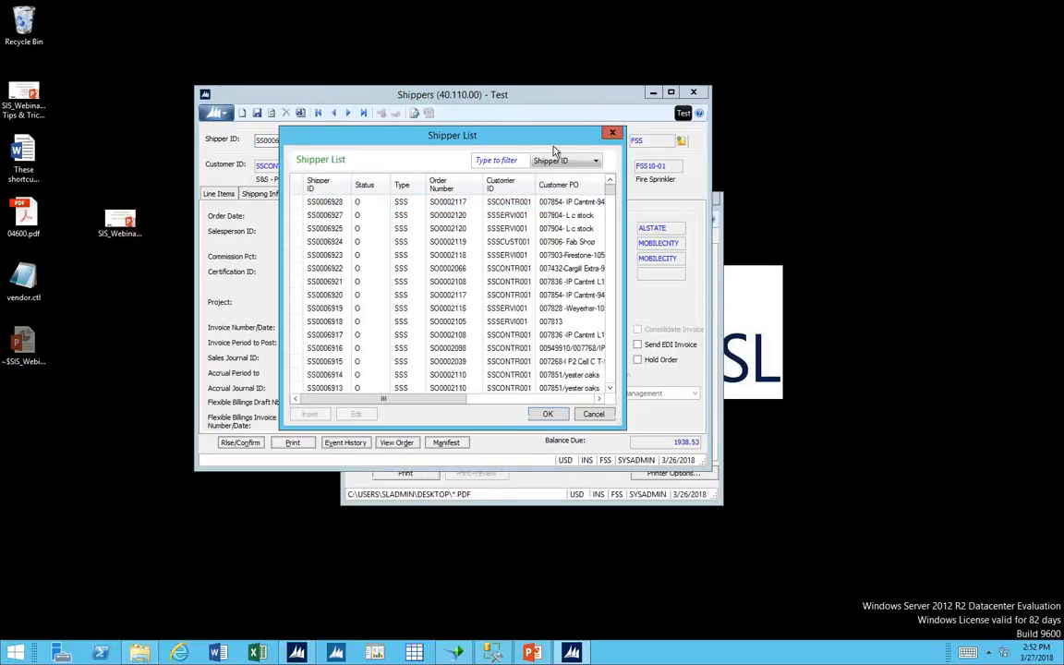
{"action": "left_click", "coordinate": [595, 161]}
{"action": "left_click", "coordinate": [562, 189]}
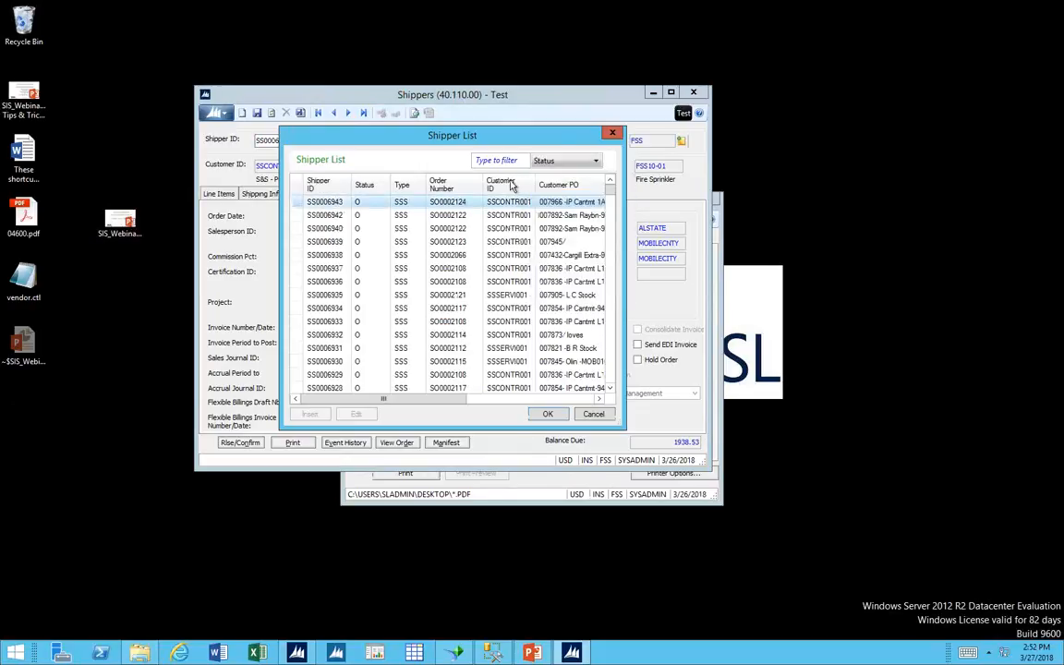
{"action": "left_click", "coordinate": [489, 161]}
{"action": "type", "text": "cv"}
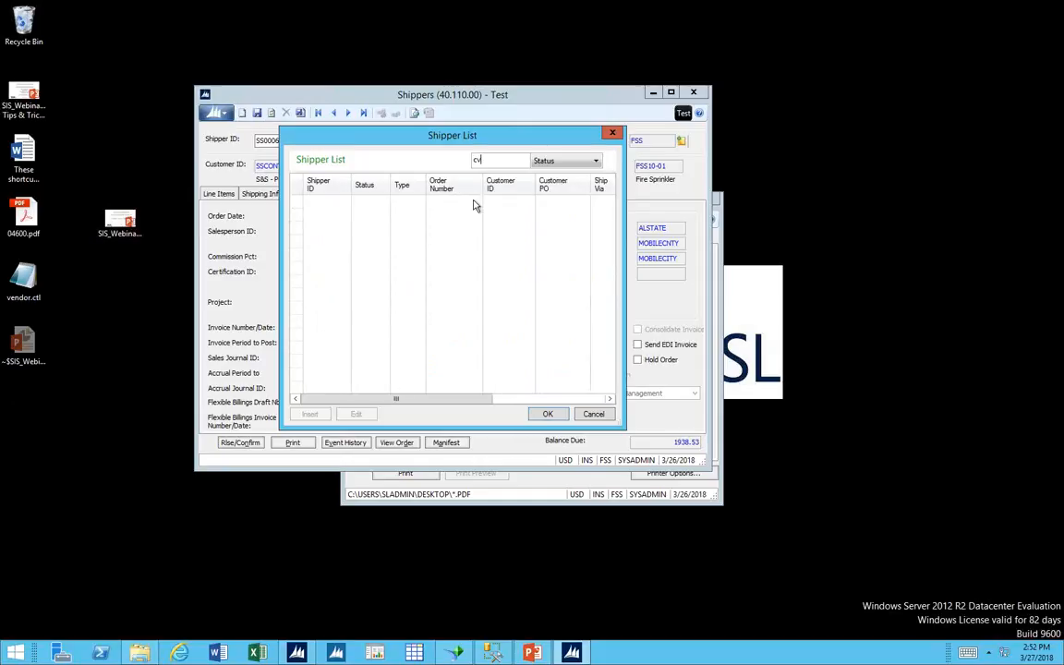
{"action": "key", "text": "BackSpace"}
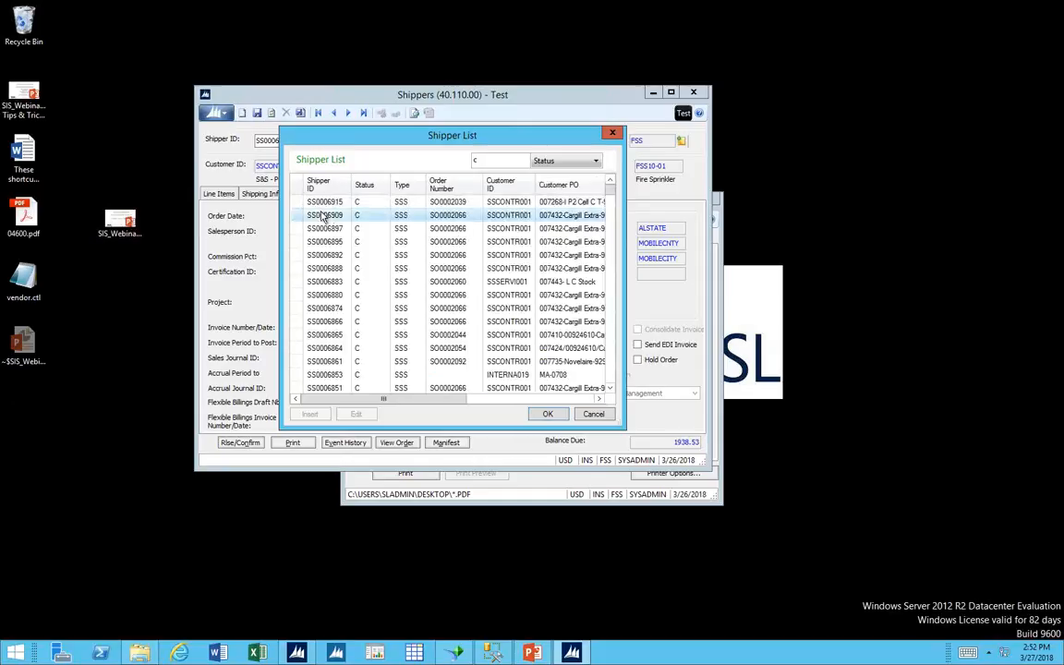
{"action": "double_click", "coordinate": [324, 215]}
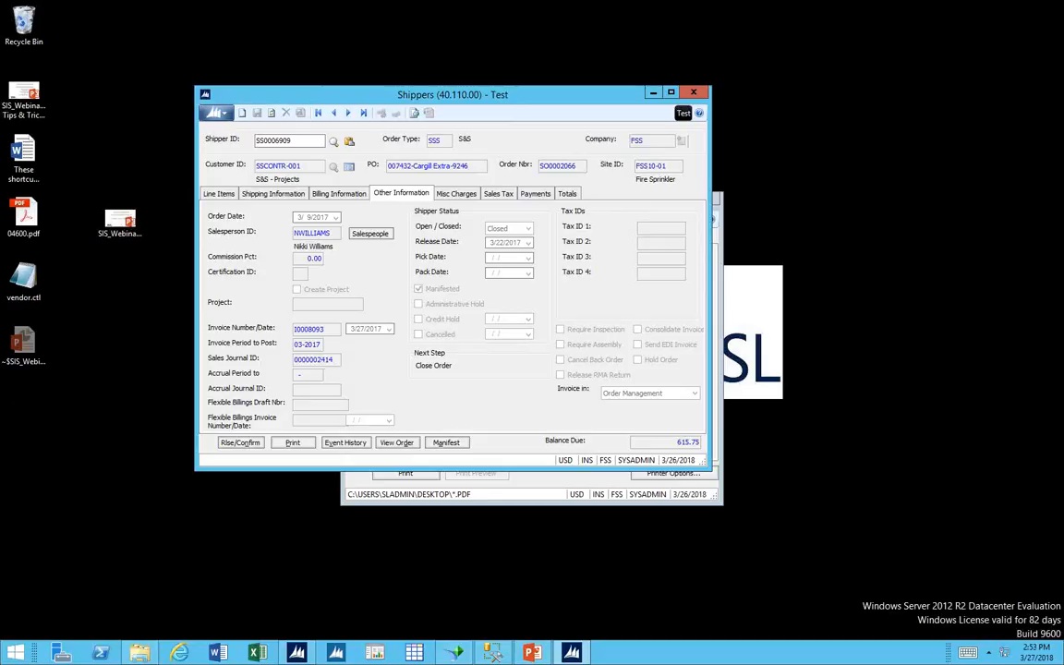
{"action": "left_click", "coordinate": [584, 654]}
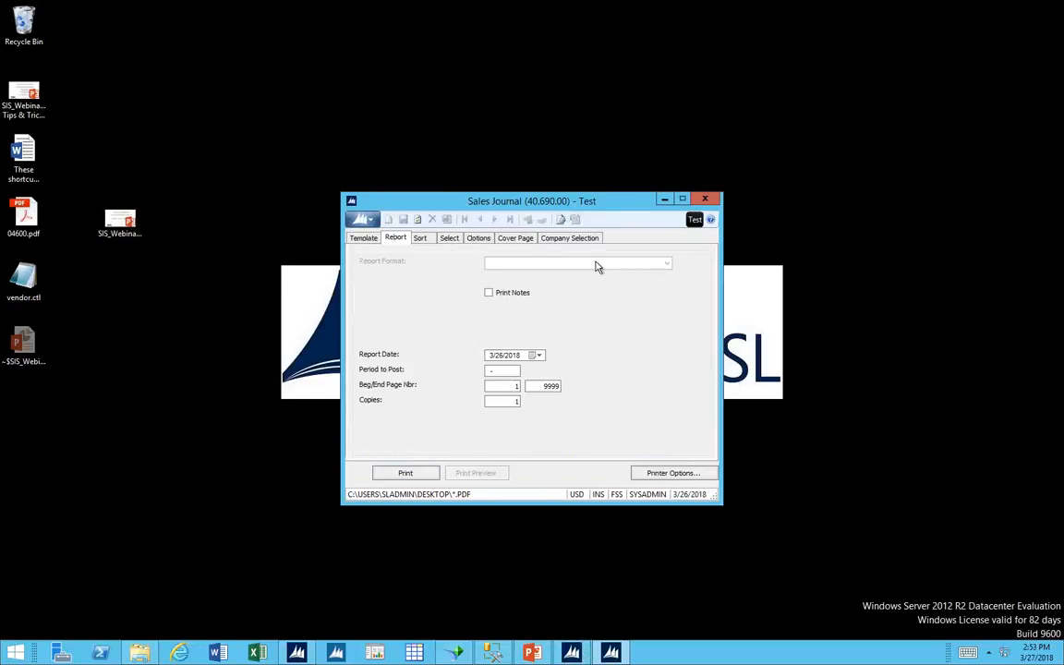
{"action": "left_click", "coordinate": [481, 241]}
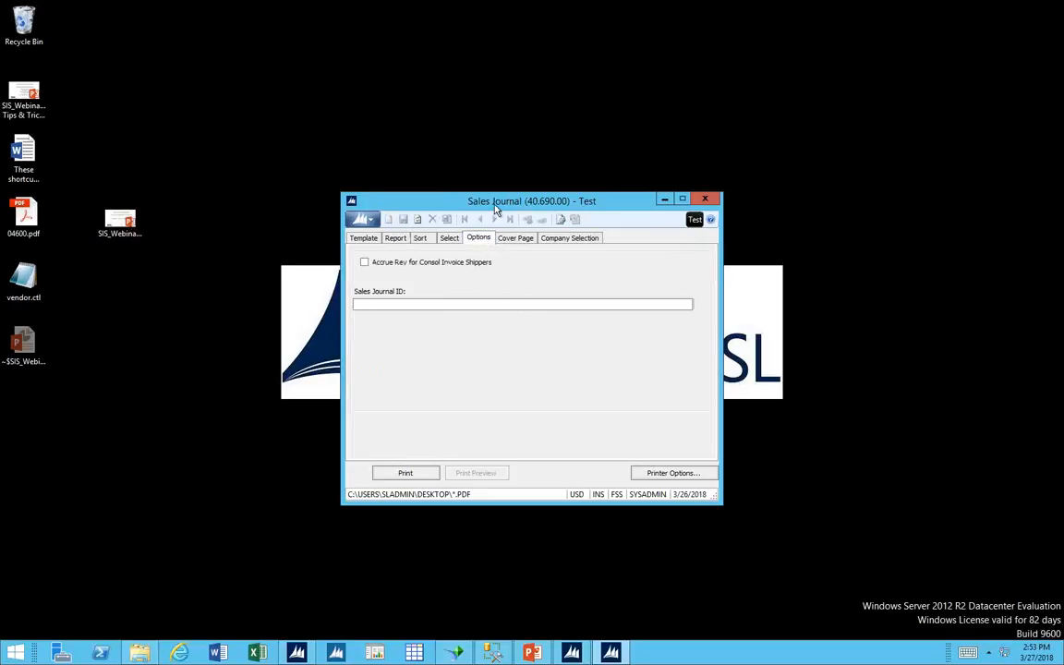
{"action": "left_click_drag", "start_coordinate": [496, 208], "coordinate": [565, 207]}
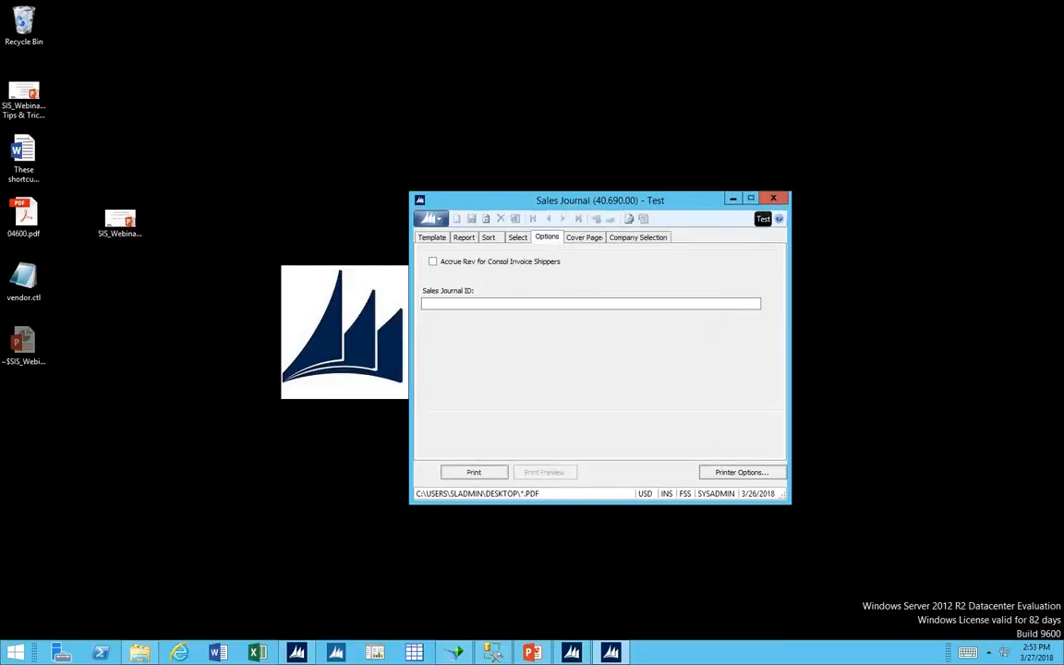
{"action": "left_click", "coordinate": [582, 653]}
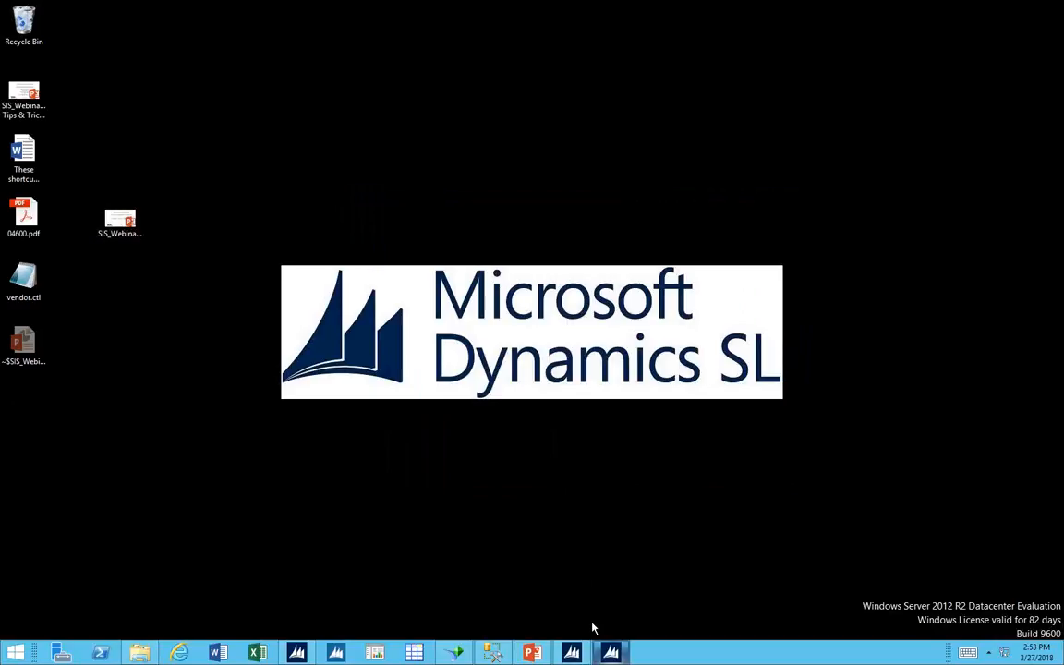
{"action": "left_click", "coordinate": [605, 653]}
{"action": "left_click", "coordinate": [574, 652]}
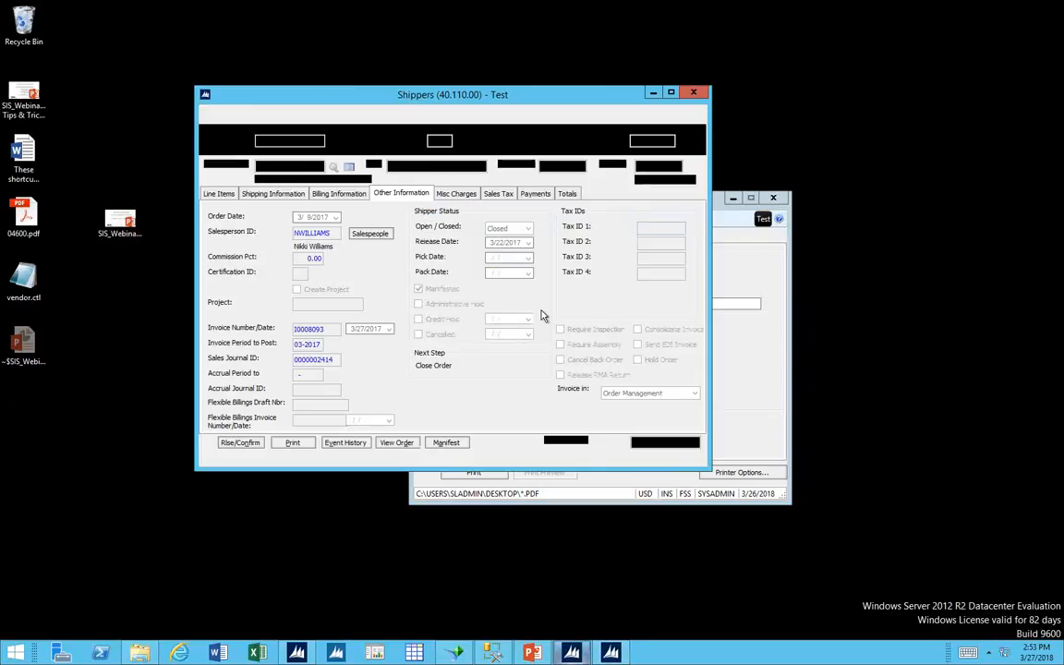
{"action": "left_click", "coordinate": [716, 207]}
{"action": "left_click", "coordinate": [484, 303]}
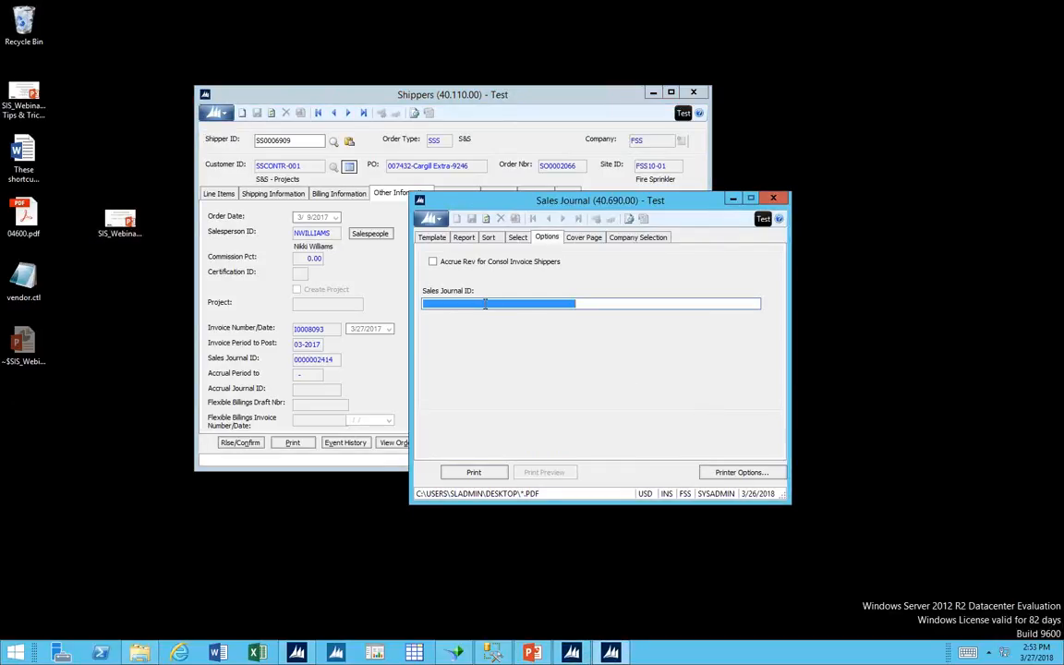
{"action": "type", "text": "000"}
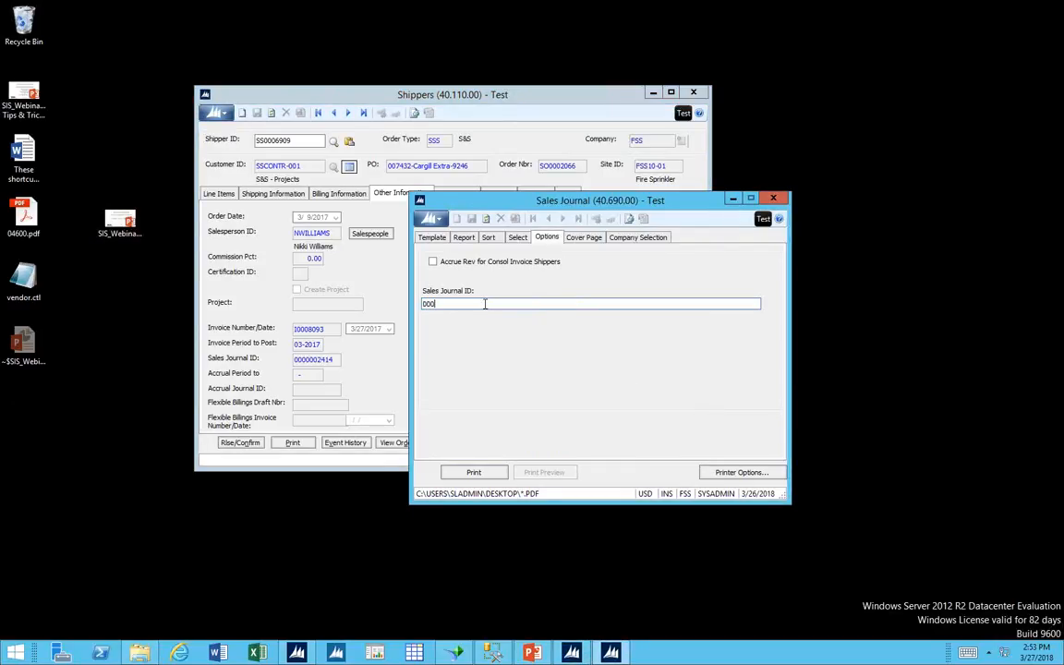
{"action": "type", "text": "0002414"}
Turn off Print to File in the Sales Journal report's printer options.
{"action": "left_click", "coordinate": [776, 474]}
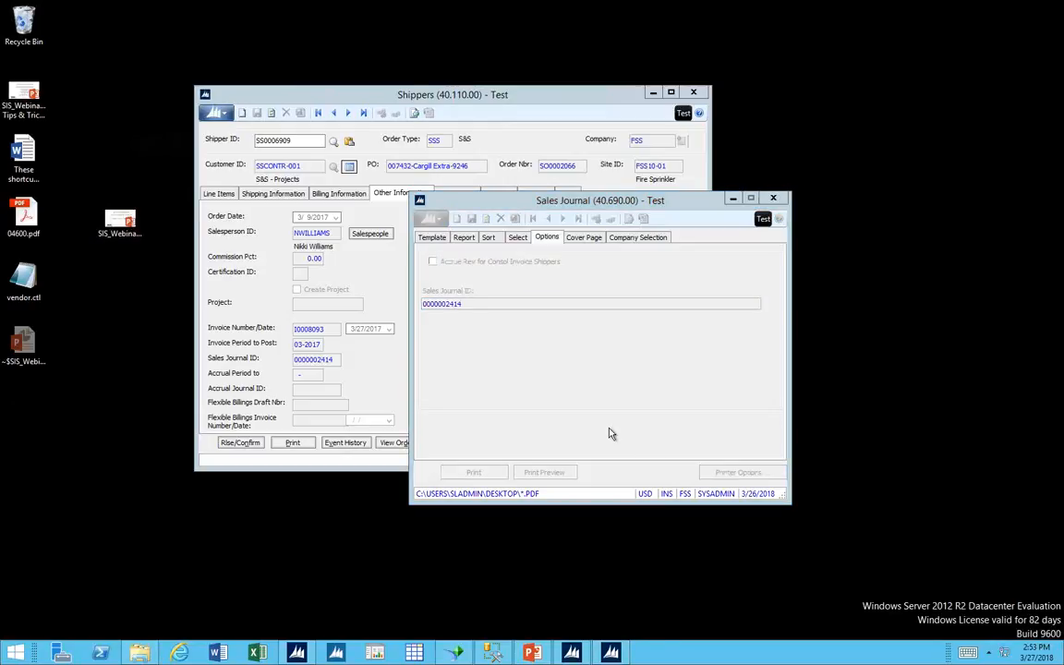
{"action": "left_click", "coordinate": [209, 156]}
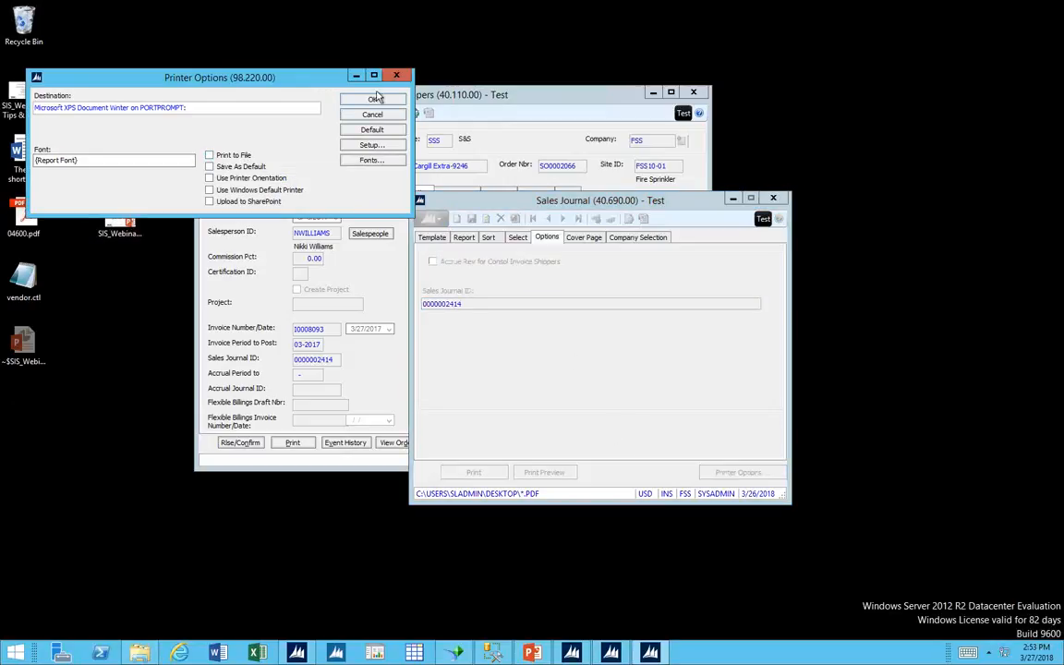
{"action": "left_click", "coordinate": [371, 100]}
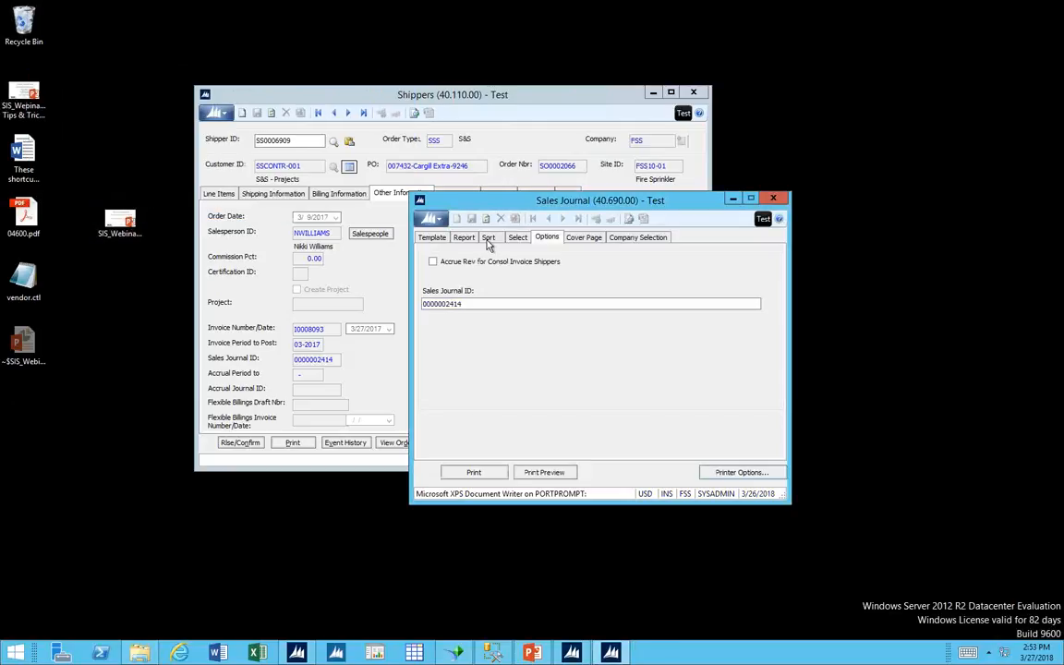
Preview the Sales Journal report, and close the preview, the report and the shipper.
{"action": "left_click", "coordinate": [541, 474]}
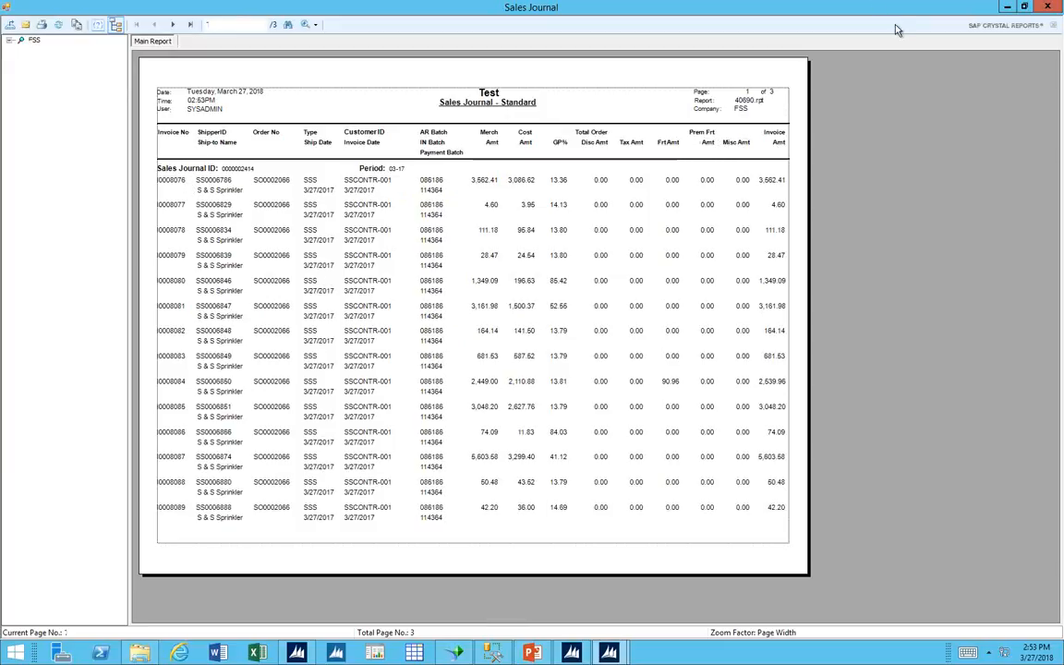
{"action": "left_click", "coordinate": [1046, 11]}
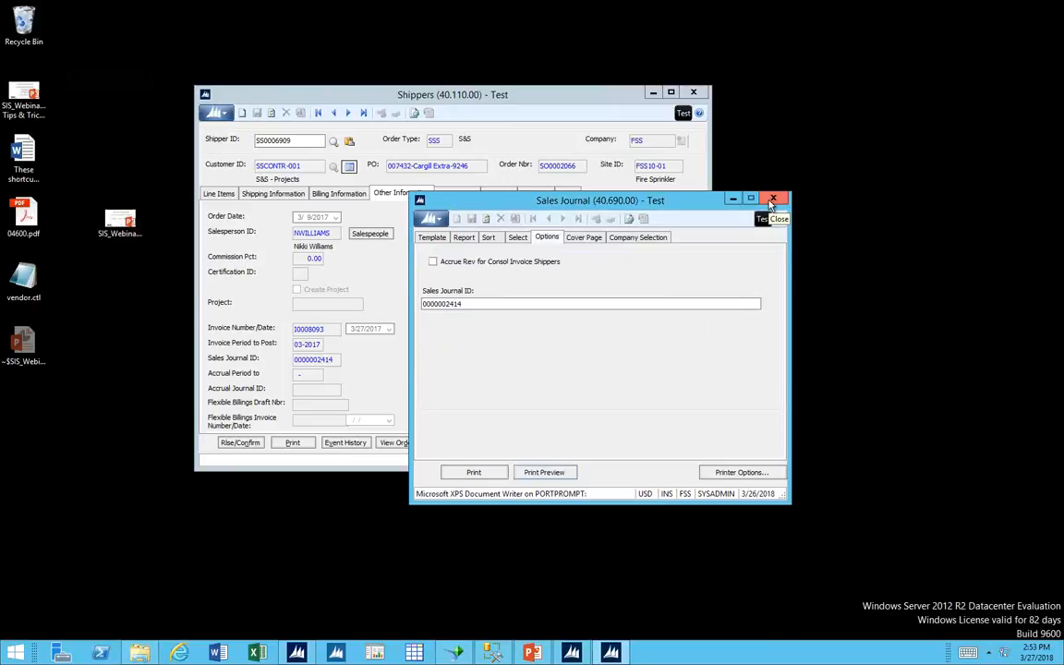
{"action": "left_click", "coordinate": [773, 200]}
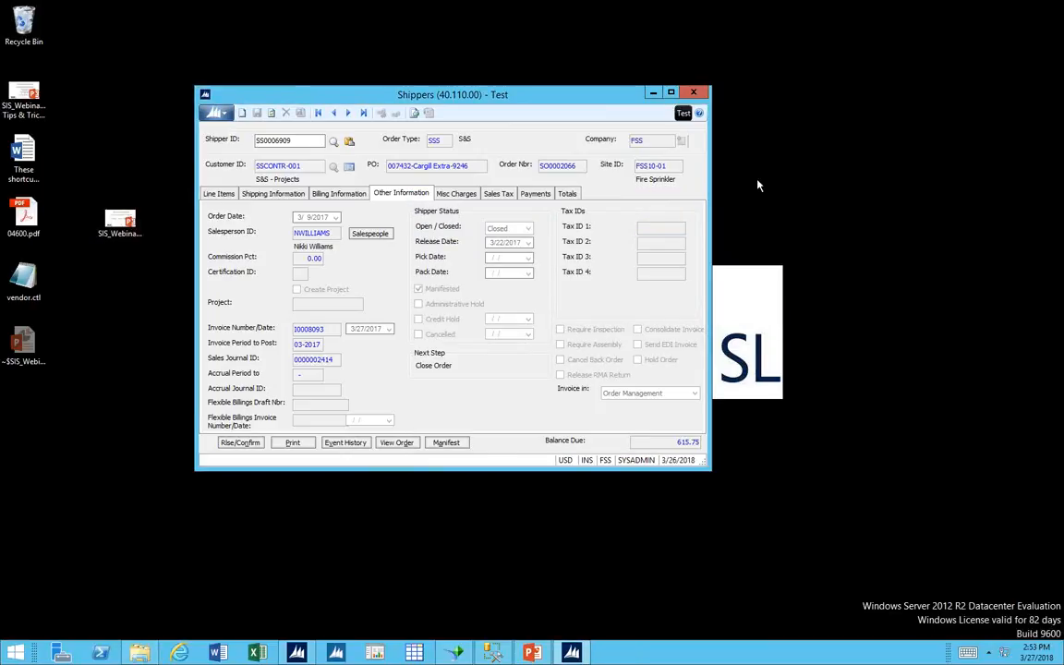
{"action": "left_click", "coordinate": [696, 94]}
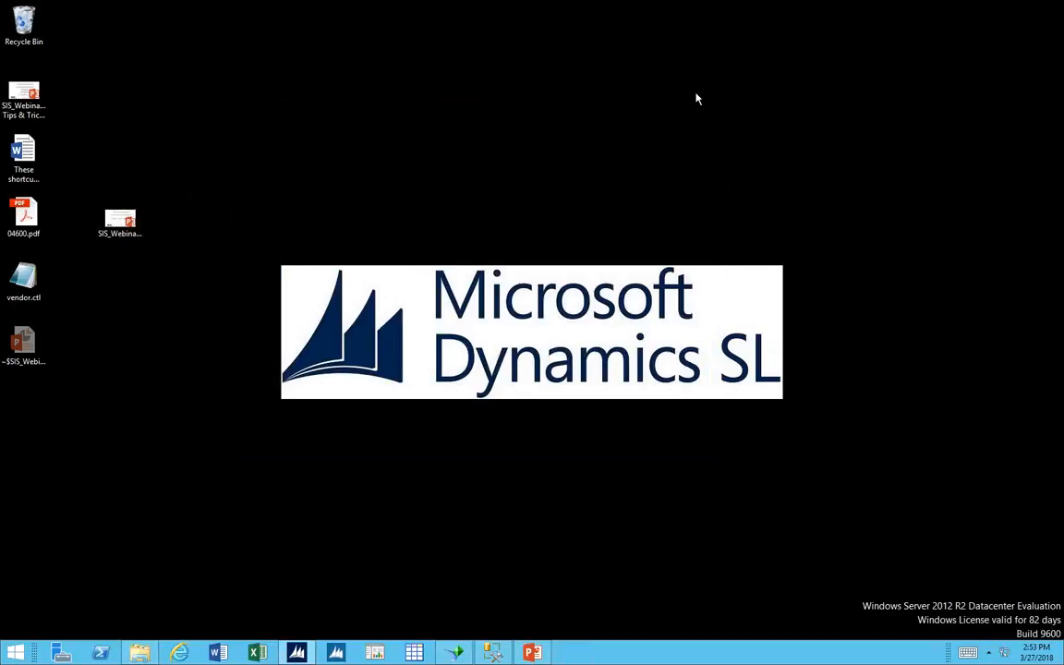